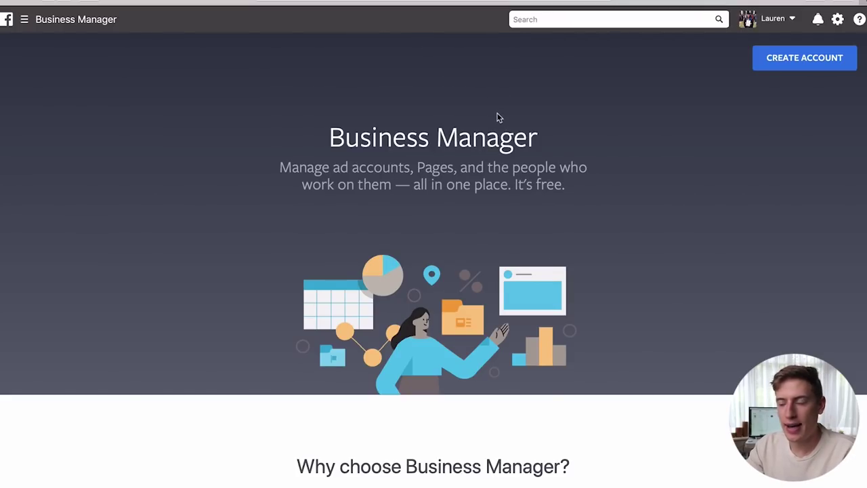
# Start a new business account, enter the business name and the business e-mail, and continue.
pyautogui.click(798, 71)
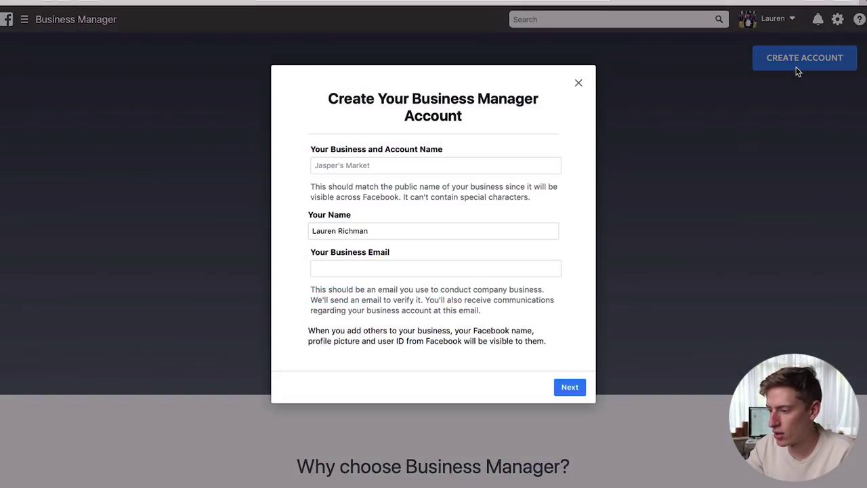
pyautogui.click(471, 160)
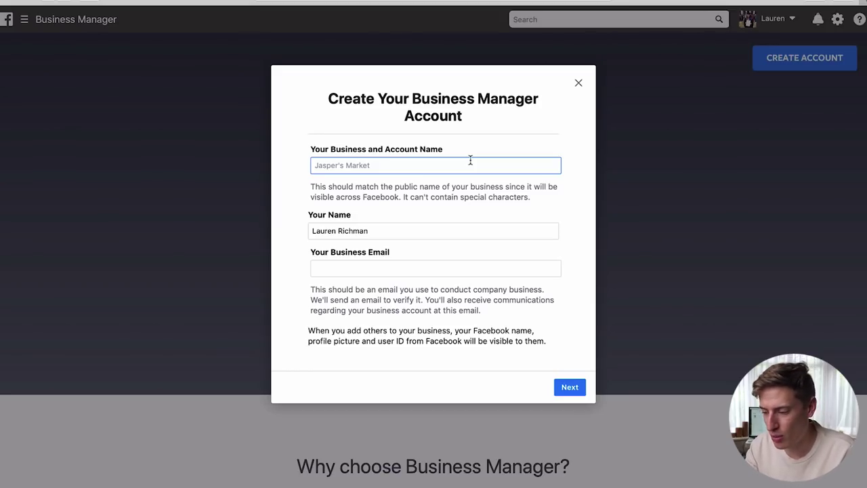
pyautogui.write('In')
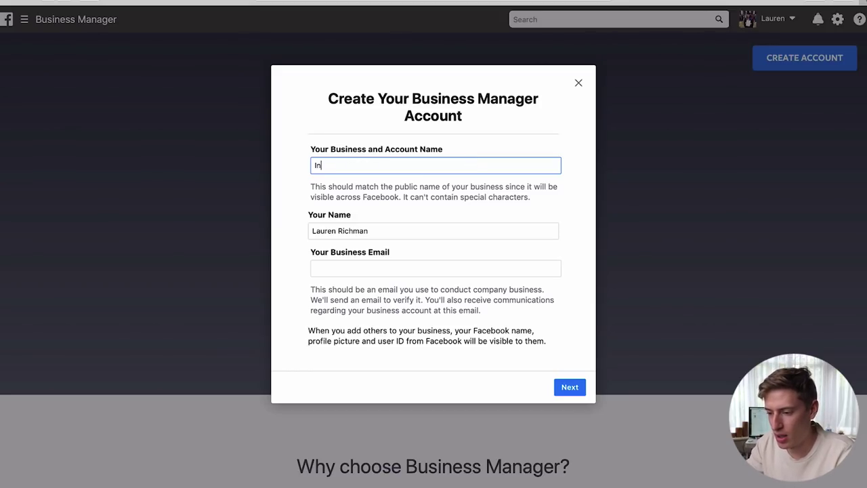
pyautogui.write('k By Lau')
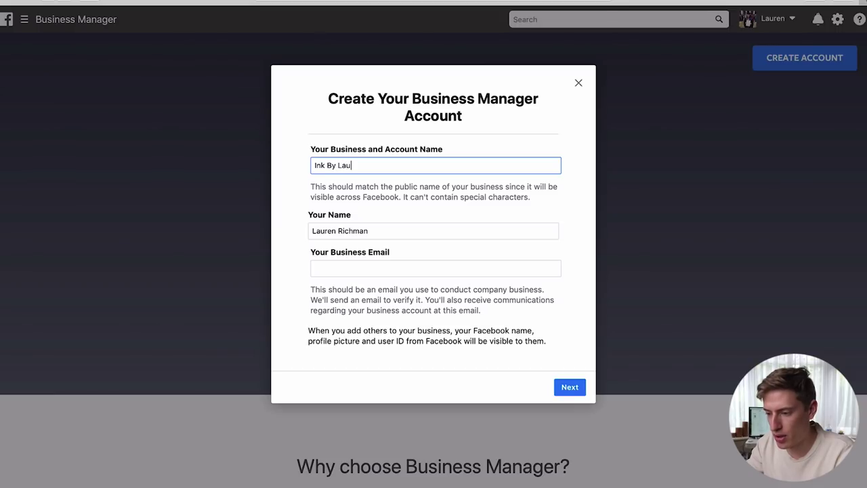
pyautogui.write('ren')
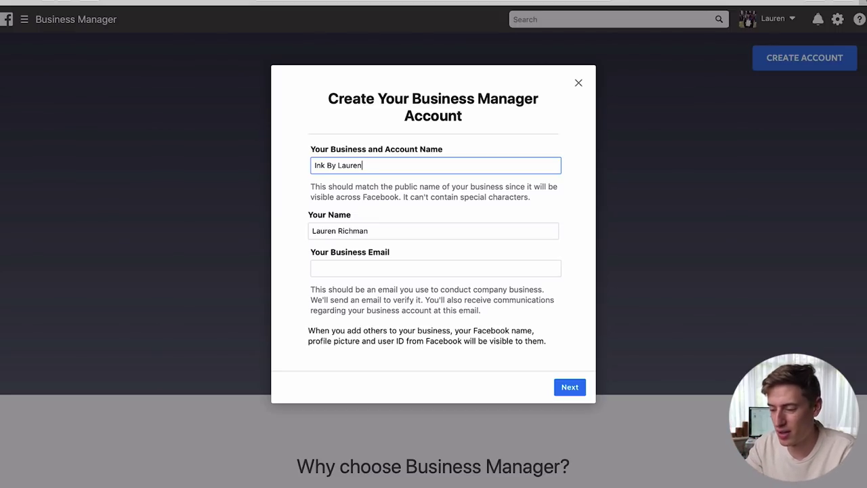
pyautogui.click(430, 267)
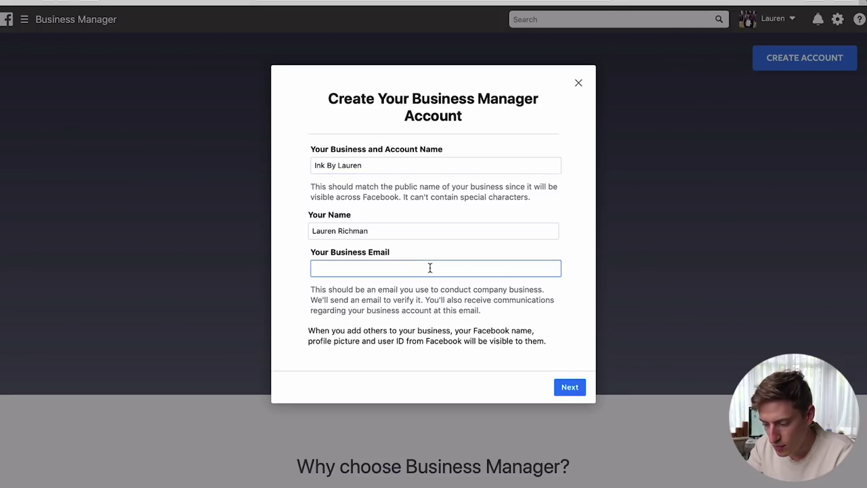
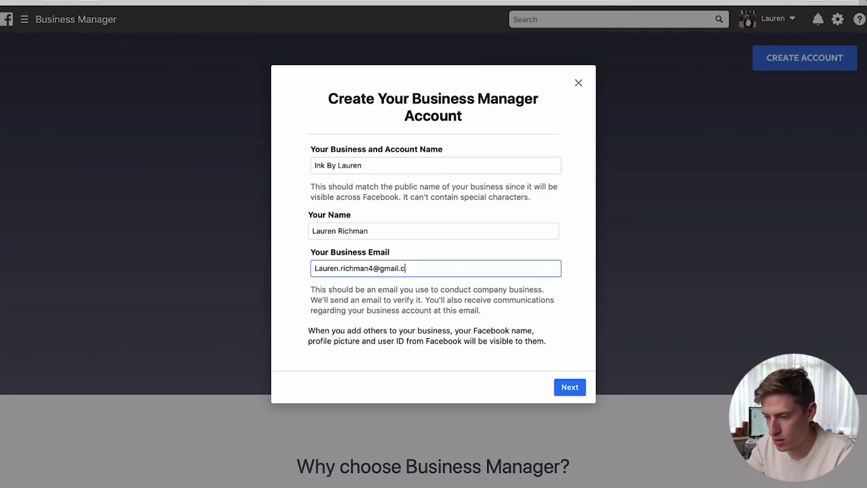
pyautogui.click(562, 382)
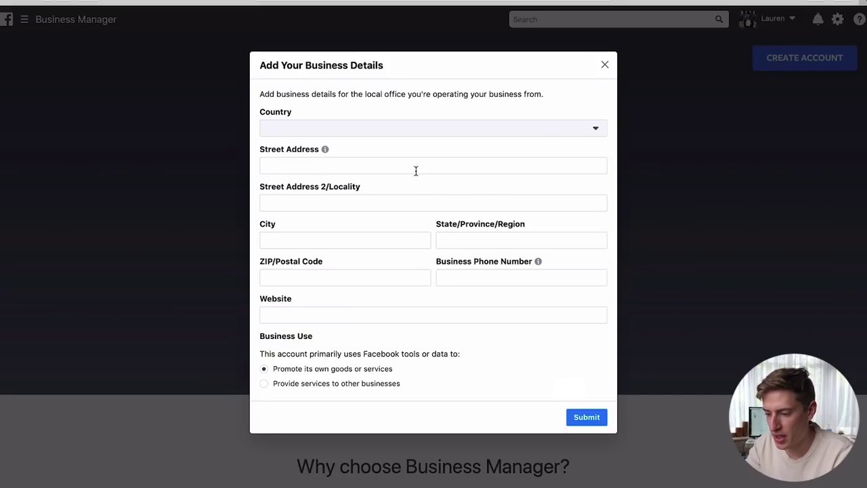
# Set the country to United Kingdom, fill in the street address, and submit the business details.
pyautogui.click(378, 128)
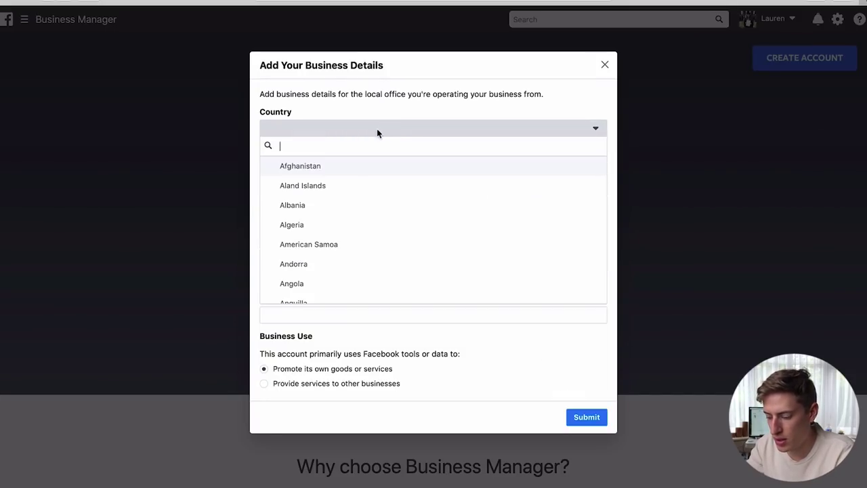
pyautogui.write('uni')
pyautogui.click(329, 185)
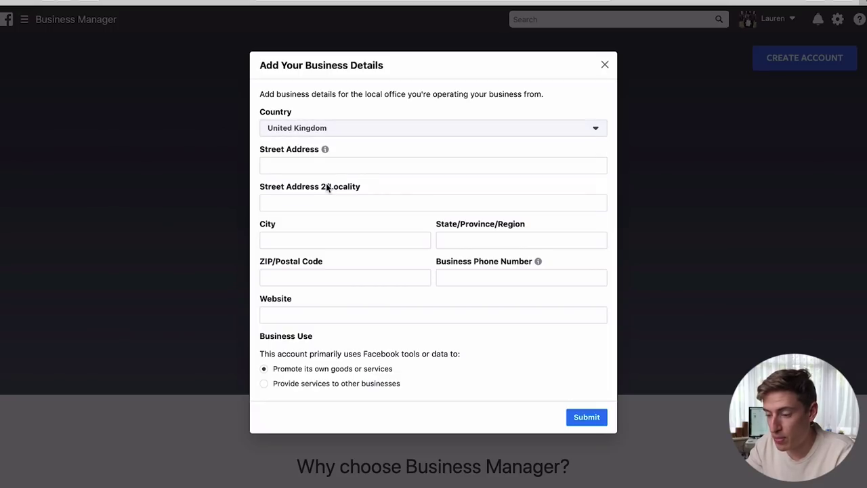
pyautogui.click(343, 163)
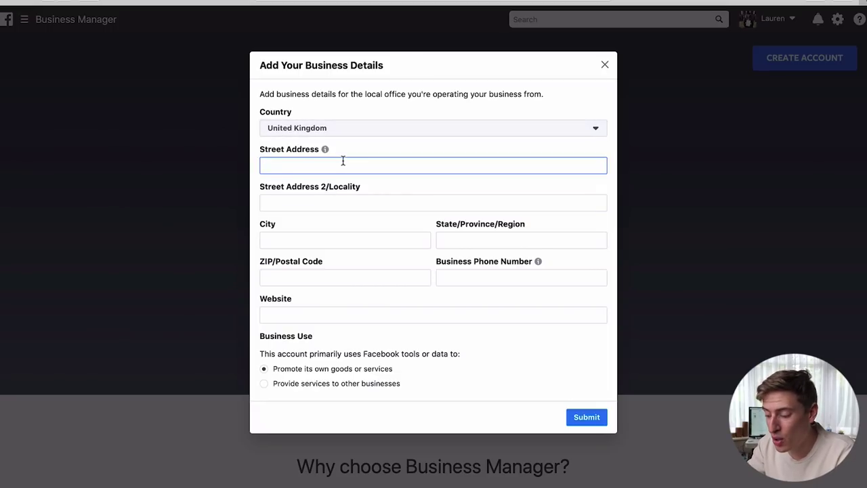
pyautogui.write('12')
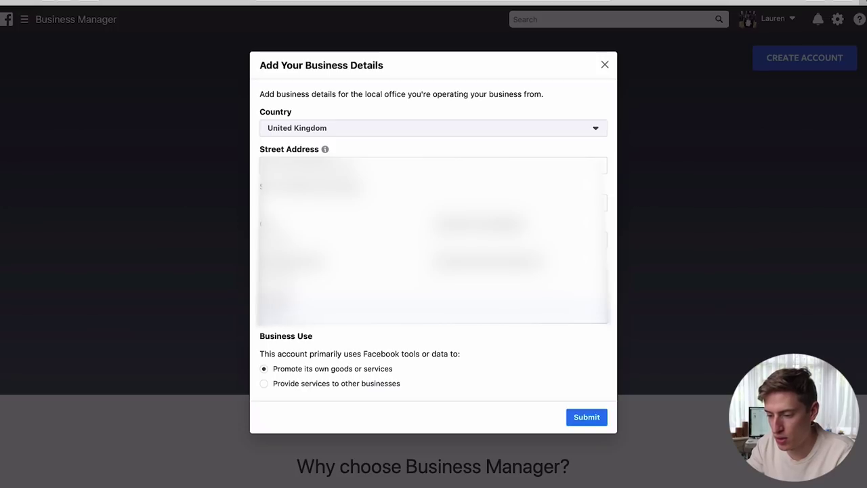
pyautogui.click(578, 417)
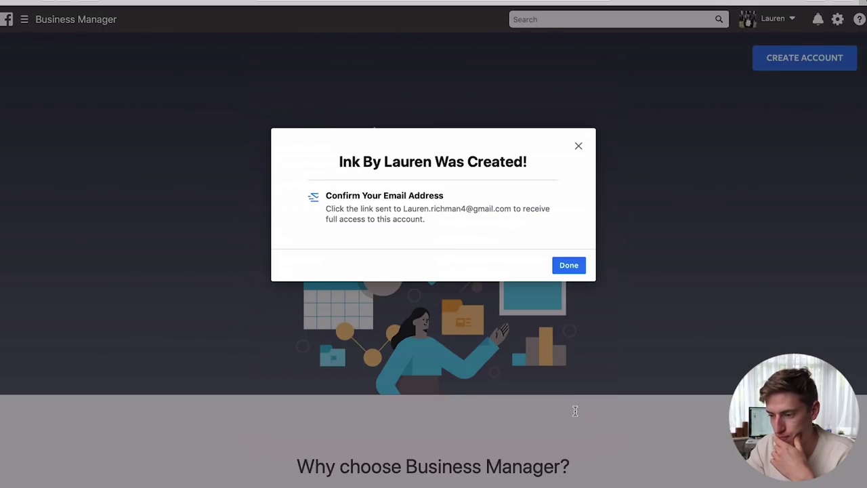
# Highlight the e-mail confirmation notice, then dismiss it with Done.
pyautogui.moveTo(574, 411); pyautogui.dragTo(587, 188)
pyautogui.click(587, 187)
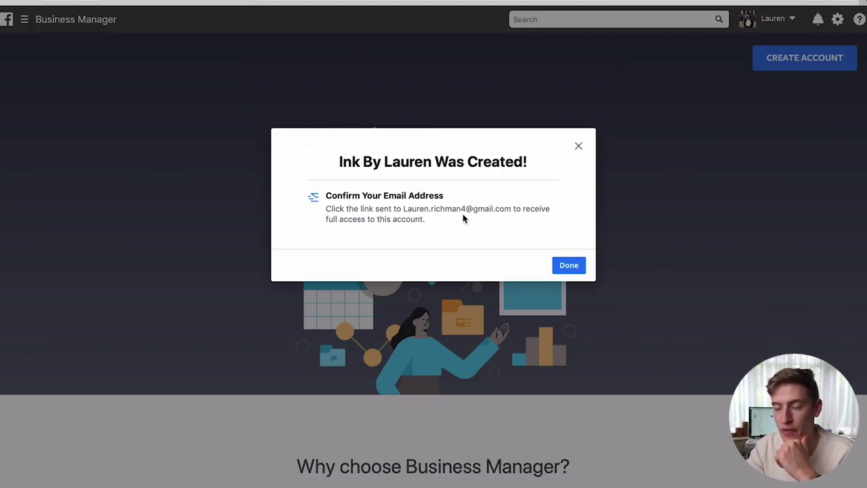
pyautogui.click(562, 266)
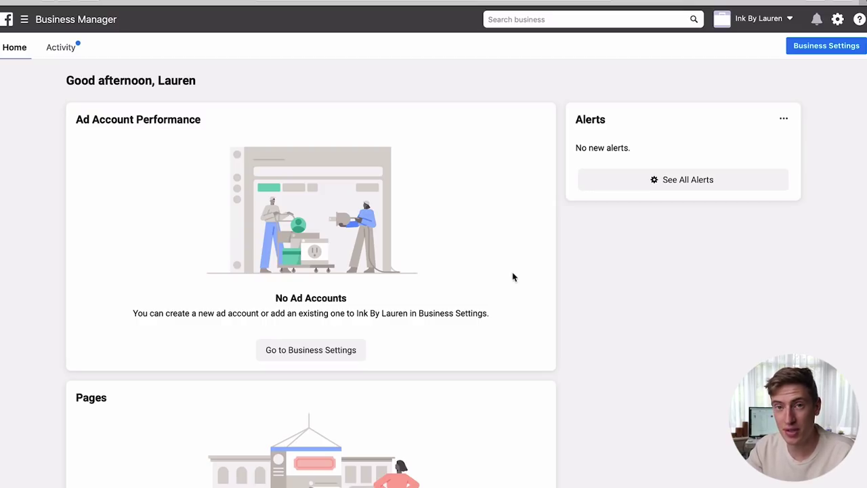
# Scroll the business home page to review the empty Ad Accounts and Pages sections.
pyautogui.scroll(-3, 513, 277)
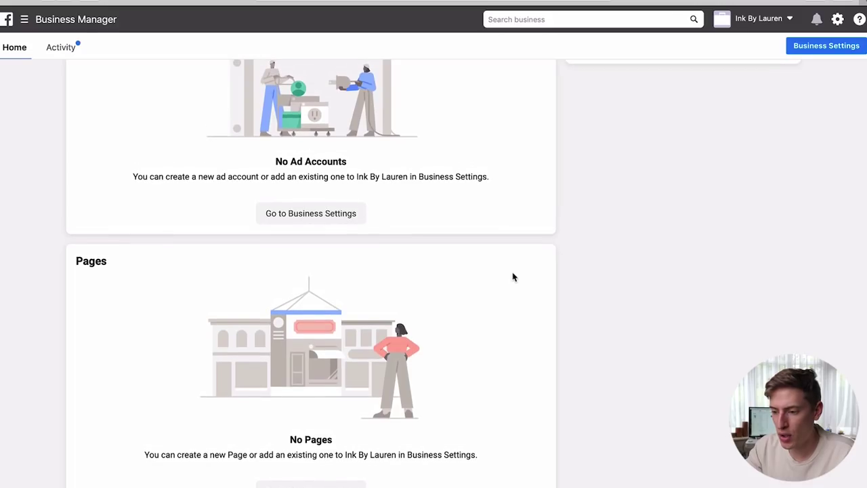
pyautogui.moveTo(359, 173); pyautogui.dragTo(278, 170)
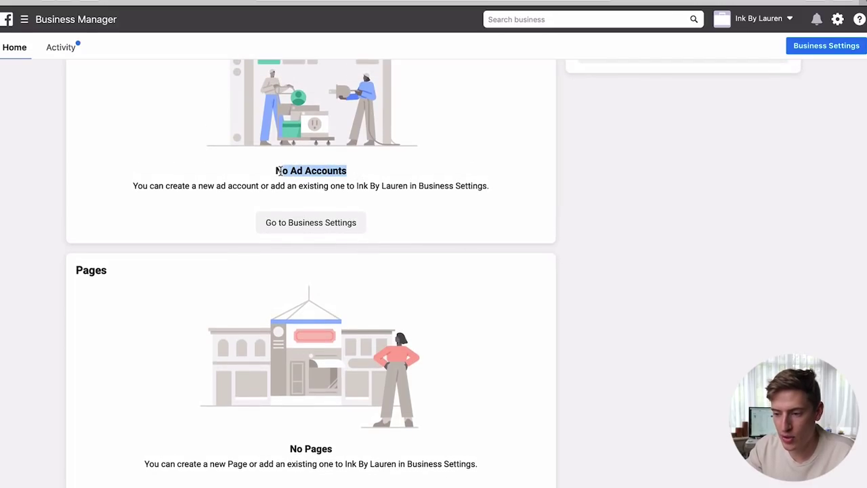
pyautogui.click(390, 210)
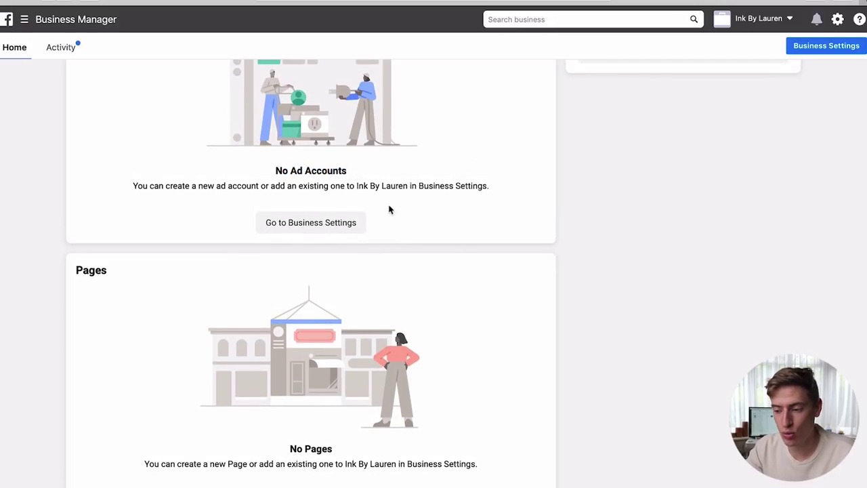
pyautogui.scroll(-1, 335, 236)
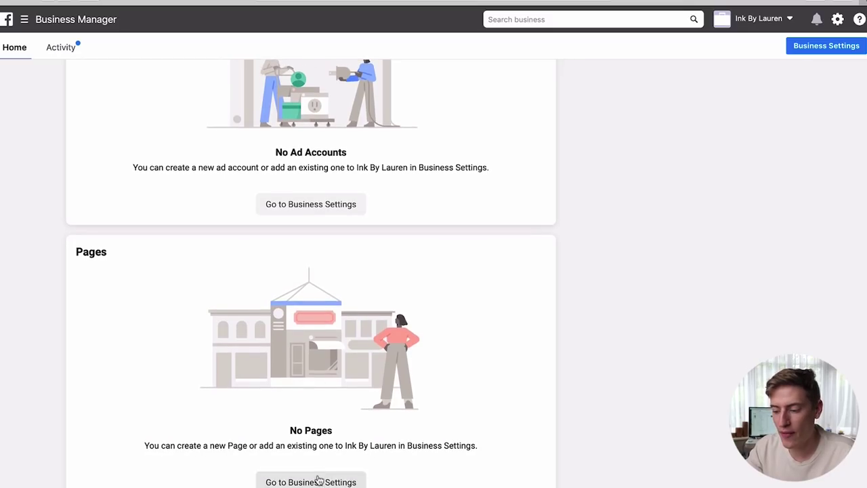
pyautogui.moveTo(333, 431); pyautogui.dragTo(284, 434)
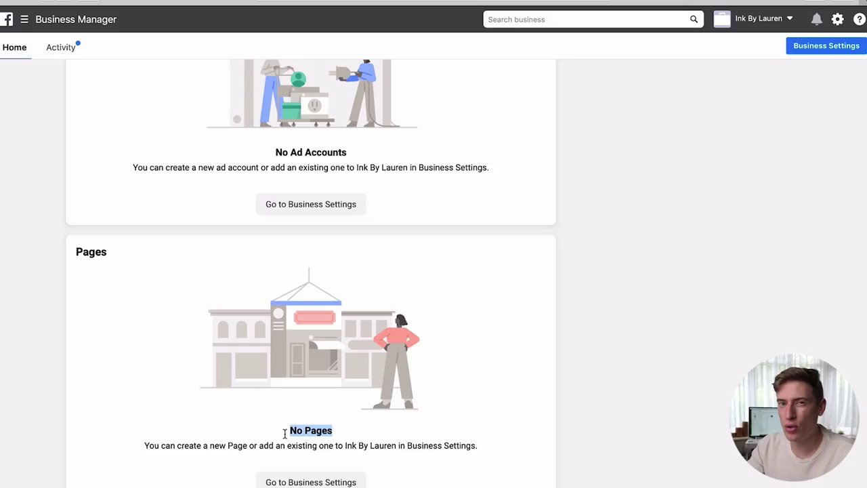
pyautogui.scroll(5, 285, 434)
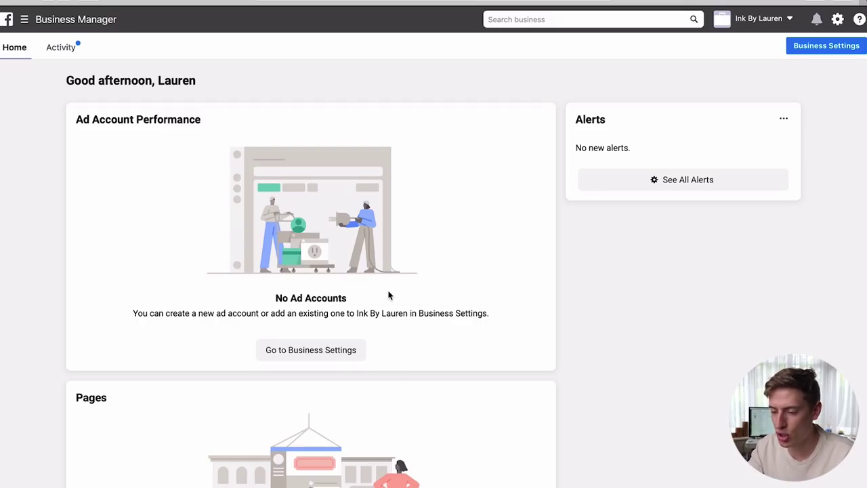
# Open Business Settings and browse the Users section's Partners and People lists.
pyautogui.click(329, 350)
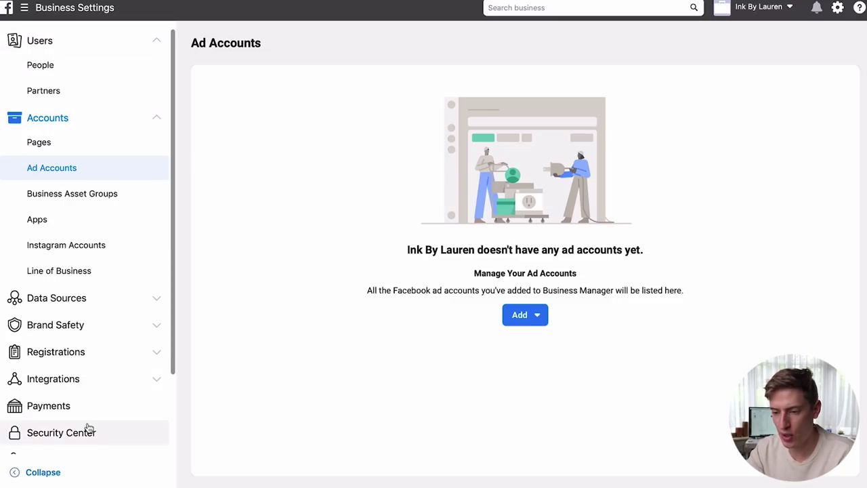
pyautogui.click(45, 52)
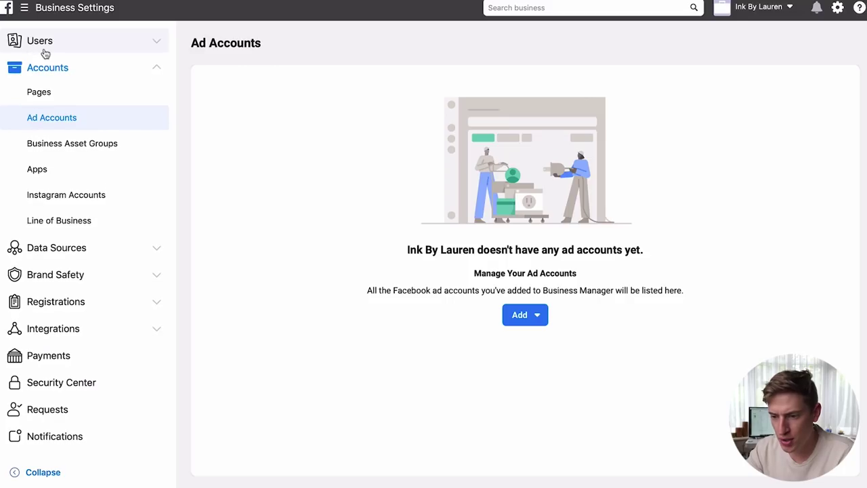
pyautogui.click(44, 53)
pyautogui.click(45, 78)
pyautogui.click(45, 66)
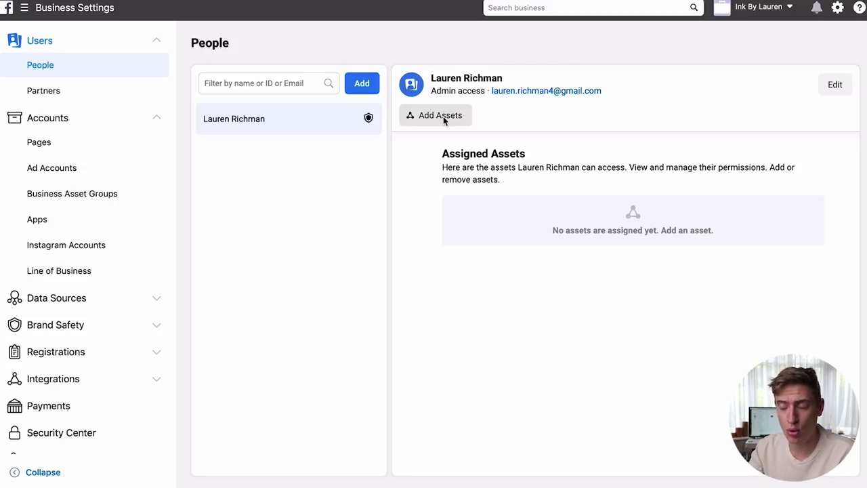
# Preview the invite-people form, then view the empty Pages and Ad Accounts sections.
pyautogui.click(360, 88)
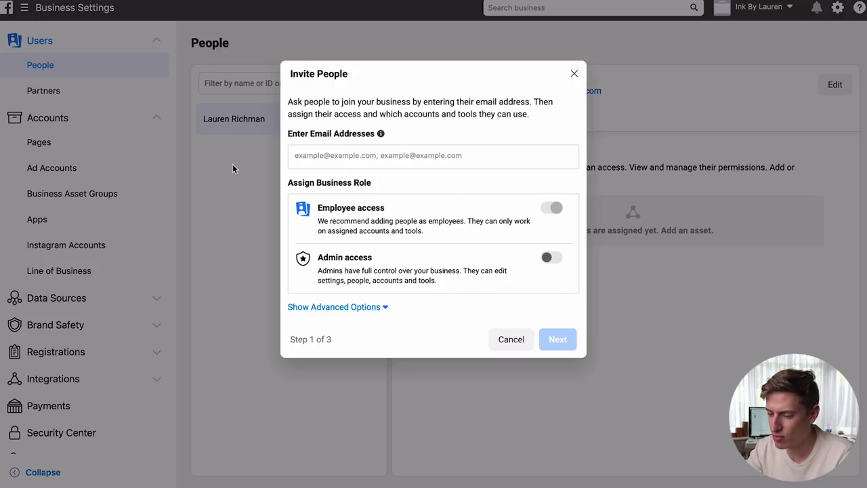
pyautogui.click(574, 74)
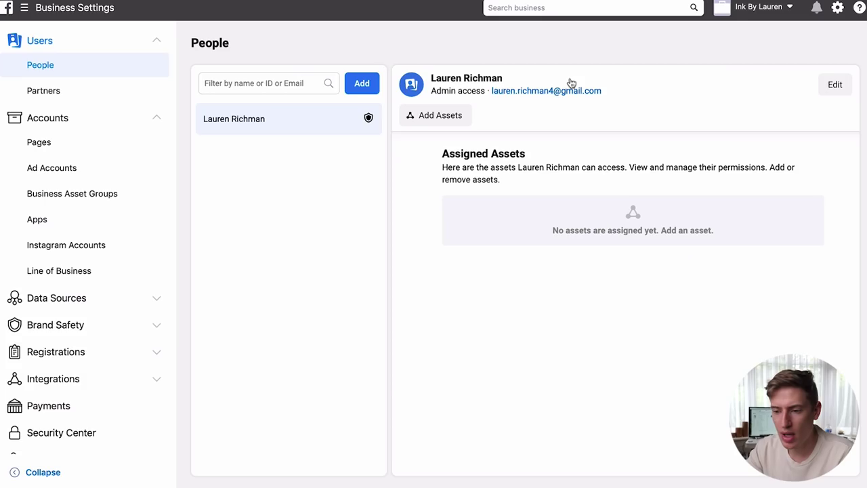
pyautogui.click(358, 86)
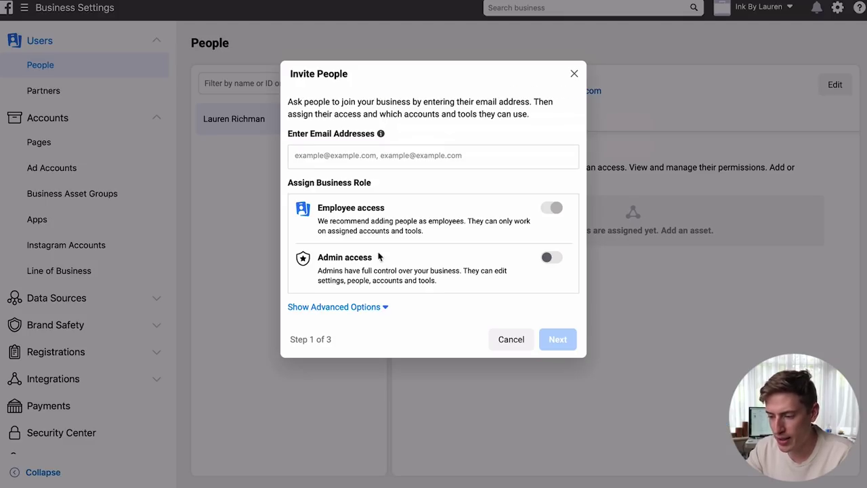
pyautogui.click(576, 74)
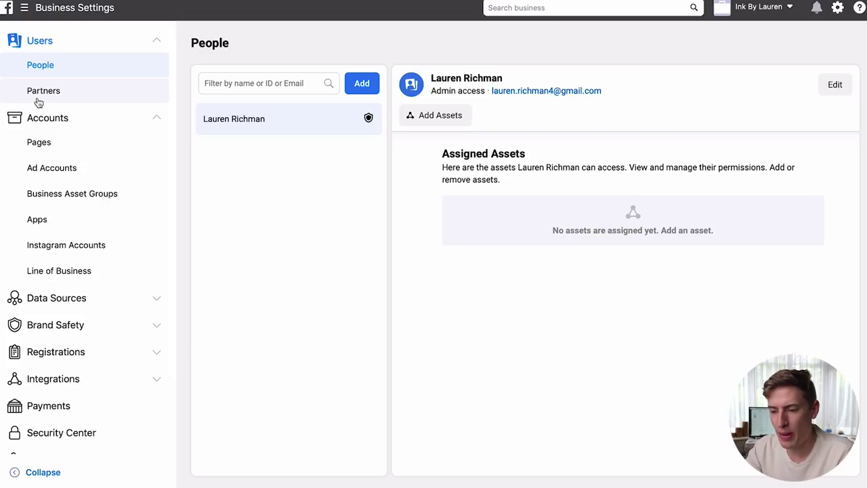
pyautogui.click(45, 142)
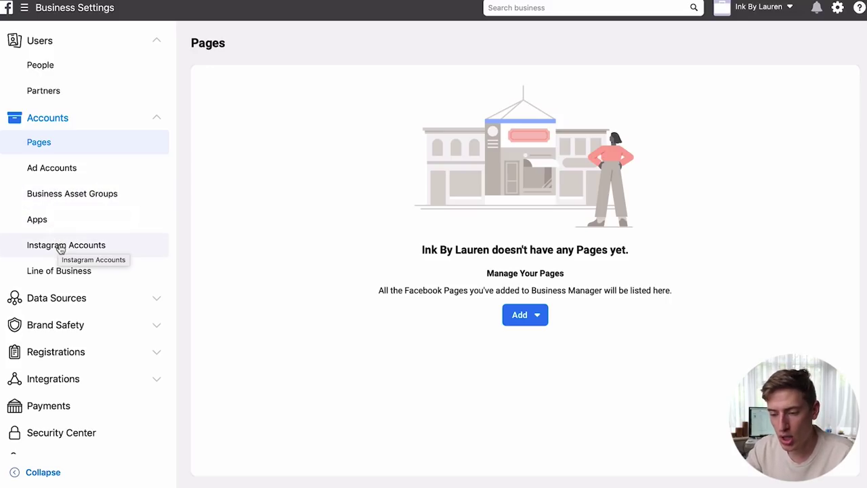
pyautogui.click(49, 171)
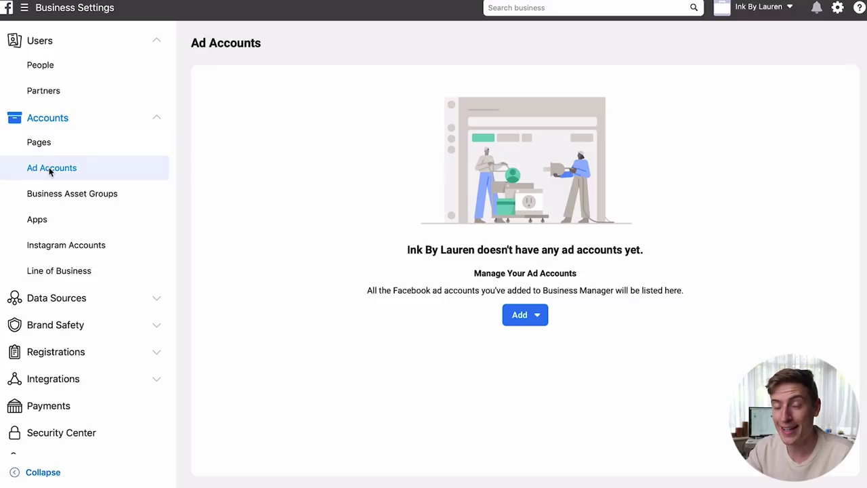
# Create a new ad account named after the business, designated for use by my business.
pyautogui.click(538, 316)
pyautogui.click(539, 453)
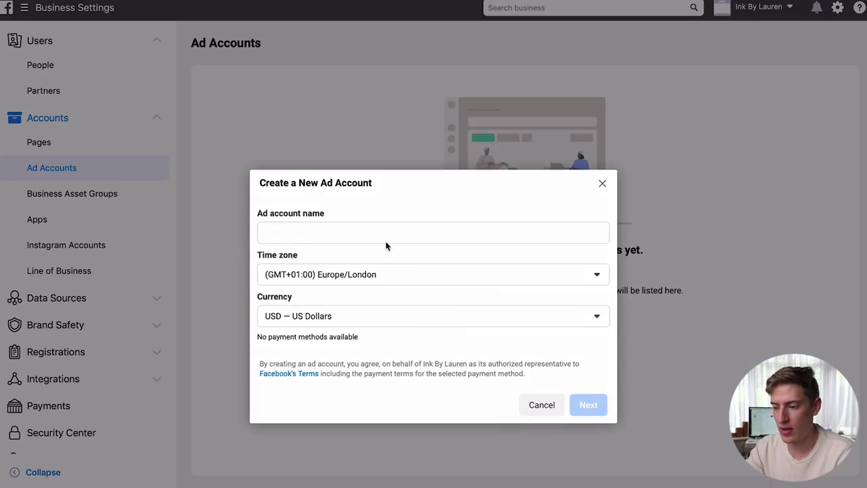
pyautogui.click(384, 235)
pyautogui.write('Ink ')
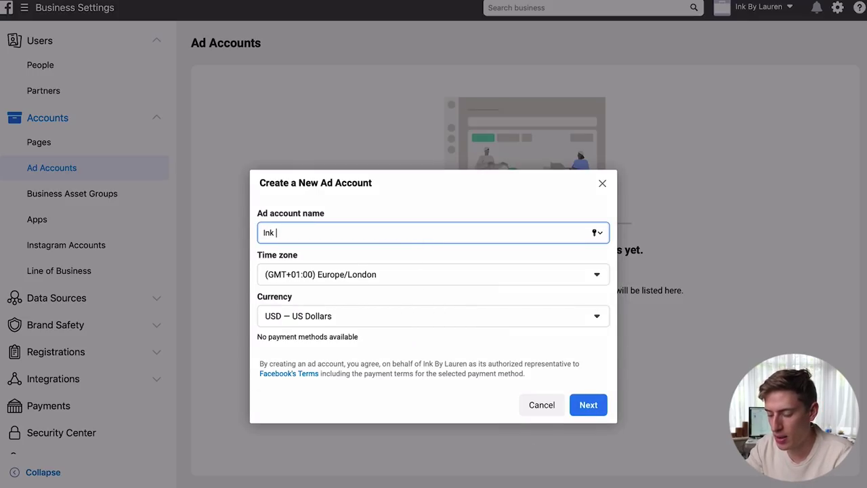
pyautogui.write('By Lauren')
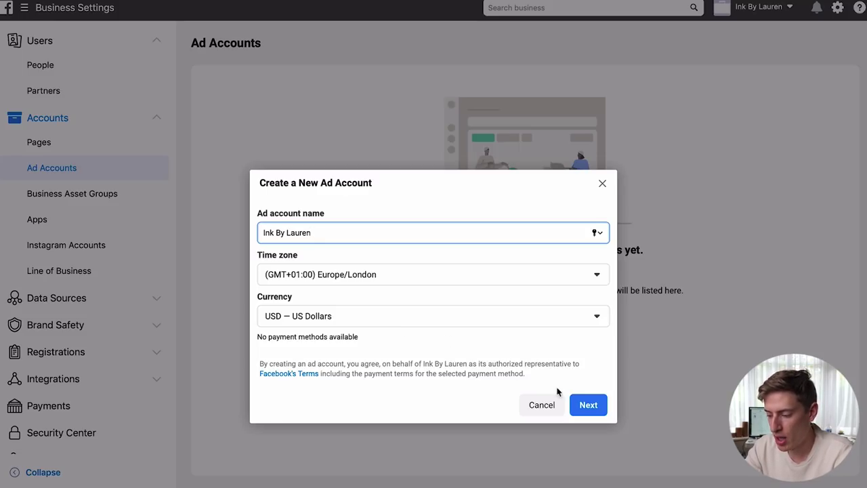
pyautogui.click(588, 405)
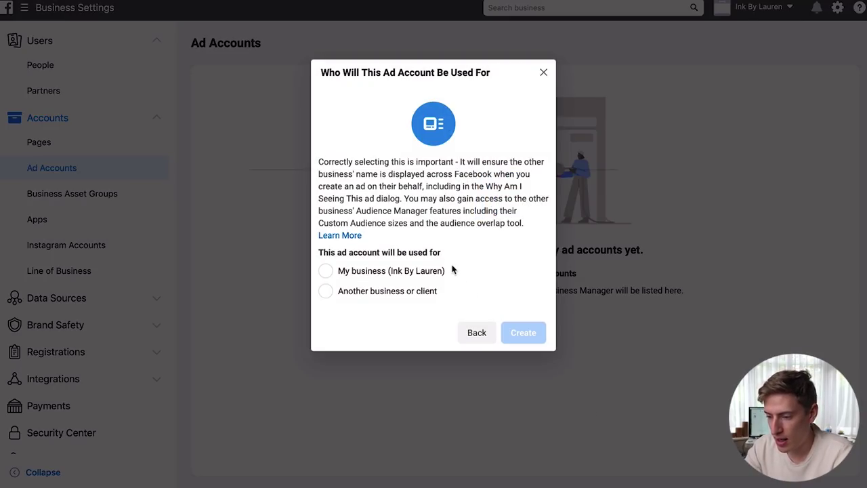
pyautogui.click(365, 273)
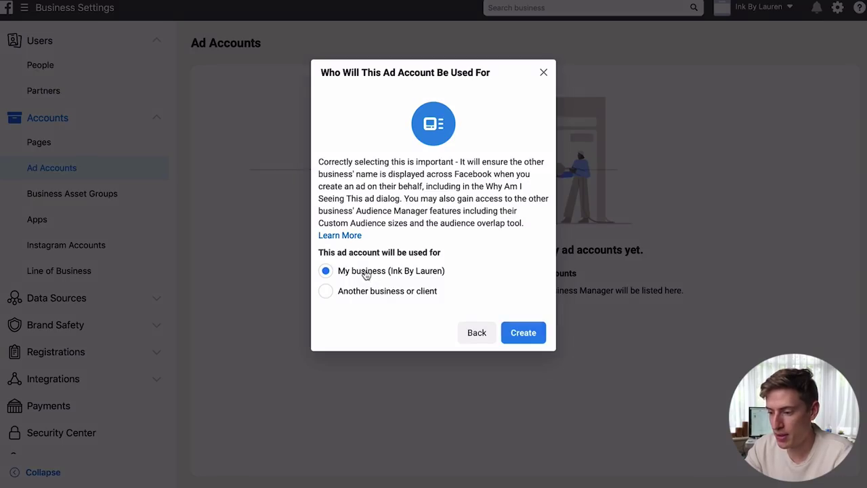
pyautogui.click(527, 335)
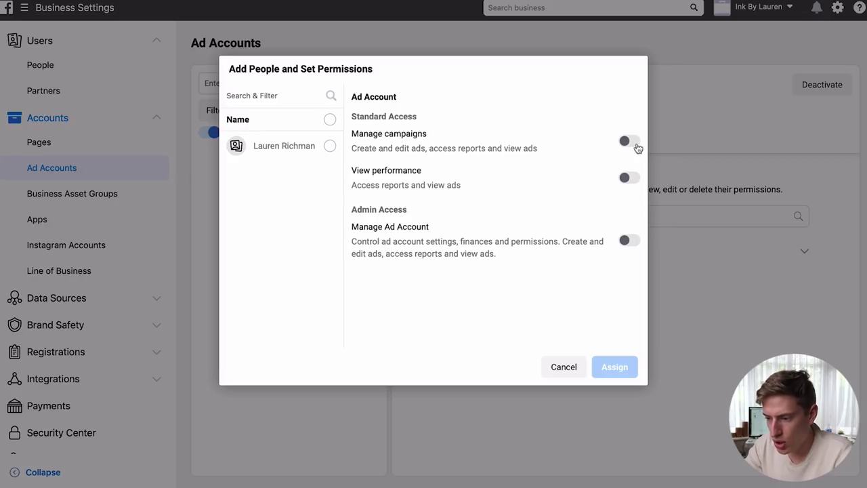
# Give the business's person full Manage Ad Account admin access to the new ad account.
pyautogui.click(625, 142)
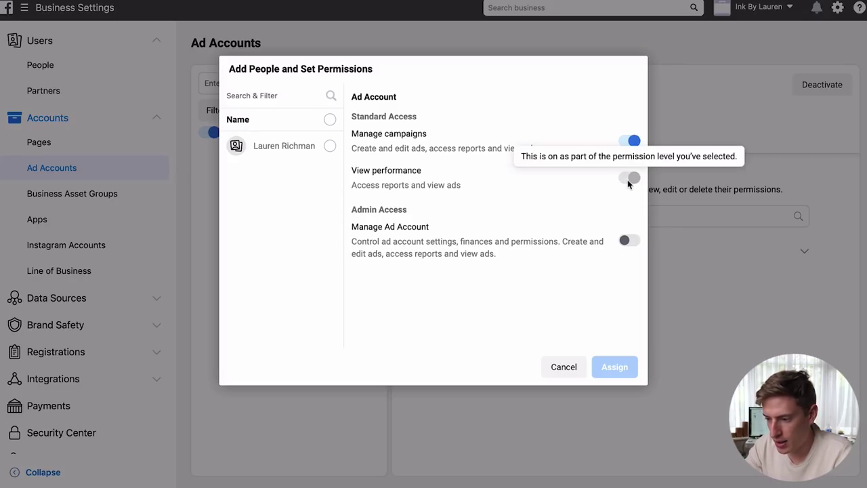
pyautogui.click(330, 147)
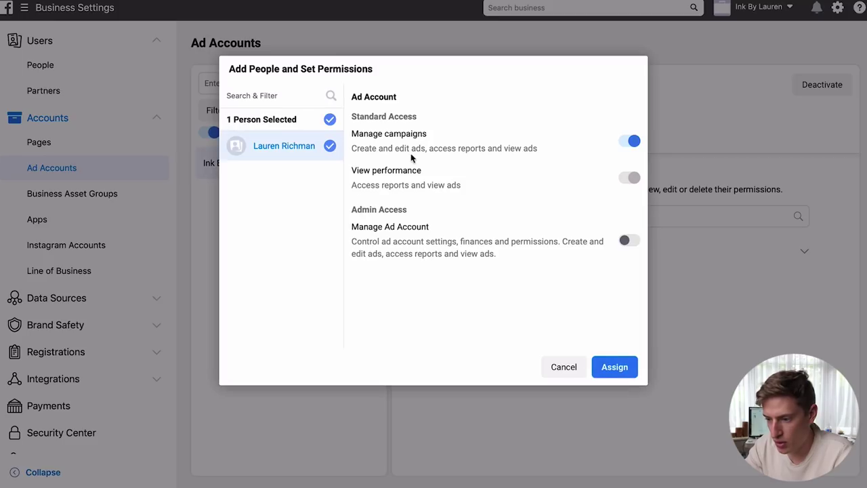
pyautogui.click(627, 241)
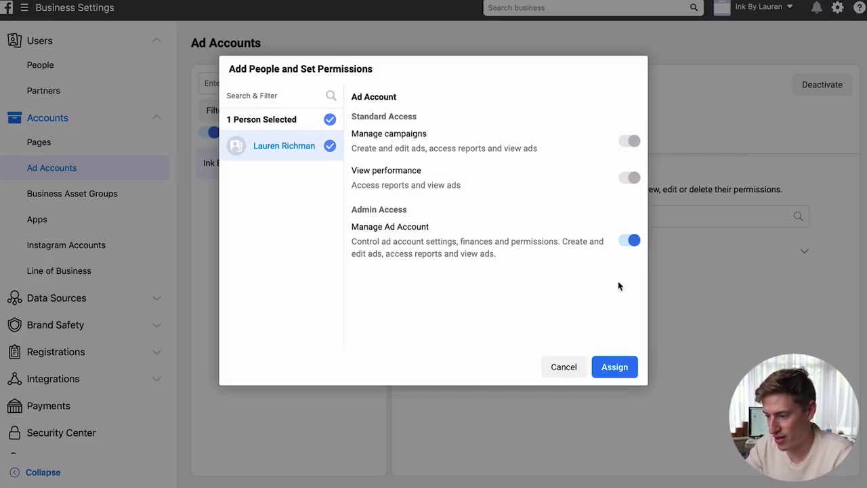
pyautogui.click(603, 377)
pyautogui.click(604, 377)
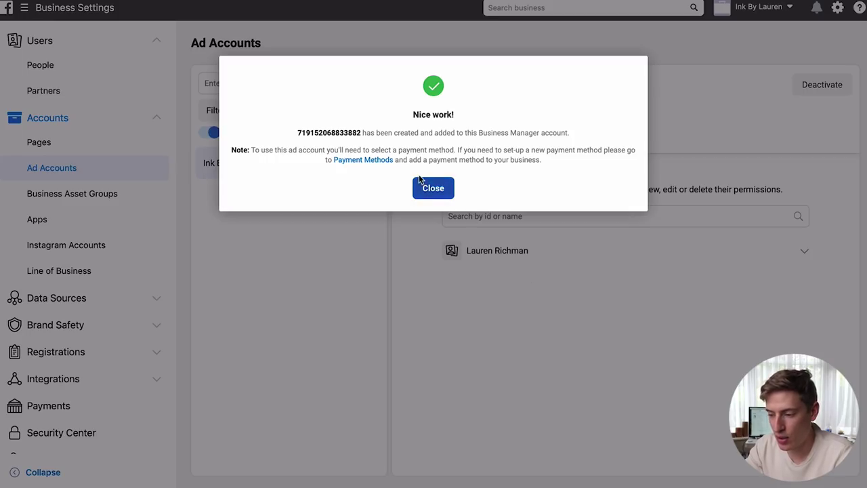
# Select the new ad account's ID, close the Nice work! dialog, and go to Pages.
pyautogui.moveTo(363, 132); pyautogui.dragTo(264, 129)
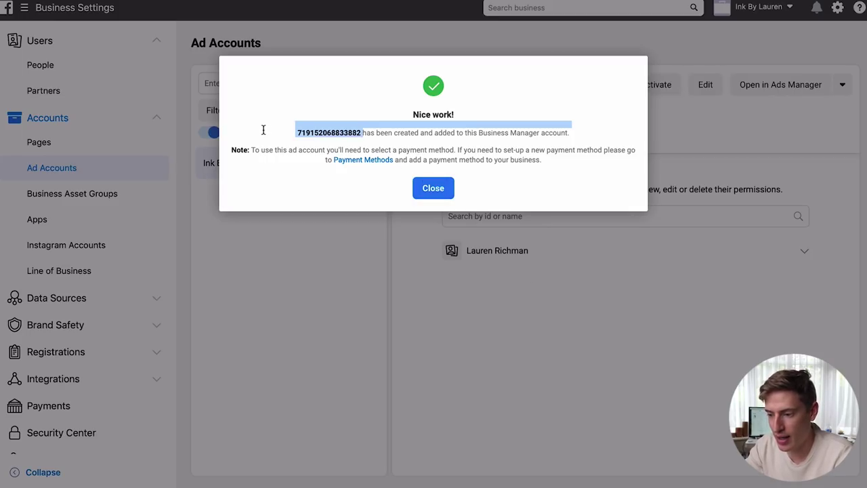
pyautogui.click(446, 191)
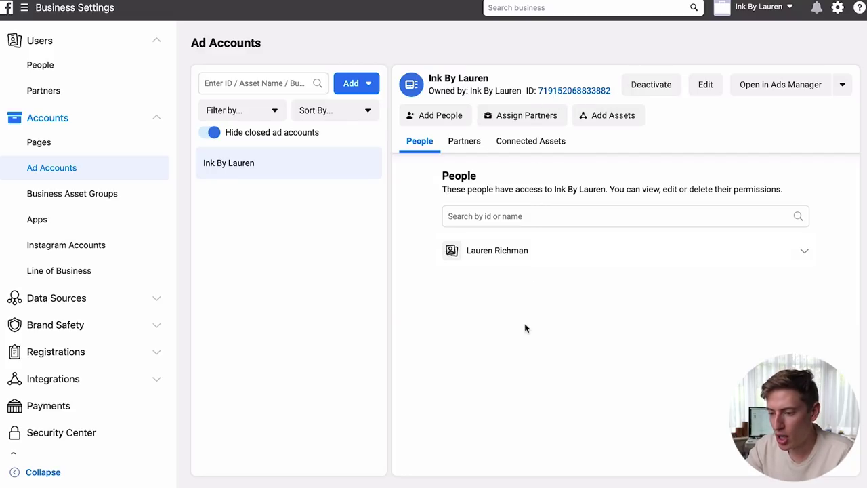
pyautogui.click(54, 143)
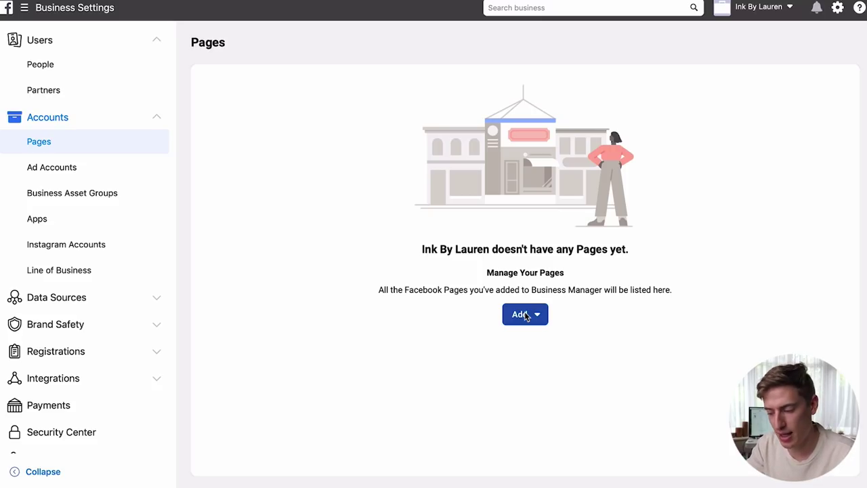
# Start creating a new Page, abandon the local business type, and restart Page creation.
pyautogui.click(526, 316)
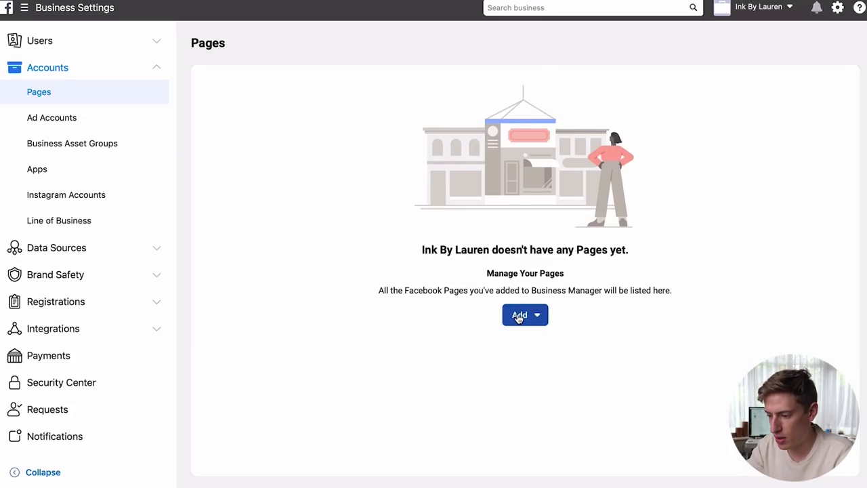
pyautogui.click(519, 317)
pyautogui.click(542, 457)
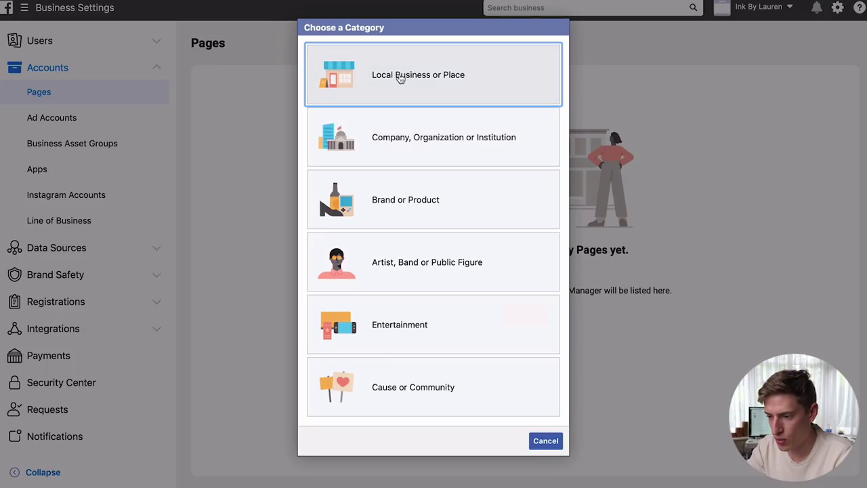
pyautogui.click(399, 77)
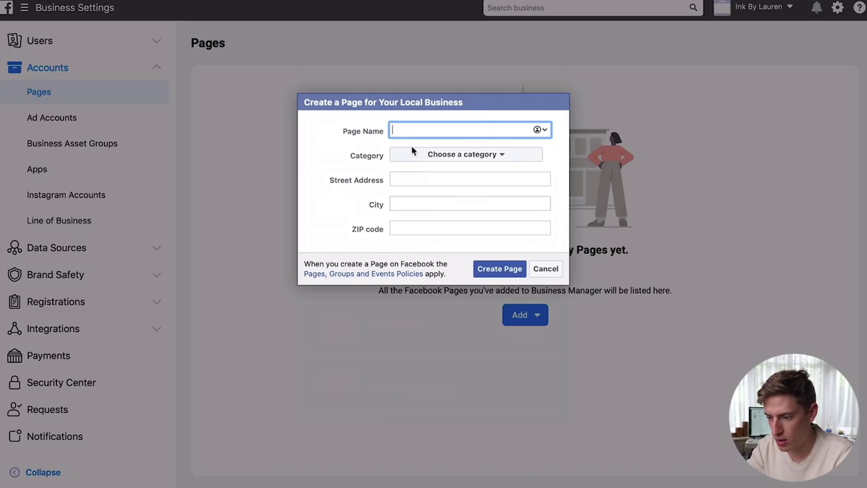
pyautogui.click(546, 269)
pyautogui.click(537, 315)
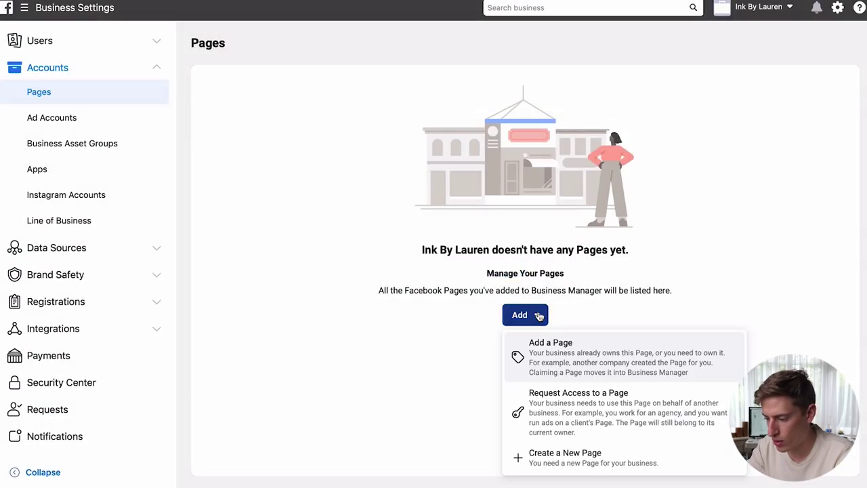
pyautogui.click(559, 471)
# Create a Brand or Product Page named 'Test' in the Clothing (Brand) category.
pyautogui.click(439, 198)
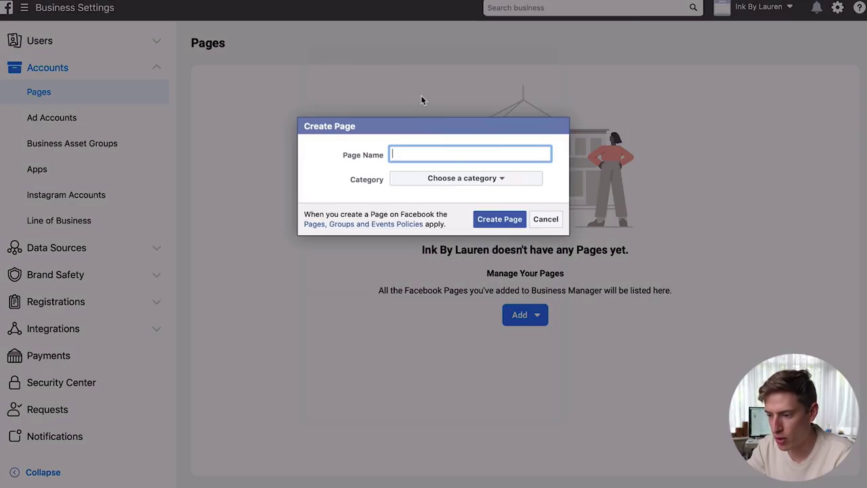
pyautogui.write('Test')
pyautogui.click(420, 179)
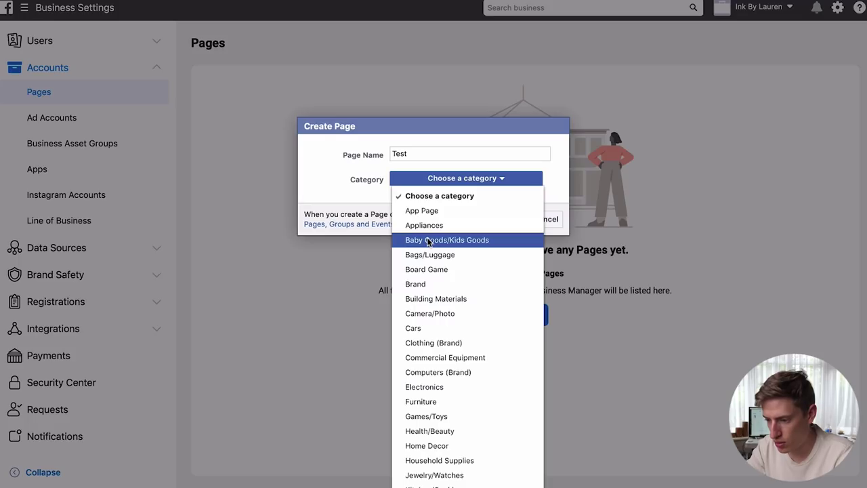
pyautogui.click(438, 342)
pyautogui.click(509, 224)
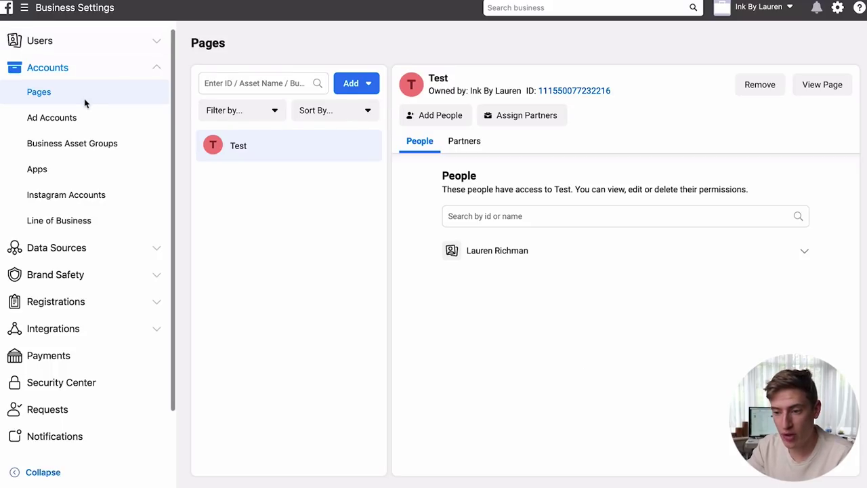
pyautogui.click(72, 121)
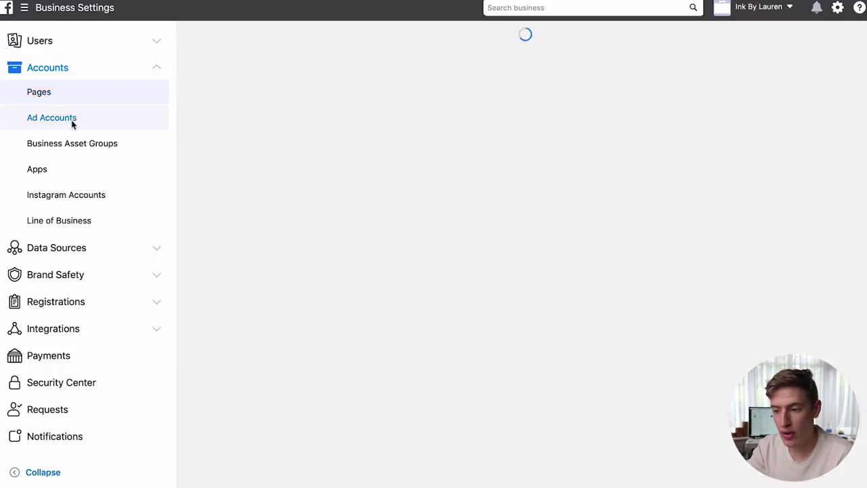
# Switch to Ads Manager and accept the non-discrimination policy to reach the empty Campaigns view.
pyautogui.click(56, 78)
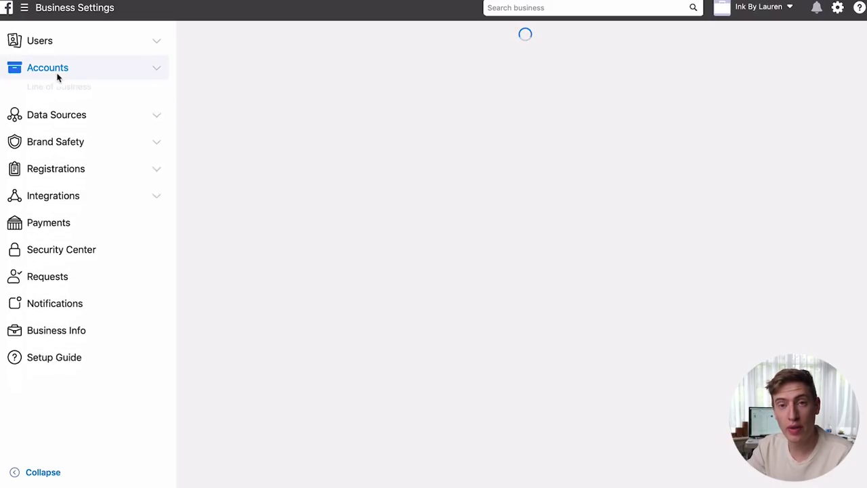
pyautogui.click(25, 8)
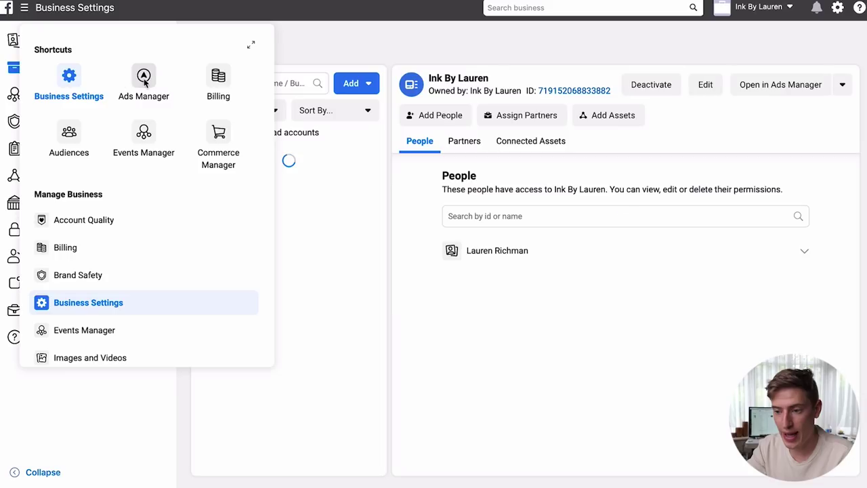
pyautogui.click(143, 80)
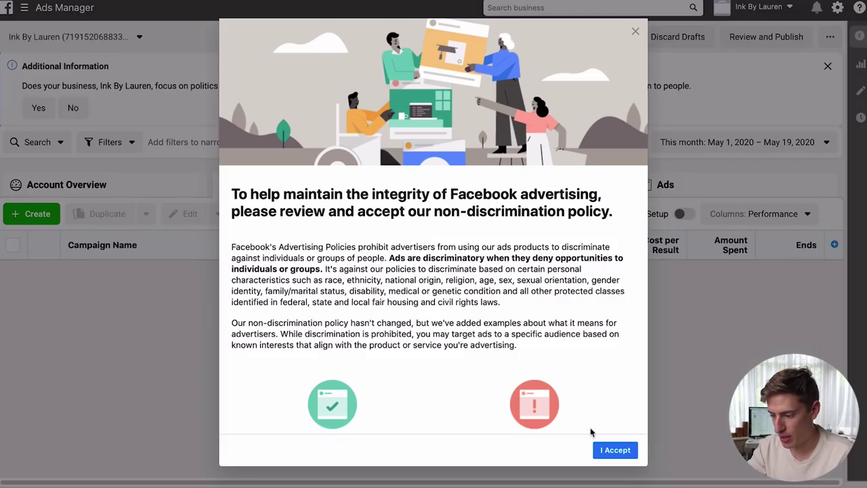
pyautogui.click(608, 453)
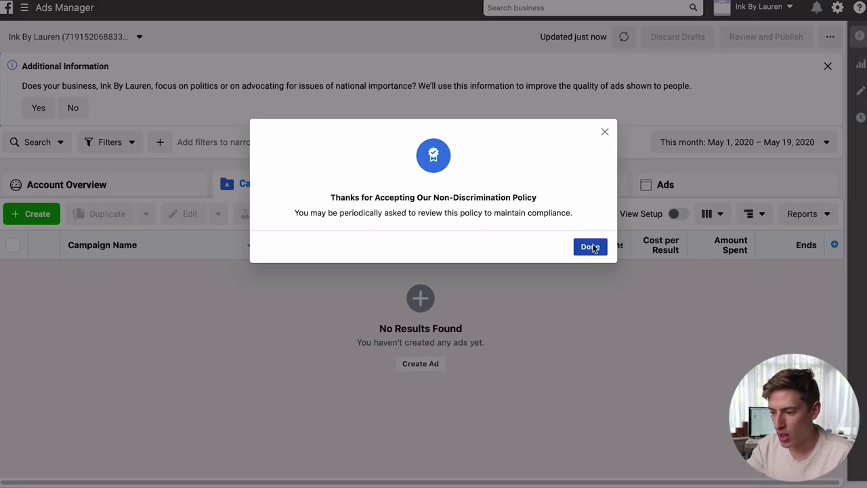
pyautogui.click(591, 248)
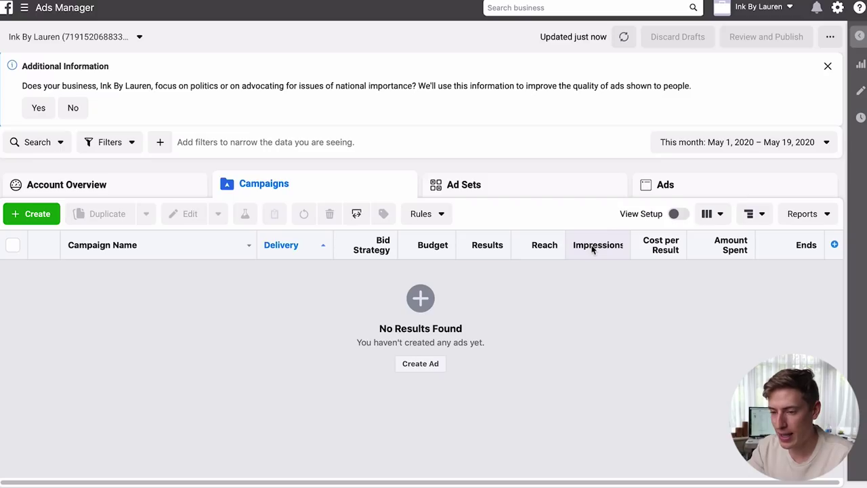
pyautogui.click(24, 7)
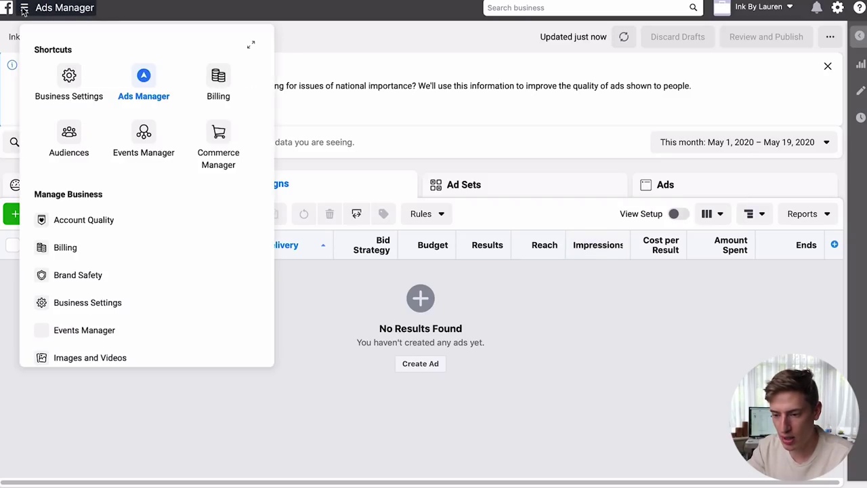
# Go to Billing's Payment Settings, open Add Payment Method, and cancel without adding one.
pyautogui.click(72, 248)
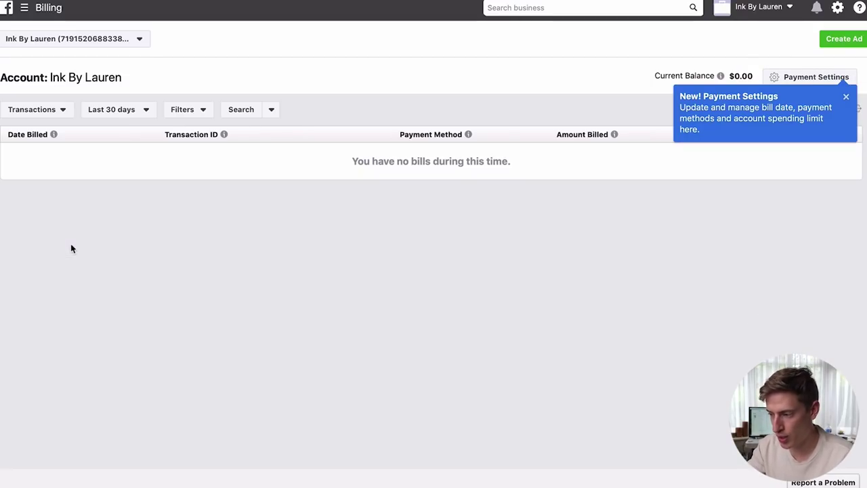
pyautogui.click(846, 97)
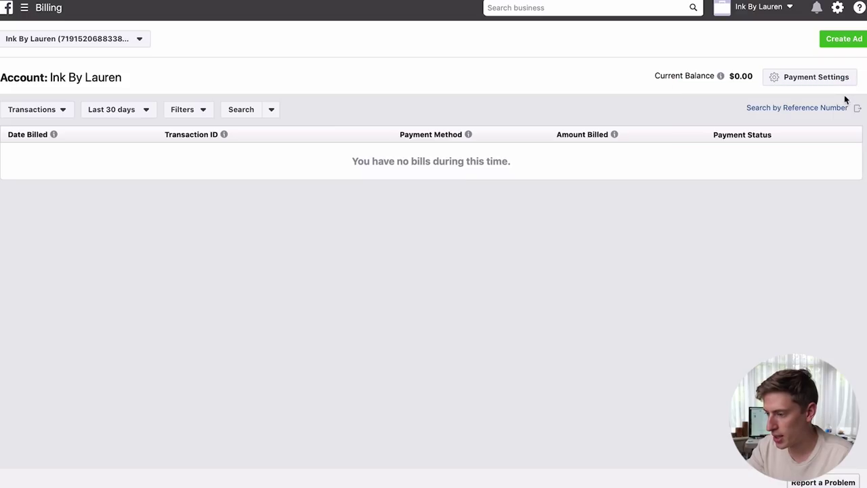
pyautogui.click(817, 80)
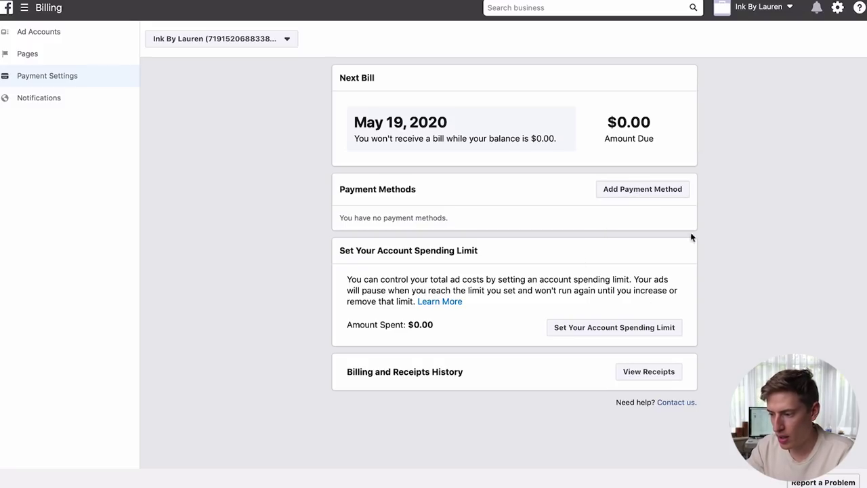
pyautogui.click(643, 193)
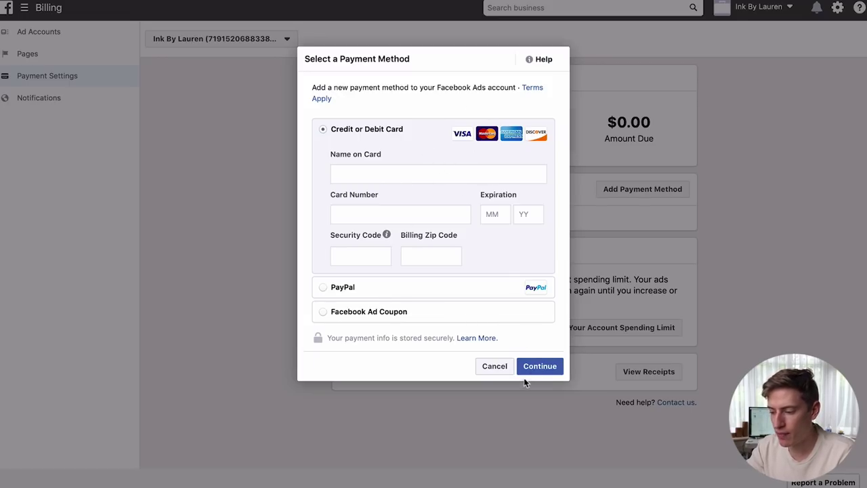
pyautogui.click(495, 367)
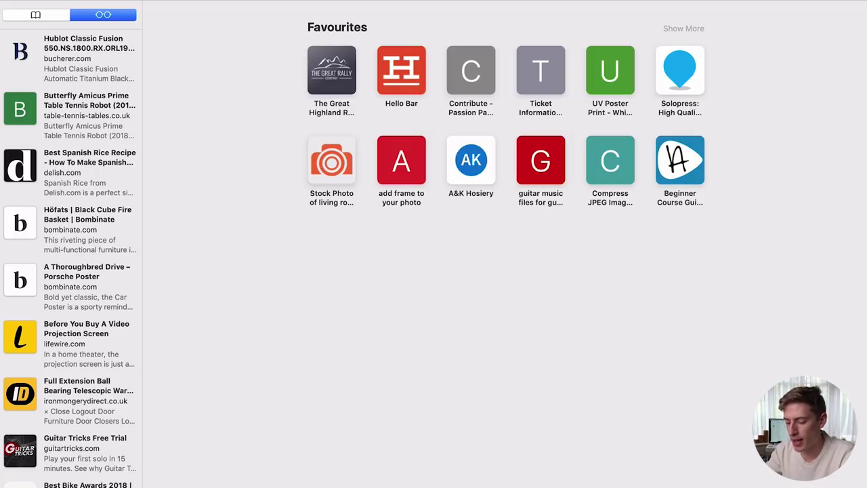
# Load teespring.com and go from the Login page to the Sign Up form.
pyautogui.write('teespring.com')
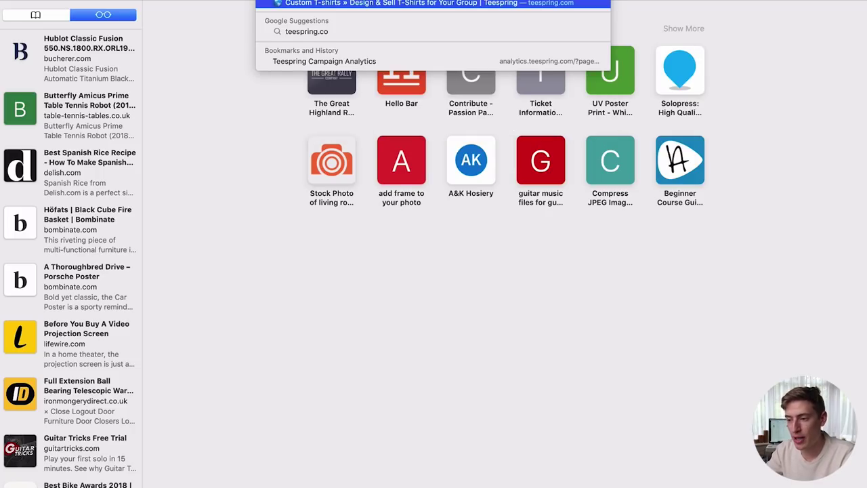
pyautogui.press('Return')
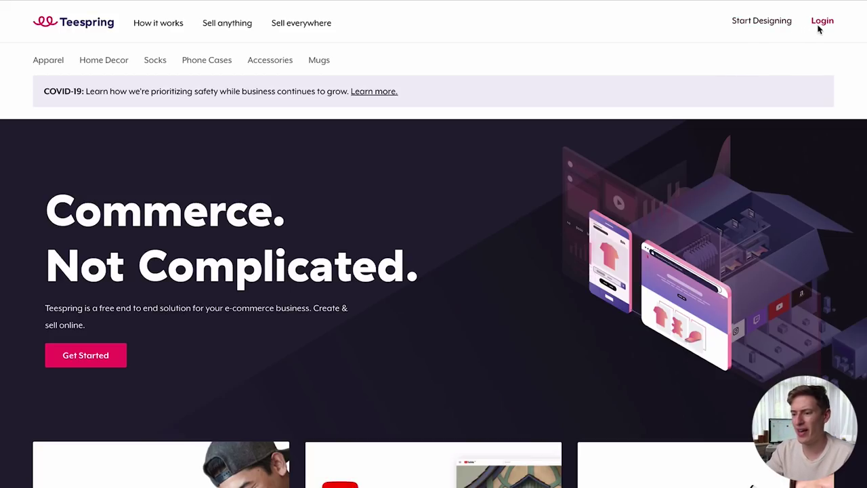
pyautogui.click(820, 25)
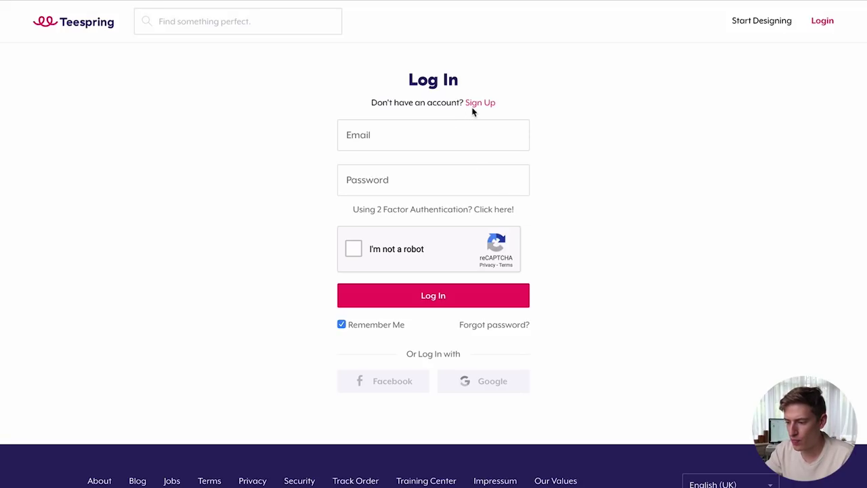
pyautogui.click(478, 103)
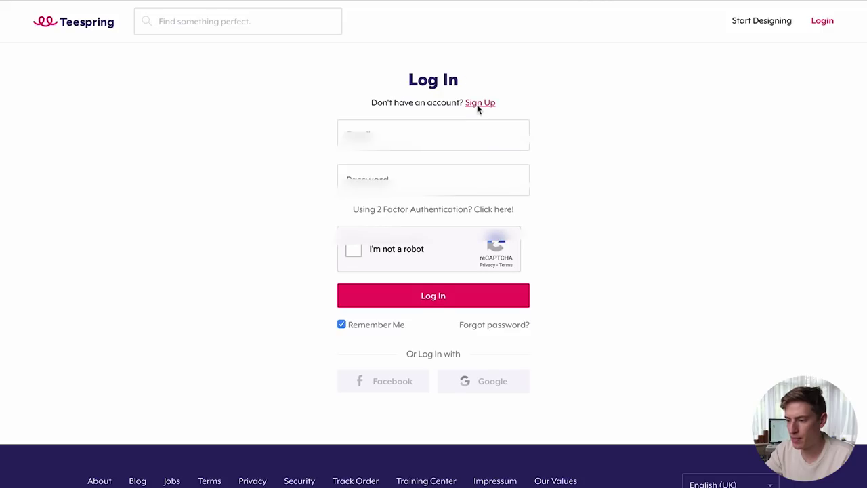
# Enter the account email and a password, declining Safari's suggestion, then confirm it.
pyautogui.write('contactemail')
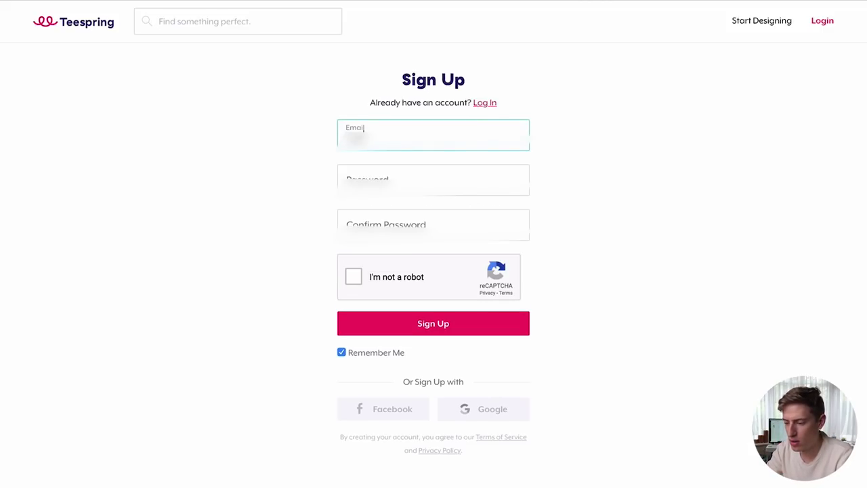
pyautogui.write('.com')
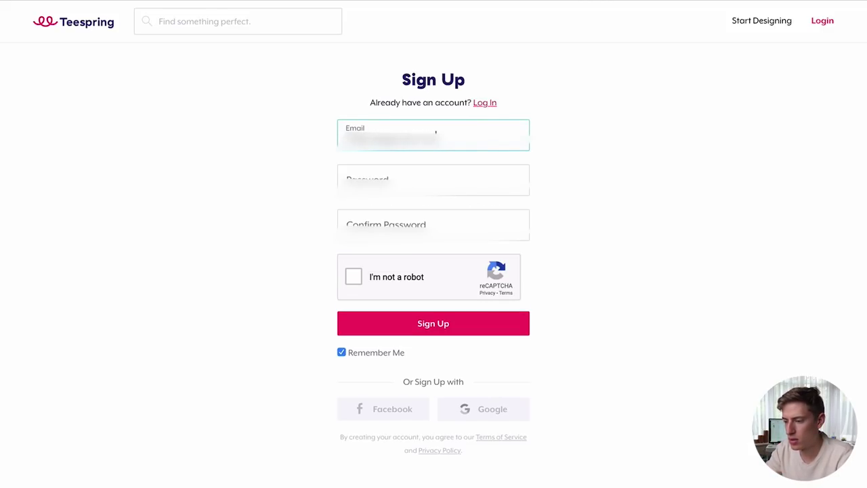
pyautogui.press('Tab')
pyautogui.press('Return')
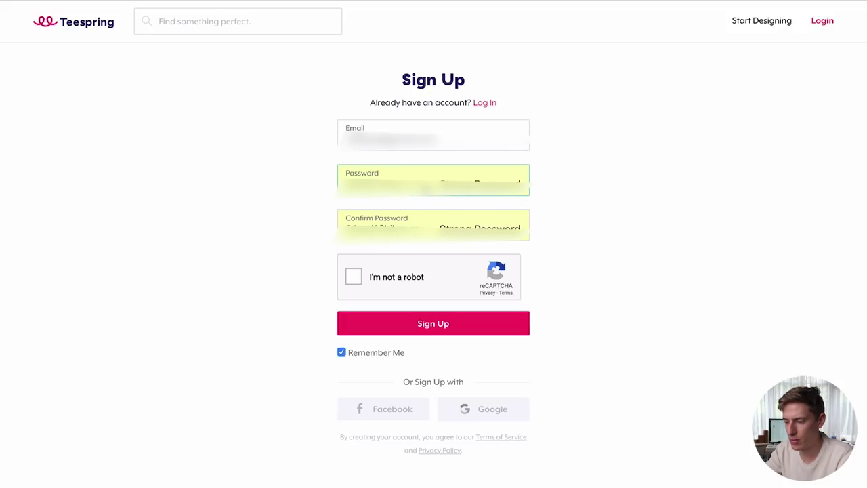
pyautogui.click(400, 181)
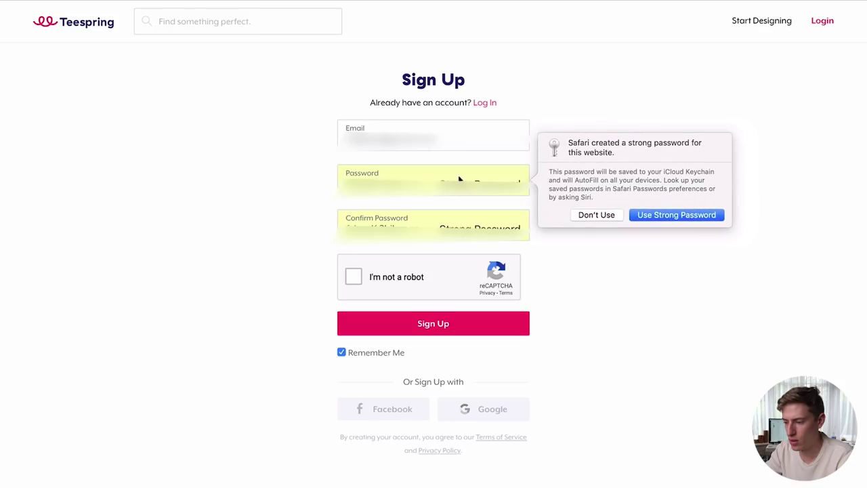
pyautogui.click(591, 216)
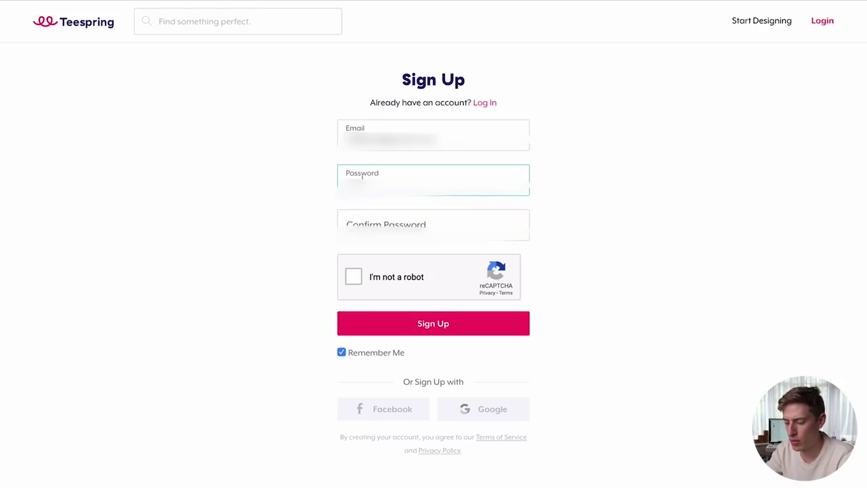
pyautogui.click(347, 224)
pyautogui.press('super+v')
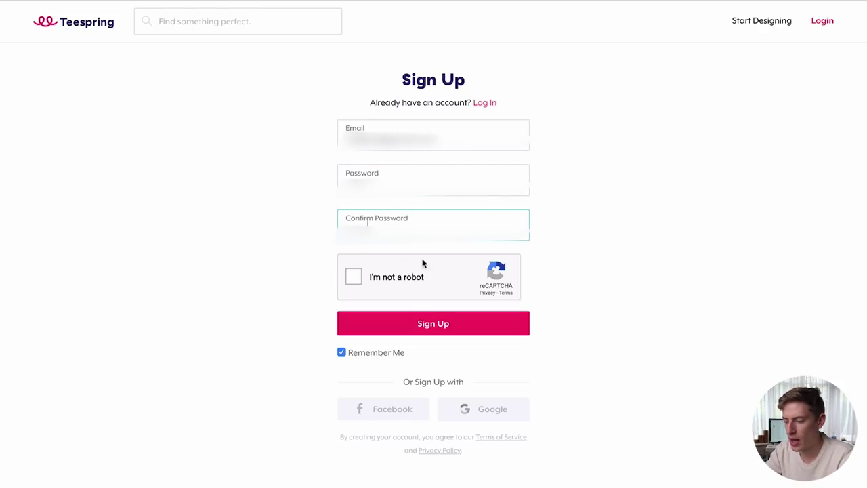
# Solve the reCAPTCHA image challenge and submit the sign-up form.
pyautogui.click(406, 318)
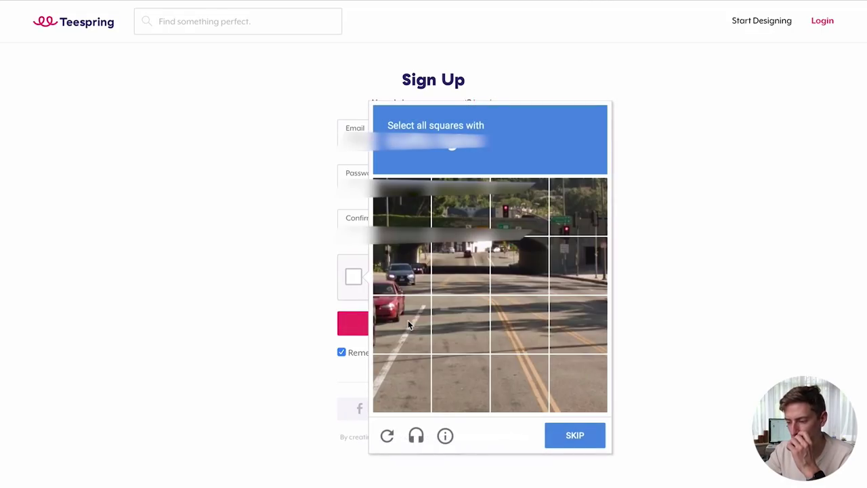
pyautogui.click(515, 208)
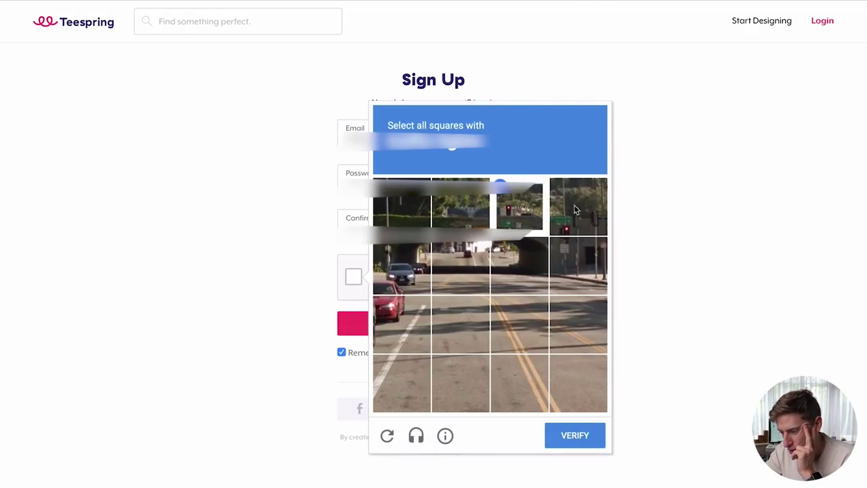
pyautogui.click(576, 207)
pyautogui.click(578, 249)
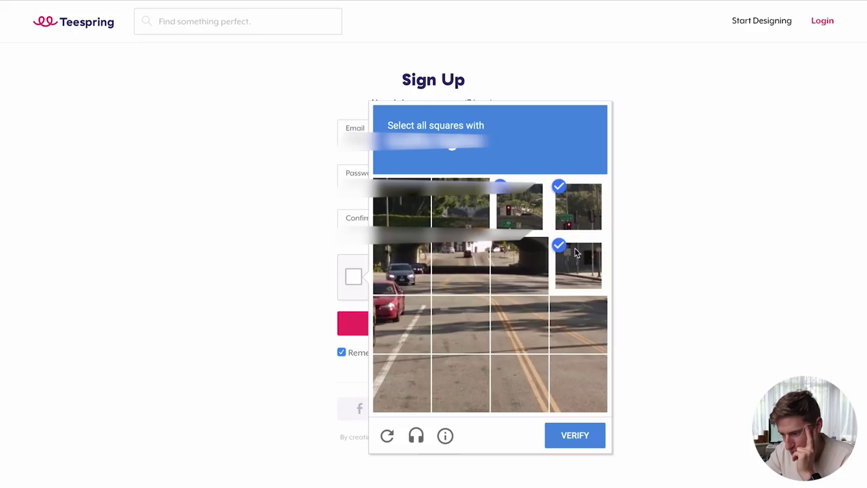
pyautogui.click(376, 264)
pyautogui.click(400, 214)
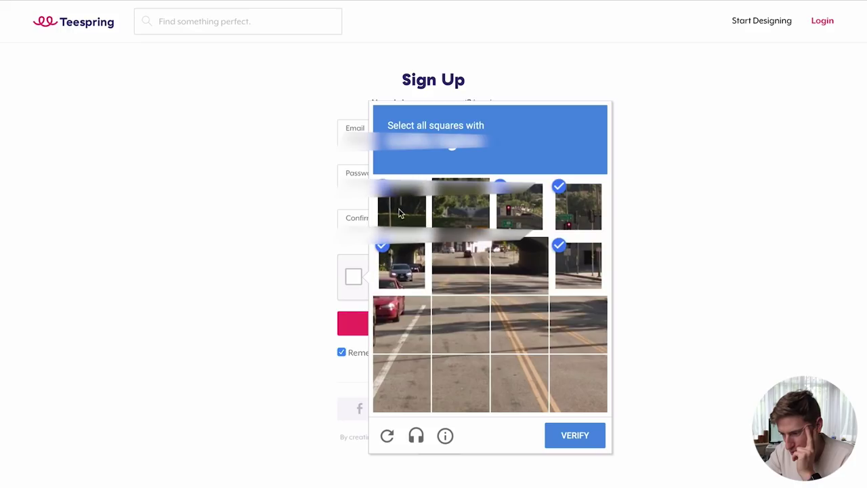
pyautogui.click(574, 437)
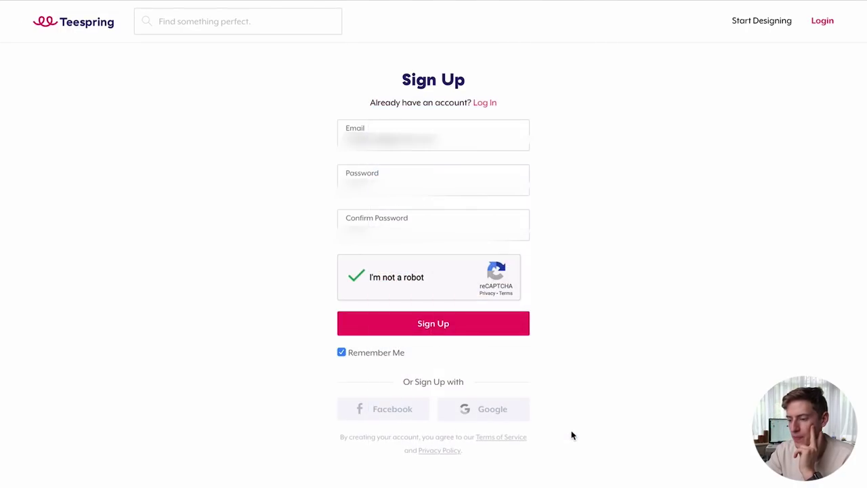
pyautogui.click(438, 320)
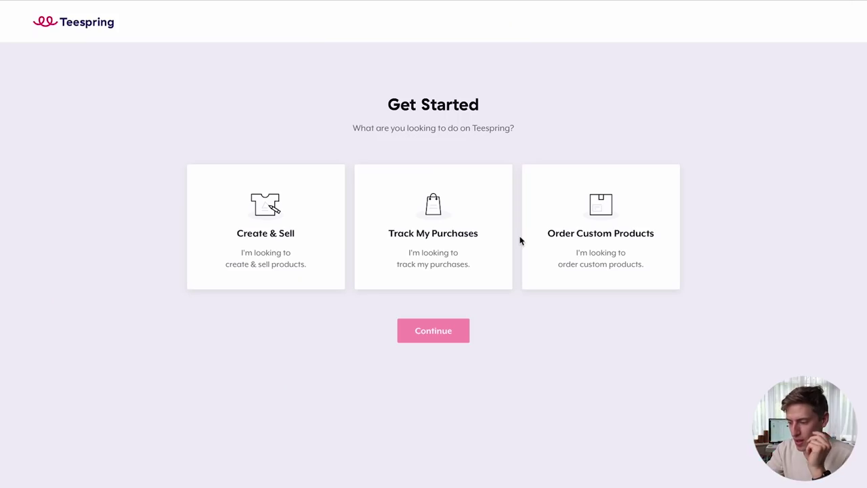
# Answer onboarding with Create & Sell as the goal and Designer as the seller description.
pyautogui.click(294, 228)
pyautogui.click(446, 340)
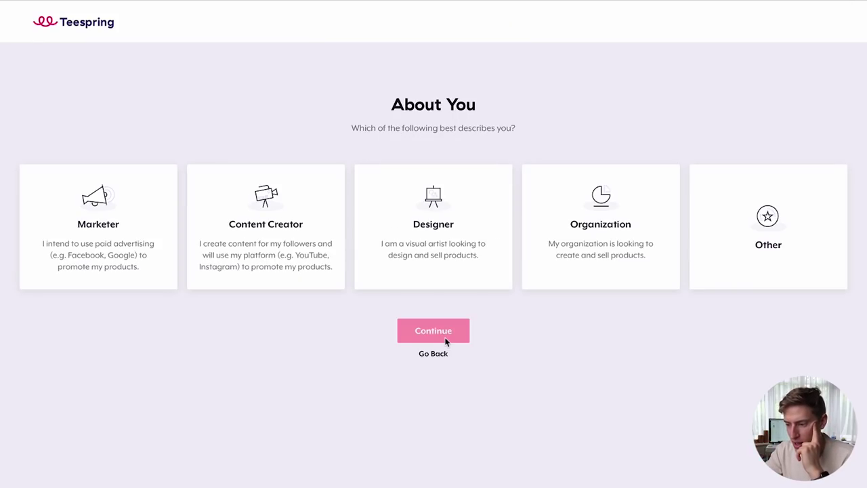
pyautogui.click(125, 235)
pyautogui.click(381, 243)
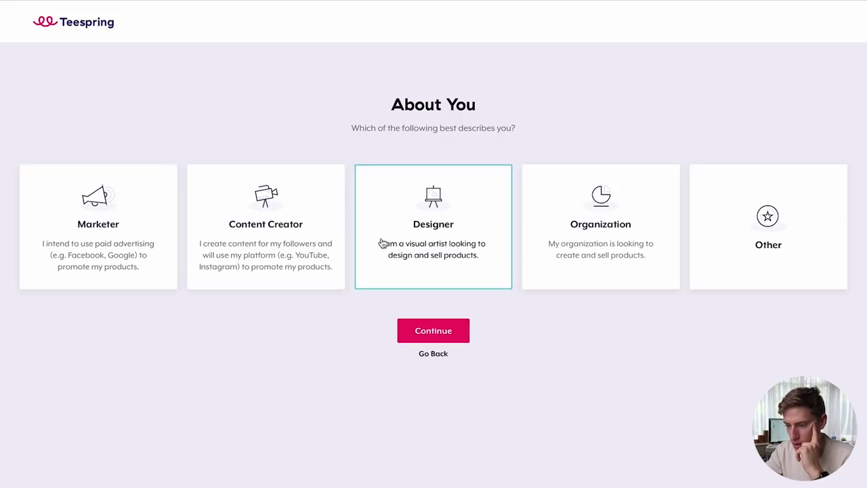
pyautogui.click(110, 245)
pyautogui.click(422, 330)
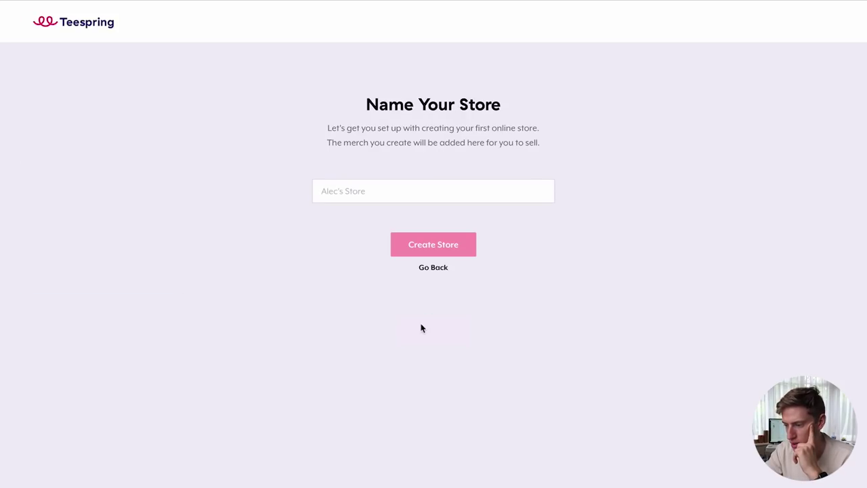
# Name the new store InkByLauren and create it.
pyautogui.click(437, 194)
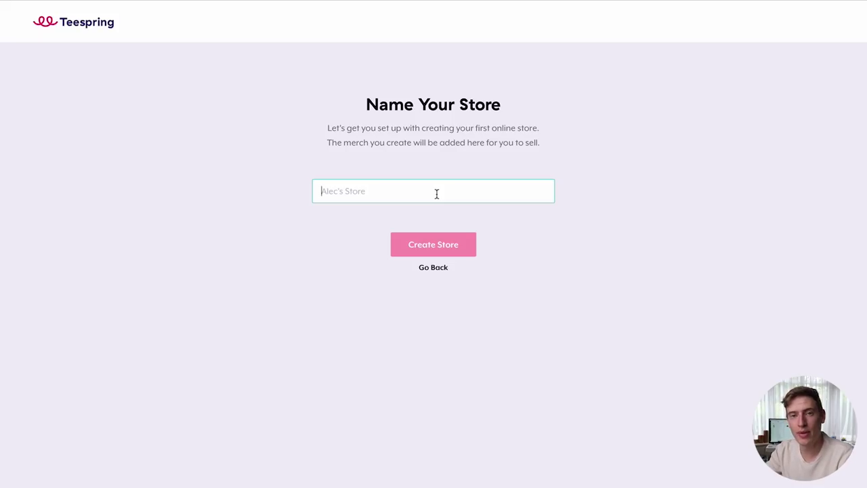
pyautogui.write('Ink')
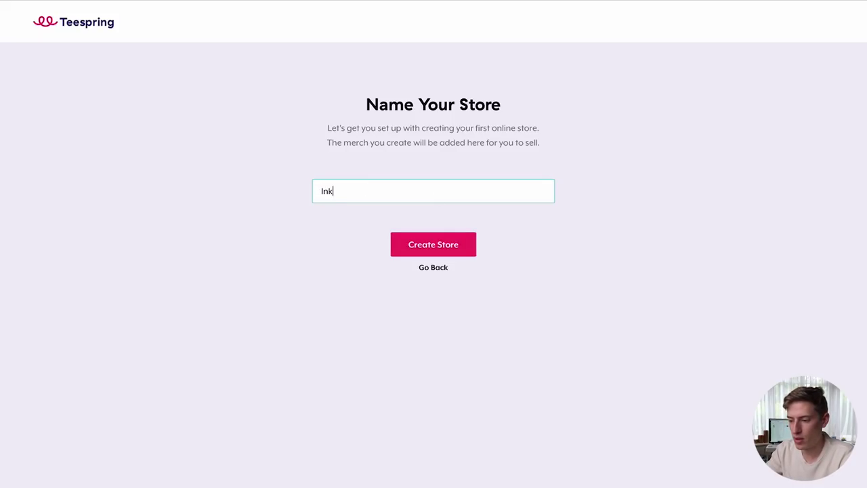
pyautogui.write('ByLauren')
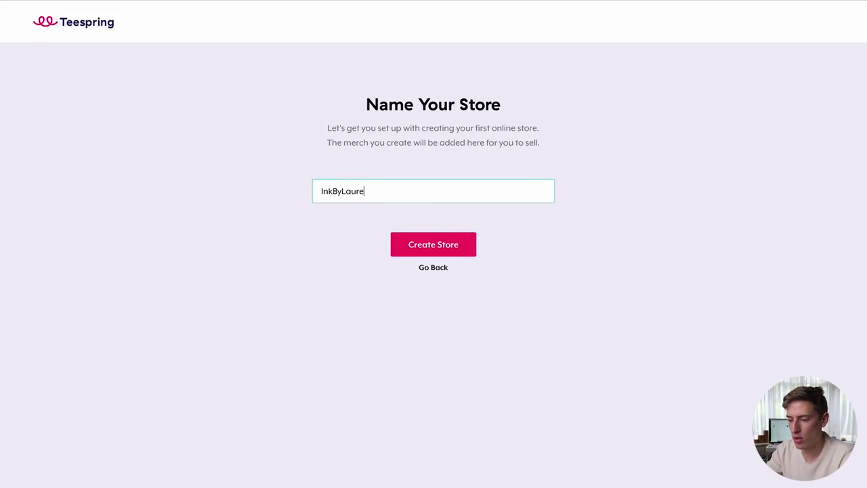
pyautogui.click(445, 244)
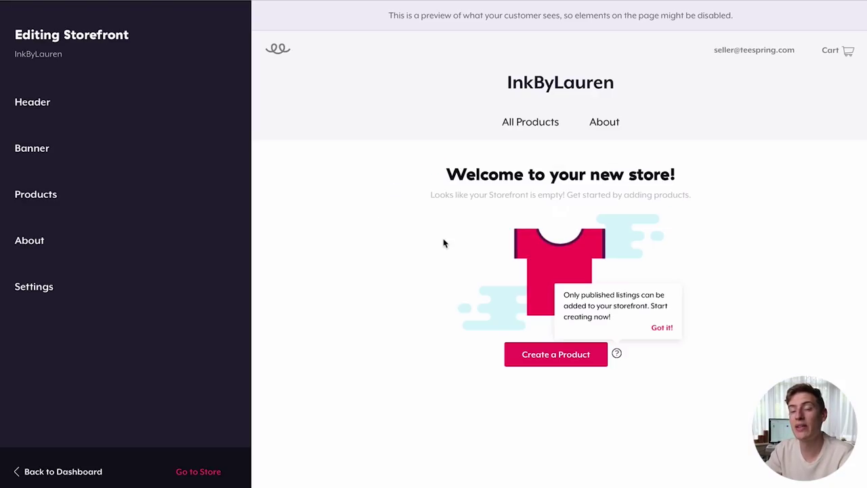
# Dismiss the published-listings tip with Got it! in the storefront editor.
pyautogui.click(668, 329)
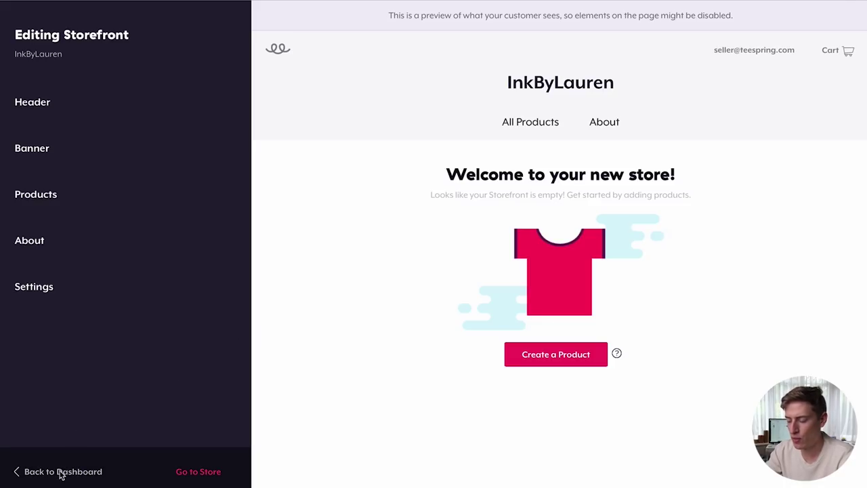
# Close the onboarding popup and view All Time totals in Analytics Overview, showing zero profit.
pyautogui.click(61, 473)
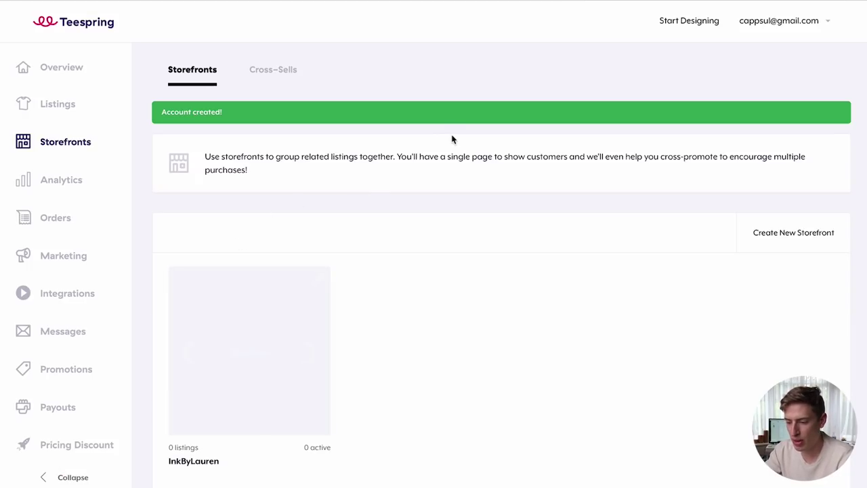
pyautogui.scroll(-3, 453, 139)
pyautogui.scroll(3, 452, 139)
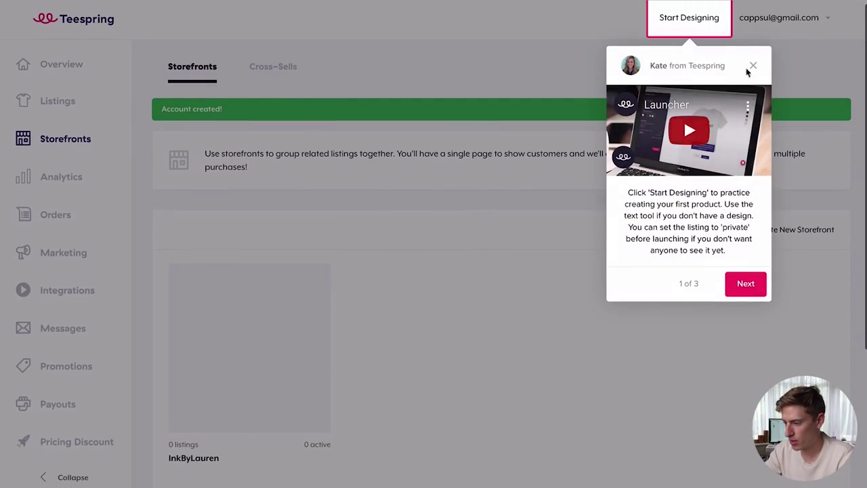
pyautogui.click(754, 66)
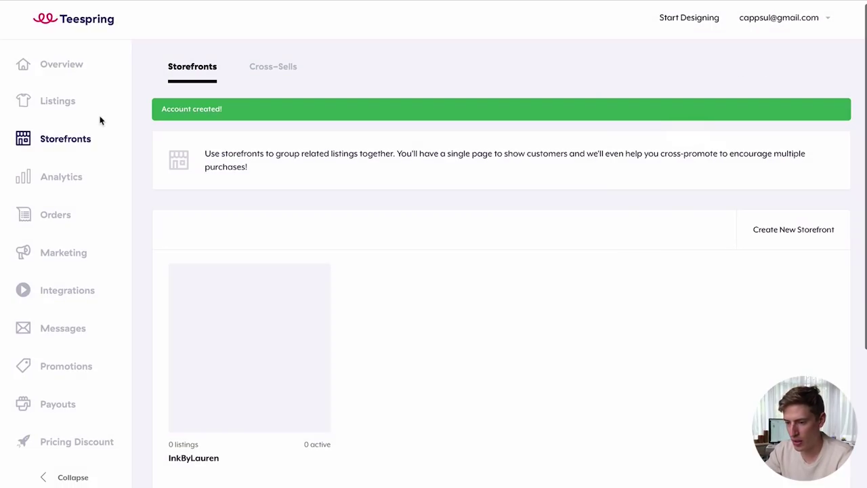
pyautogui.click(53, 65)
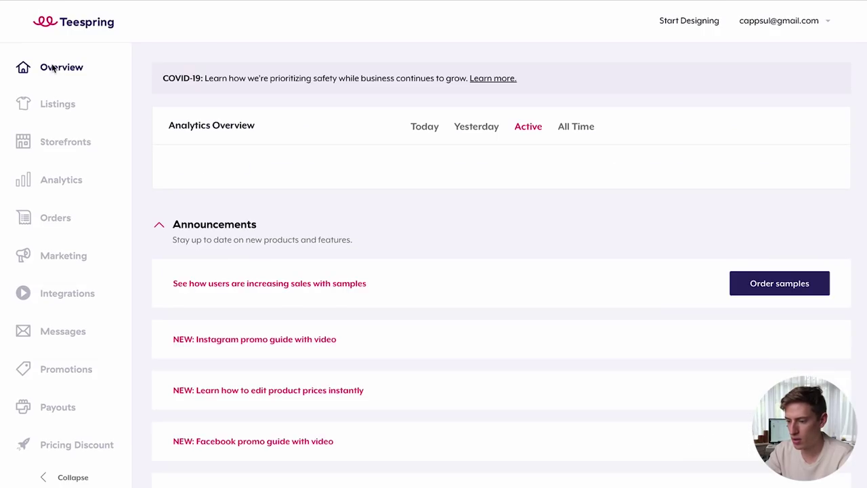
pyautogui.click(576, 128)
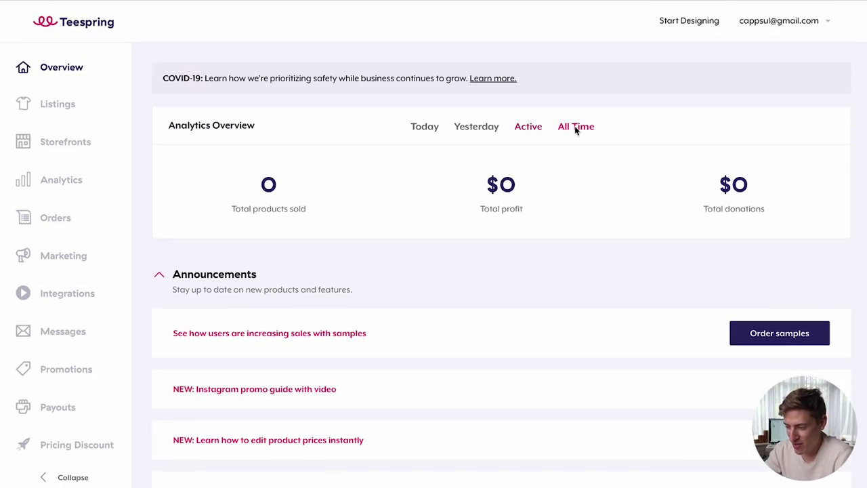
pyautogui.moveTo(508, 180); pyautogui.dragTo(481, 180)
pyautogui.click(576, 182)
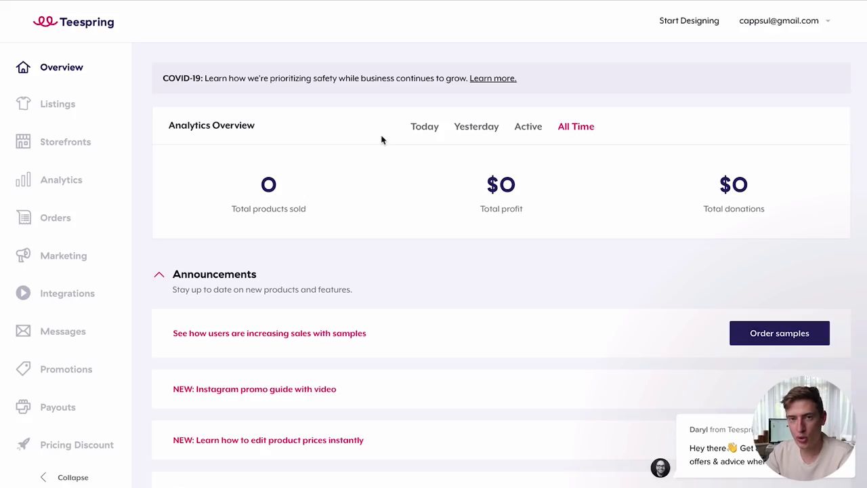
# Open the Payouts page showing no current payout amount.
pyautogui.scroll(-2, 62, 217)
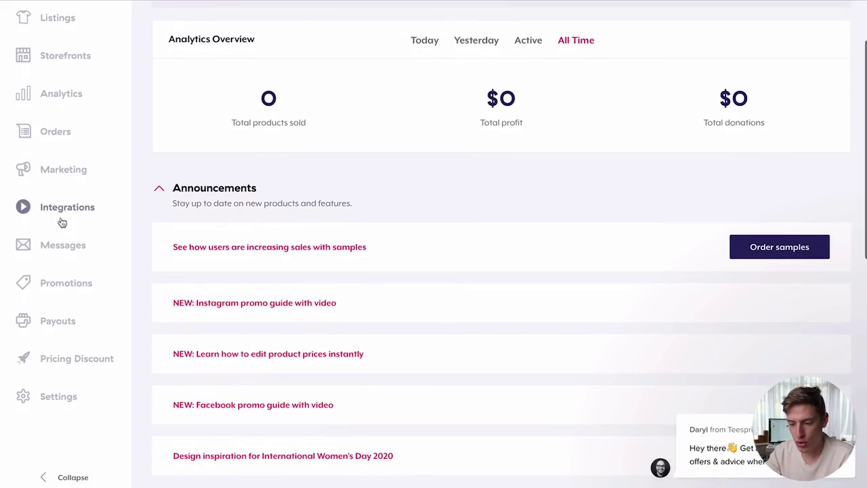
pyautogui.click(56, 321)
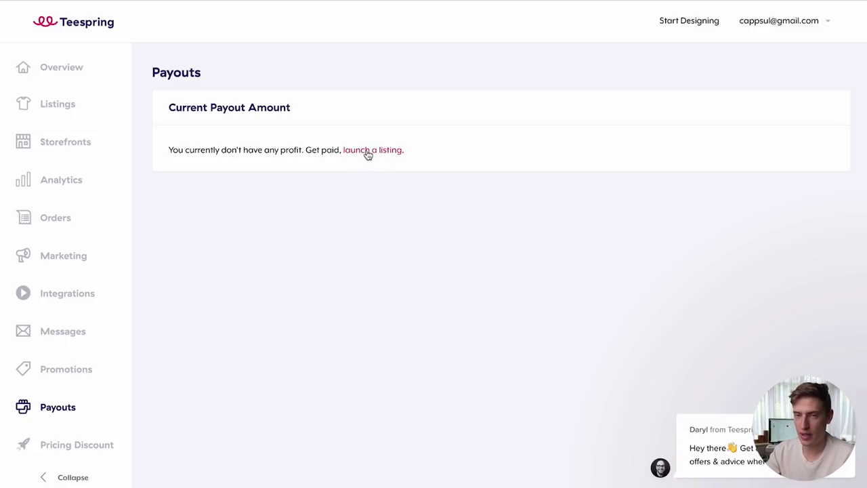
pyautogui.scroll(-3, 88, 339)
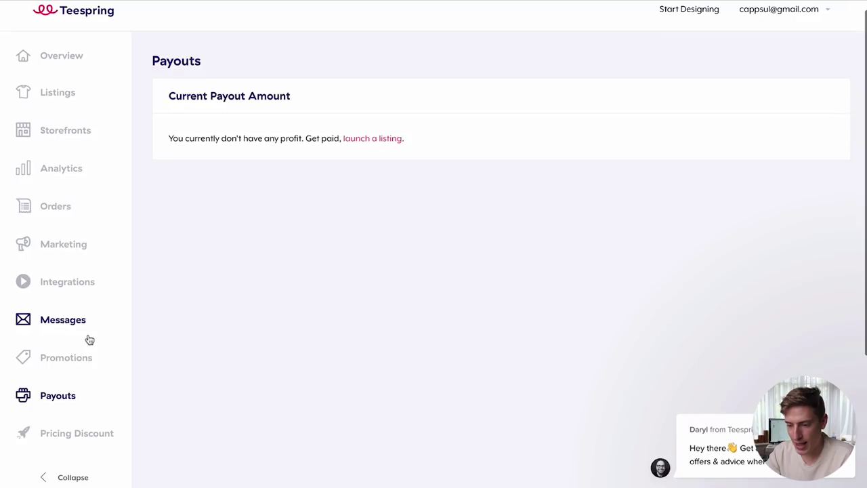
# Enter the seller's full name as the Public name in profile settings.
pyautogui.click(58, 362)
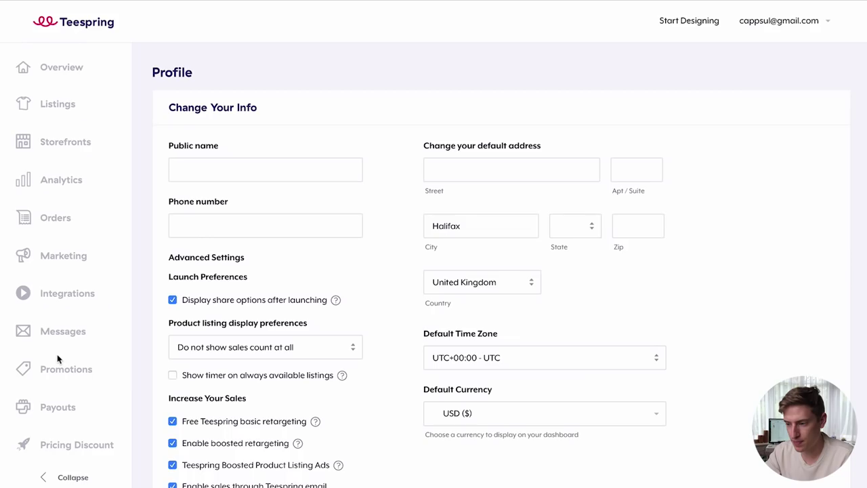
pyautogui.click(283, 175)
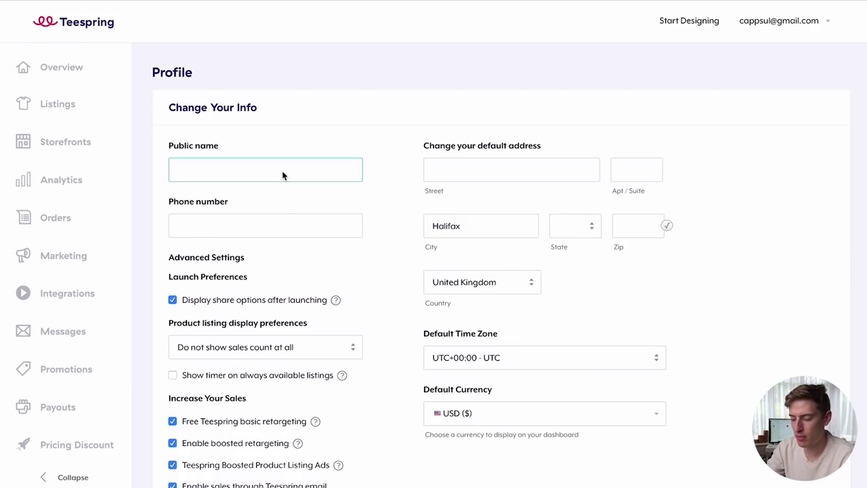
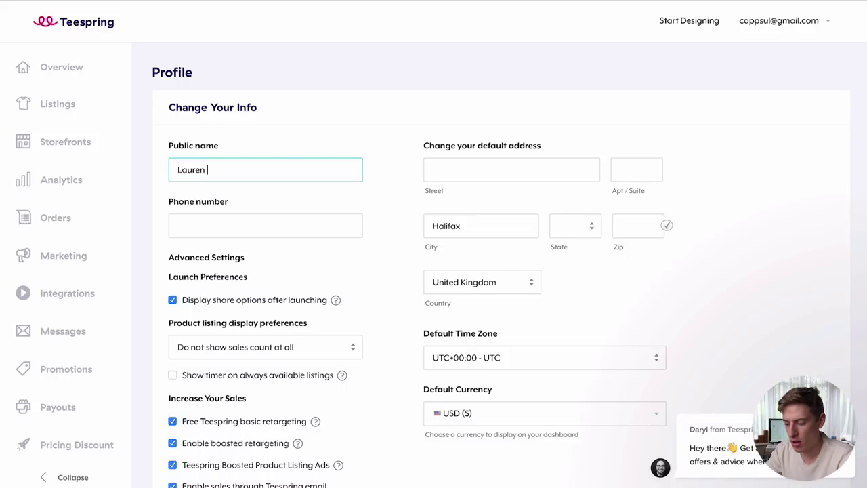
pyautogui.click(266, 226)
pyautogui.click(293, 163)
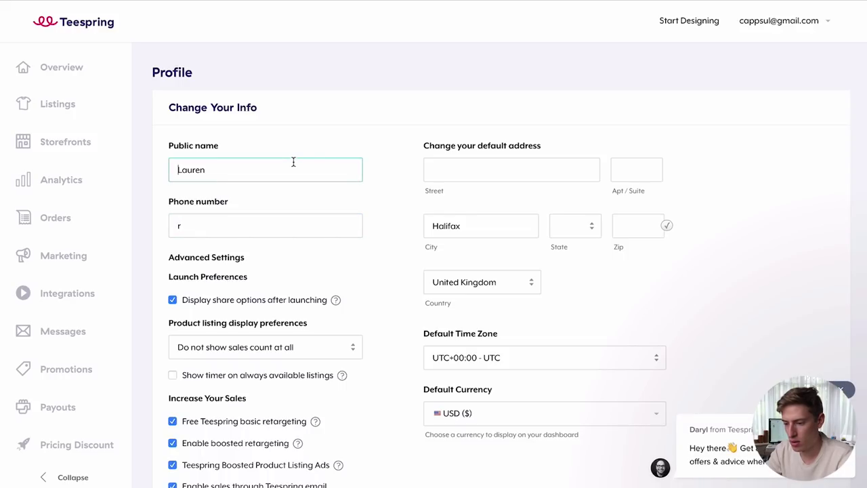
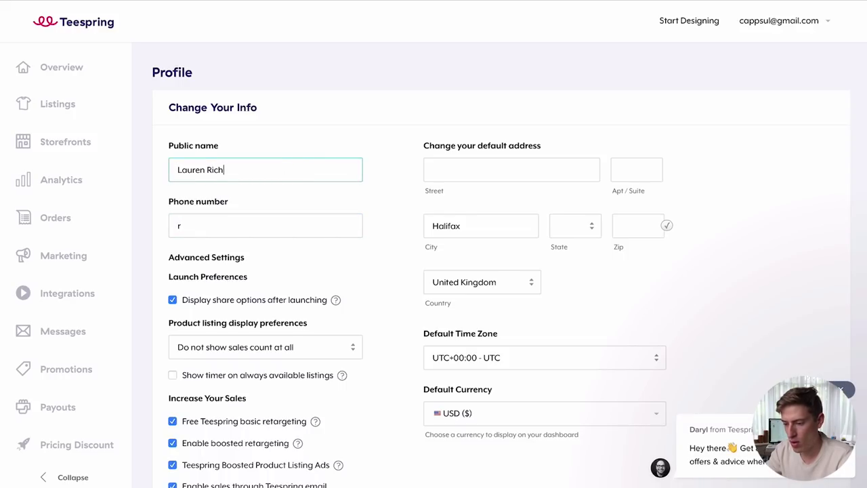
# Clear the Phone number field, leaving the city unchanged.
pyautogui.click(245, 217)
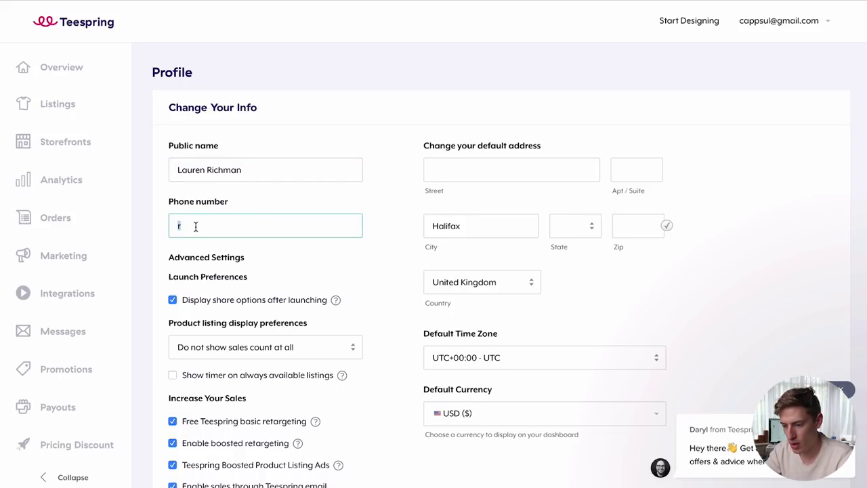
pyautogui.press('BackSpace')
pyautogui.click(360, 249)
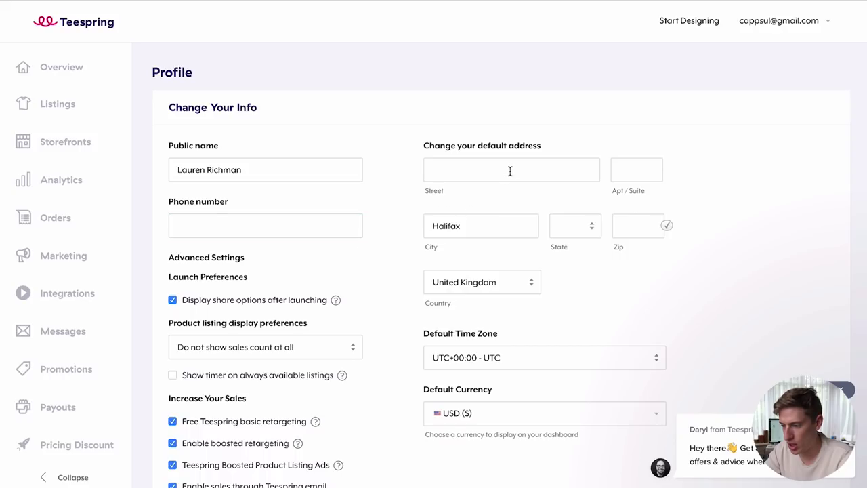
pyautogui.click(476, 232)
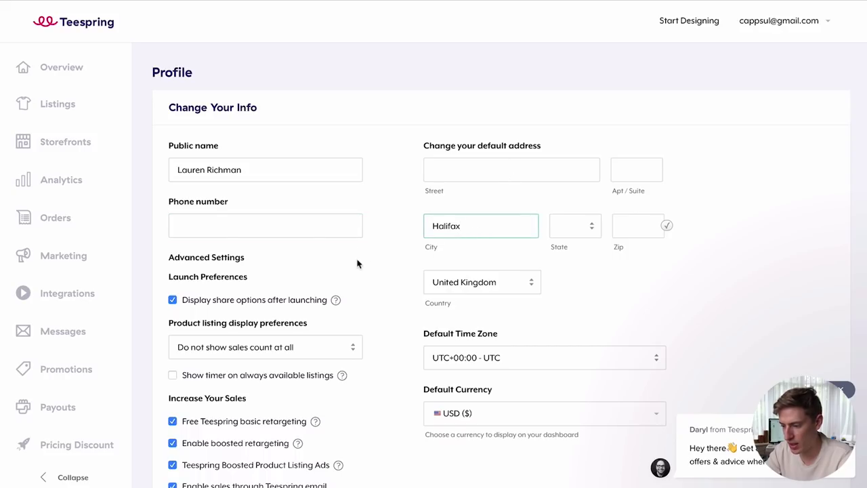
pyautogui.click(377, 263)
# Uncheck 'Feature my listings in Teespring's Boosted Network'.
pyautogui.scroll(-1, 378, 263)
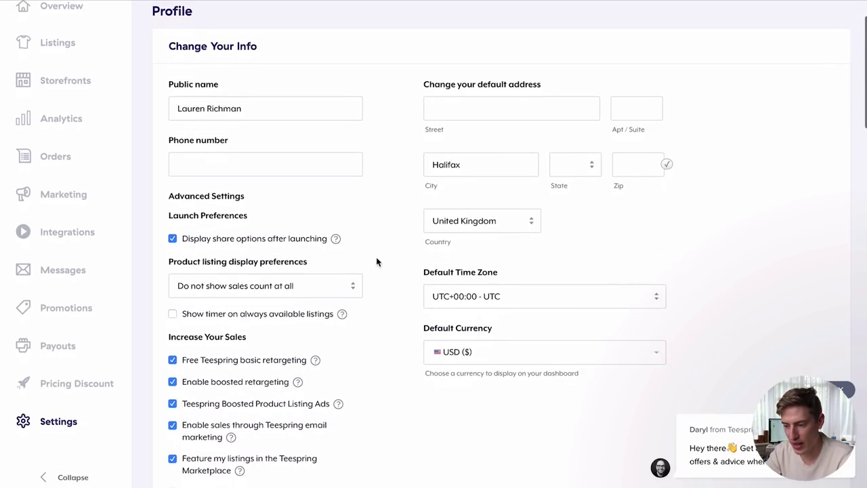
pyautogui.scroll(-1, 202, 238)
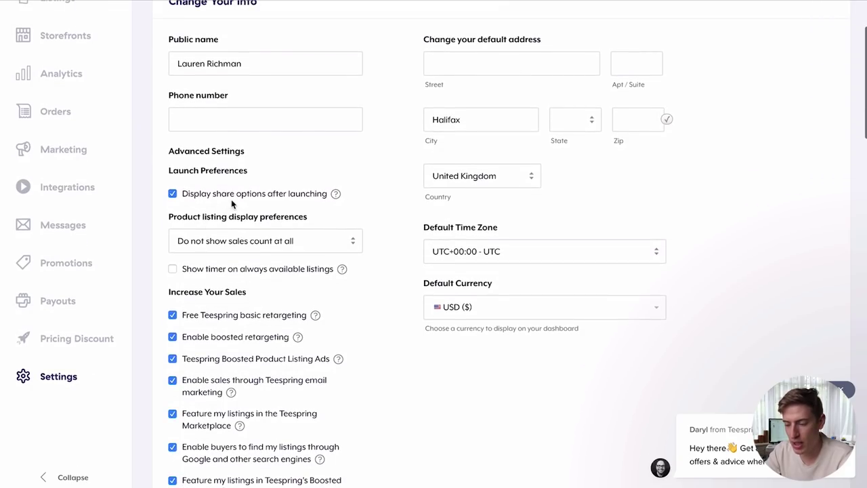
pyautogui.scroll(-1, 246, 203)
pyautogui.scroll(-1, 224, 262)
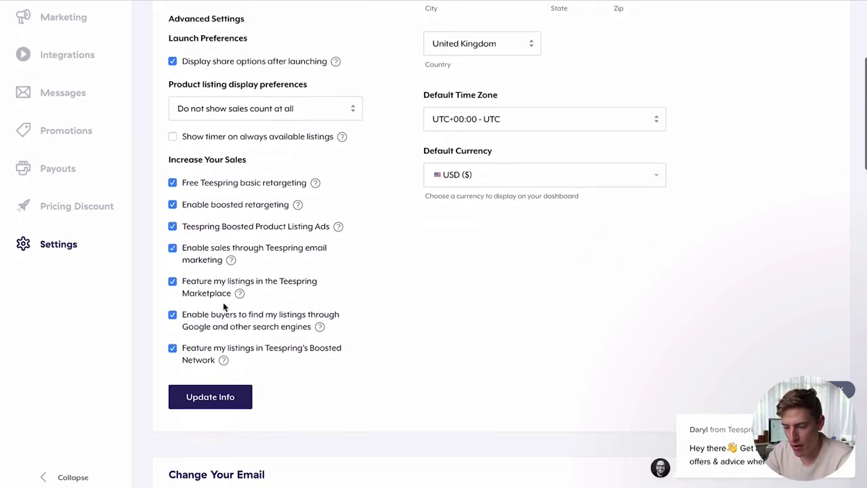
pyautogui.tripleClick(188, 352)
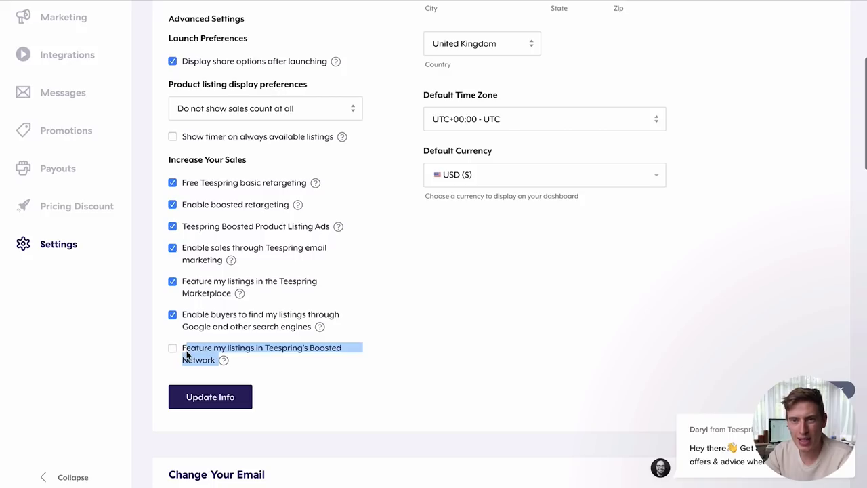
pyautogui.click(393, 358)
pyautogui.scroll(-4, 393, 358)
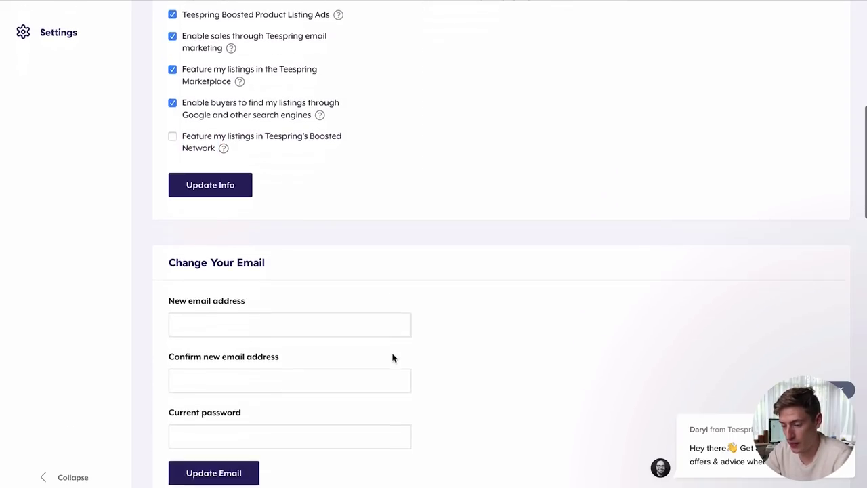
pyautogui.scroll(-3, 359, 242)
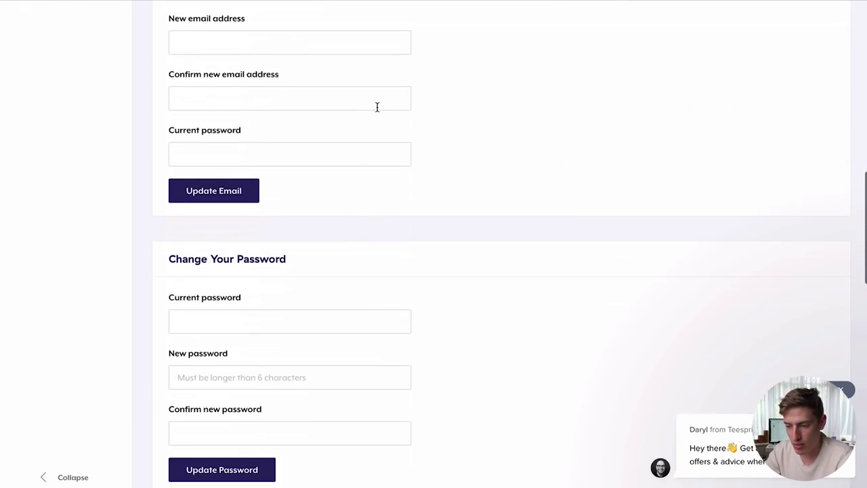
pyautogui.scroll(-6, 378, 107)
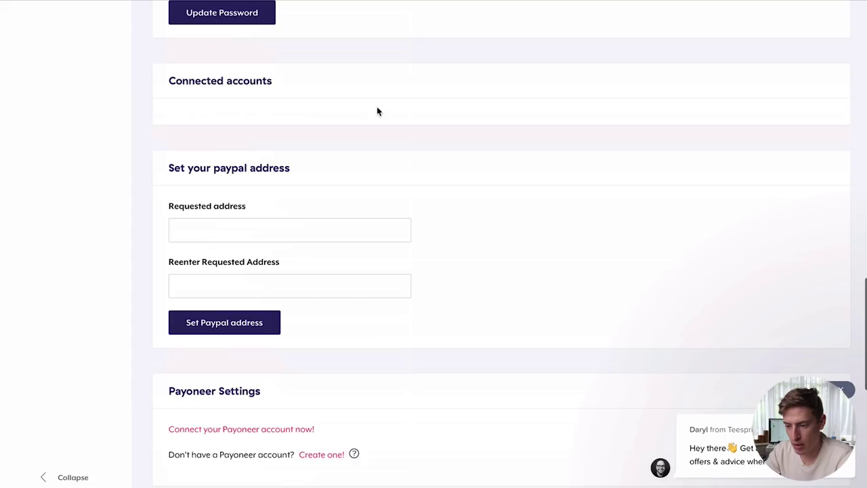
pyautogui.click(252, 236)
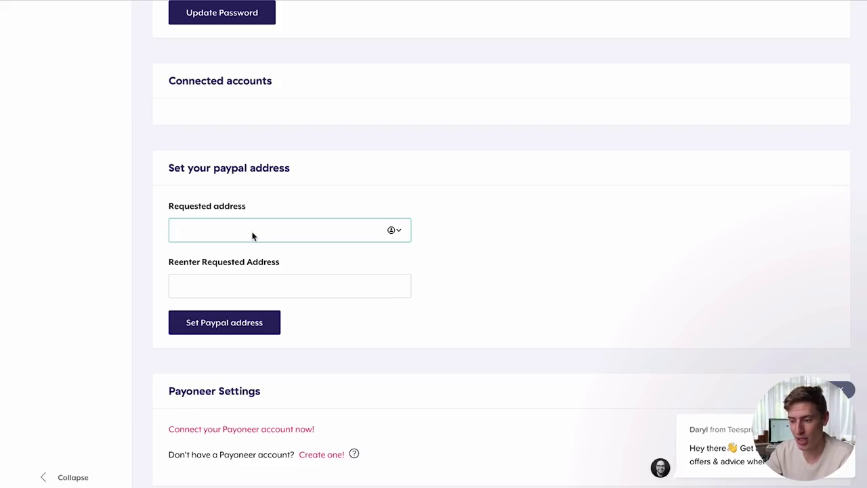
pyautogui.scroll(-3, 252, 236)
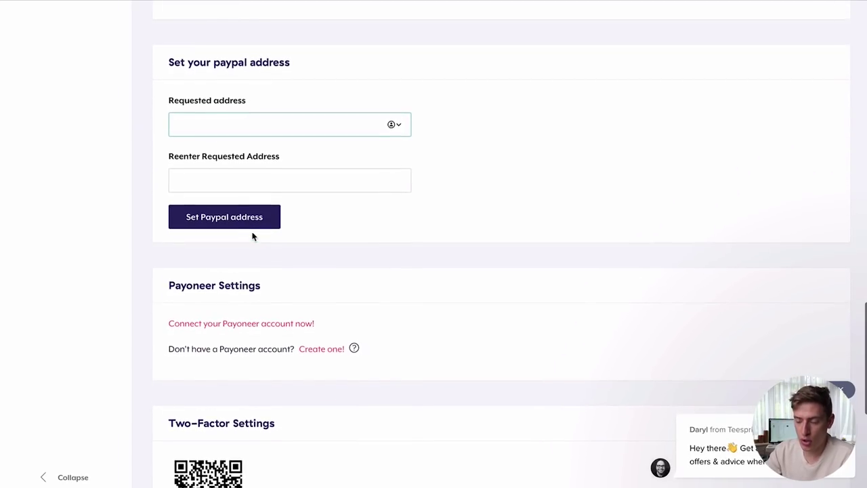
pyautogui.scroll(-6, 260, 281)
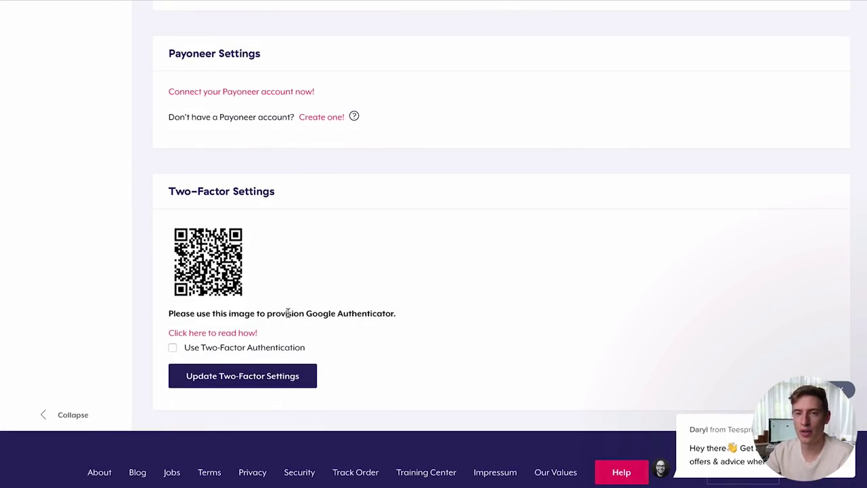
pyautogui.scroll(20, 289, 314)
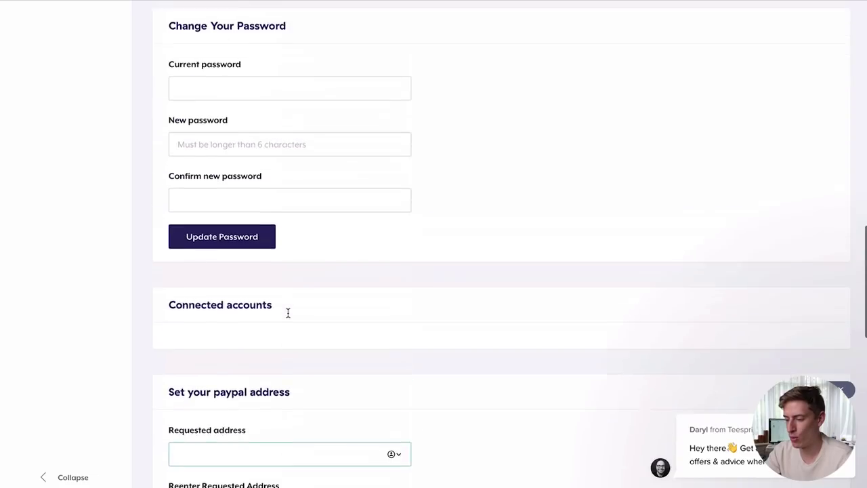
pyautogui.scroll(1, 288, 313)
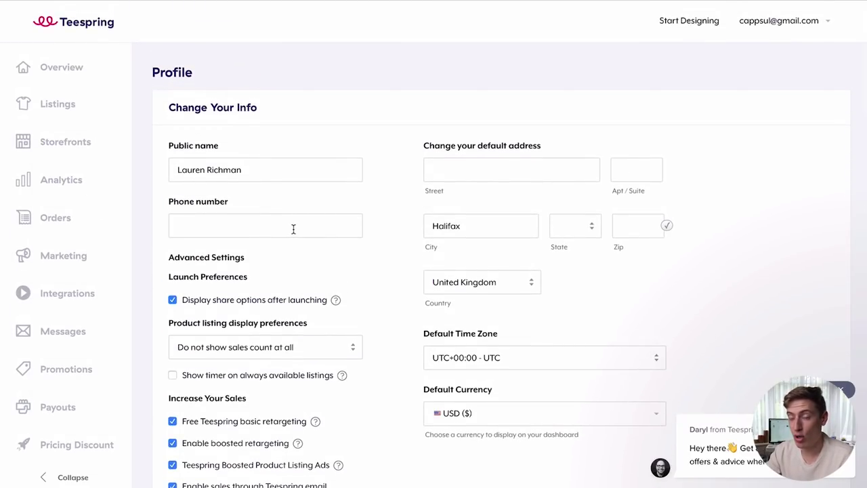
# Start a new Unisex/Men's Classic Tee product set up to sell.
pyautogui.click(65, 254)
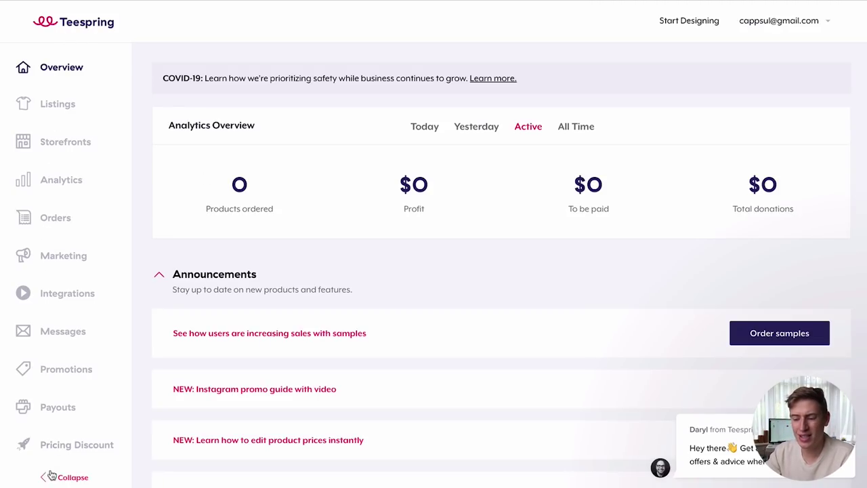
pyautogui.click(703, 23)
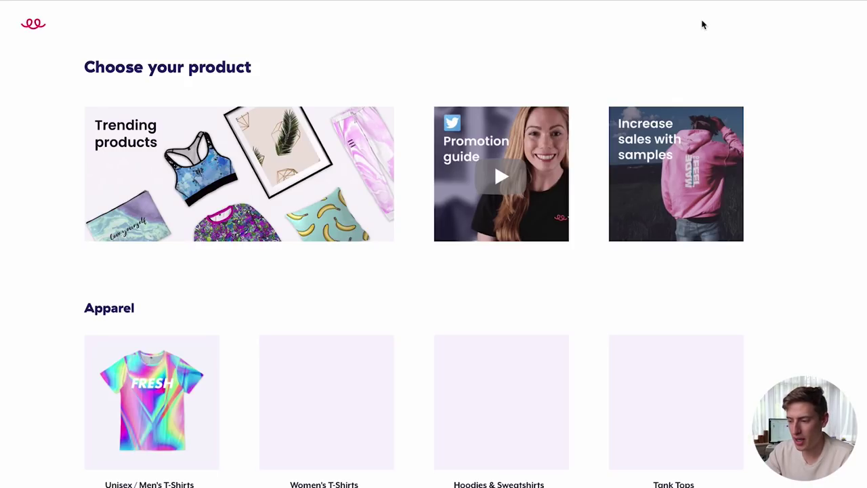
pyautogui.click(204, 341)
pyautogui.click(217, 162)
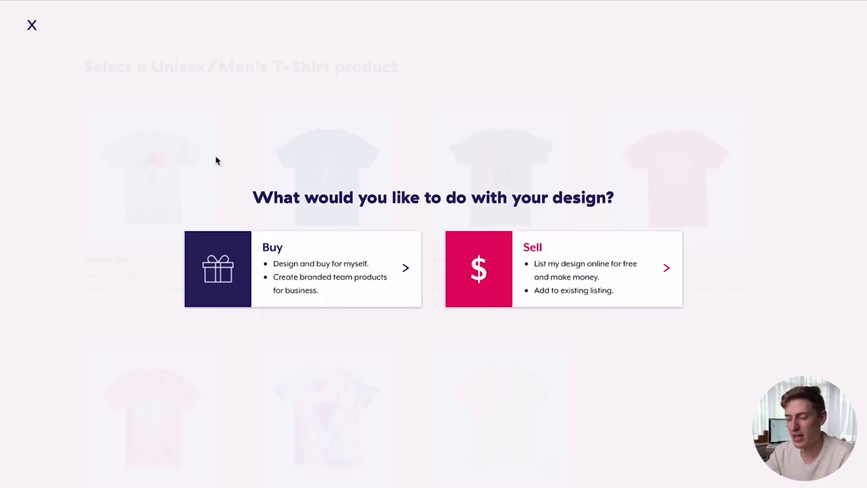
pyautogui.click(466, 256)
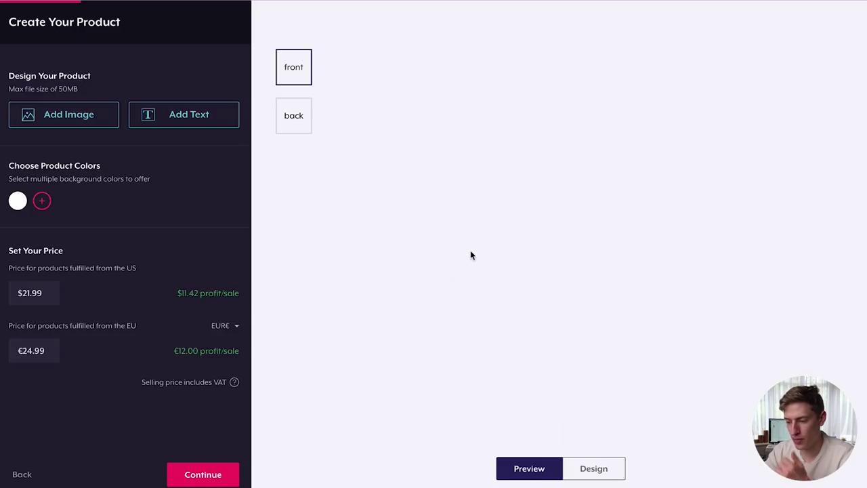
# Put the text TEST on the white tee's front and continue to Create Your Listing.
pyautogui.click(153, 115)
pyautogui.doubleClick(575, 195)
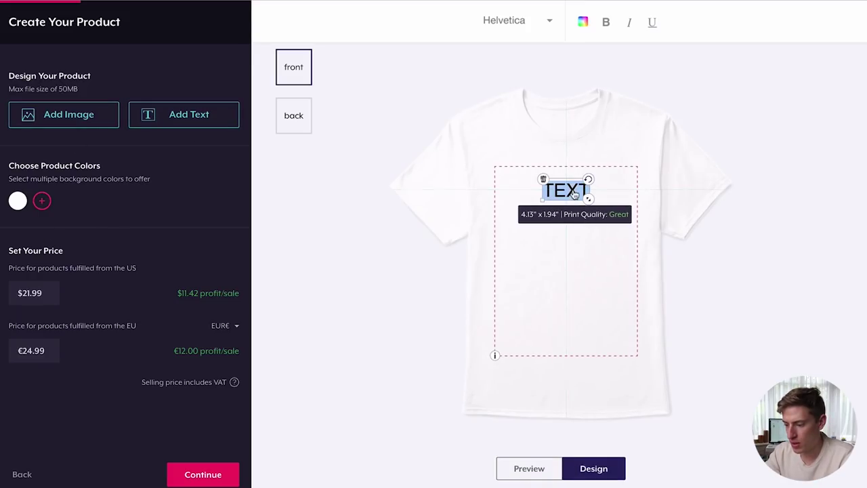
pyautogui.press('BackSpace')
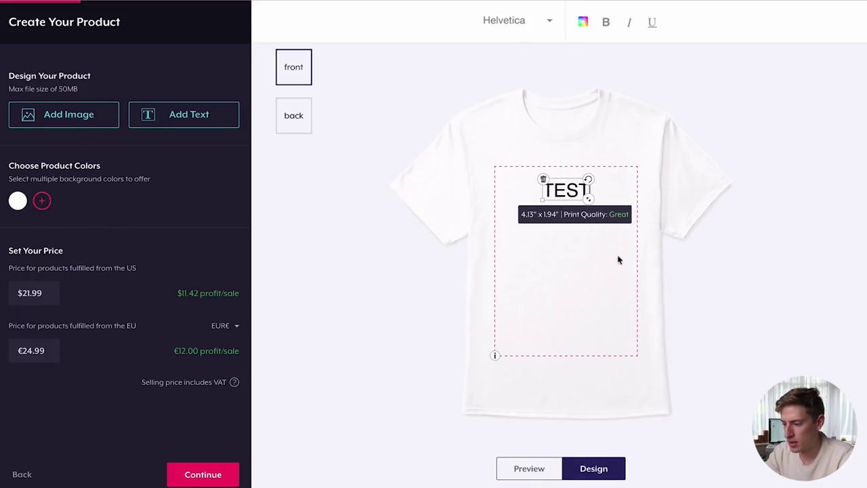
pyautogui.click(619, 263)
pyautogui.click(216, 468)
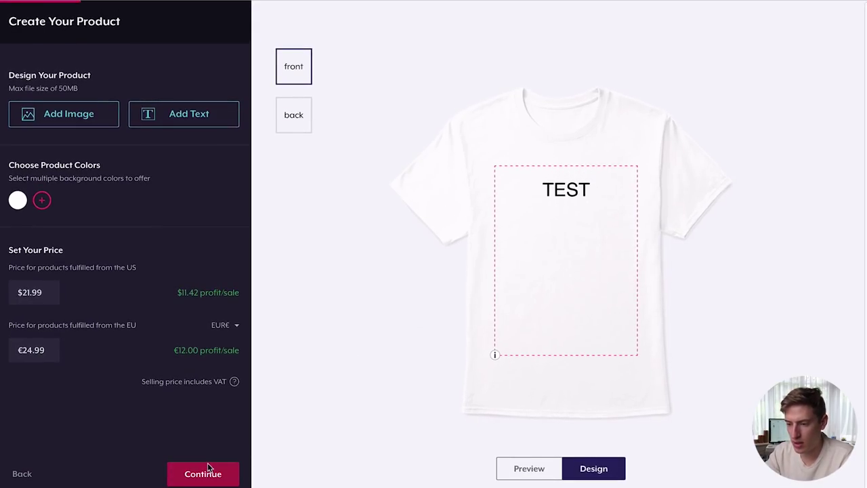
pyautogui.click(204, 476)
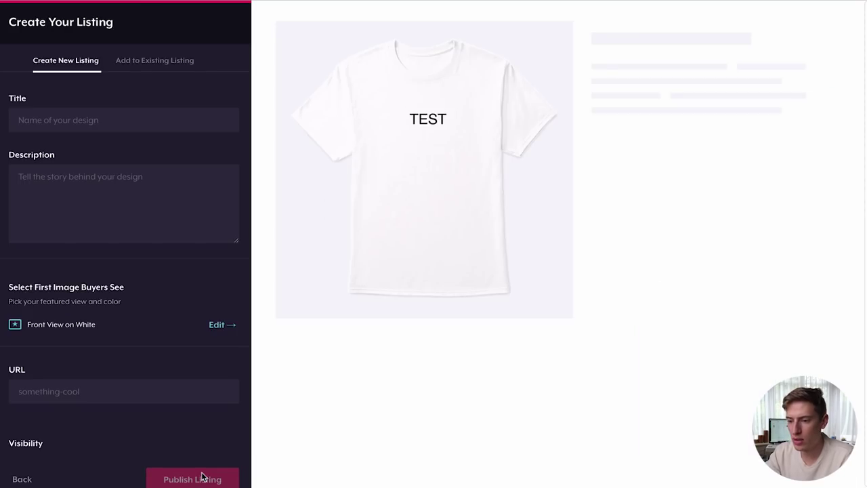
# Title and describe the listing TEST, publish it, and return to account Settings.
pyautogui.click(128, 112)
pyautogui.write('E')
pyautogui.press('BackSpace')
pyautogui.write('TEST')
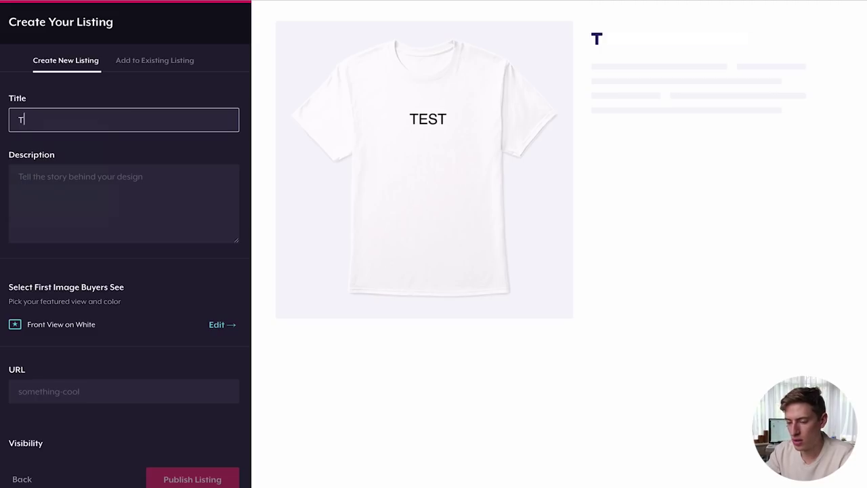
pyautogui.click(93, 169)
pyautogui.write('TEST')
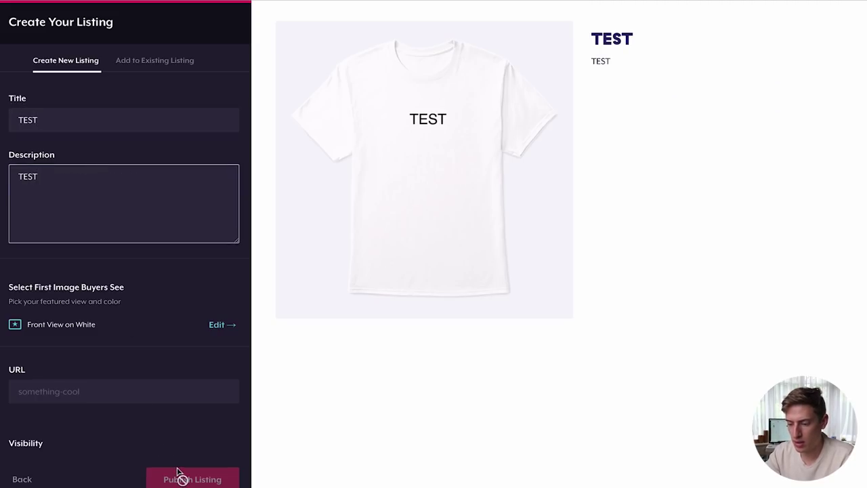
pyautogui.click(181, 472)
pyautogui.click(189, 479)
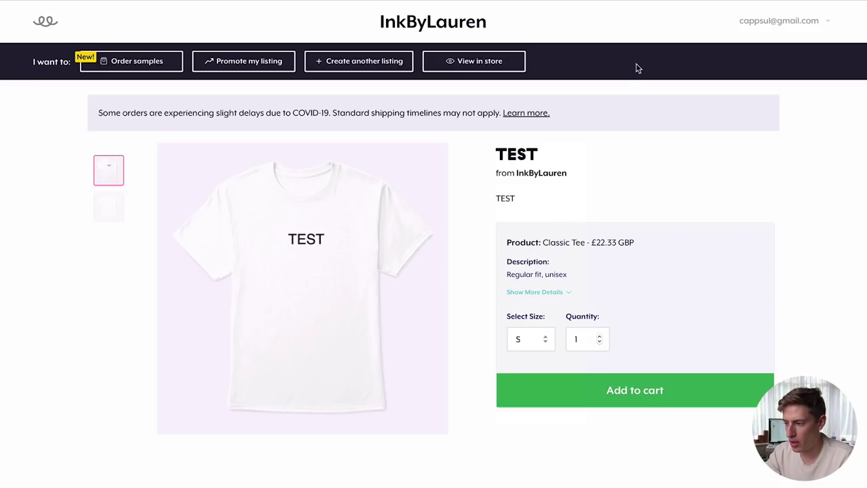
pyautogui.click(779, 22)
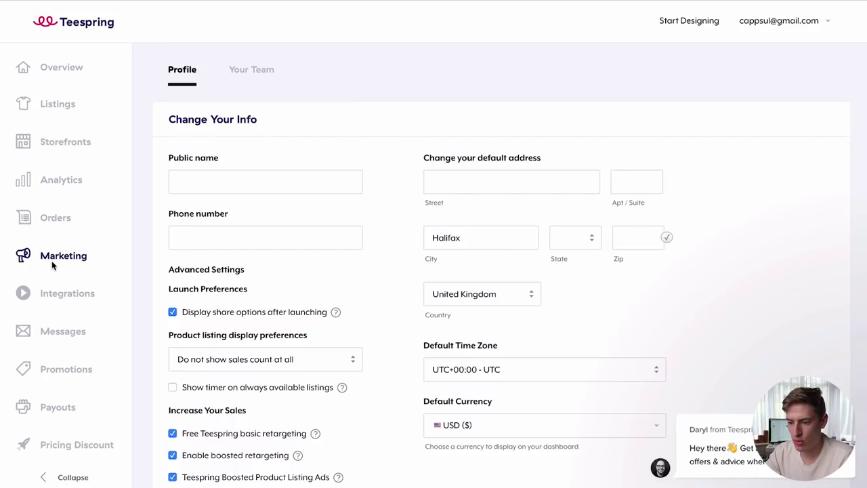
# Review the Marketing tracking pixels, focusing the Facebook Pixel ID field.
pyautogui.click(53, 265)
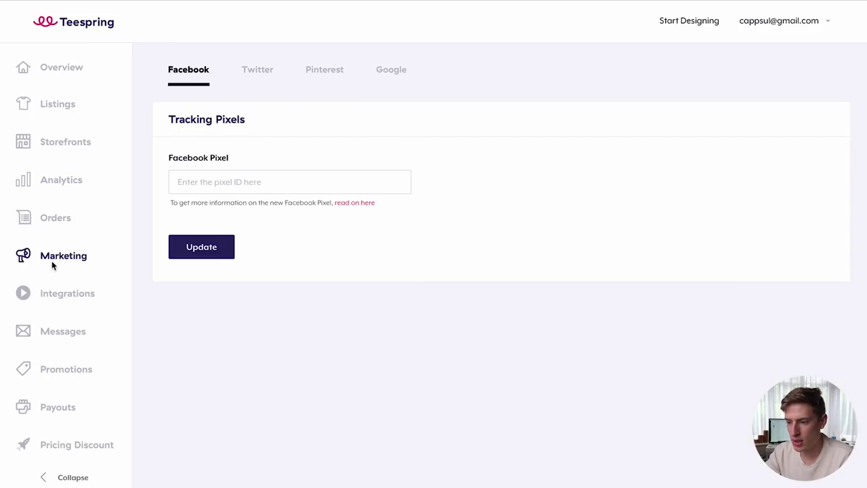
pyautogui.click(255, 75)
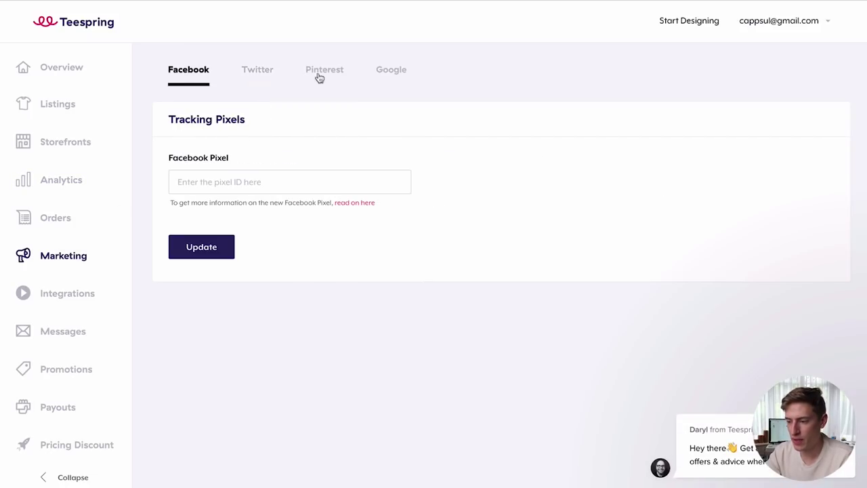
pyautogui.click(181, 182)
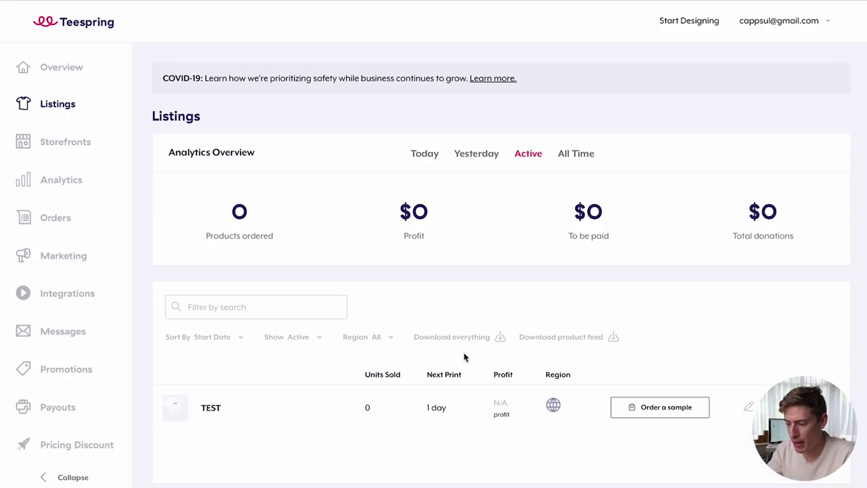
# Open the TEST listing's product page in Teespring and scroll through it.
pyautogui.click(210, 410)
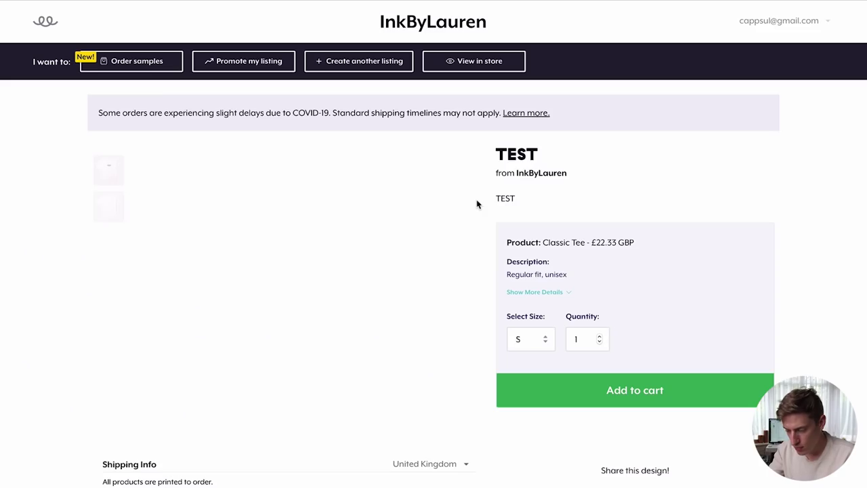
pyautogui.scroll(-1, 477, 203)
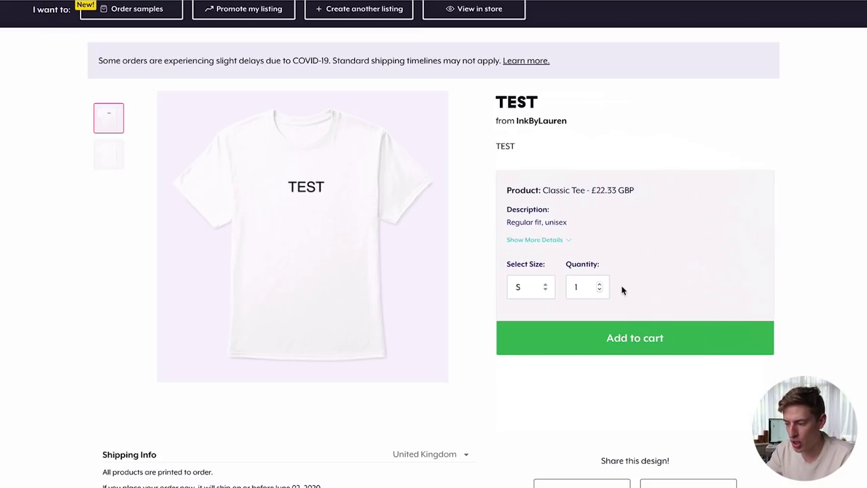
pyautogui.scroll(-5, 634, 340)
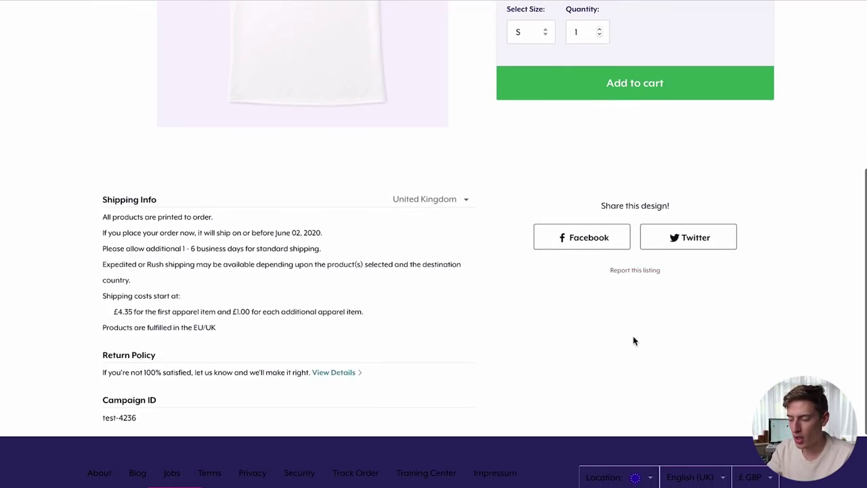
pyautogui.scroll(1, 634, 340)
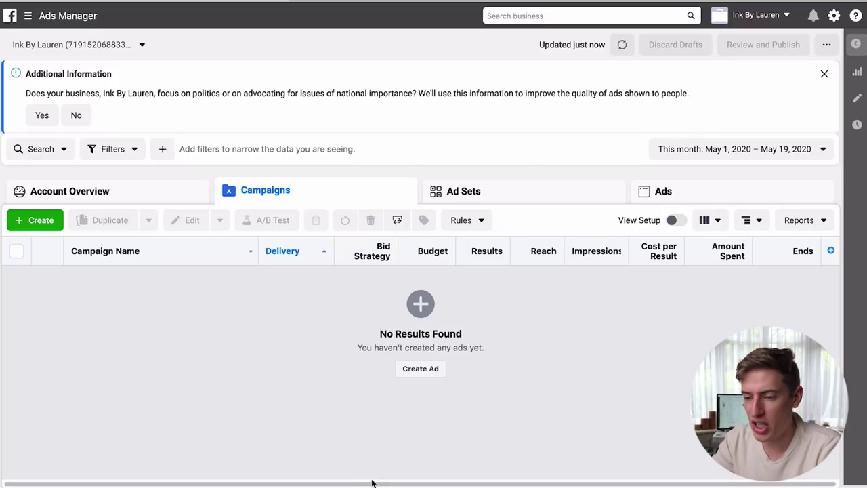
# Go to Events Manager through the Business Tools shortcuts menu.
pyautogui.click(28, 16)
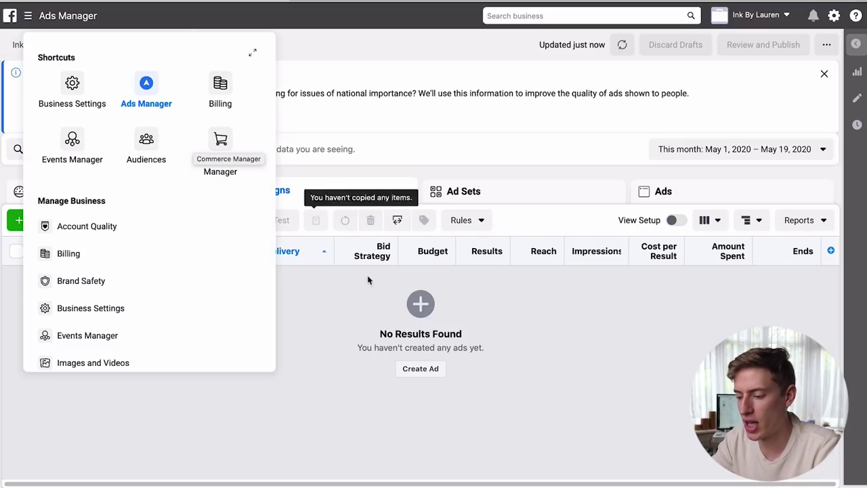
pyautogui.click(335, 325)
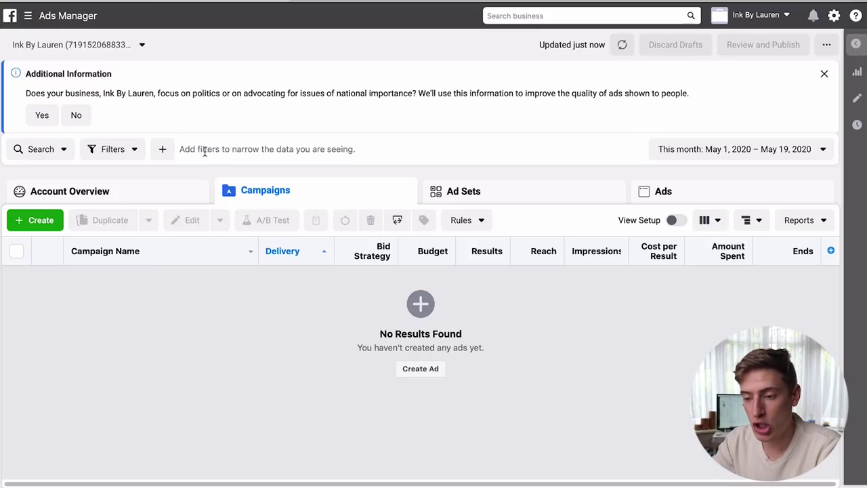
pyautogui.click(29, 16)
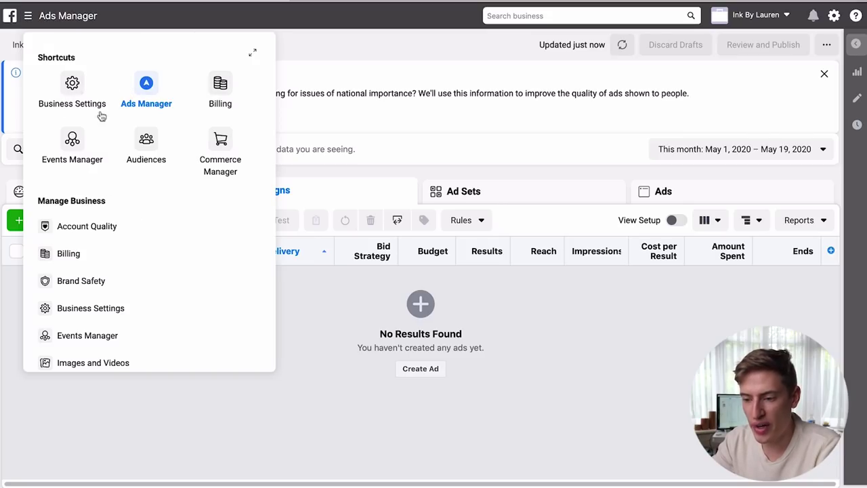
pyautogui.click(73, 140)
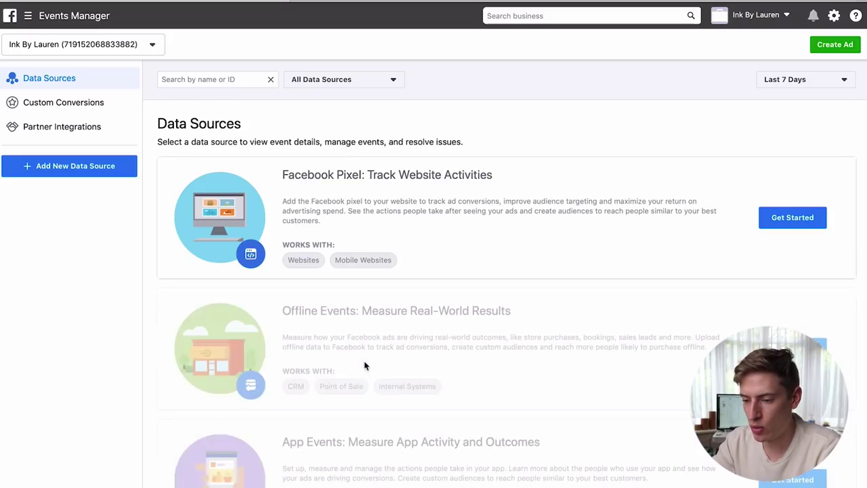
# Create a Facebook Pixel named 'Teespring' with the website URL left empty.
pyautogui.scroll(-1, 251, 131)
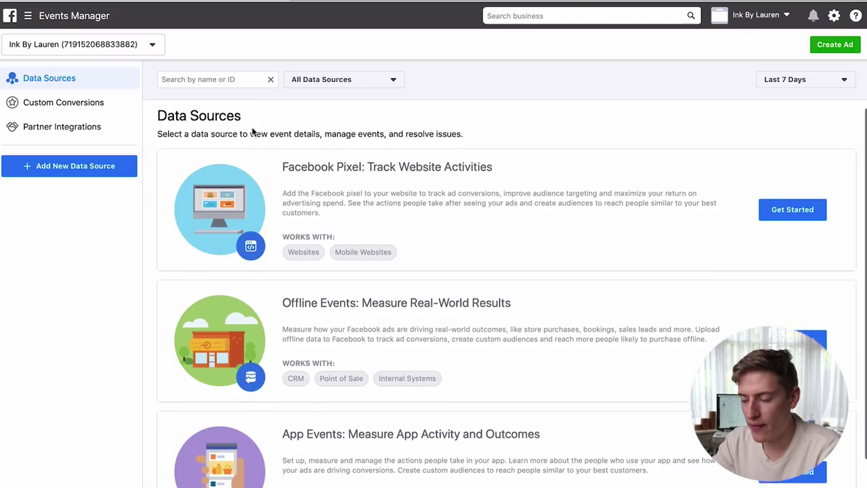
pyautogui.scroll(-1, 382, 167)
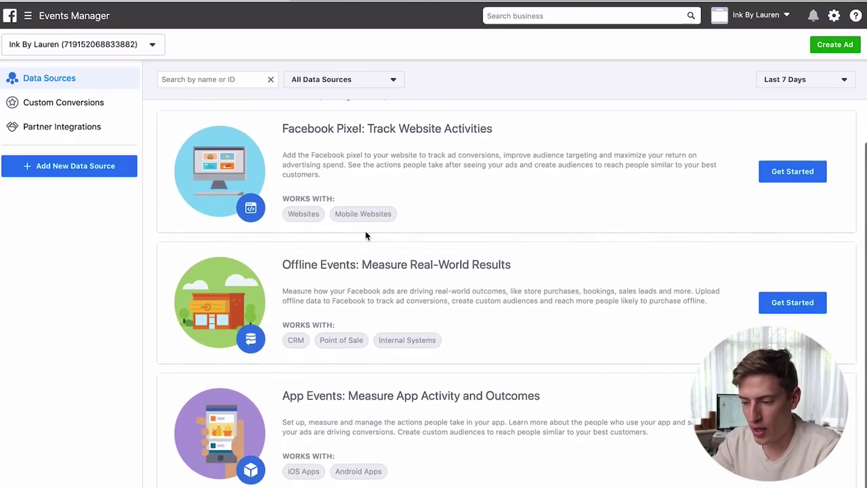
pyautogui.scroll(2, 366, 410)
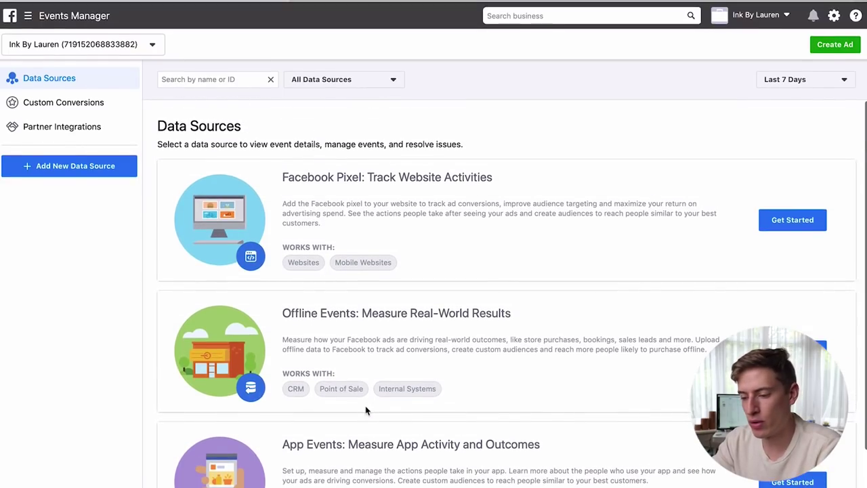
pyautogui.click(792, 224)
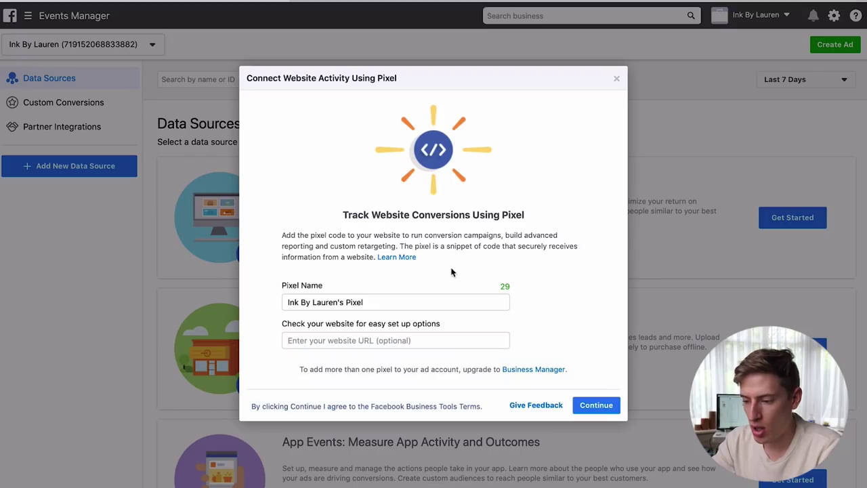
pyautogui.moveTo(370, 301); pyautogui.dragTo(275, 302)
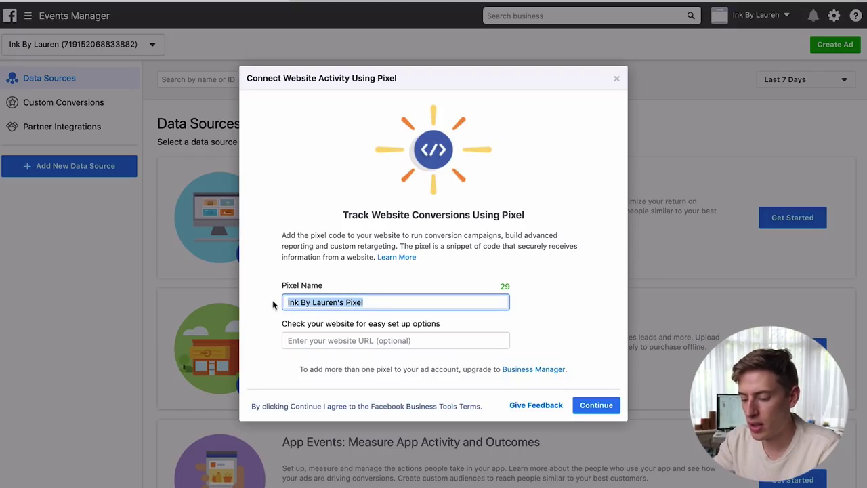
pyautogui.write('Teespring')
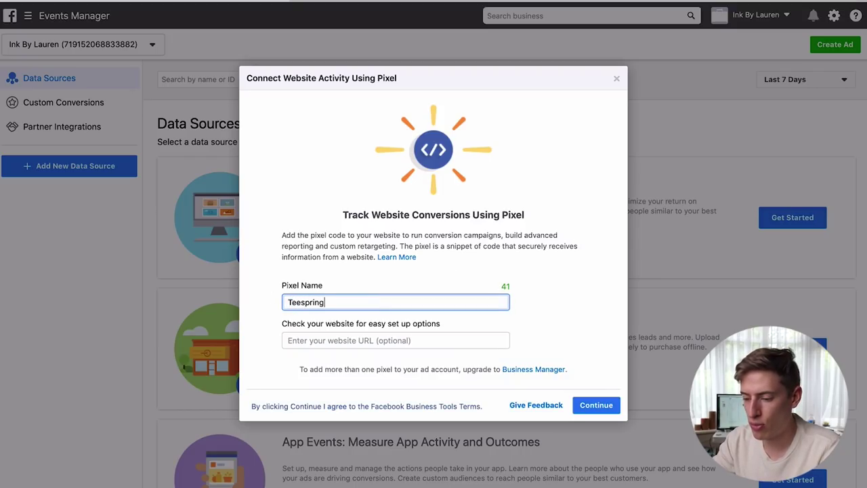
pyautogui.click(362, 341)
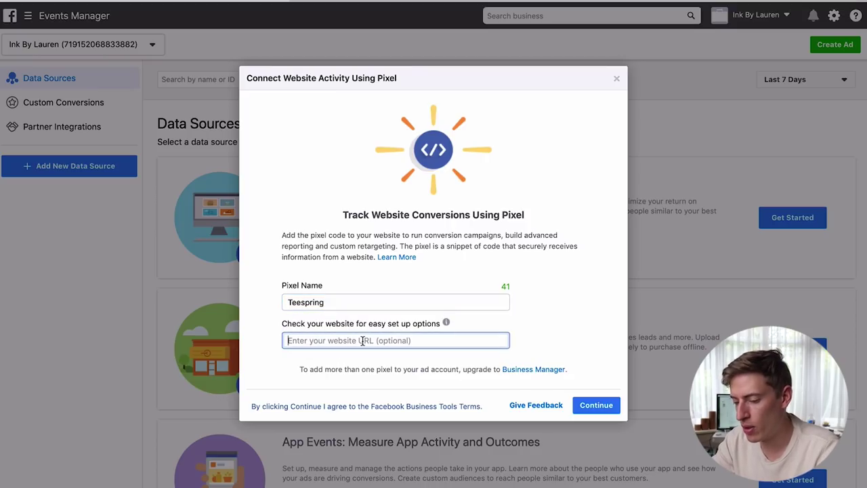
pyautogui.click(571, 332)
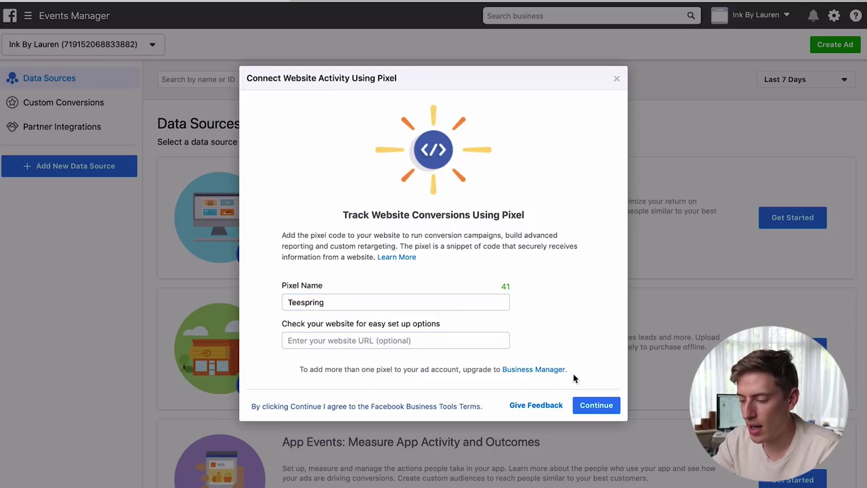
pyautogui.click(585, 405)
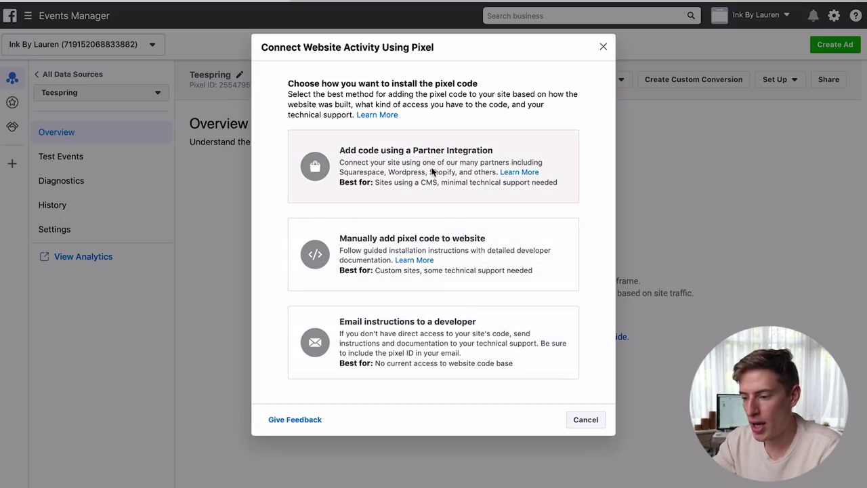
# Install the pixel via the Teespring partner integration, accepting Advanced Matching and Marketing steps.
pyautogui.click(433, 173)
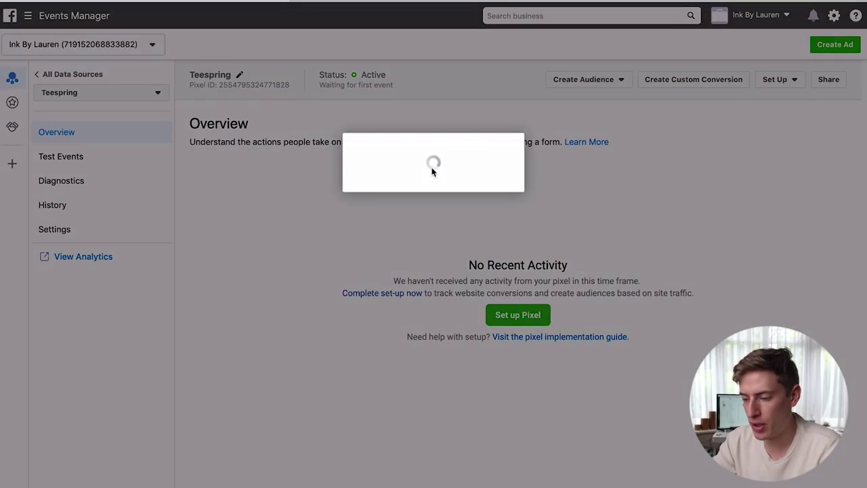
pyautogui.scroll(-3, 433, 173)
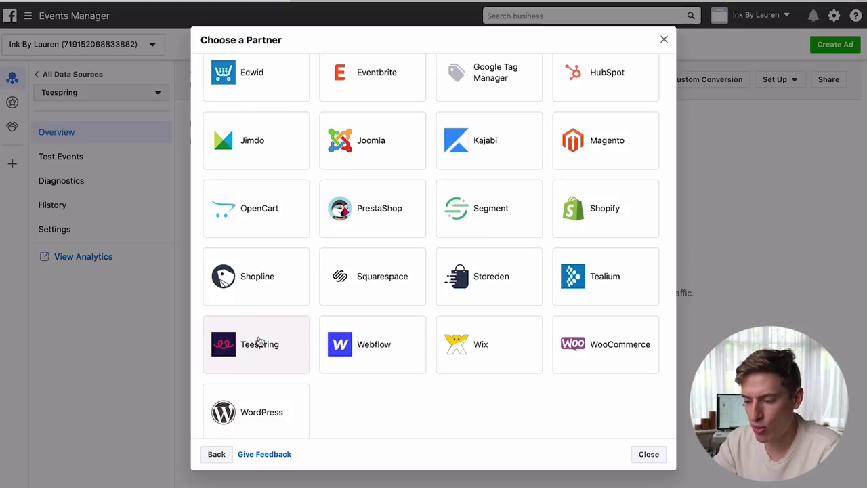
pyautogui.click(260, 341)
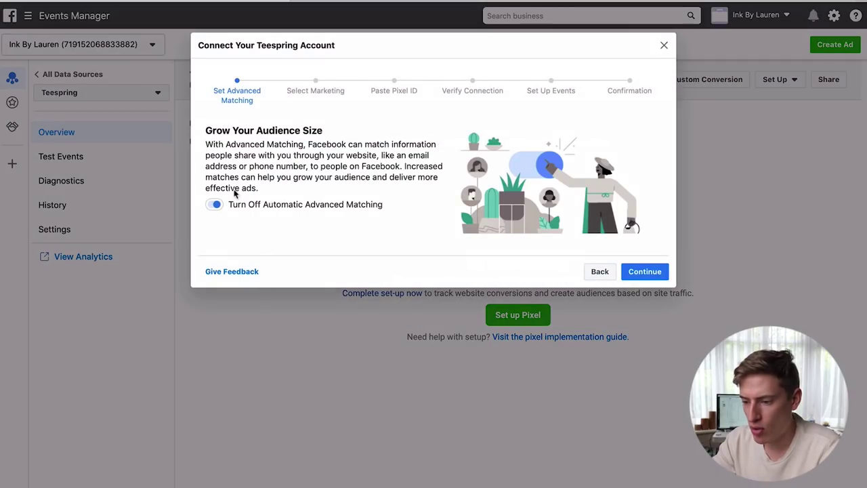
pyautogui.click(644, 271)
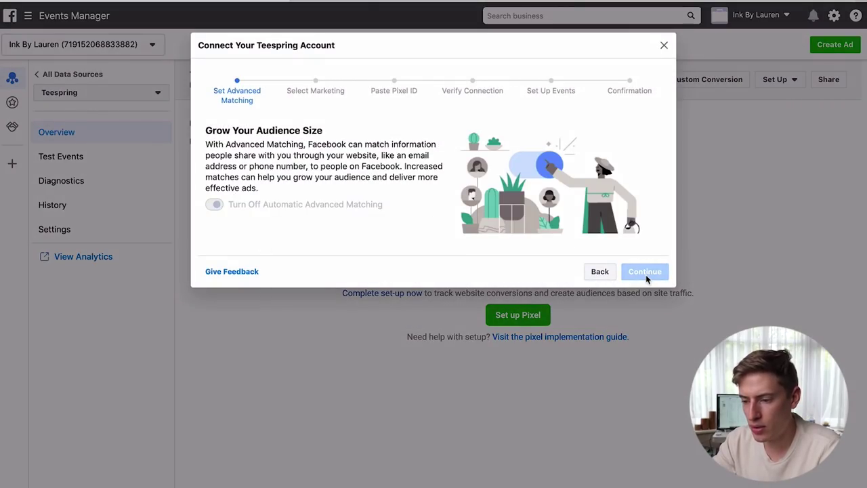
pyautogui.scroll(-1, 569, 298)
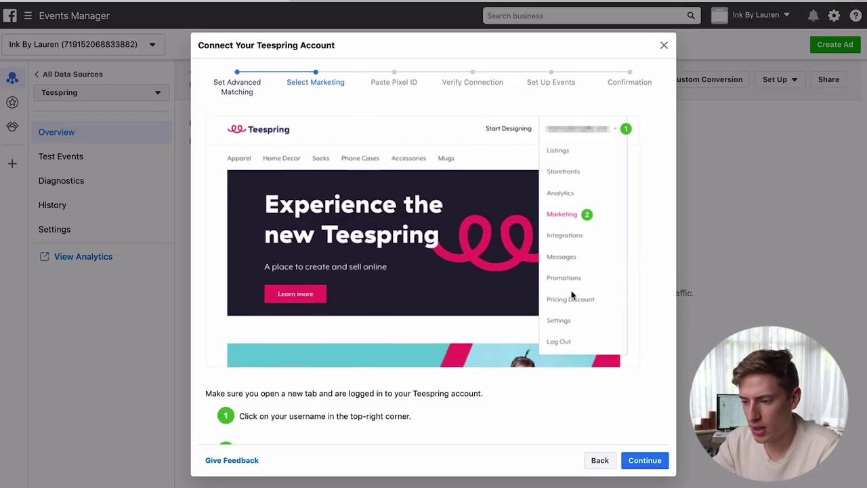
pyautogui.scroll(1, 573, 296)
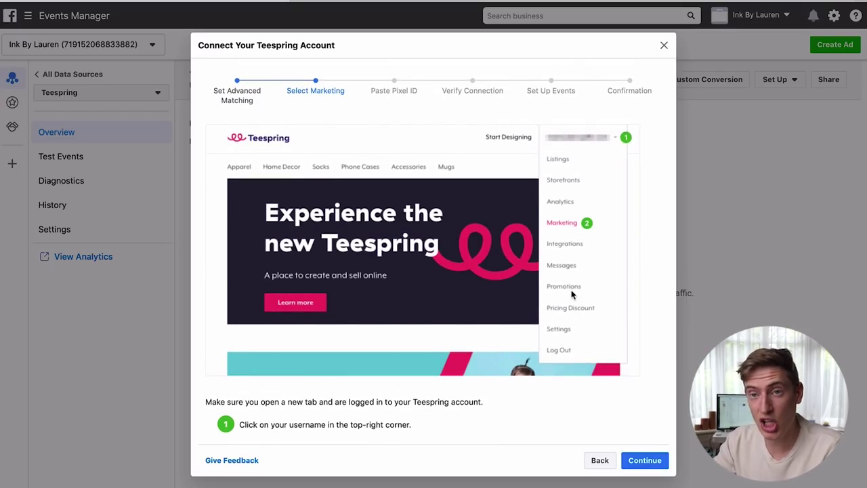
pyautogui.scroll(-1, 572, 295)
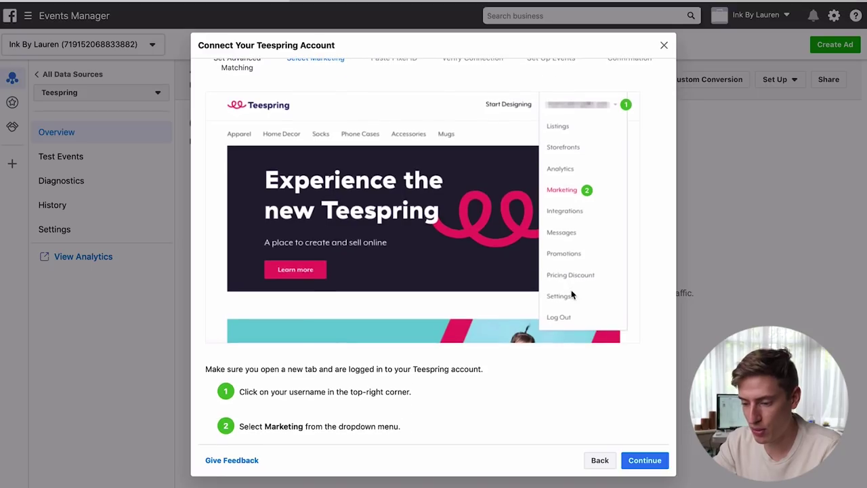
pyautogui.scroll(1, 574, 291)
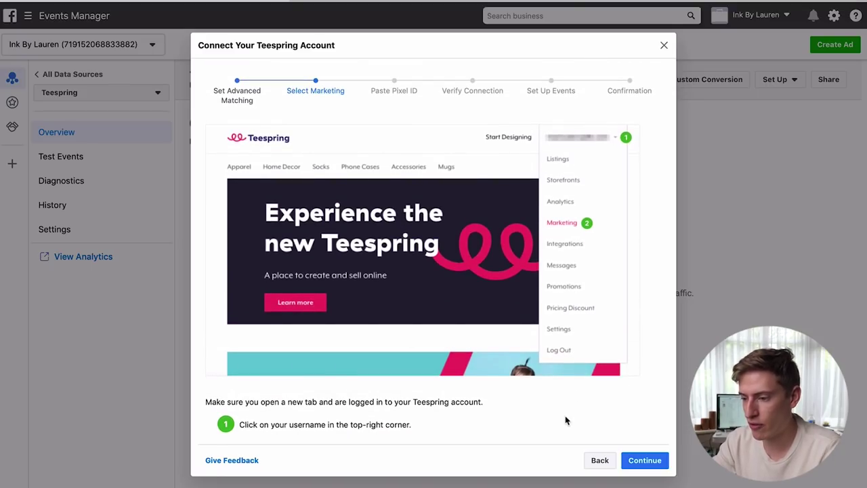
pyautogui.click(640, 464)
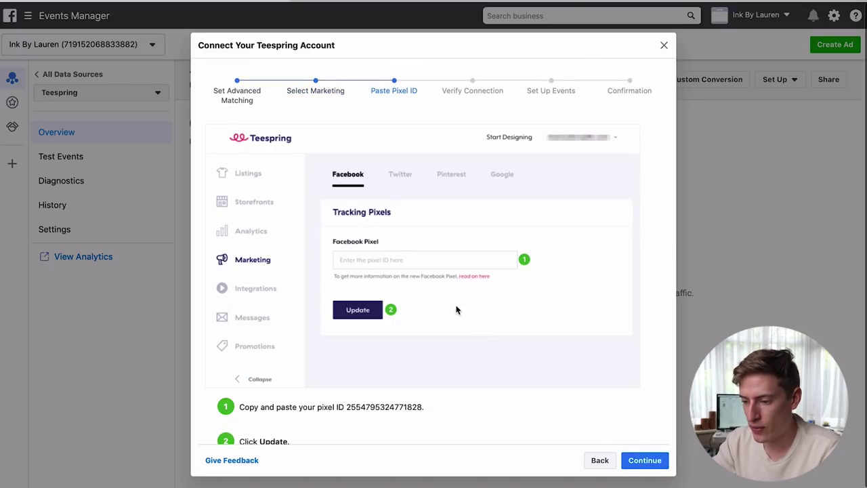
# Copy the pixel ID and switch to the Teespring store.
pyautogui.scroll(-1, 465, 170)
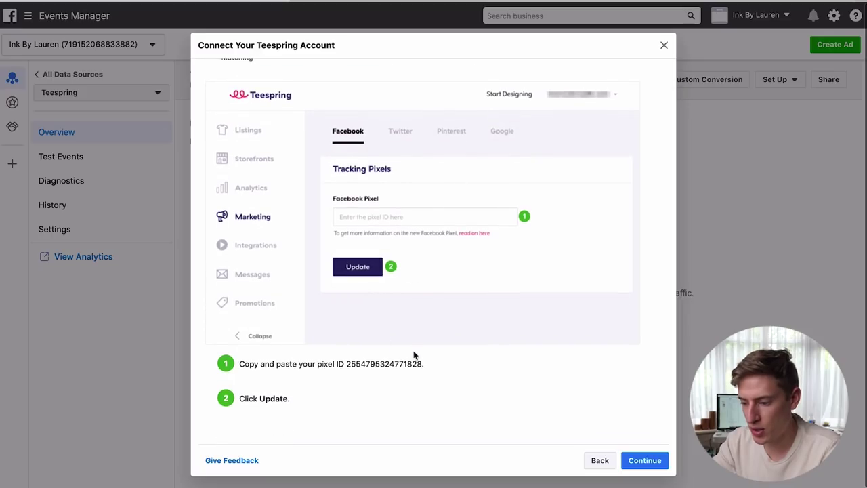
pyautogui.moveTo(422, 363); pyautogui.dragTo(343, 363)
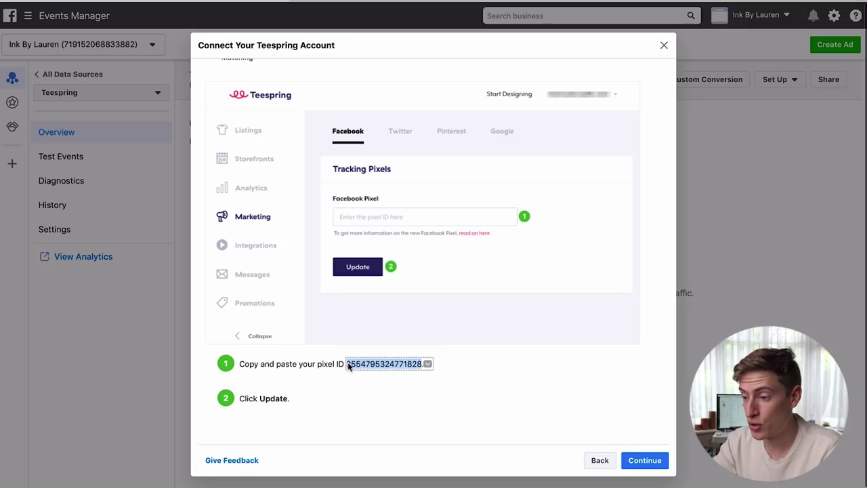
pyautogui.hotkey('ctrl', 'c')
pyautogui.hotkey('ctrl', 'Tab')
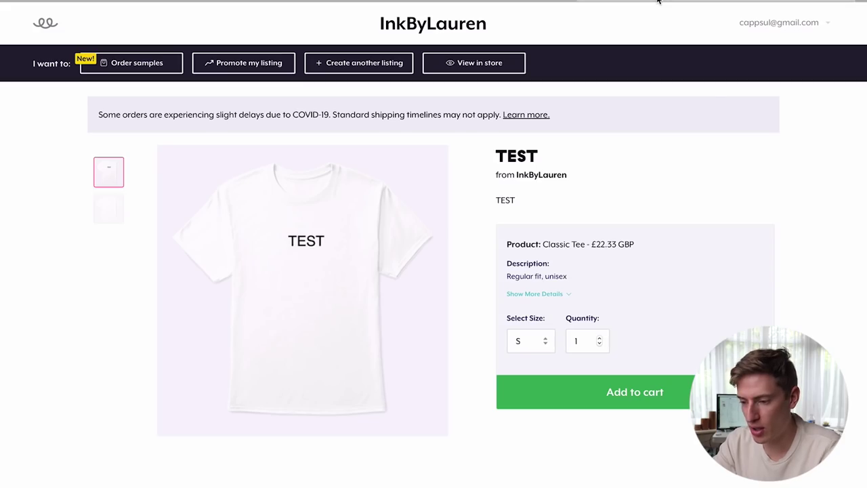
# Paste the pixel ID into Teespring's Marketing Facebook Pixel field and update it.
pyautogui.click(735, 29)
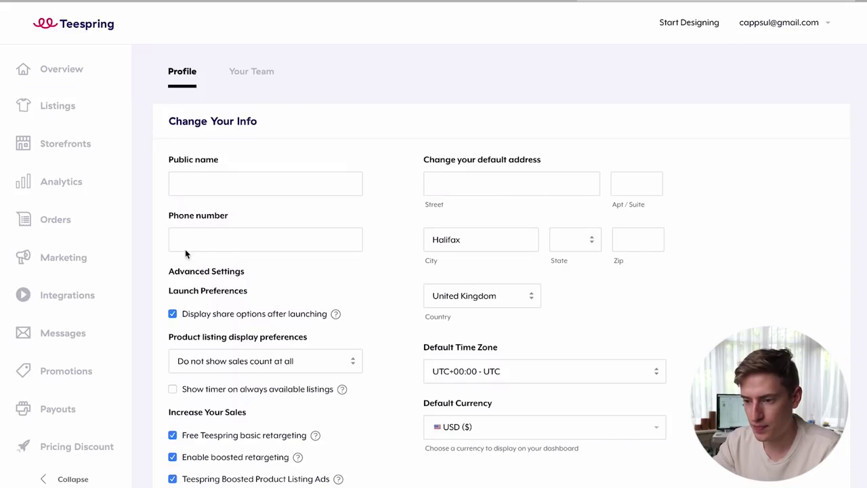
pyautogui.click(44, 264)
pyautogui.click(218, 184)
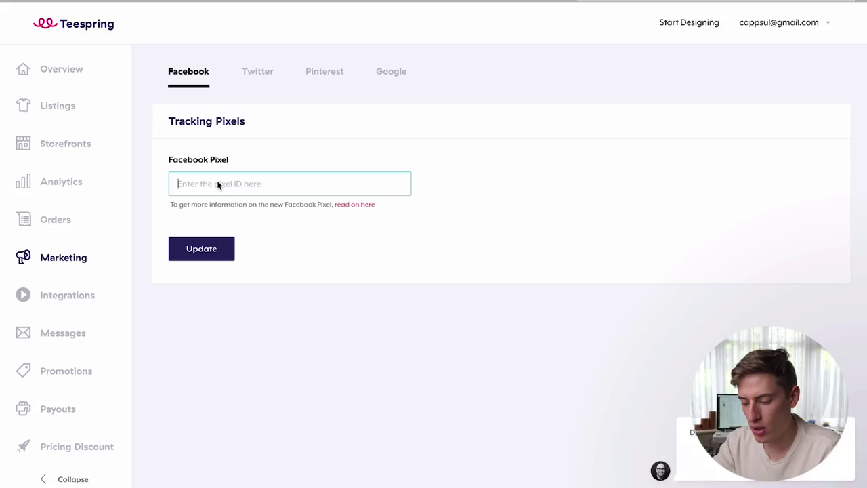
pyautogui.hotkey('ctrl', 'v')
pyautogui.click(194, 253)
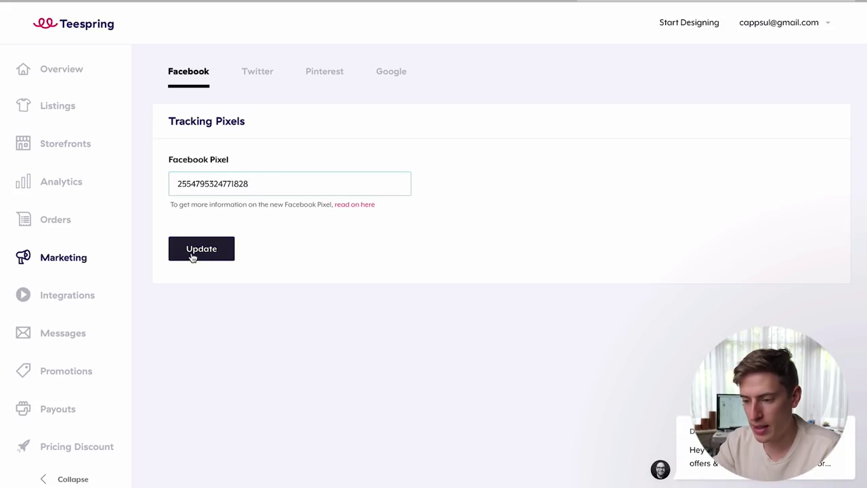
pyautogui.click(179, 1)
pyautogui.click(179, 1)
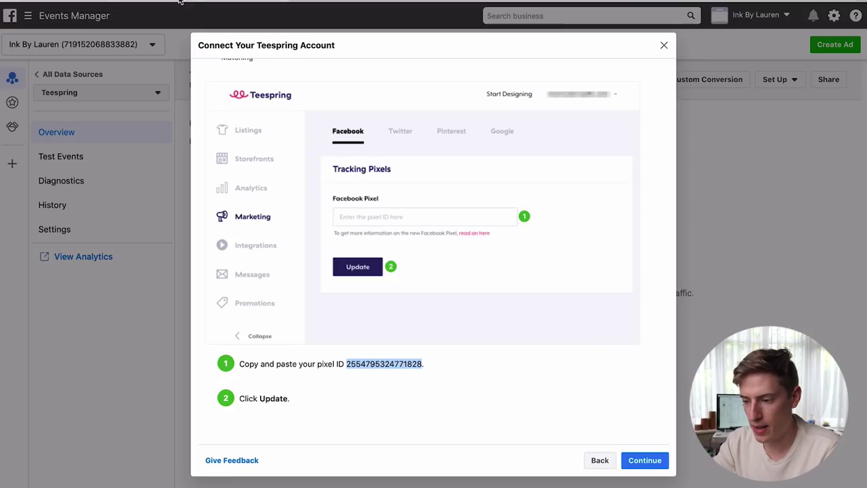
# Advance the wizard to Verify Connection, then go to Teespring for the store link.
pyautogui.click(644, 459)
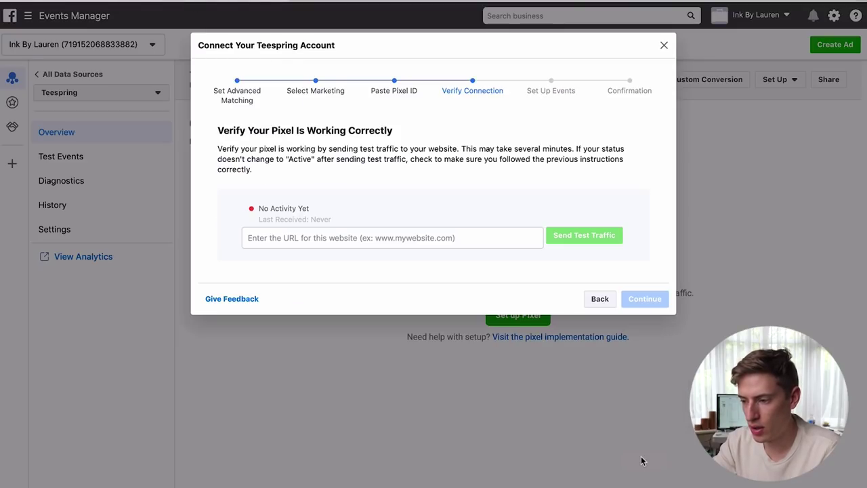
pyautogui.click(436, 238)
pyautogui.click(742, 2)
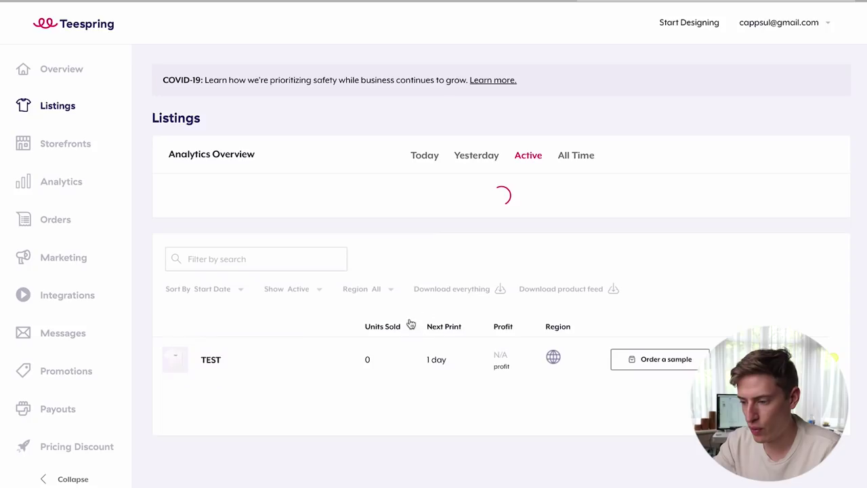
# Send test traffic to the TEST listing's link and continue once the pixel shows Active.
pyautogui.rightClick(210, 410)
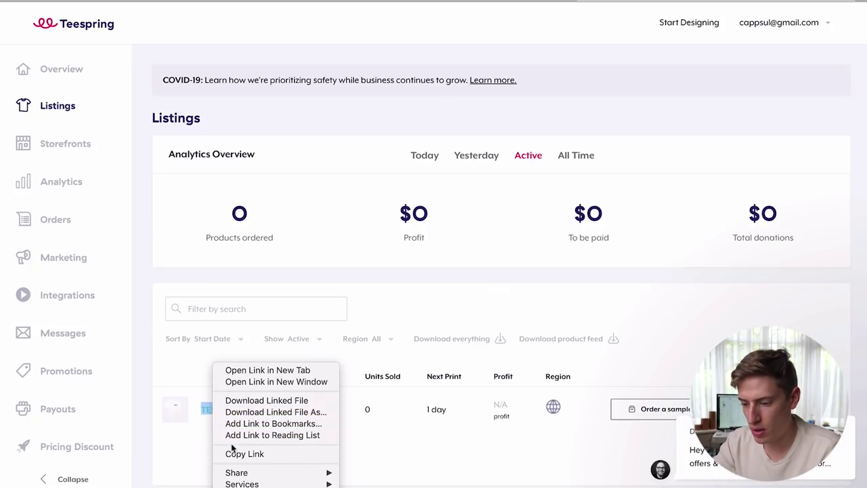
pyautogui.click(230, 453)
pyautogui.click(171, 7)
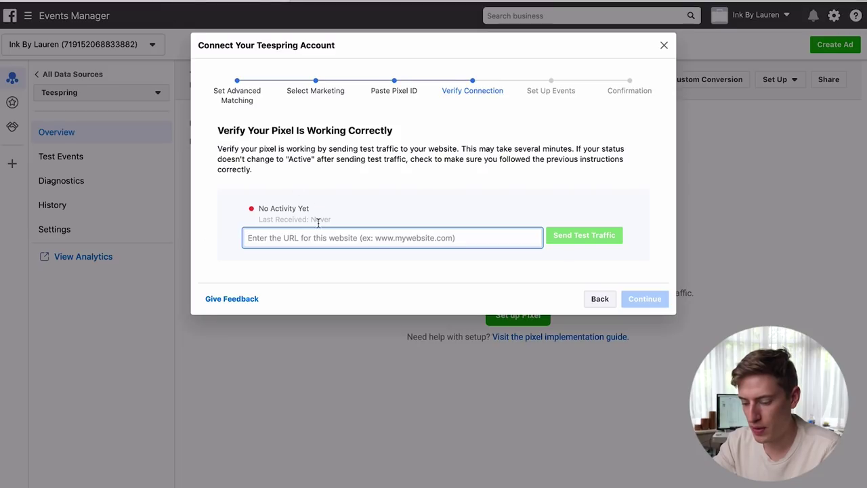
pyautogui.hotkey('ctrl', 'v')
pyautogui.click(585, 241)
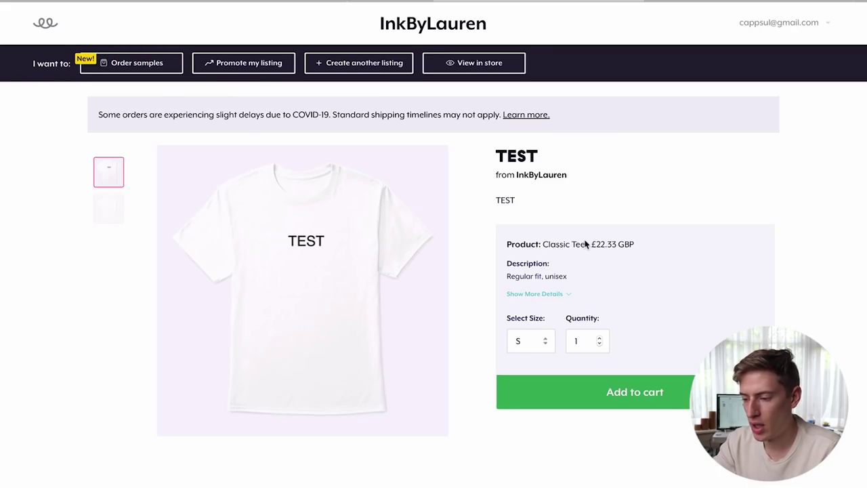
pyautogui.click(171, 7)
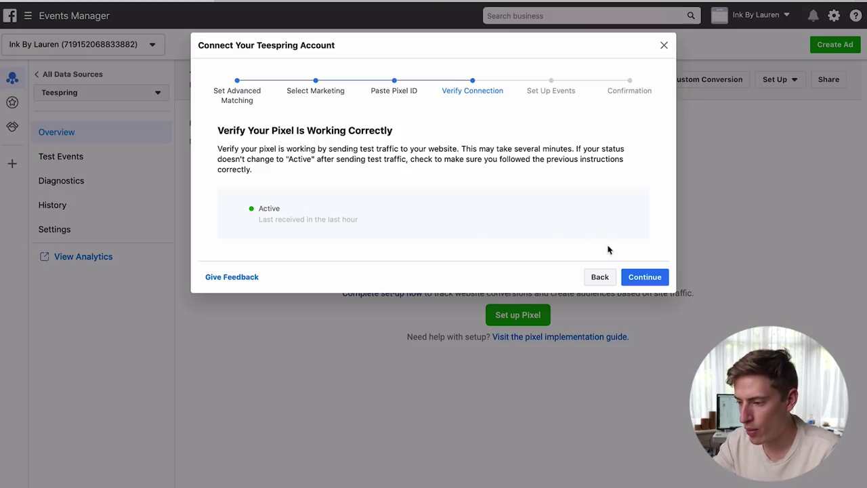
pyautogui.click(636, 279)
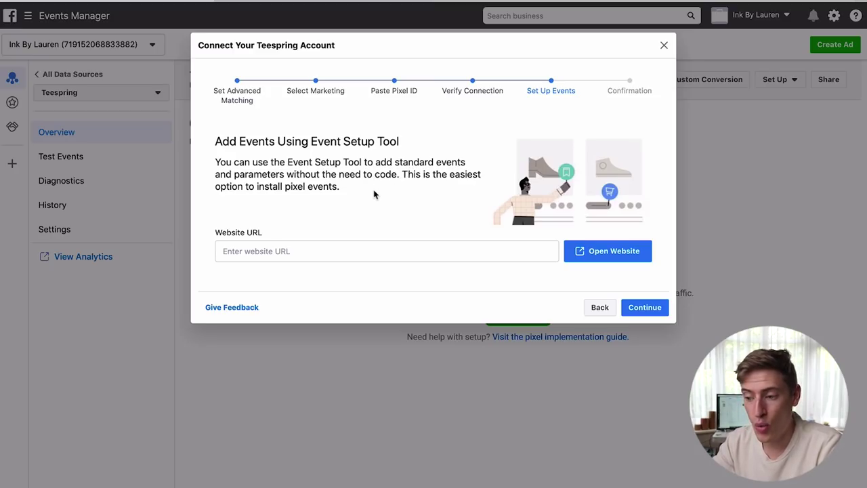
# Enter the Teespring product page URL as the Website URL, open it, and continue.
pyautogui.click(344, 259)
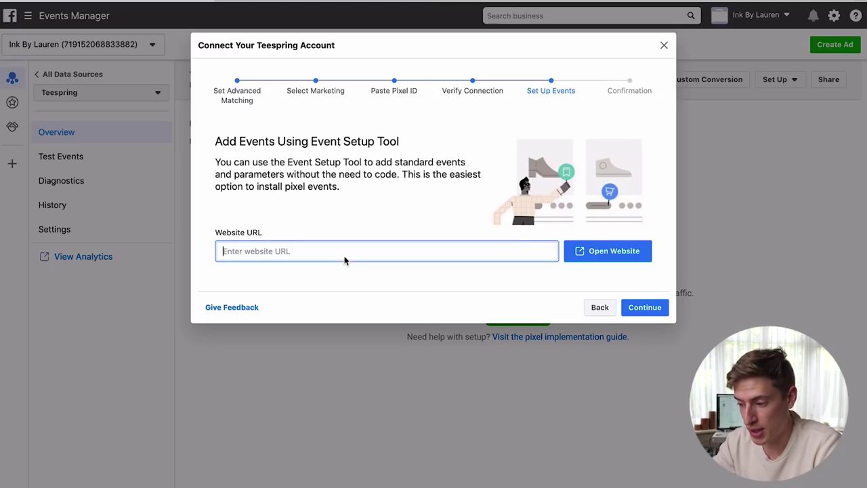
pyautogui.click(612, 4)
pyautogui.click(612, 3)
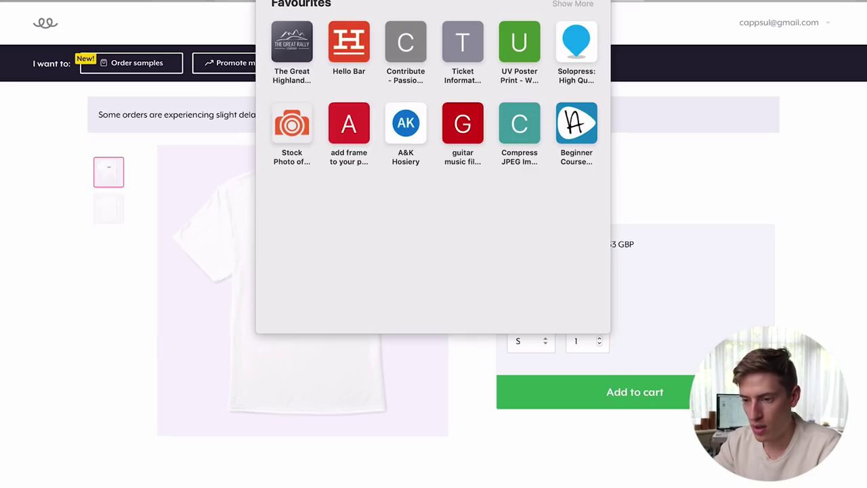
pyautogui.press('super+Tab')
pyautogui.write('https://teespring.com/en-GB/test-4236')
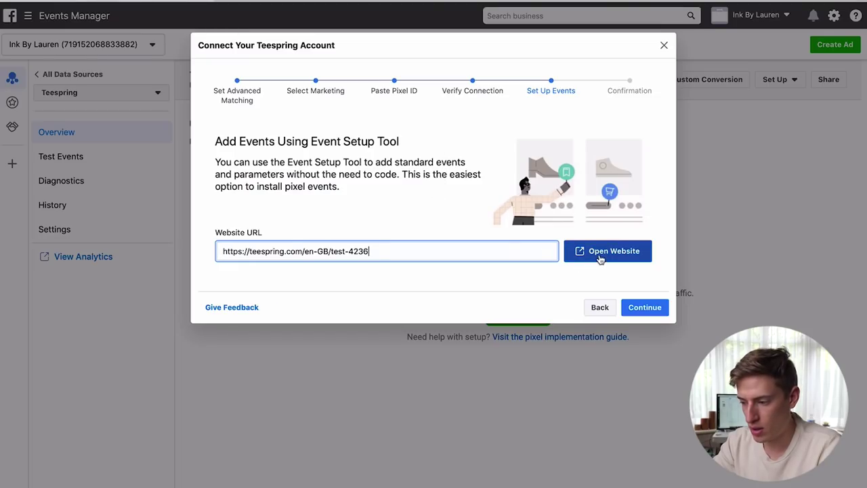
pyautogui.click(600, 258)
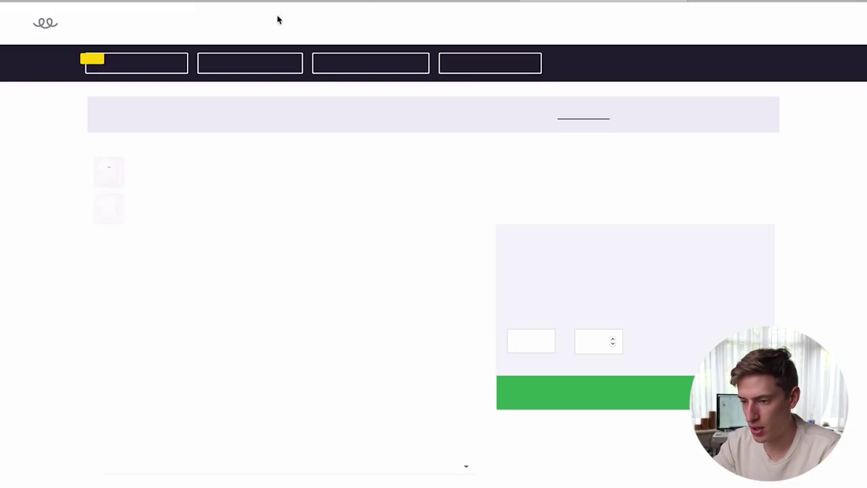
pyautogui.click(119, 3)
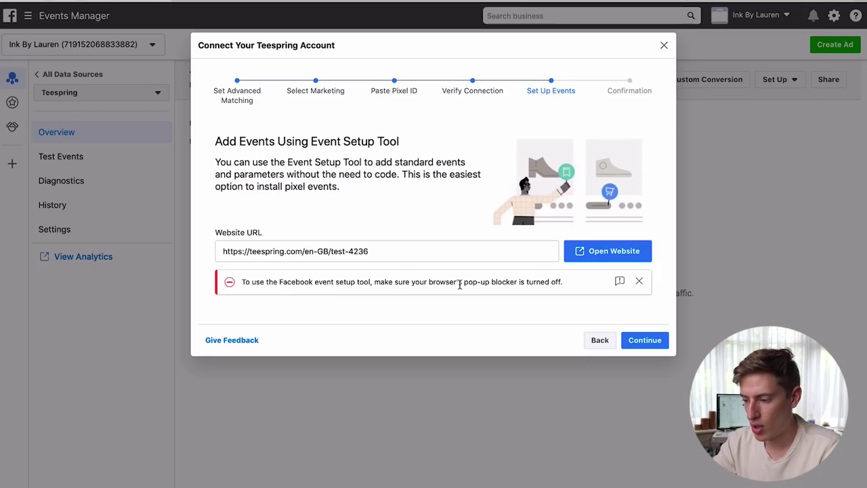
pyautogui.click(642, 342)
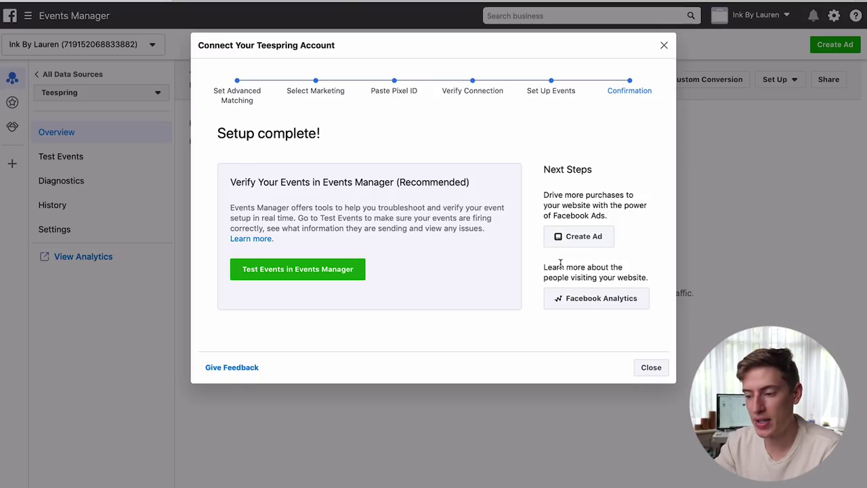
# Open the Teespring pixel's Test Events page and start a custom conversion.
pyautogui.click(320, 269)
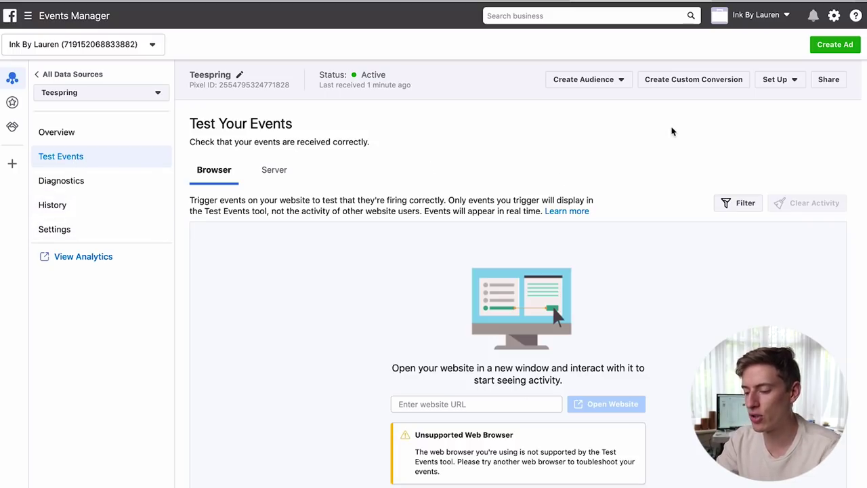
pyautogui.click(686, 86)
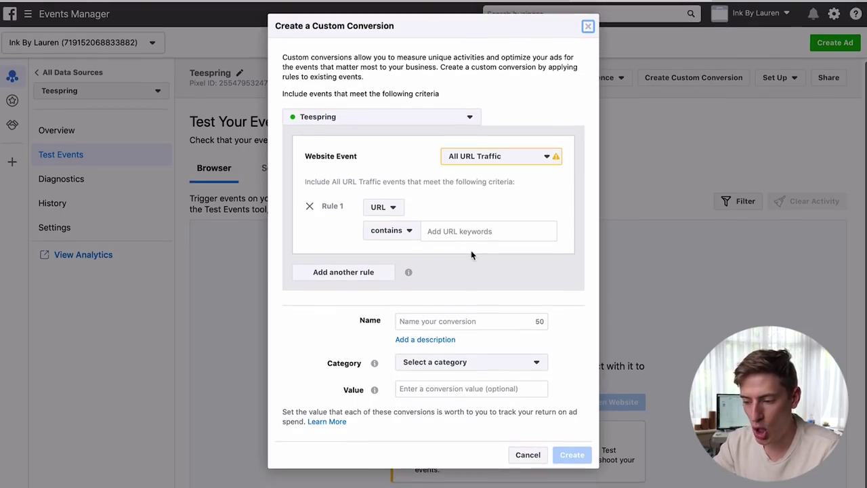
# Add the TEST tee to the Teespring cart.
pyautogui.click(433, 390)
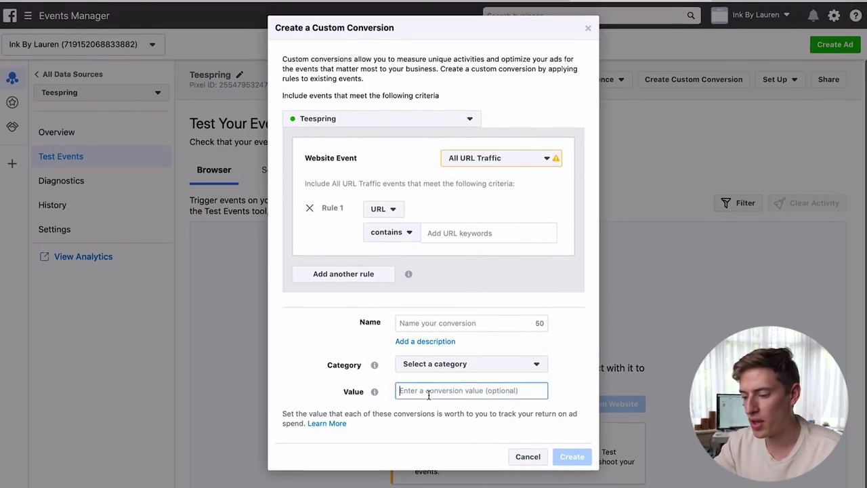
pyautogui.click(483, 234)
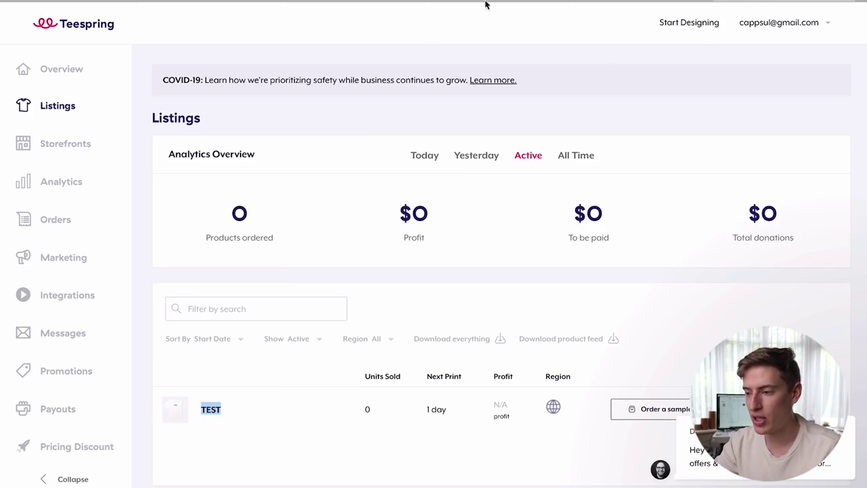
pyautogui.click(466, 3)
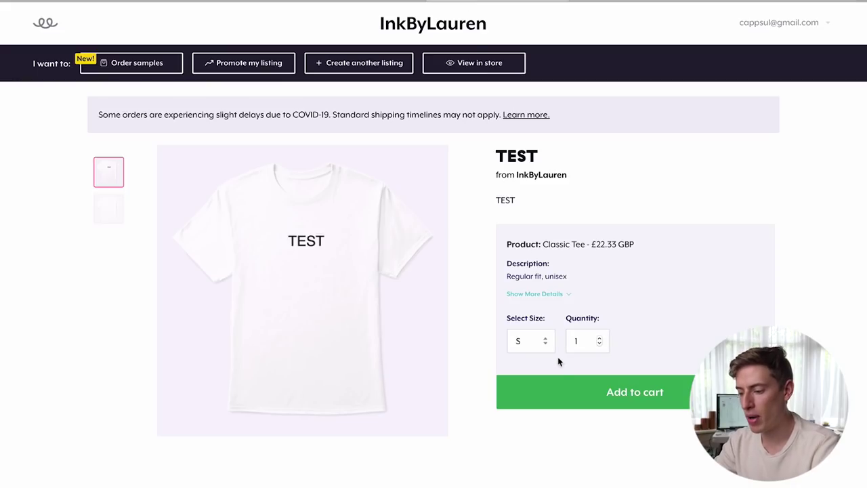
pyautogui.click(590, 392)
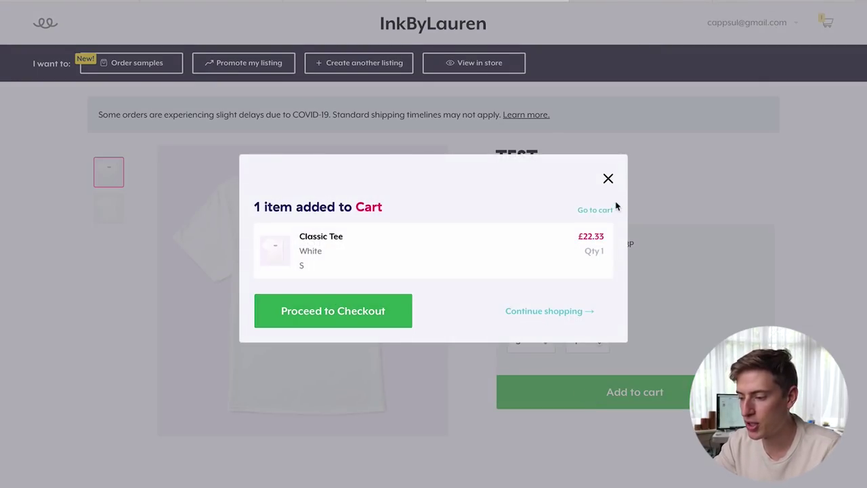
pyautogui.click(608, 179)
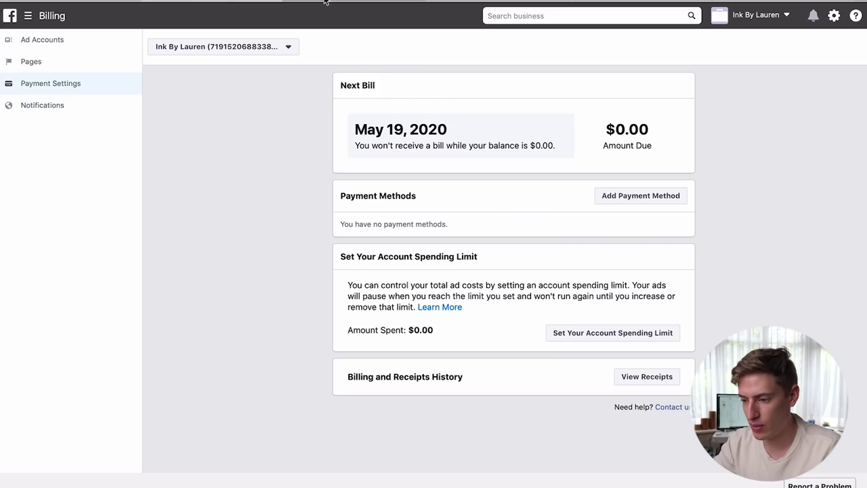
pyautogui.click(328, 1)
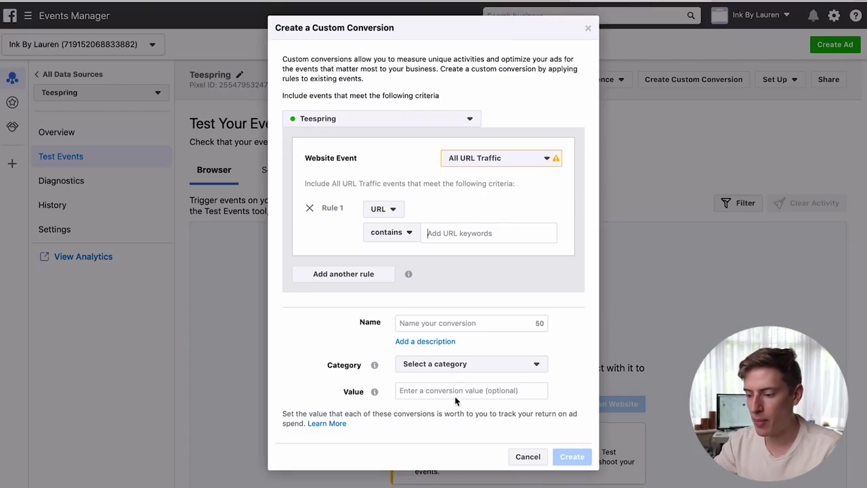
# Fill the custom conversion with value $12, category Purchase, name 'bought test tee', then cancel it.
pyautogui.click(455, 393)
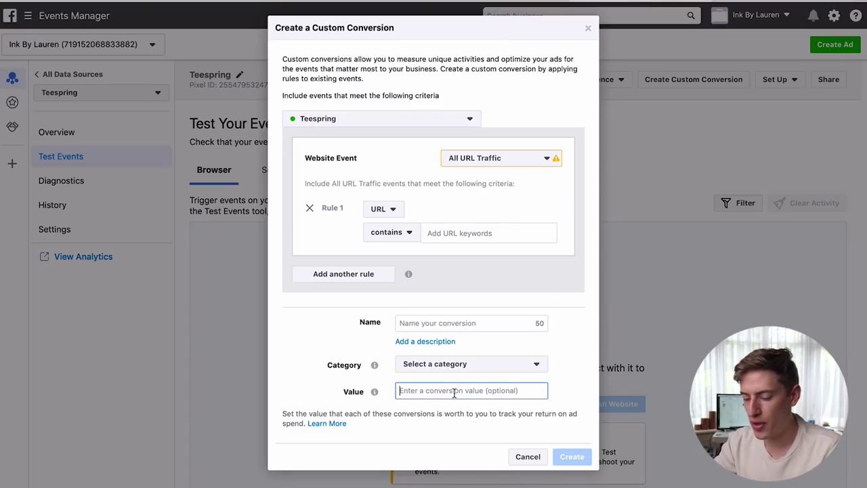
pyautogui.write('$12')
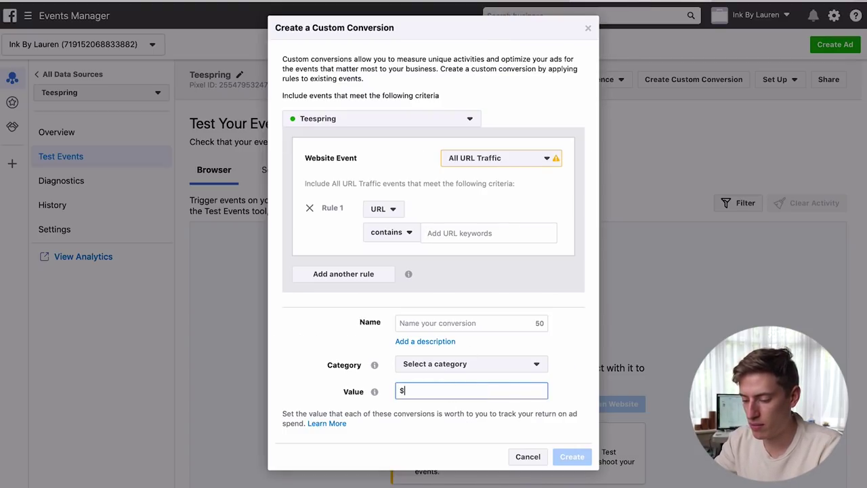
pyautogui.click(533, 380)
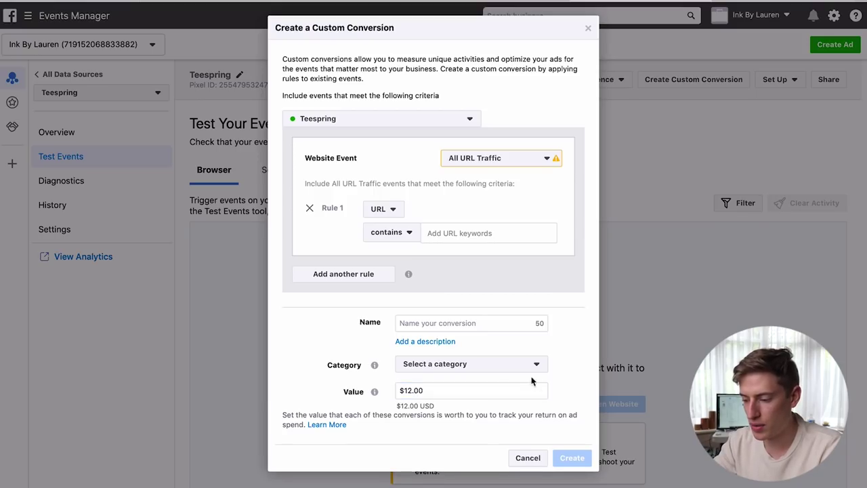
pyautogui.click(514, 368)
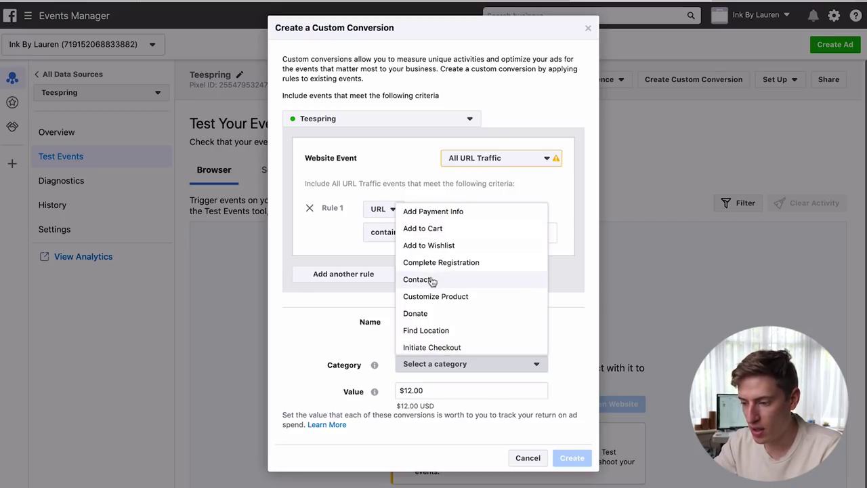
pyautogui.scroll(-4, 460, 268)
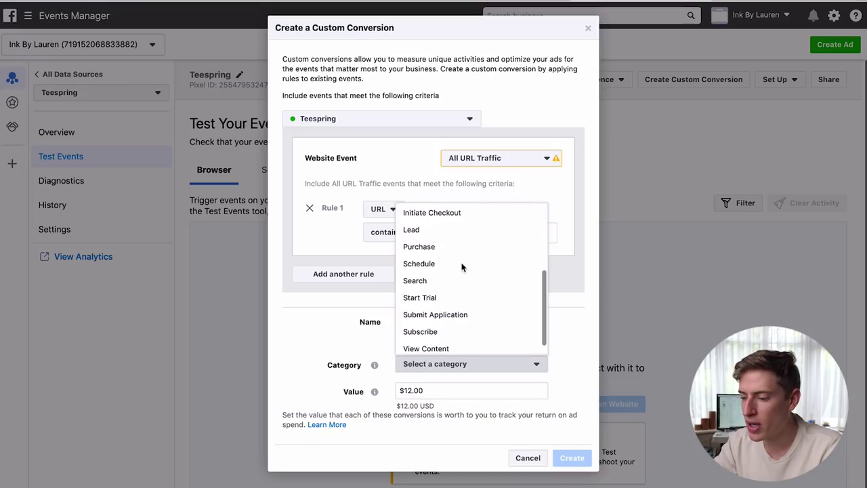
pyautogui.click(427, 248)
pyautogui.click(457, 324)
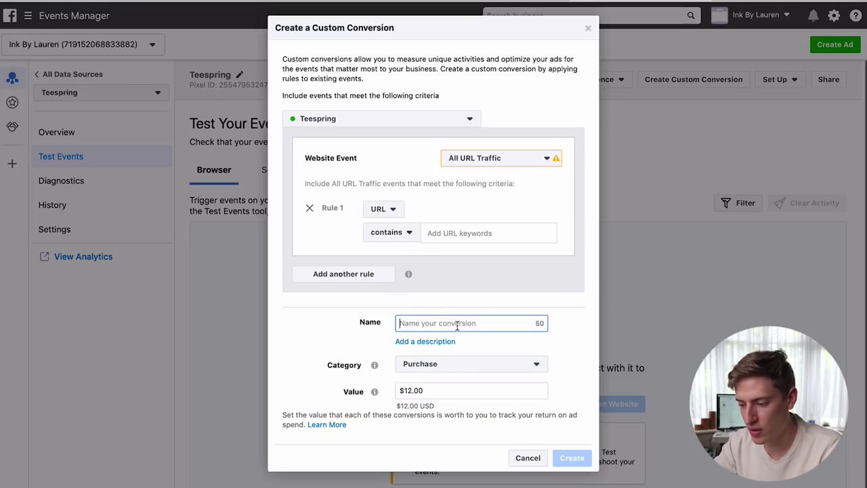
pyautogui.write('bought ')
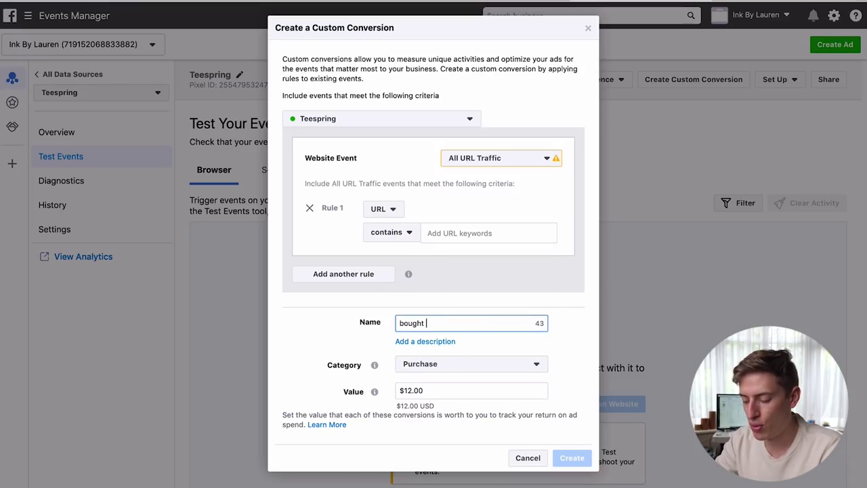
pyautogui.write('test tee')
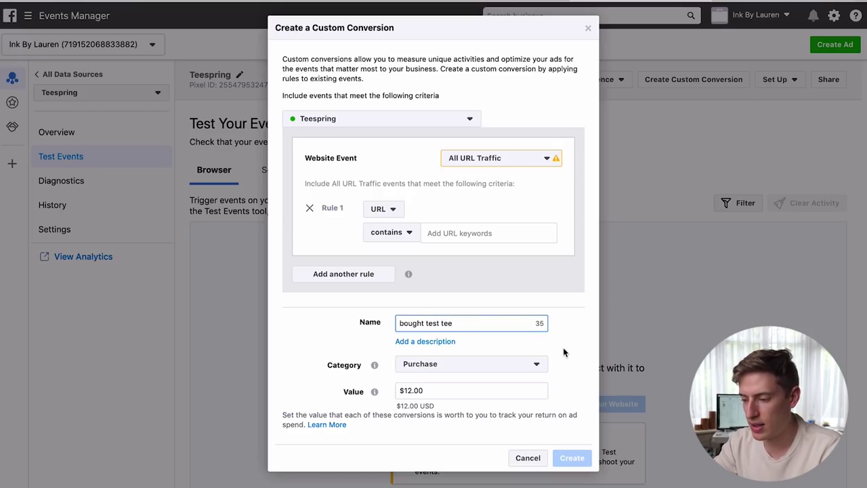
pyautogui.click(566, 353)
pyautogui.click(479, 245)
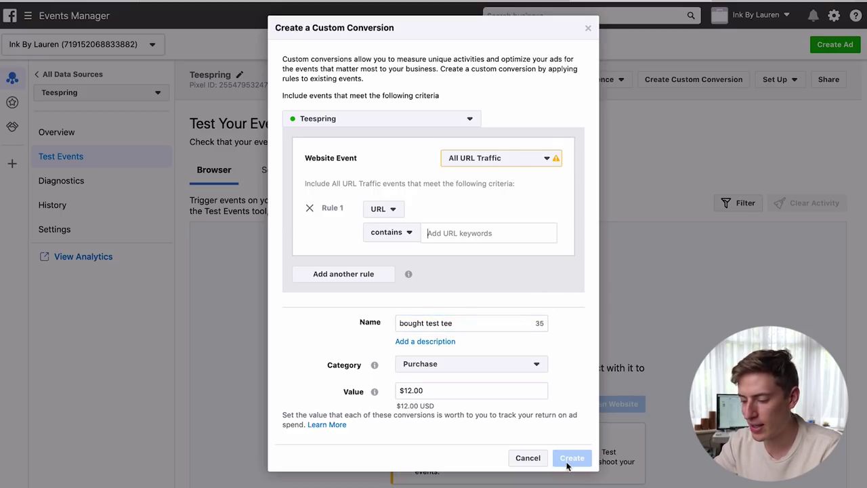
pyautogui.click(527, 458)
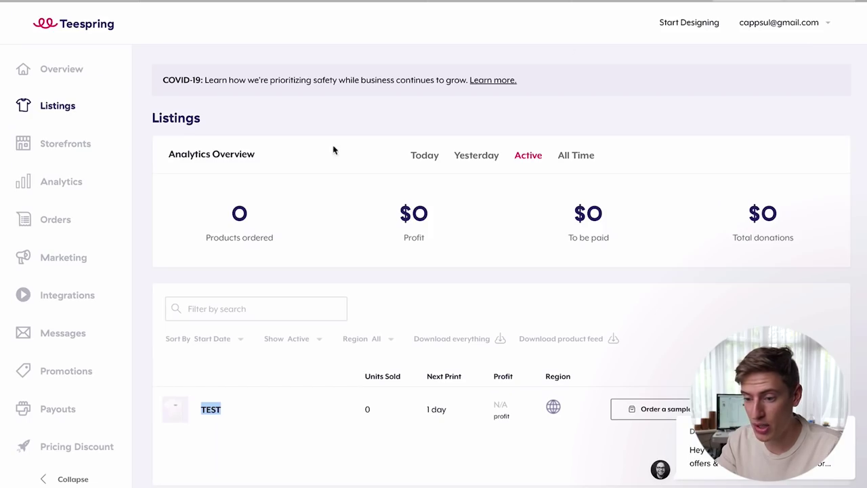
# Review the Teespring store's Facebook Pixel ID under Marketing and its zero-order Analytics page.
pyautogui.click(59, 261)
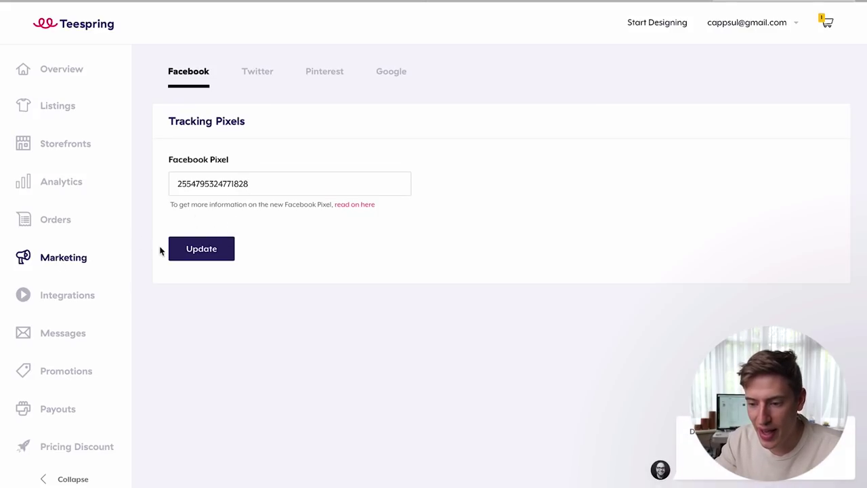
pyautogui.click(55, 187)
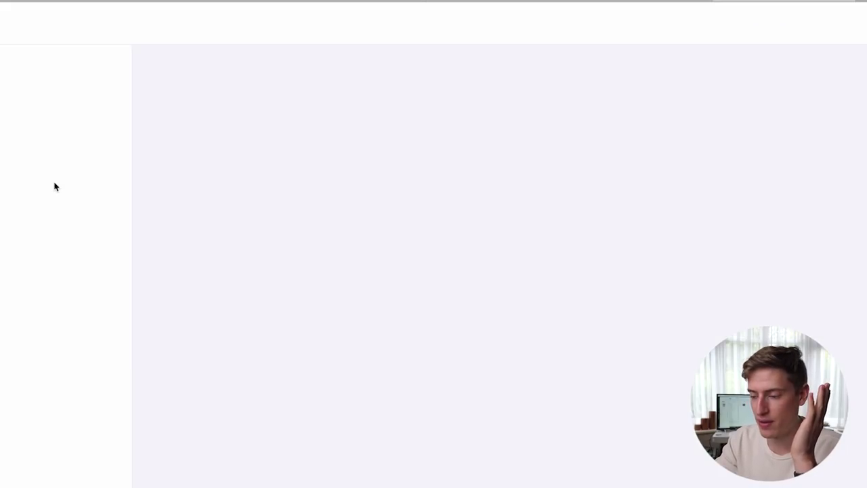
pyautogui.scroll(-3, 265, 319)
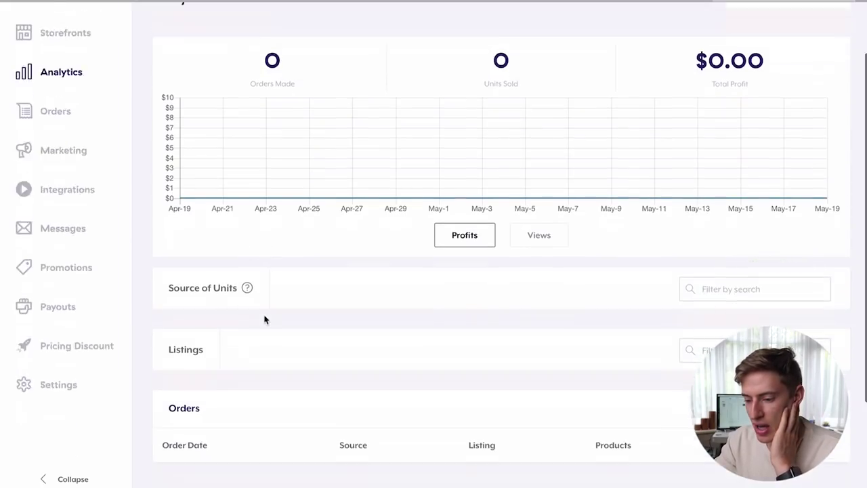
pyautogui.scroll(3, 265, 320)
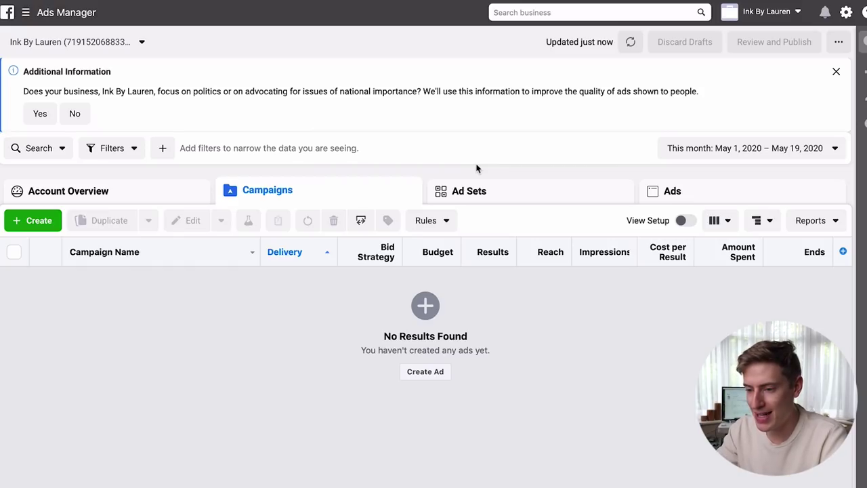
# Go to Audience Insights from the business tools menu under Analyze and Report.
pyautogui.click(25, 14)
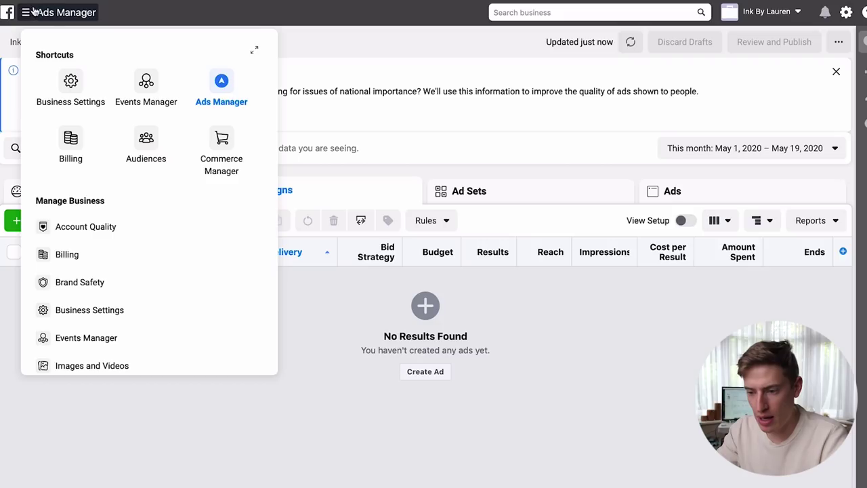
pyautogui.scroll(-2, 86, 182)
pyautogui.scroll(-4, 86, 181)
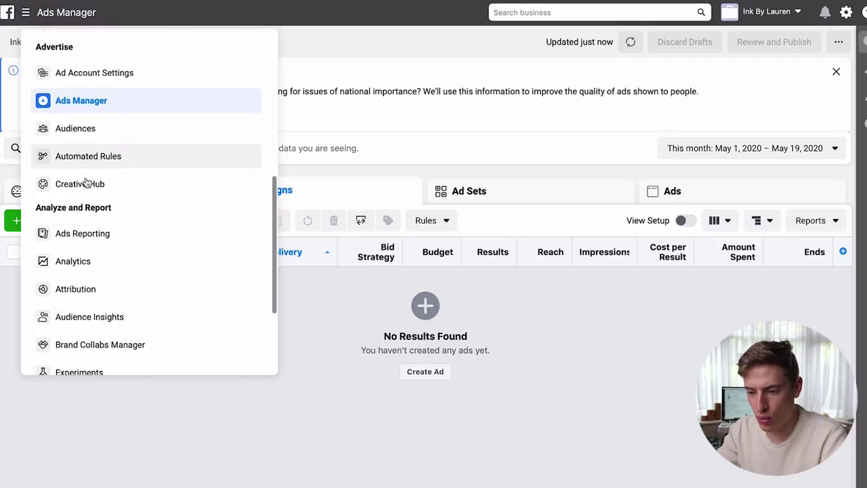
pyautogui.scroll(-1, 73, 208)
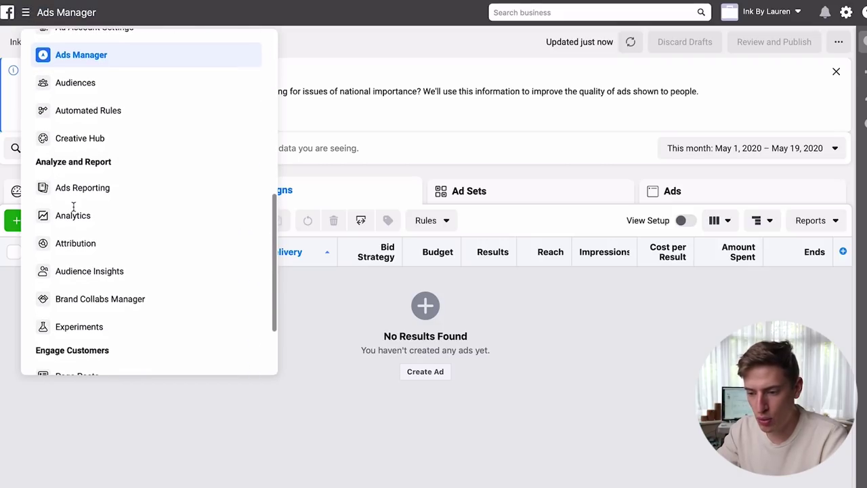
pyautogui.click(81, 275)
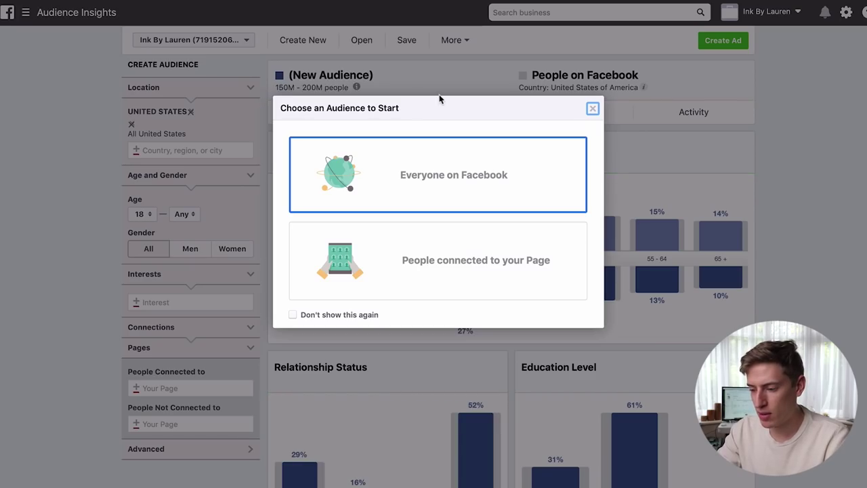
# Start from Everyone on Facebook and dismiss the location tooltip, showing the 150M–200M US audience.
pyautogui.click(451, 176)
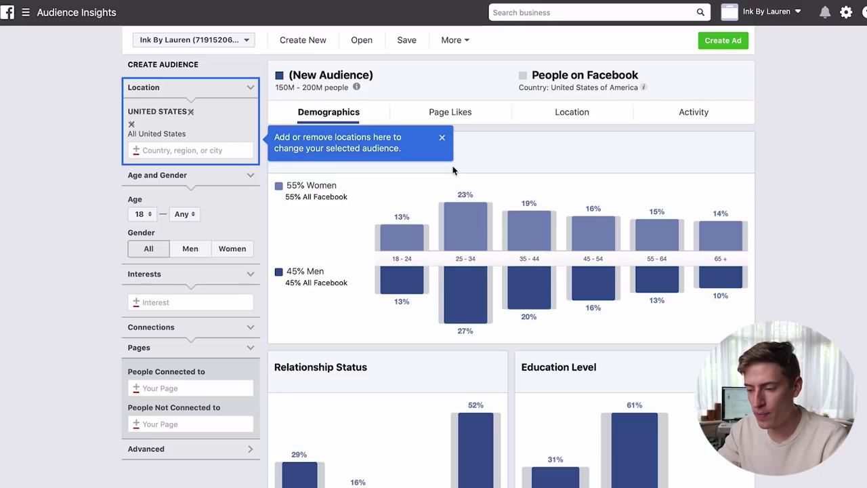
pyautogui.click(441, 138)
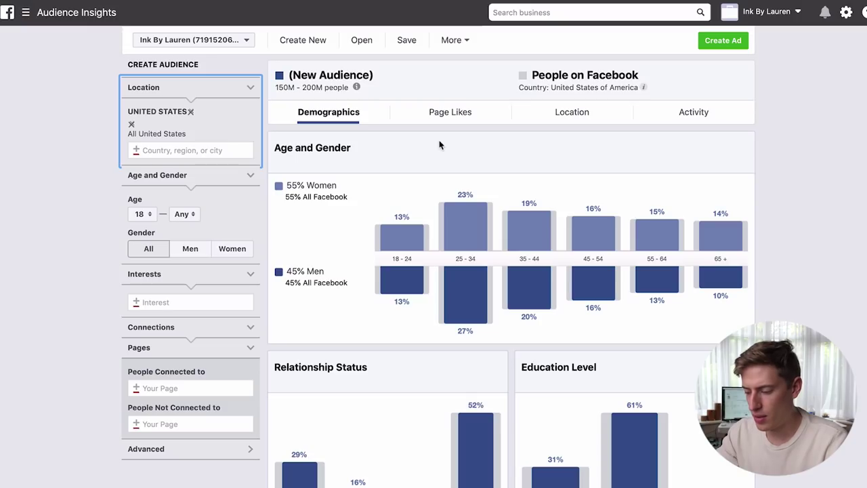
pyautogui.moveTo(364, 12)
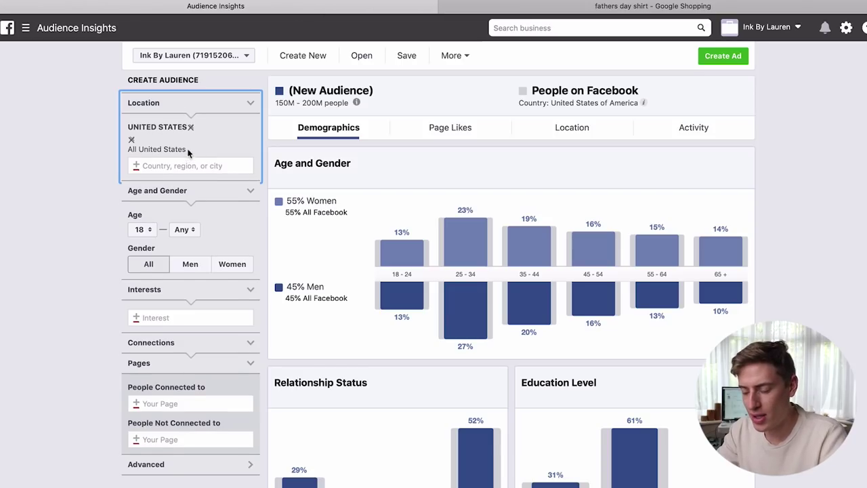
pyautogui.moveTo(185, 139)
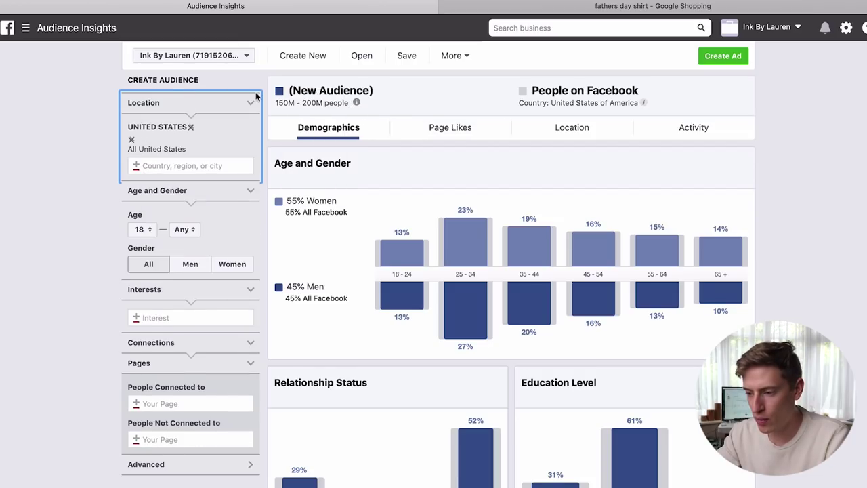
# Set the gender filter to Women, narrowing the audience to 100M–150M people.
pyautogui.moveTo(275, 104); pyautogui.dragTo(377, 107)
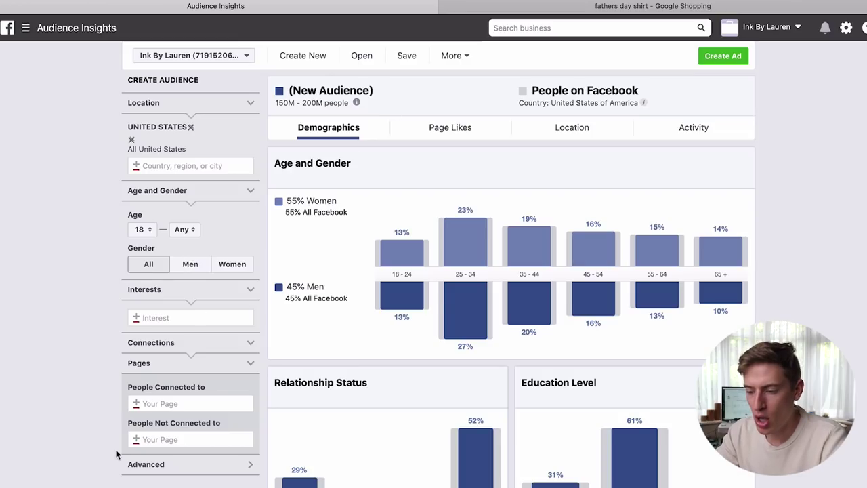
pyautogui.click(218, 269)
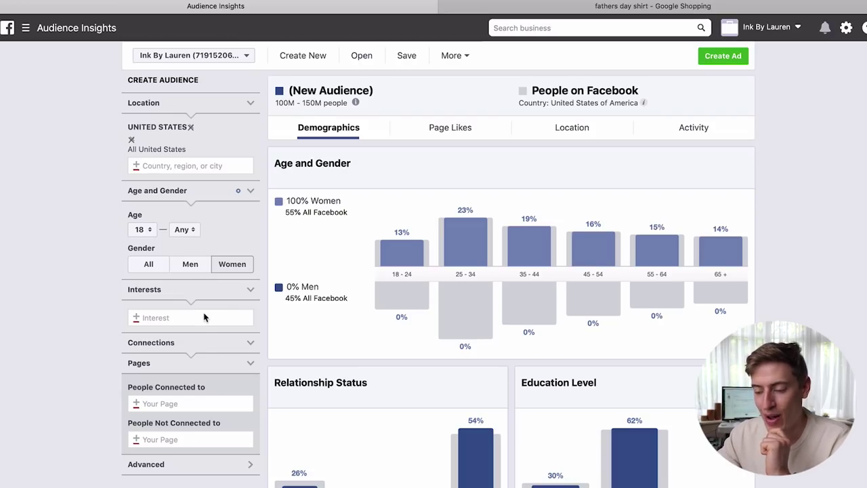
pyautogui.click(243, 290)
# Tick Married under Advanced > Relationship Status, shrinking the audience to 30M–35M women.
pyautogui.click(244, 290)
pyautogui.click(246, 290)
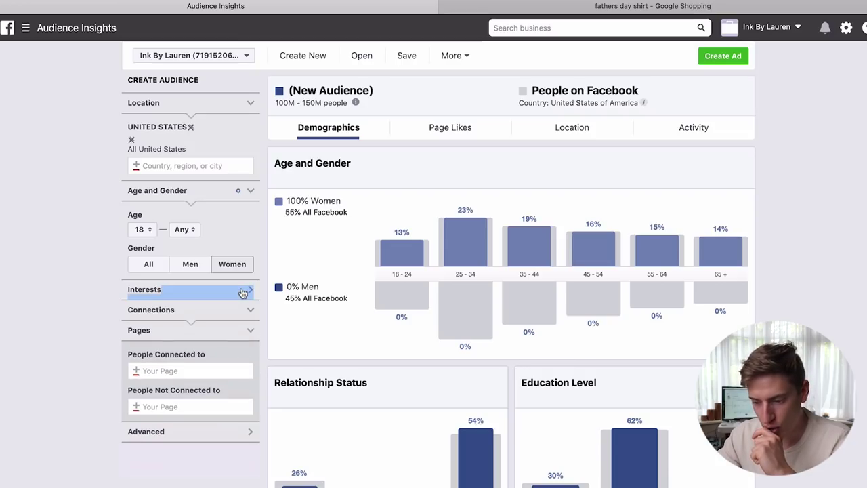
pyautogui.click(202, 440)
pyautogui.scroll(-3, 203, 443)
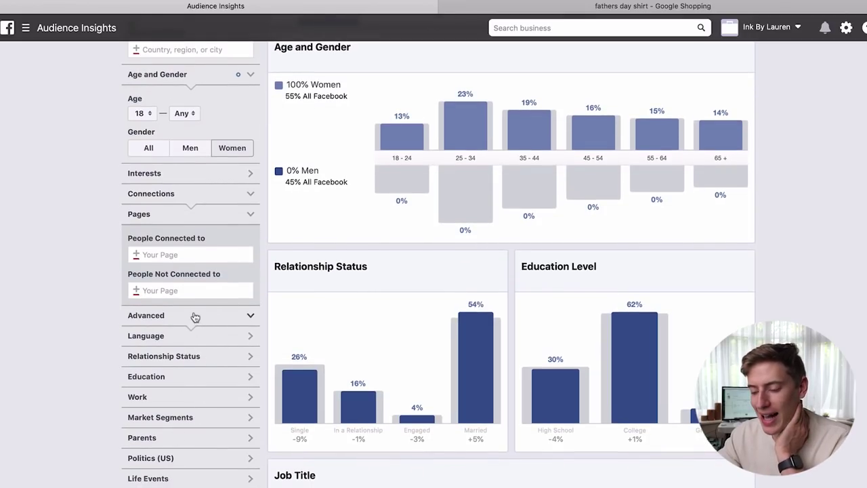
pyautogui.click(196, 355)
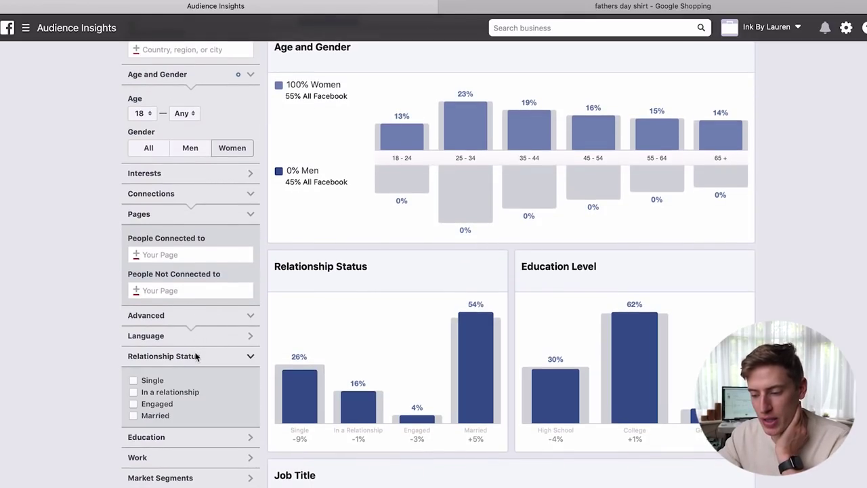
pyautogui.scroll(-1, 196, 355)
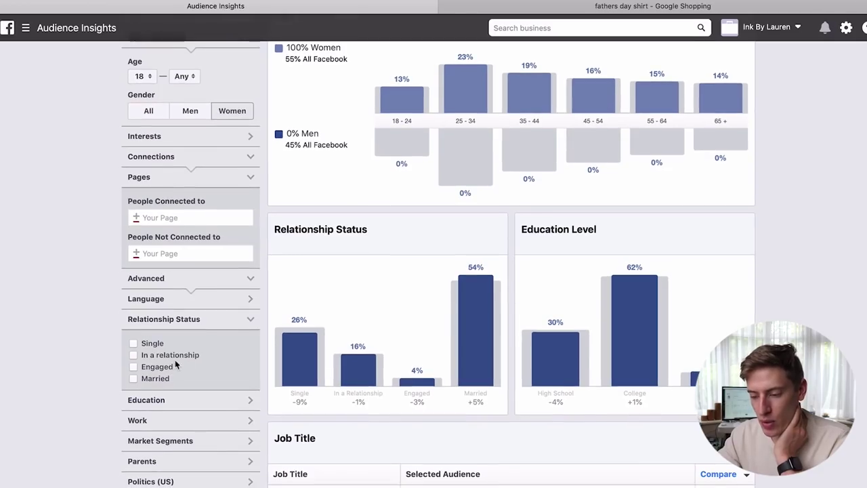
pyautogui.click(134, 382)
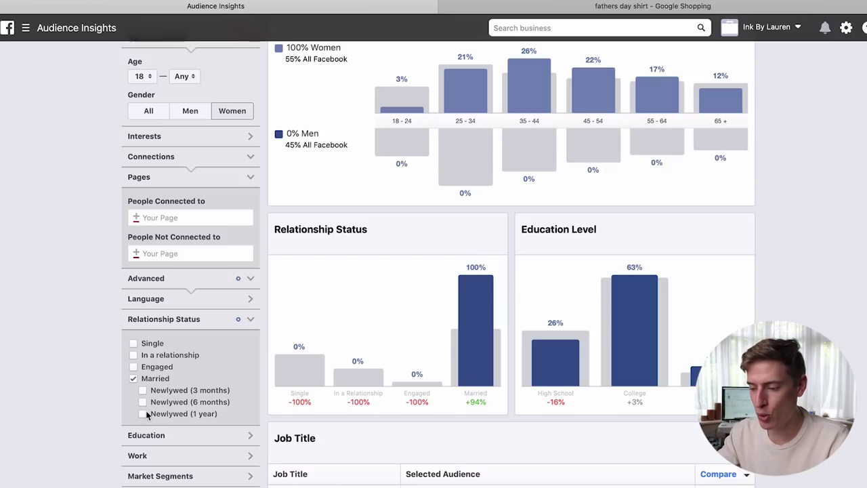
pyautogui.moveTo(417, 406)
pyautogui.scroll(2, 416, 406)
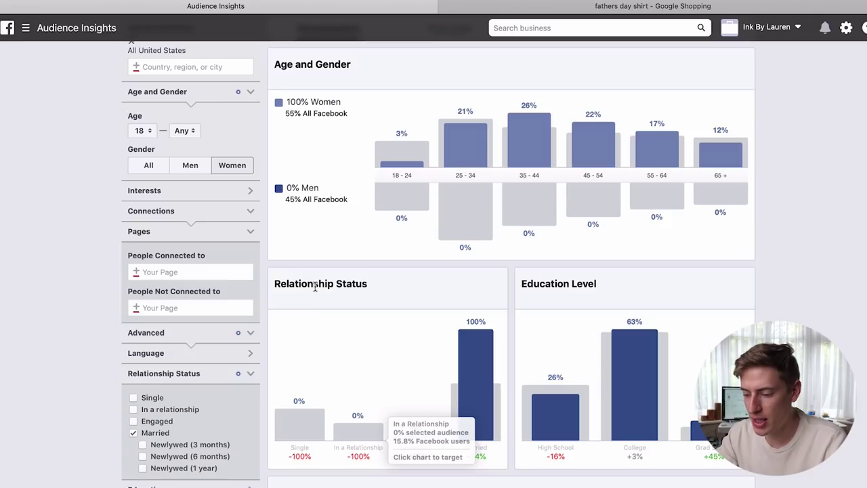
pyautogui.moveTo(284, 421)
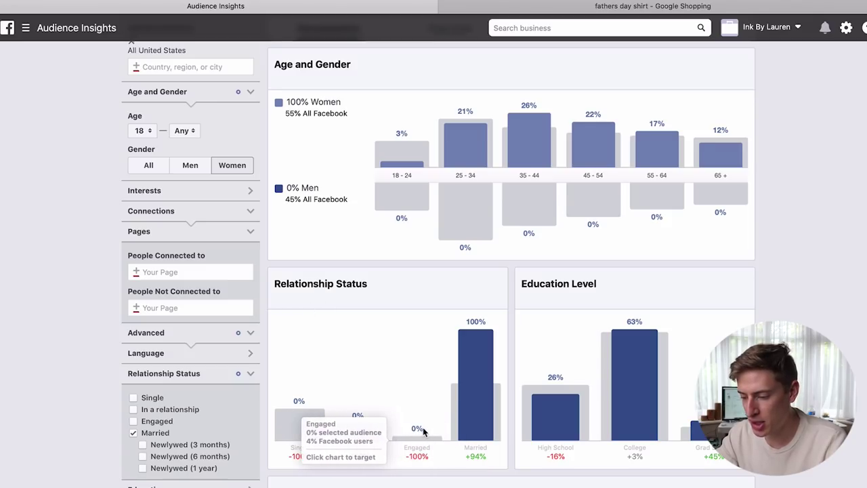
pyautogui.moveTo(476, 388)
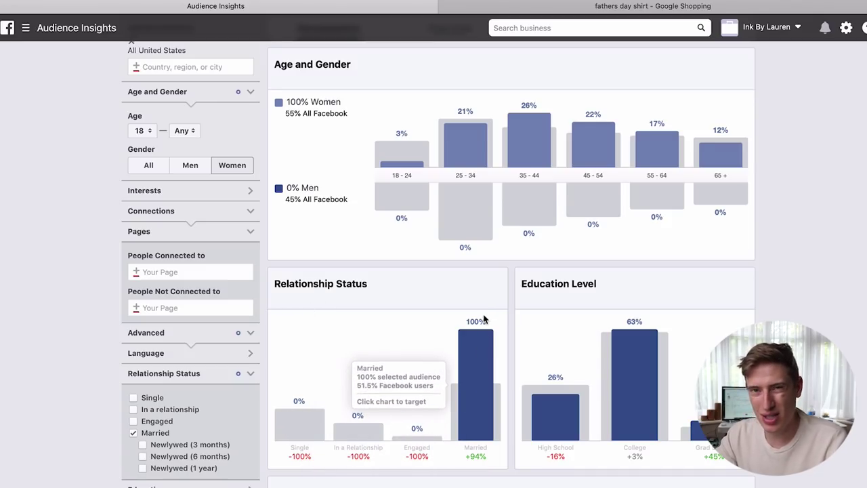
pyautogui.scroll(2, 484, 319)
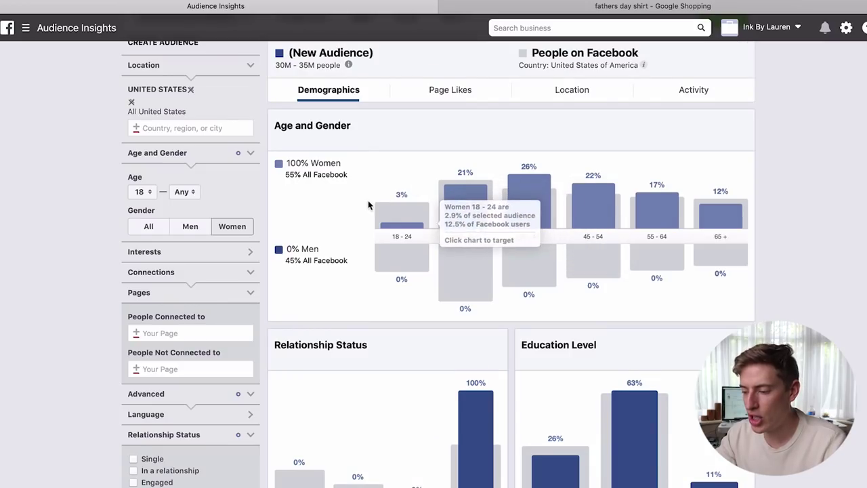
# Set the age range to 25–54 and check the resulting 20M–25M size estimate.
pyautogui.moveTo(536, 252)
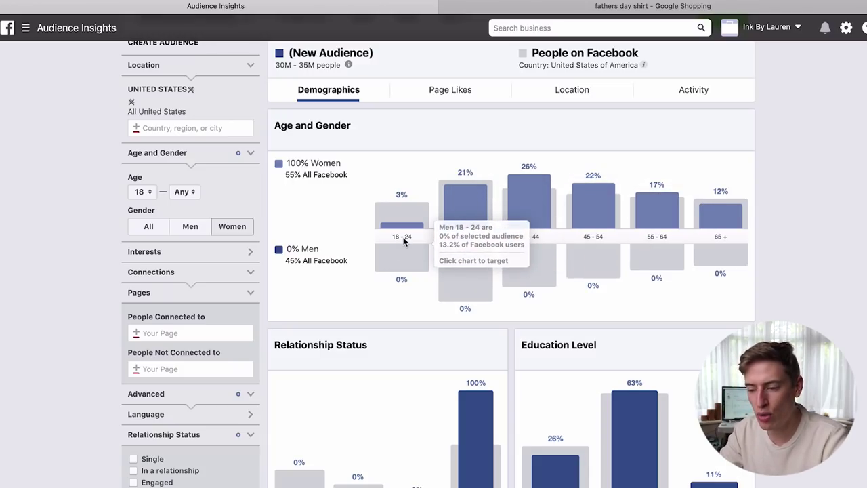
pyautogui.click(140, 192)
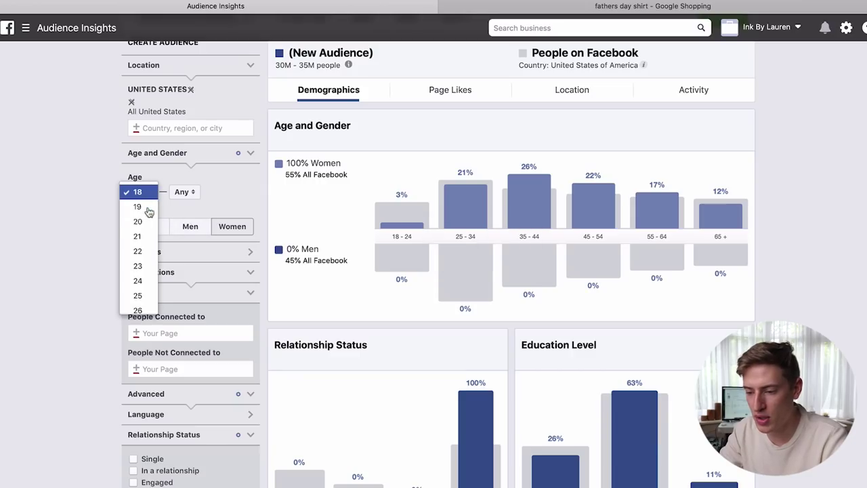
pyautogui.click(139, 278)
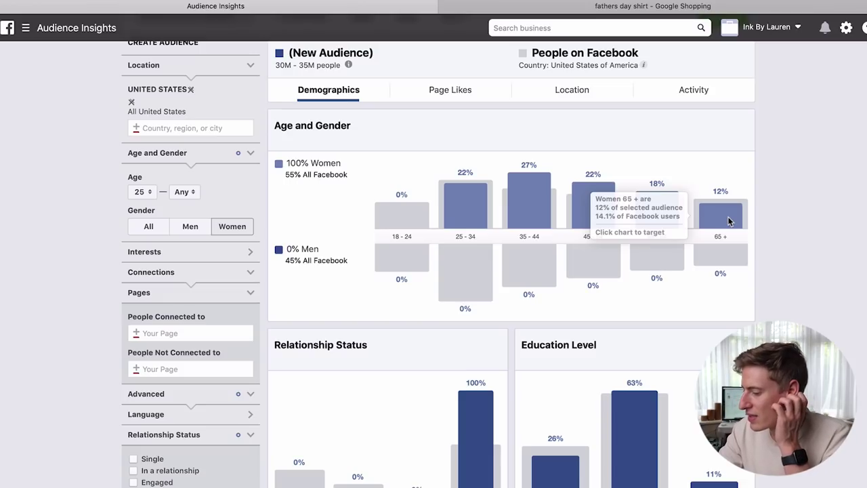
pyautogui.click(188, 195)
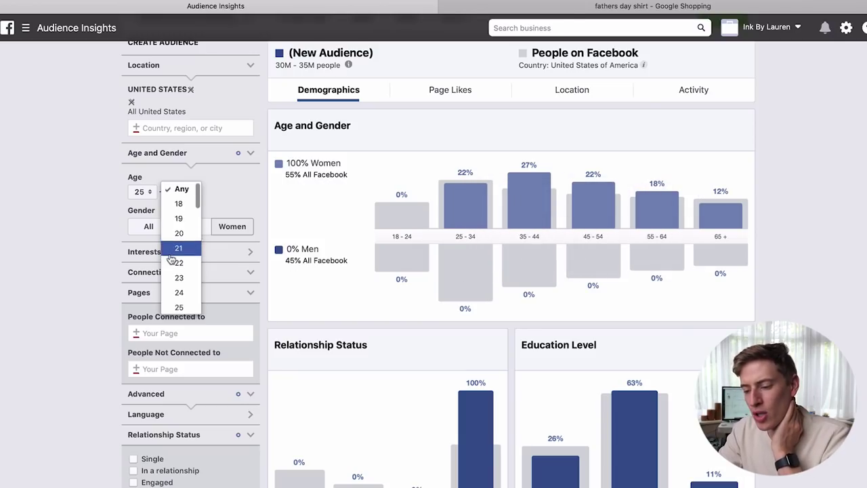
pyautogui.scroll(-10, 171, 259)
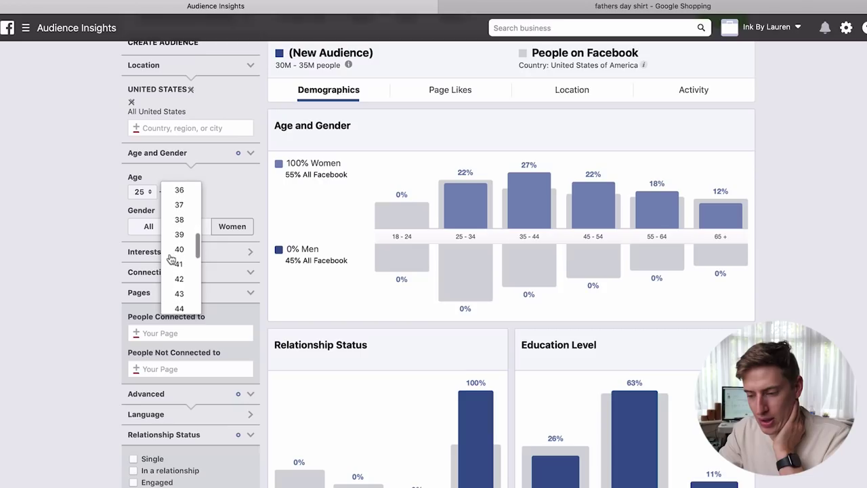
pyautogui.scroll(-5, 170, 259)
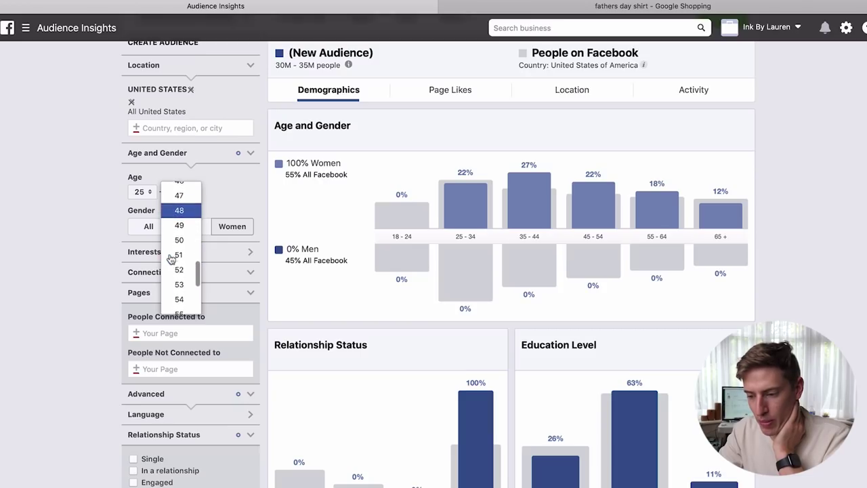
pyautogui.scroll(-3, 171, 259)
pyautogui.click(173, 266)
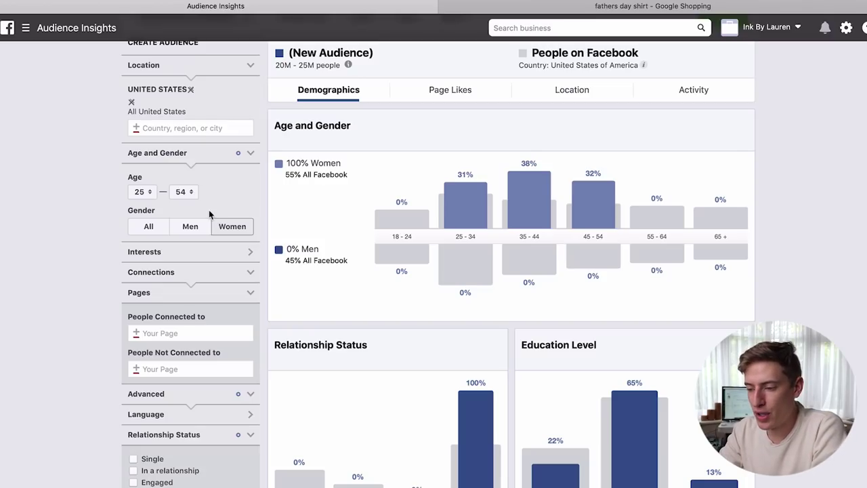
pyautogui.scroll(1, 302, 112)
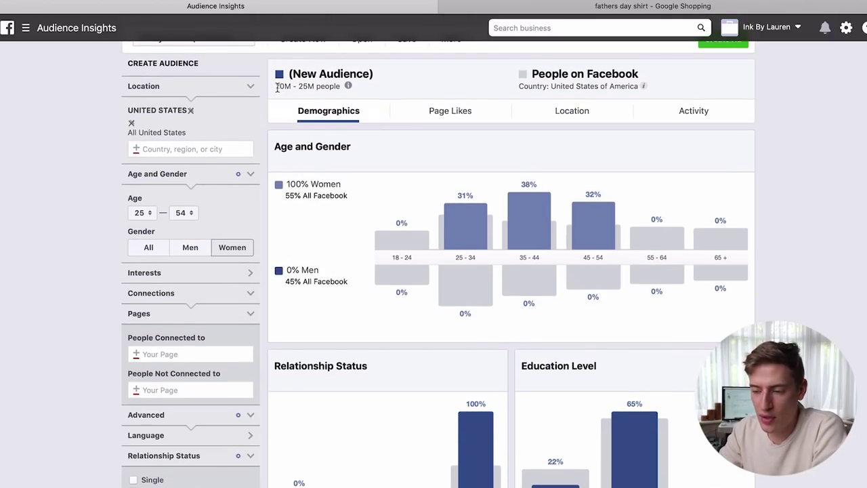
pyautogui.moveTo(276, 88); pyautogui.dragTo(324, 87)
pyautogui.click(347, 86)
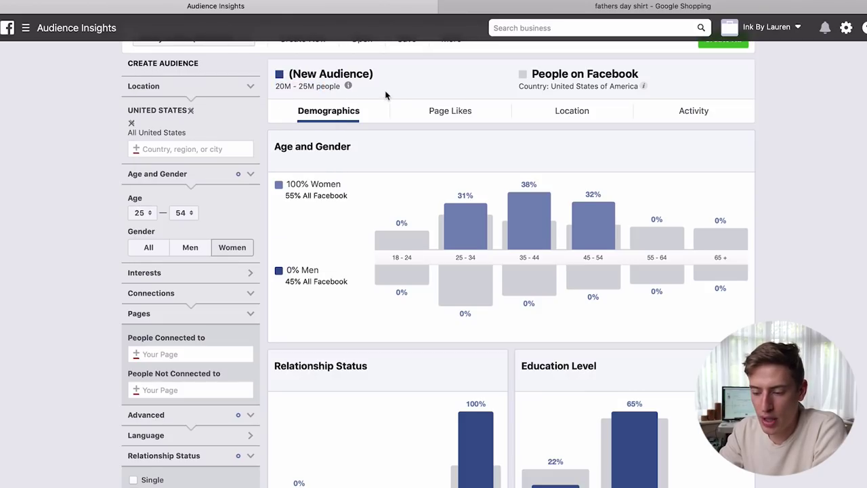
pyautogui.scroll(-5, 85, 341)
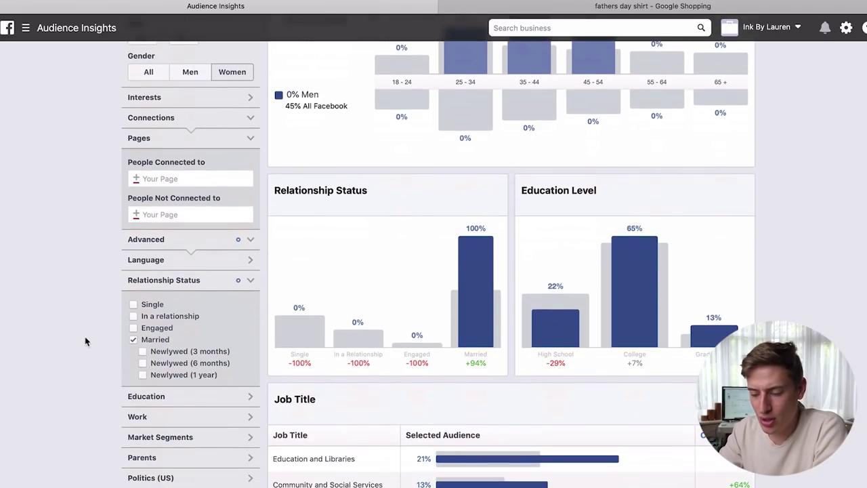
# Tick All parents under Advanced > Parents and confirm the 10M–15M estimate.
pyautogui.scroll(-2, 85, 341)
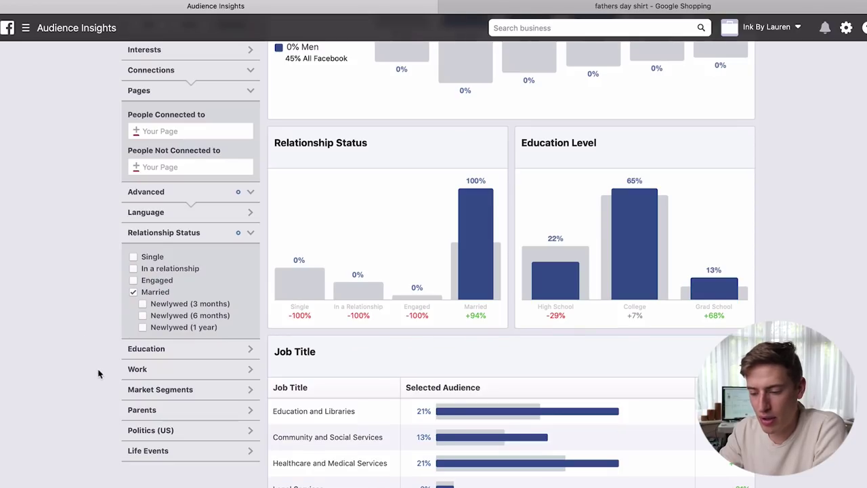
pyautogui.click(140, 414)
pyautogui.scroll(-2, 140, 415)
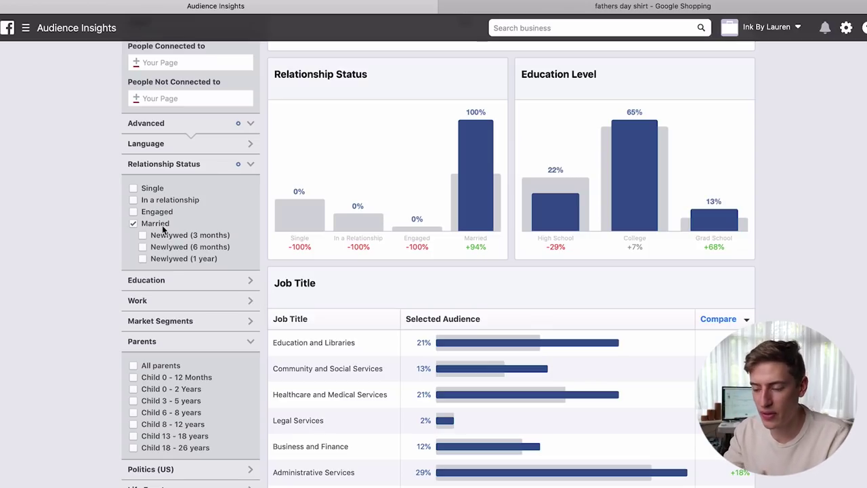
pyautogui.scroll(-3, 163, 231)
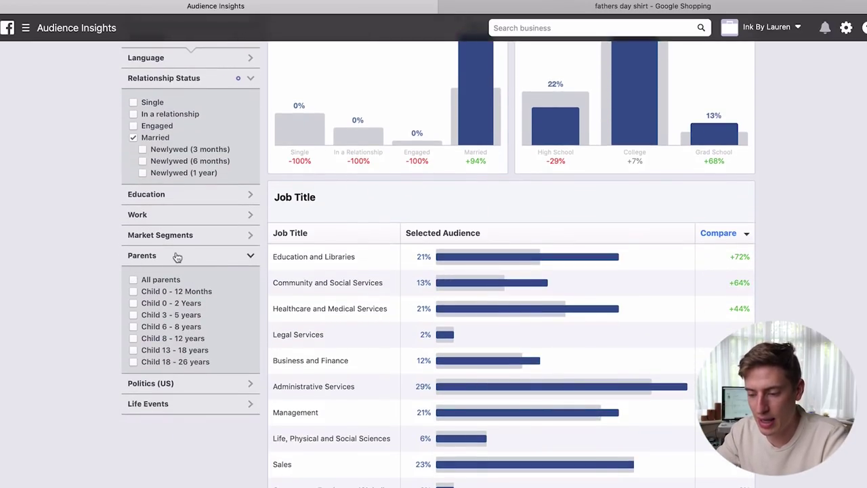
pyautogui.click(134, 280)
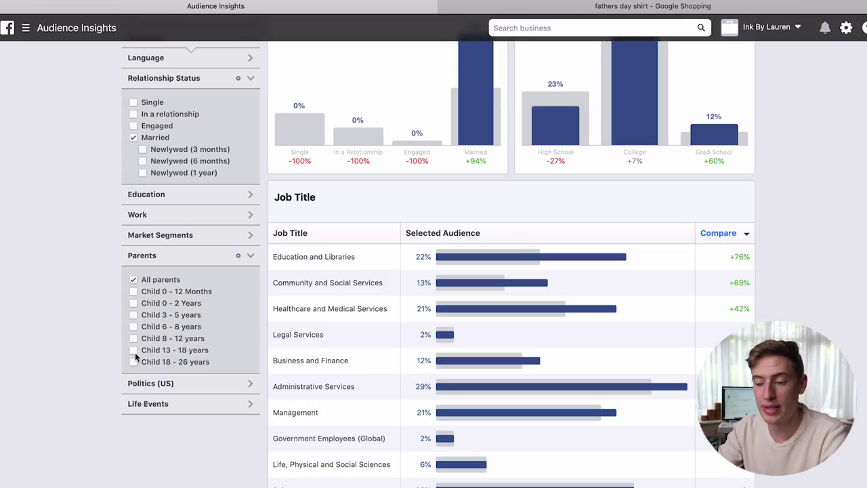
pyautogui.scroll(8, 168, 275)
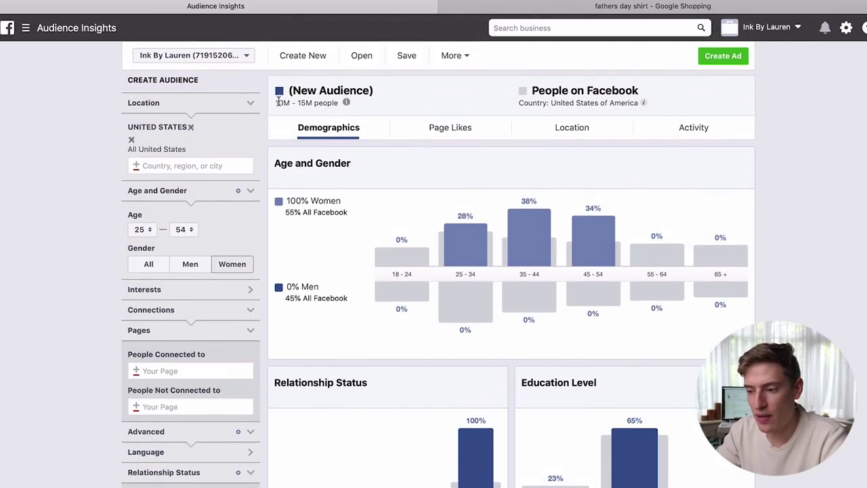
pyautogui.moveTo(278, 100); pyautogui.dragTo(307, 103)
pyautogui.click(406, 153)
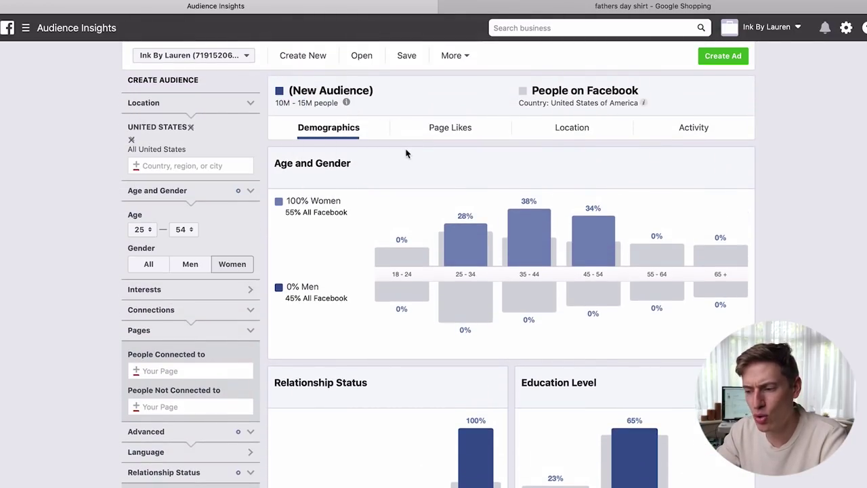
pyautogui.scroll(-10, 406, 153)
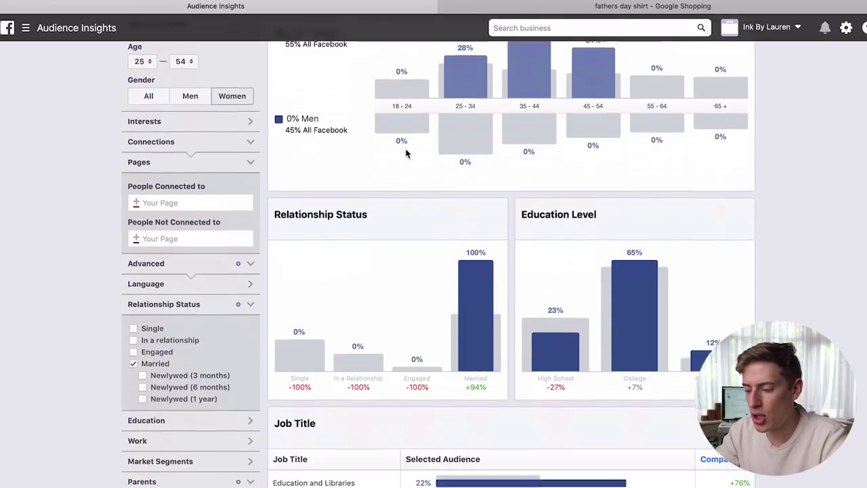
pyautogui.scroll(8, 407, 153)
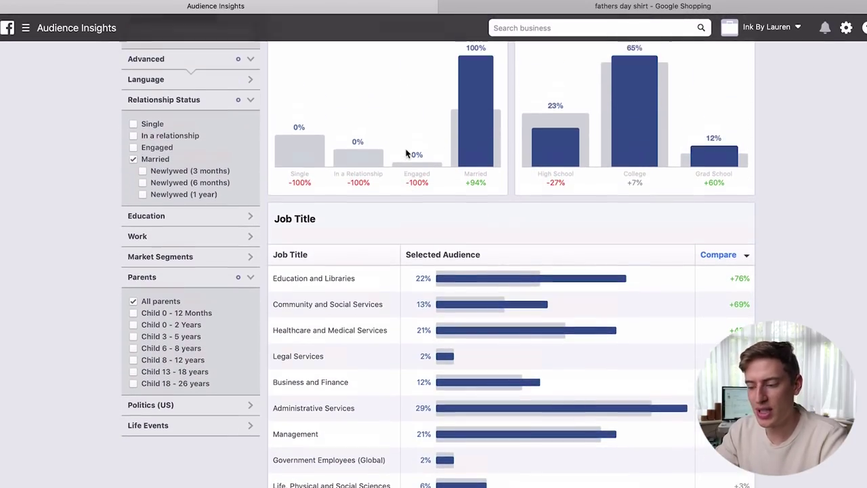
pyautogui.scroll(3, 407, 153)
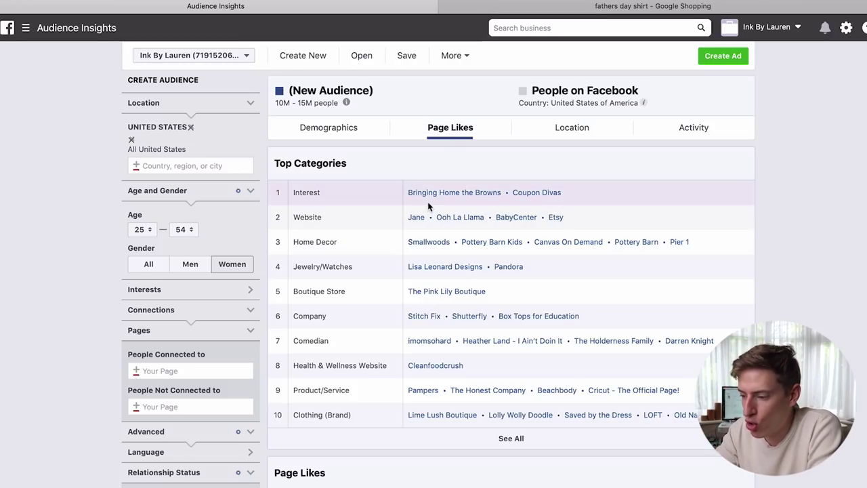
pyautogui.scroll(-3, 526, 194)
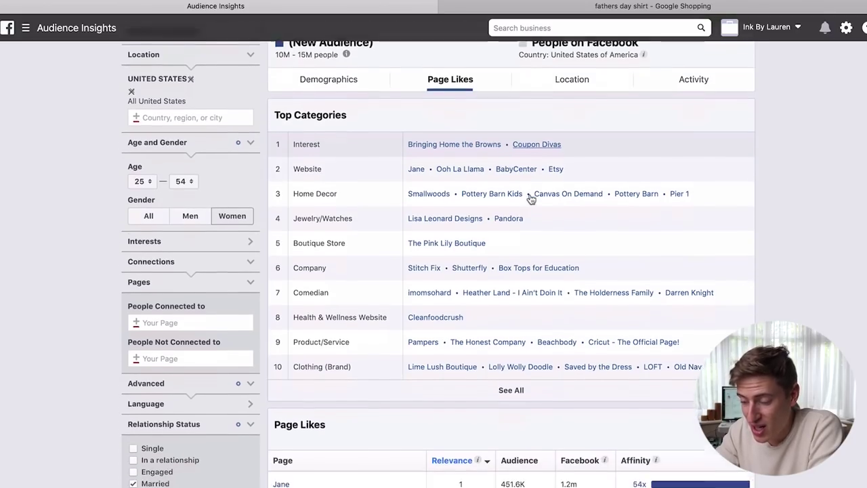
pyautogui.scroll(-2, 436, 154)
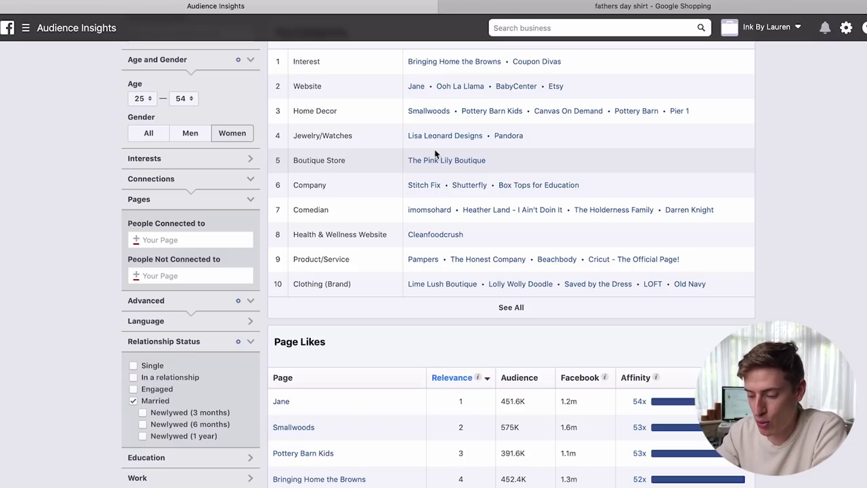
pyautogui.scroll(-5, 436, 155)
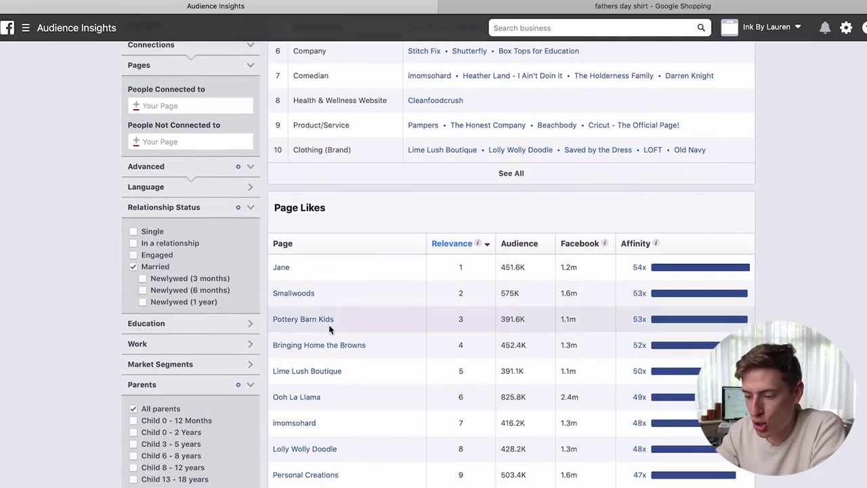
pyautogui.scroll(4, 311, 415)
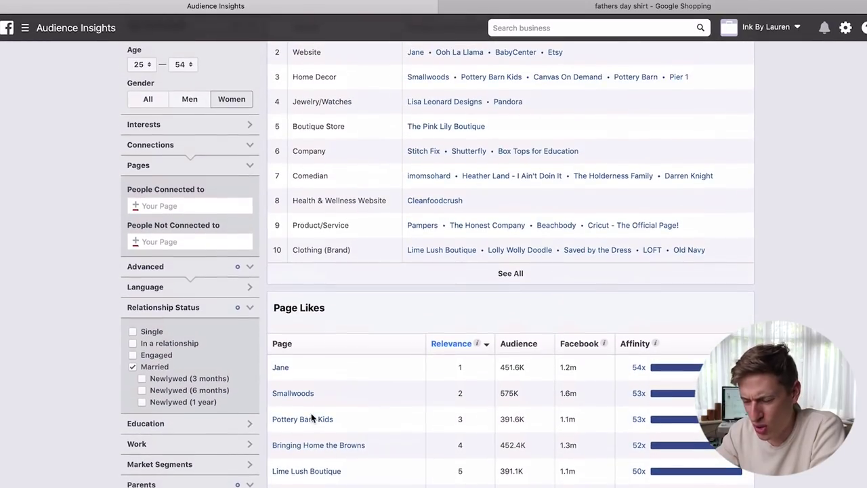
pyautogui.scroll(-4, 311, 418)
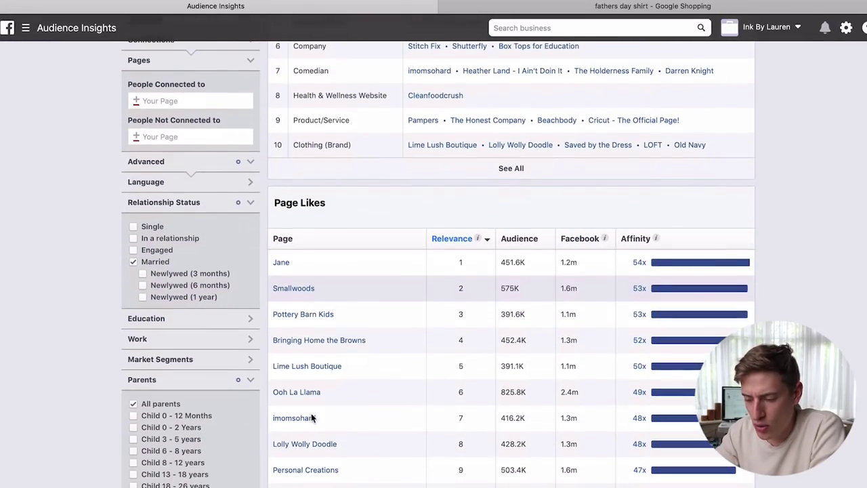
pyautogui.scroll(3, 146, 449)
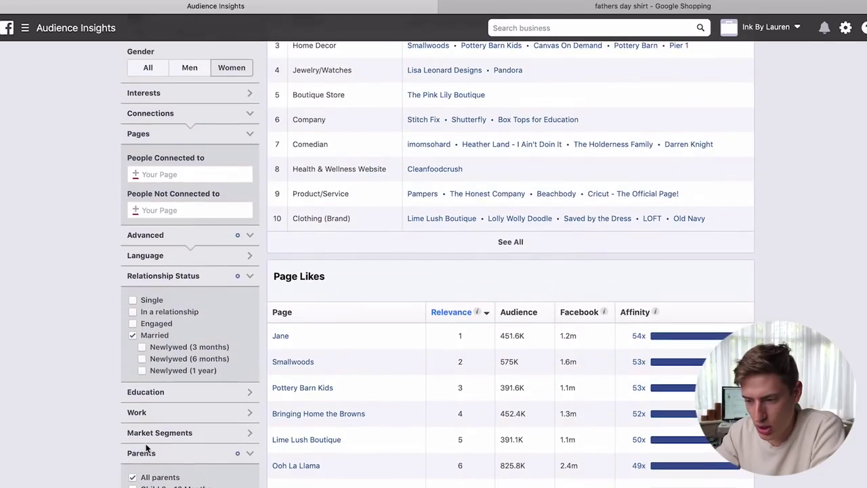
pyautogui.scroll(2, 145, 449)
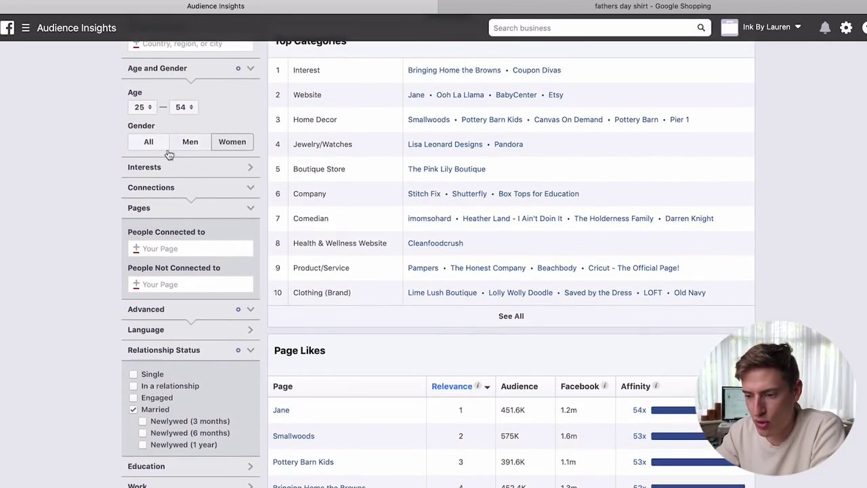
# Add the 2nd Amendment interest by searching '2nd'.
pyautogui.click(159, 167)
pyautogui.click(187, 194)
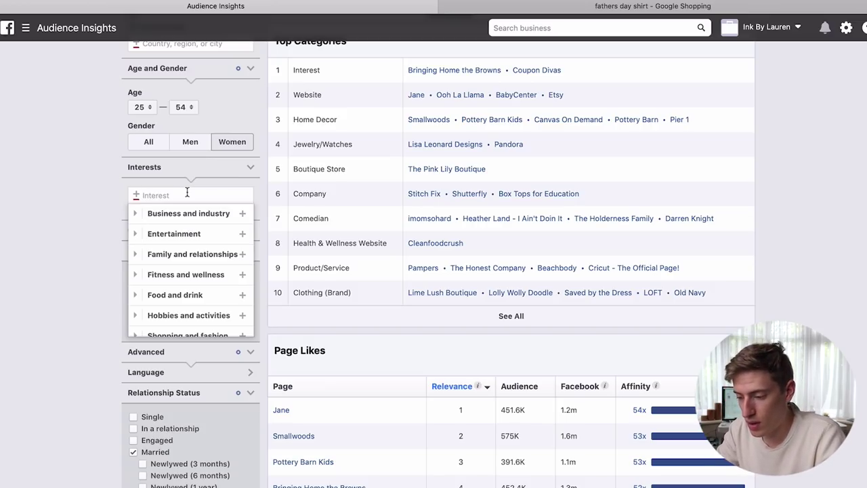
pyautogui.write('2nd')
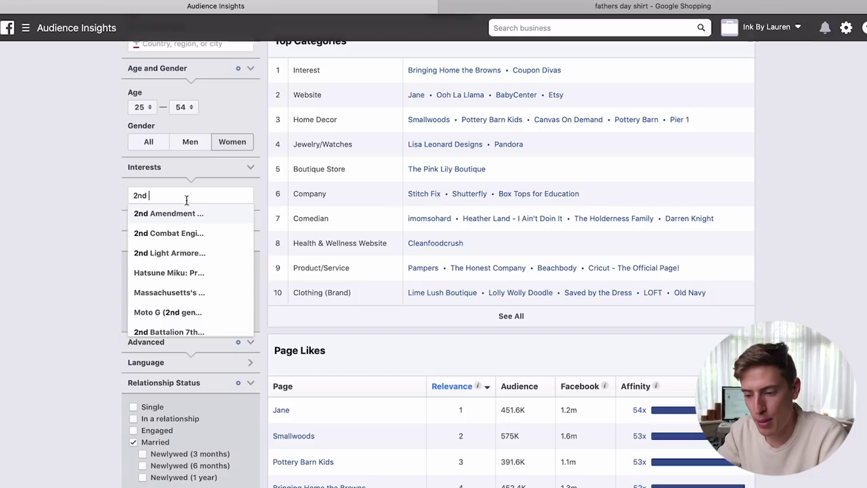
pyautogui.click(186, 212)
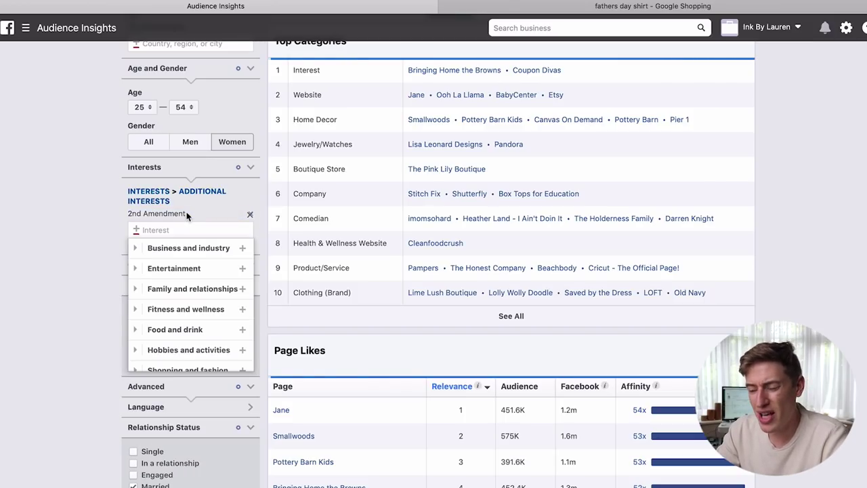
pyautogui.click(97, 240)
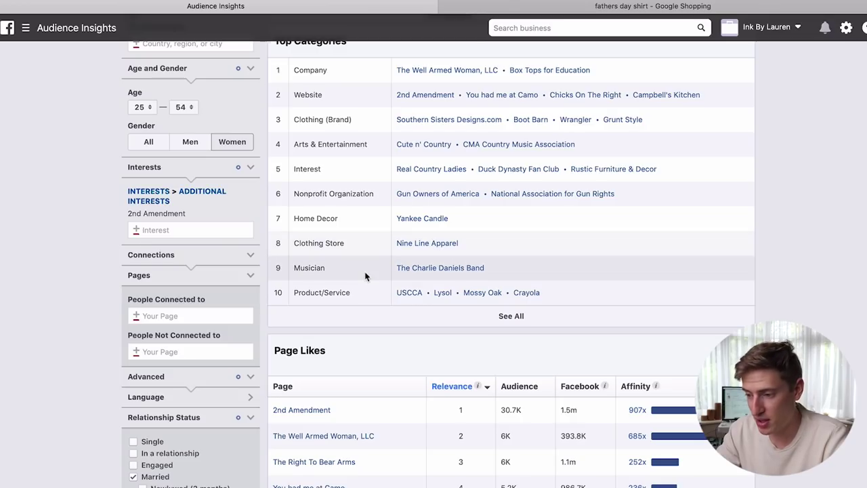
pyautogui.scroll(3, 366, 275)
pyautogui.scroll(1, 366, 275)
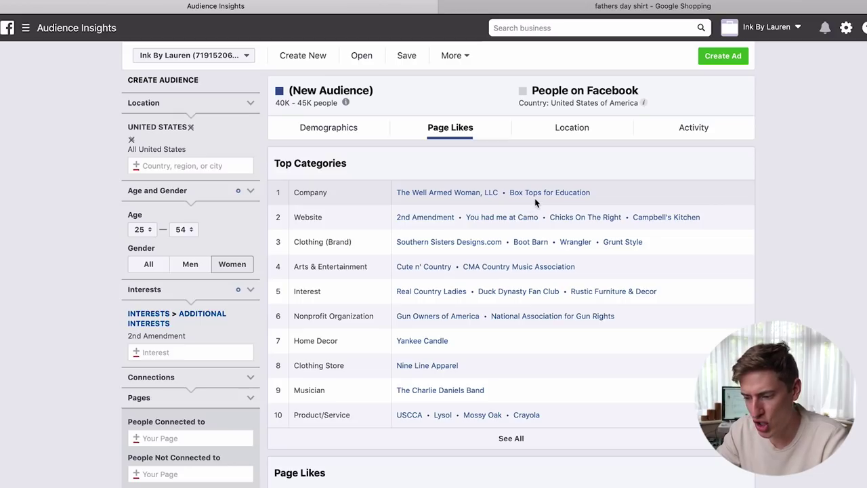
pyautogui.scroll(-1, 535, 198)
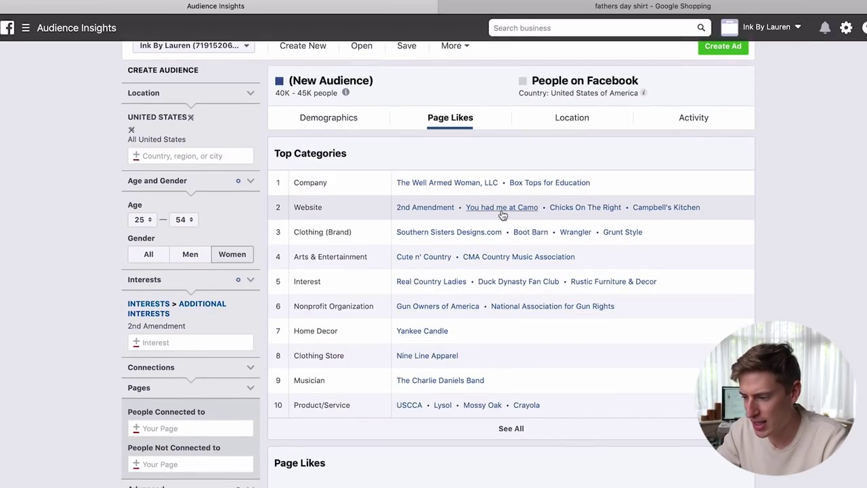
pyautogui.scroll(-2, 502, 214)
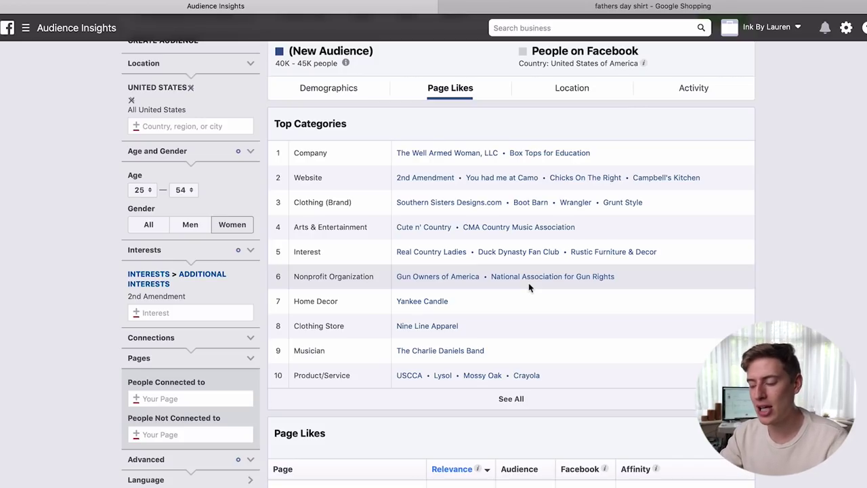
pyautogui.scroll(-3, 529, 284)
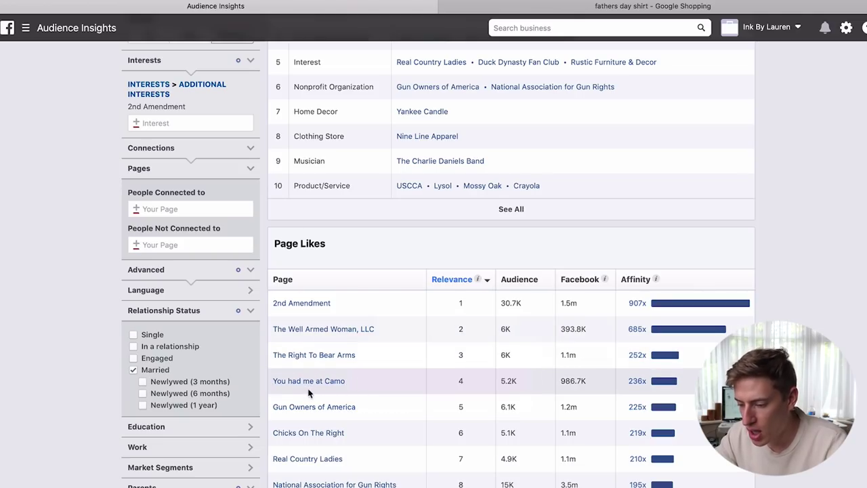
pyautogui.scroll(2, 172, 191)
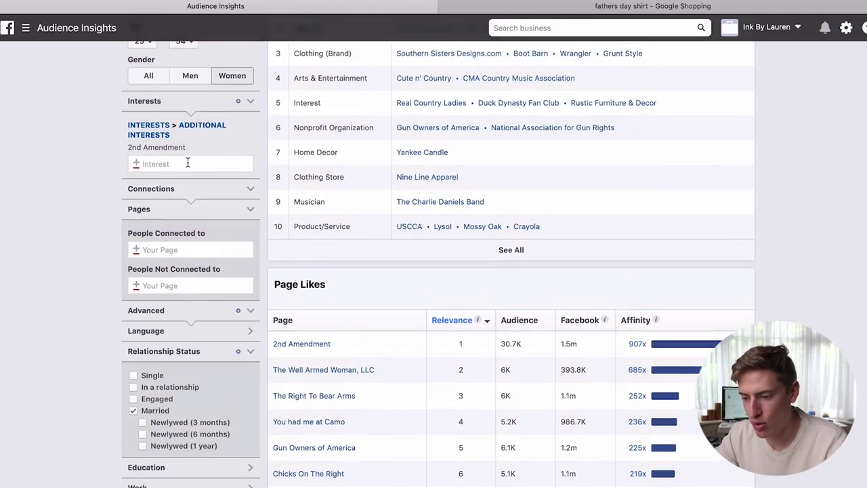
# Add the Right to keep and bear arms interest and review the 80K–90K audience's Page Likes.
pyautogui.click(188, 162)
pyautogui.write('the right to bear')
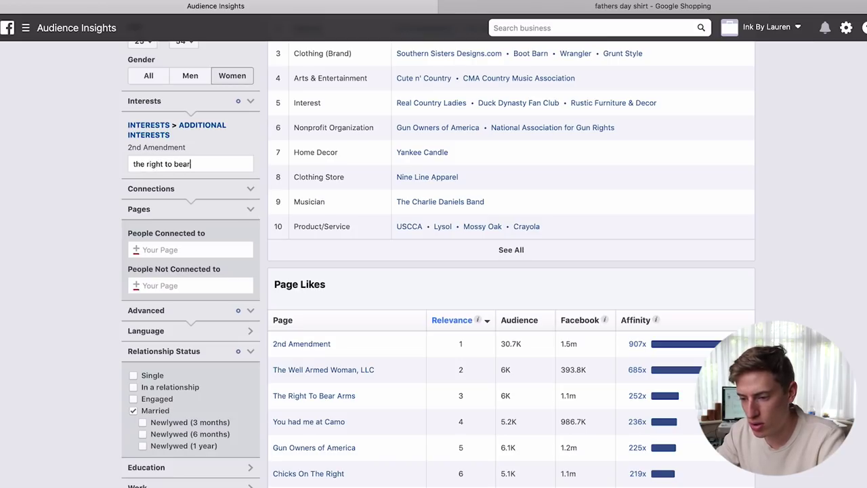
pyautogui.write(' arms')
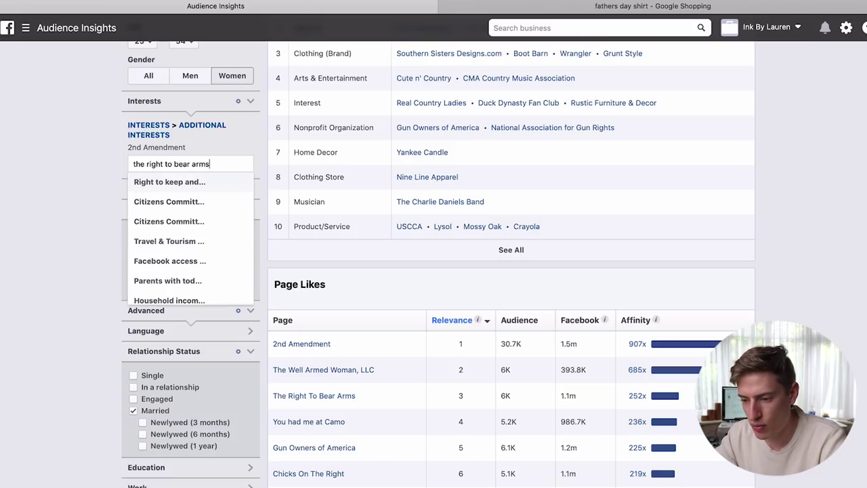
pyautogui.click(170, 183)
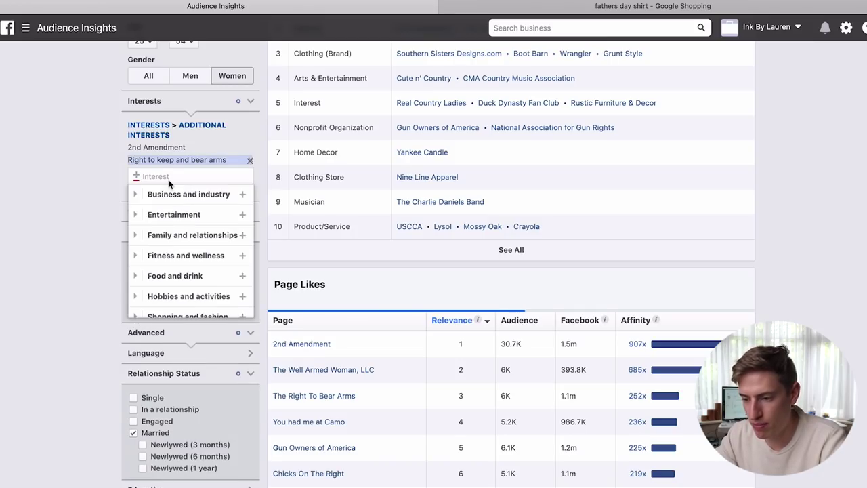
pyautogui.scroll(5, 94, 205)
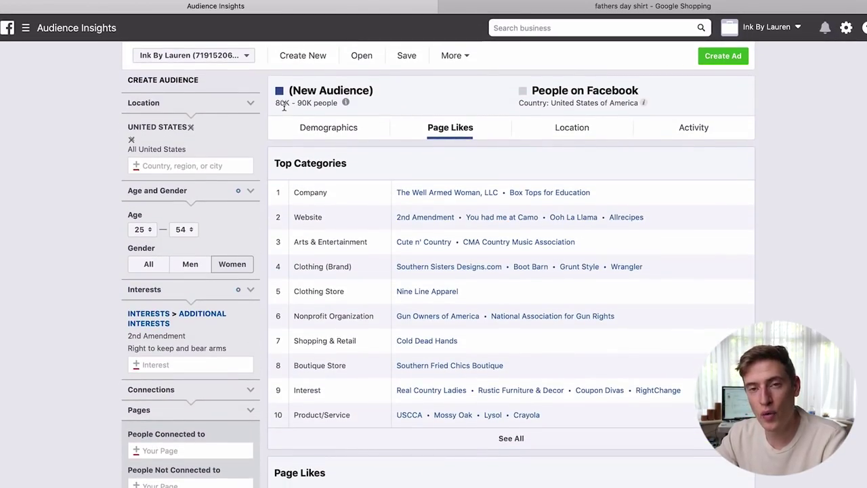
pyautogui.scroll(-5, 424, 166)
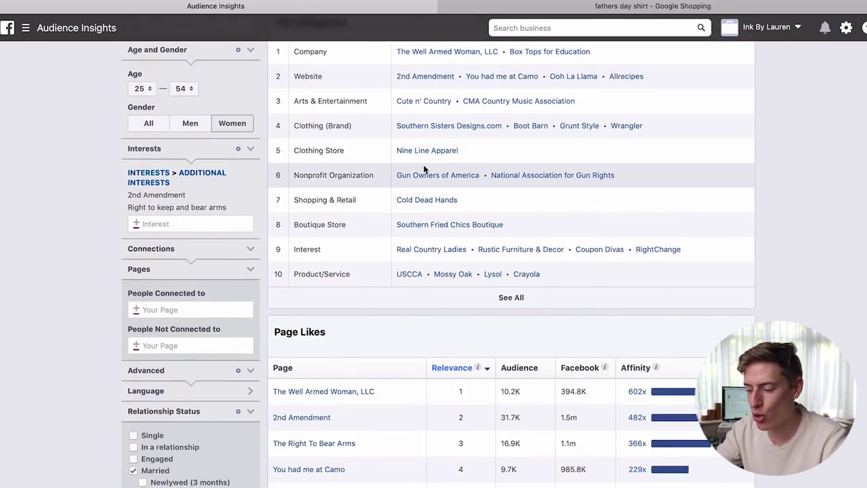
pyautogui.scroll(-6, 424, 166)
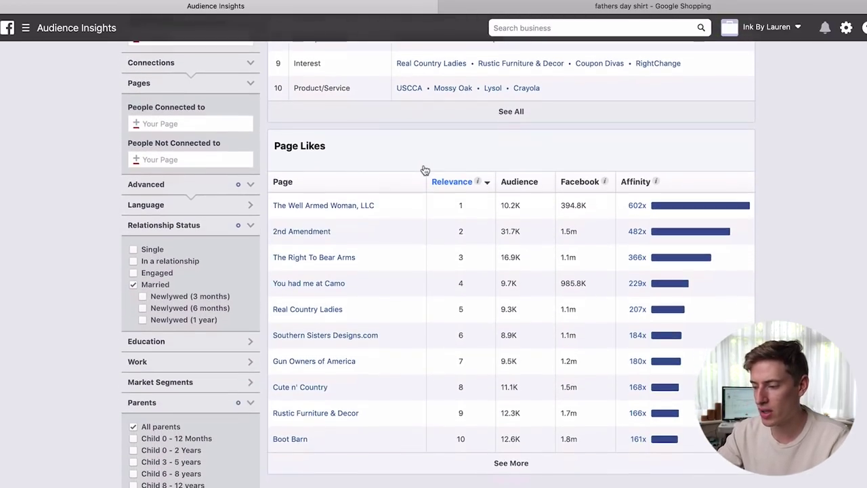
pyautogui.moveTo(655, 183)
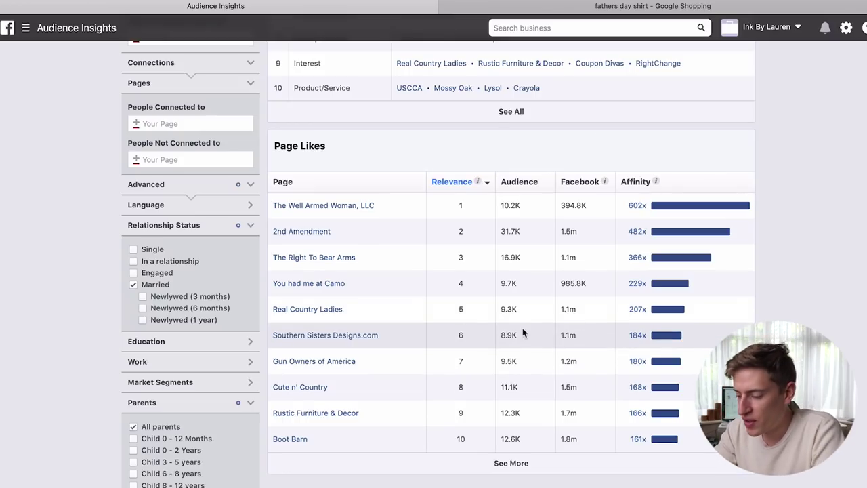
pyautogui.moveTo(646, 211)
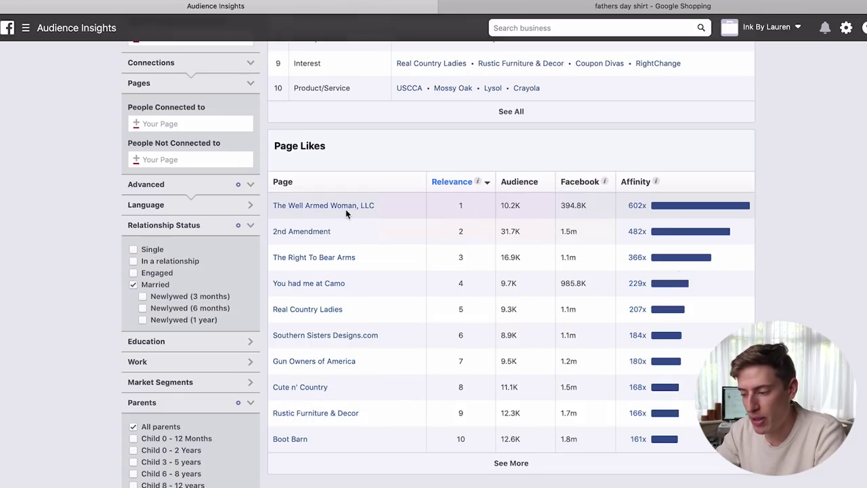
pyautogui.moveTo(649, 293)
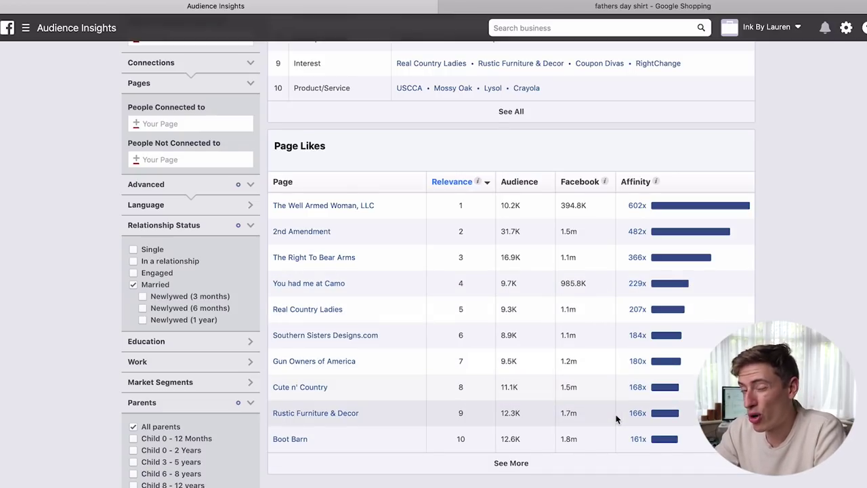
pyautogui.moveTo(638, 439)
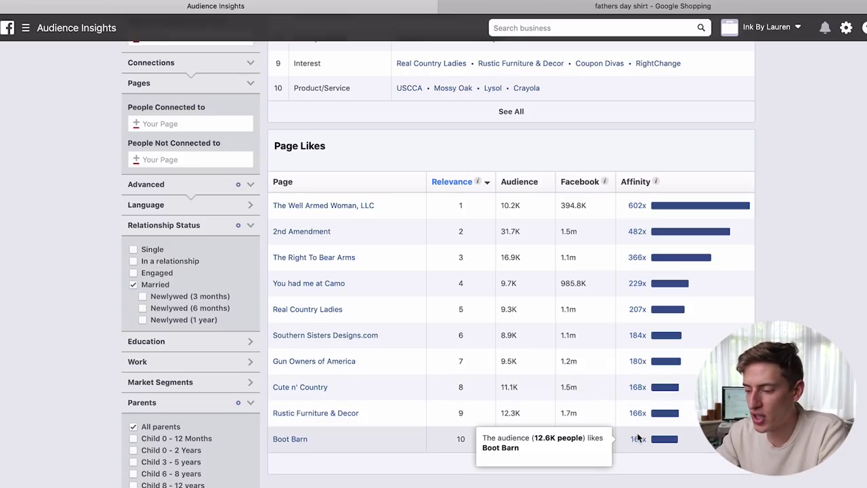
pyautogui.scroll(4, 638, 438)
pyautogui.scroll(-5, 639, 438)
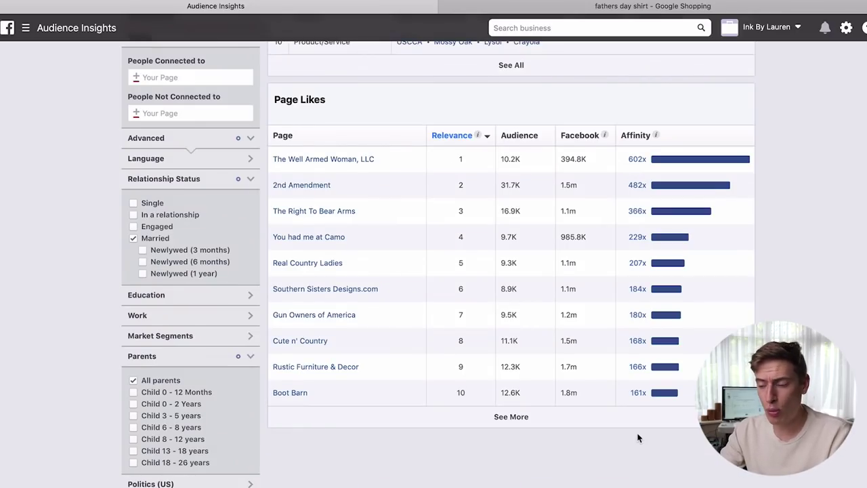
pyautogui.scroll(5, 639, 438)
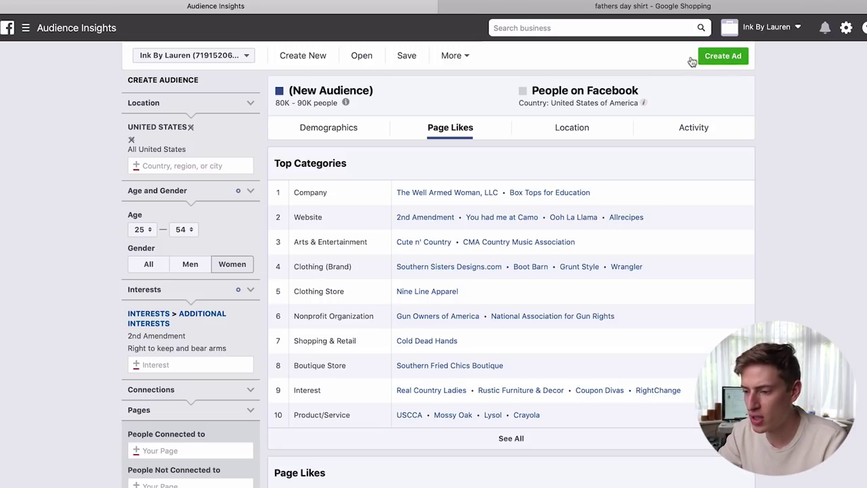
# Start a new audience via More > Create New and switch the gender to Men.
pyautogui.click(450, 58)
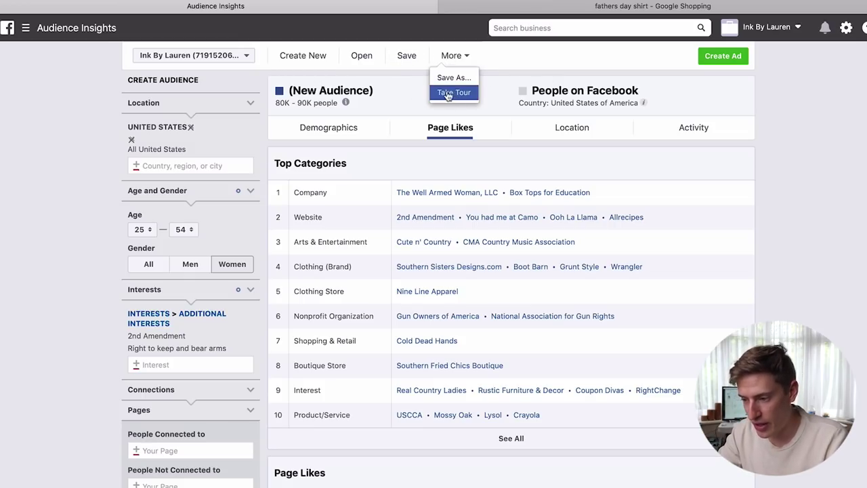
pyautogui.click(290, 58)
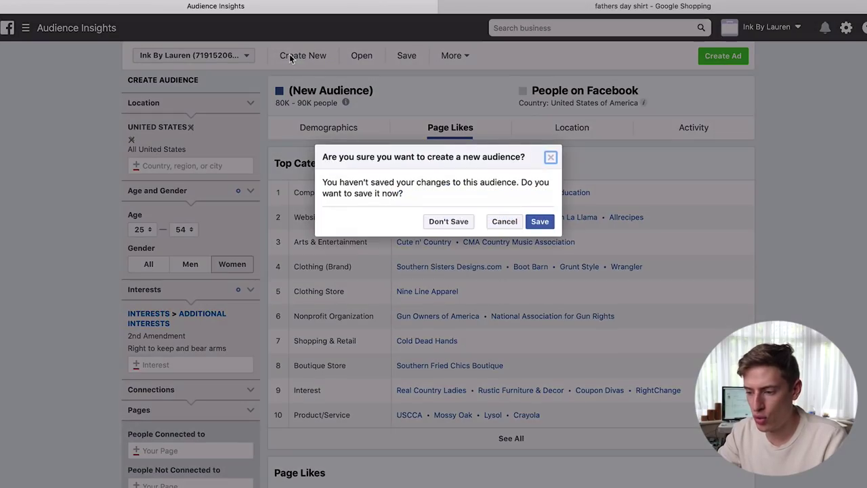
pyautogui.click(551, 159)
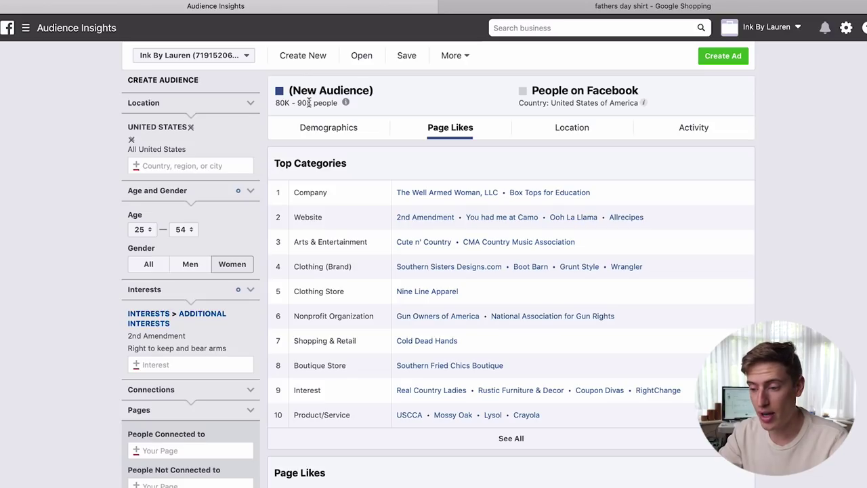
pyautogui.moveTo(309, 102); pyautogui.dragTo(271, 103)
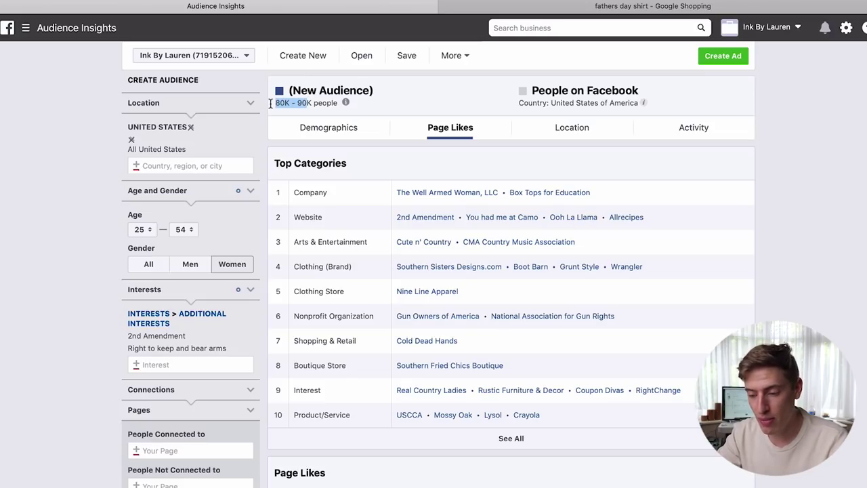
pyautogui.click(189, 264)
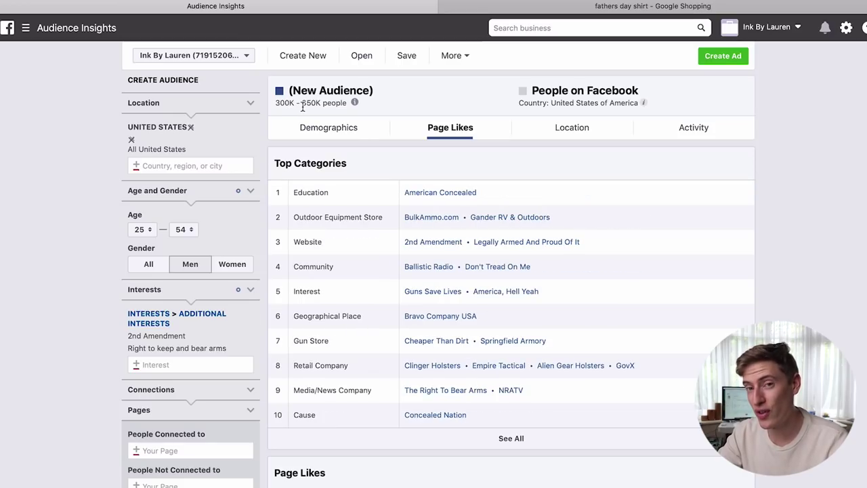
# Set the gender back to Women, returning the audience to 80K–90K people.
pyautogui.click(219, 264)
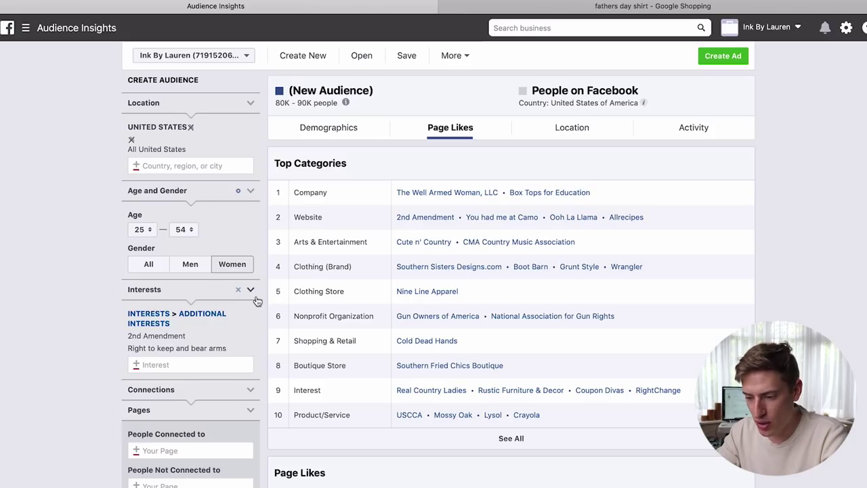
# Remove the All parents filter and keep Married as the relationship status.
pyautogui.scroll(-5, 186, 346)
pyautogui.scroll(-3, 187, 346)
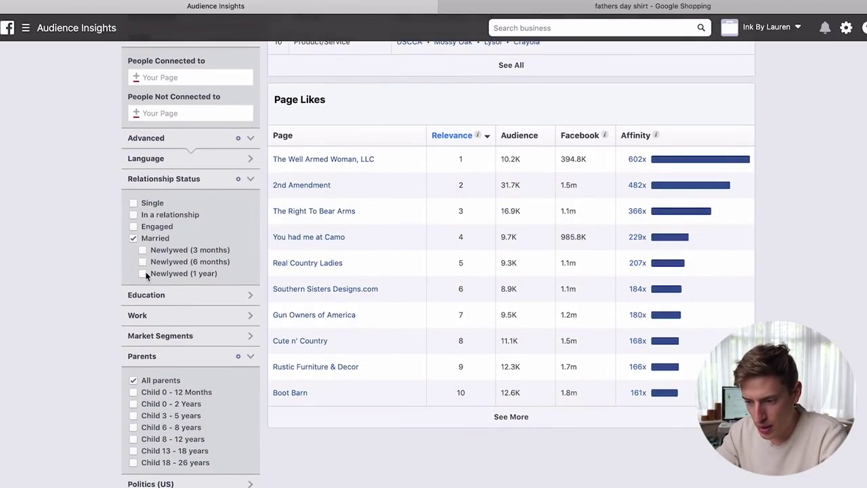
pyautogui.click(142, 251)
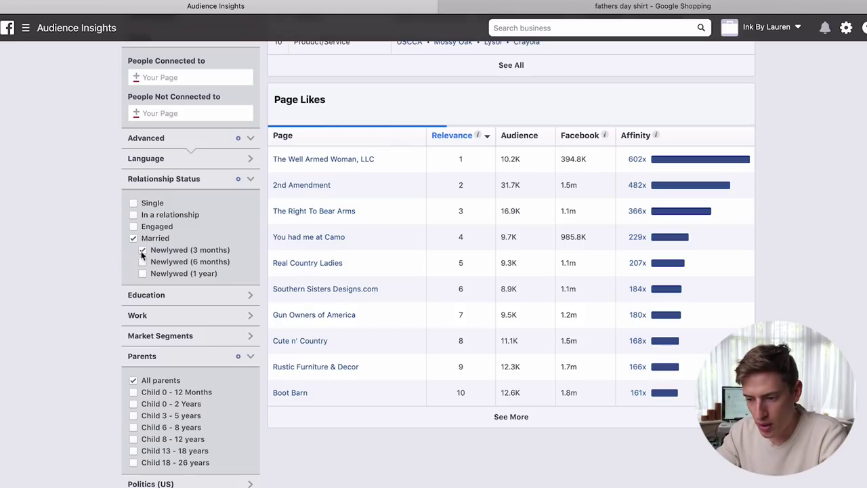
pyautogui.scroll(1, 141, 254)
pyautogui.click(134, 271)
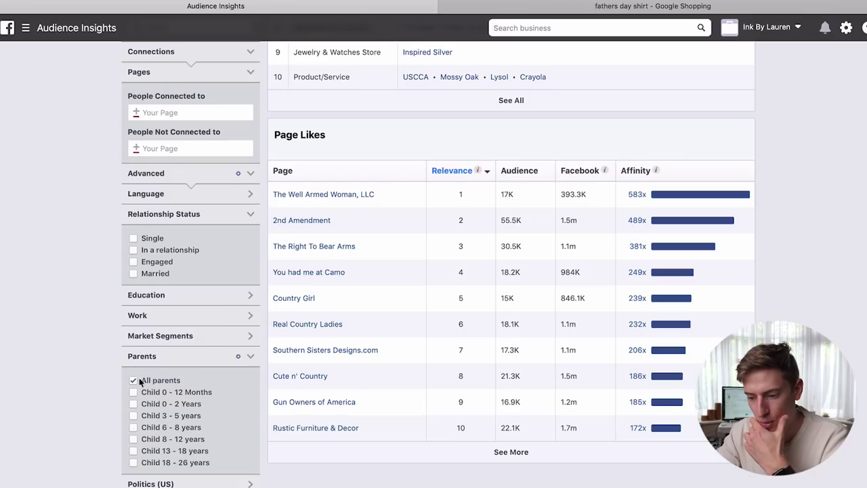
pyautogui.click(135, 380)
pyautogui.click(134, 273)
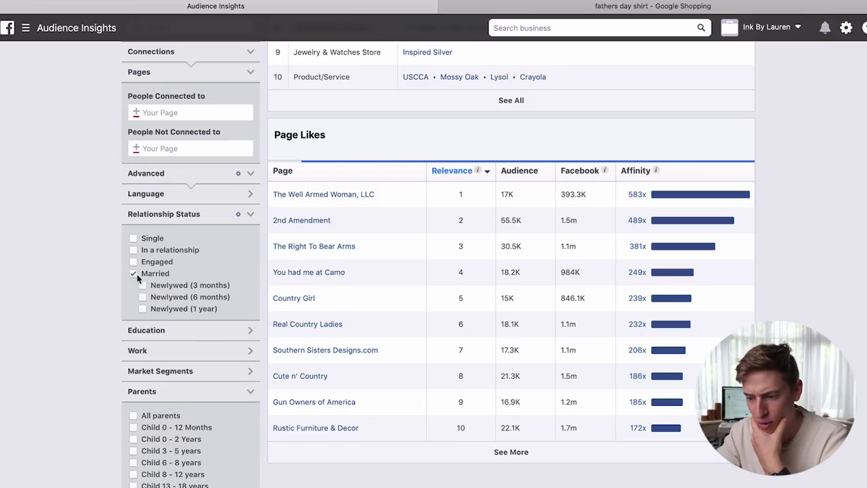
pyautogui.click(141, 309)
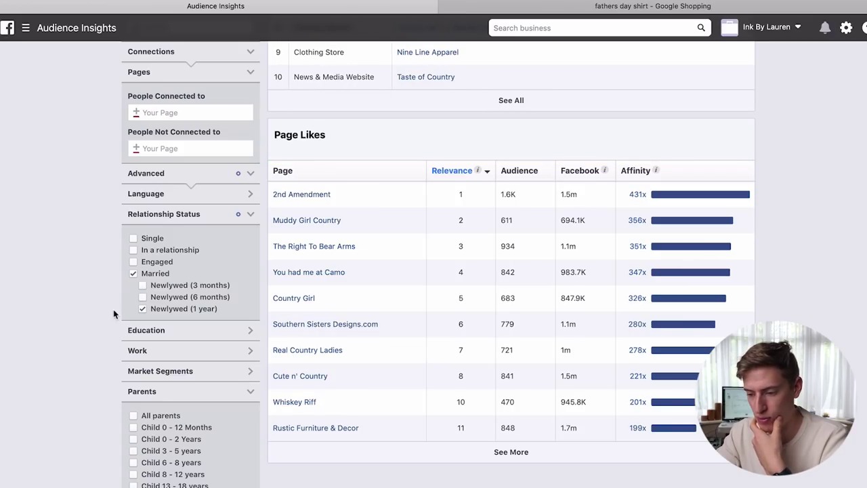
pyautogui.scroll(5, 113, 309)
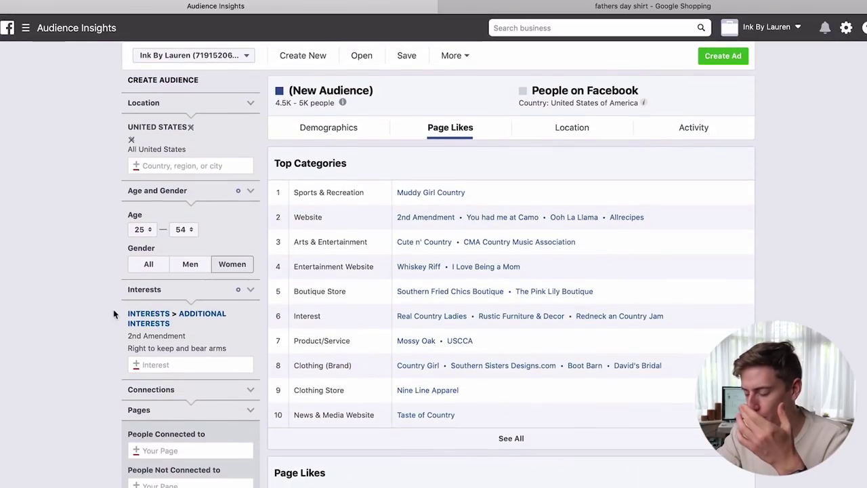
pyautogui.scroll(-1, 113, 309)
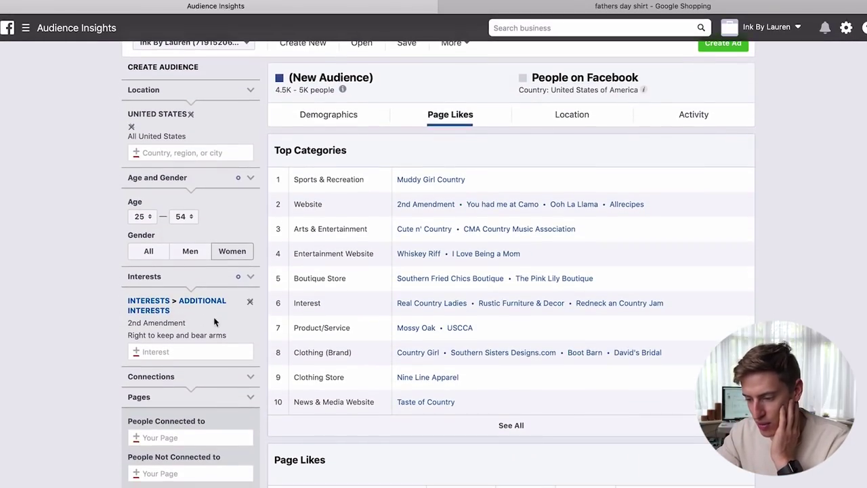
# Remove the 2nd Amendment and Right to keep and bear arms interests and the Newlywed (1 year) filter.
pyautogui.click(252, 326)
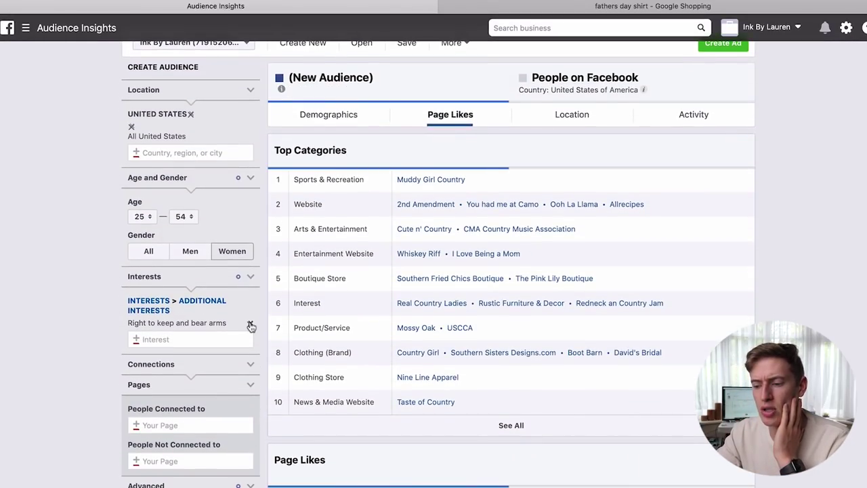
pyautogui.click(250, 325)
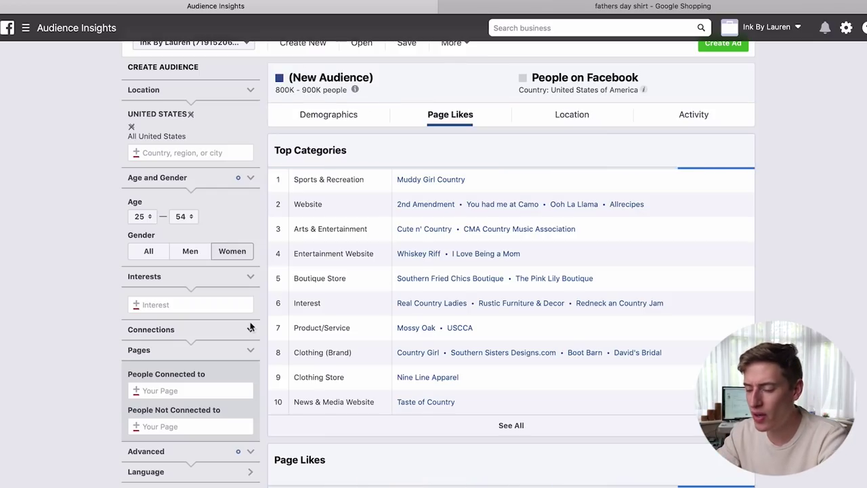
pyautogui.scroll(-5, 249, 327)
pyautogui.scroll(-2, 249, 327)
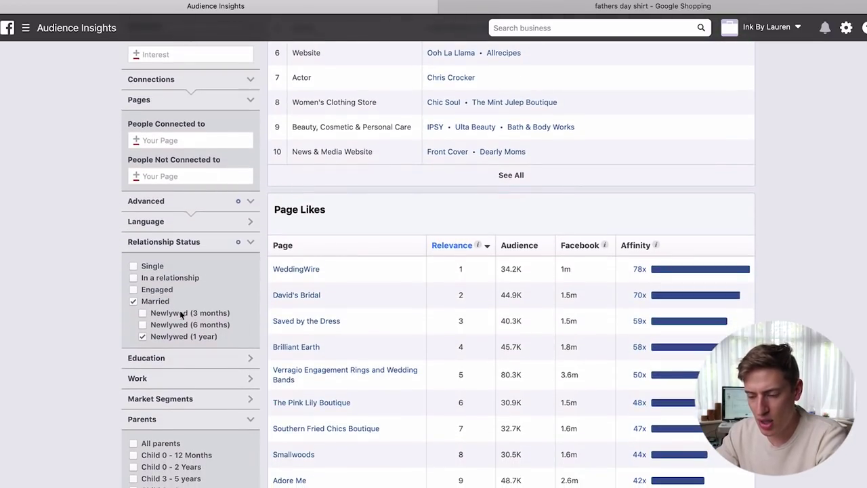
pyautogui.click(142, 337)
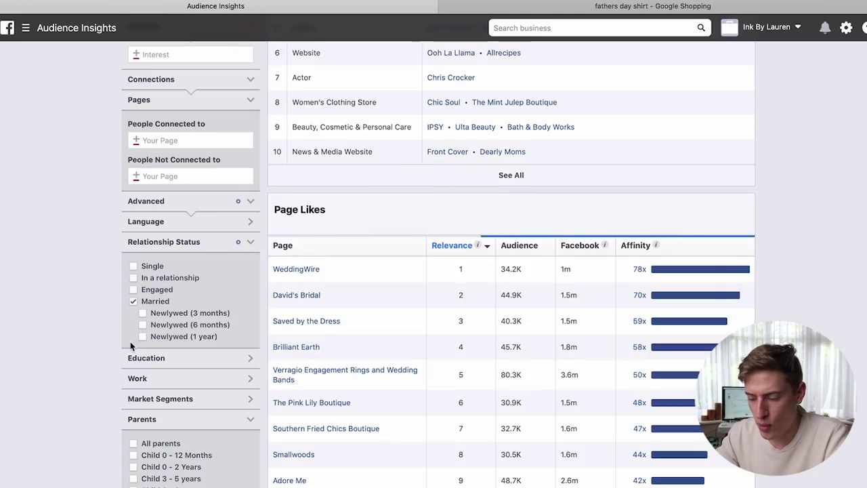
pyautogui.scroll(4, 130, 341)
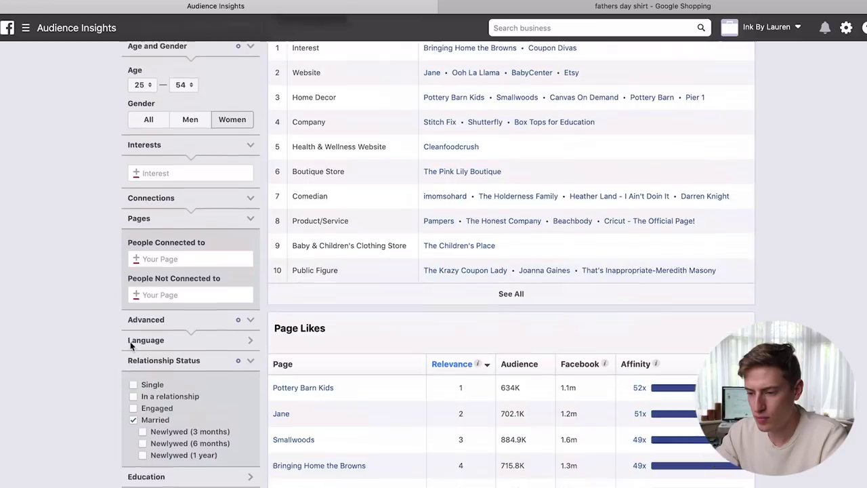
# Add Bartender as an interest for the married audience.
pyautogui.scroll(1, 130, 342)
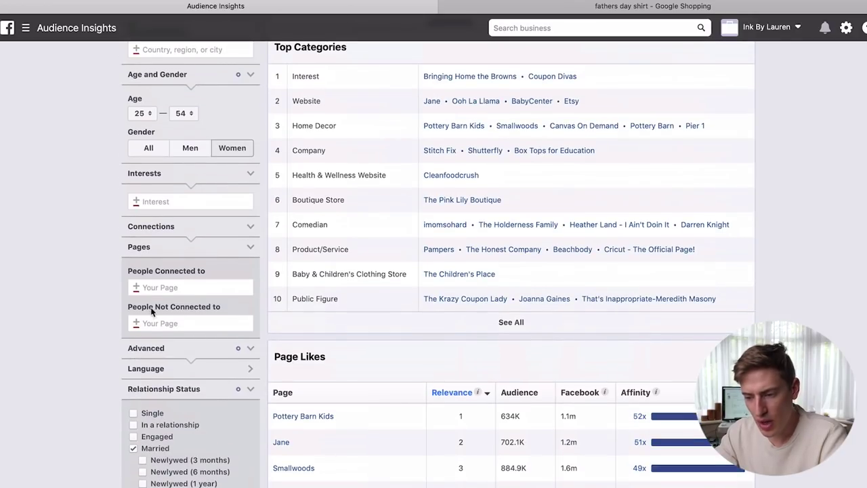
pyautogui.click(195, 202)
pyautogui.write('bart')
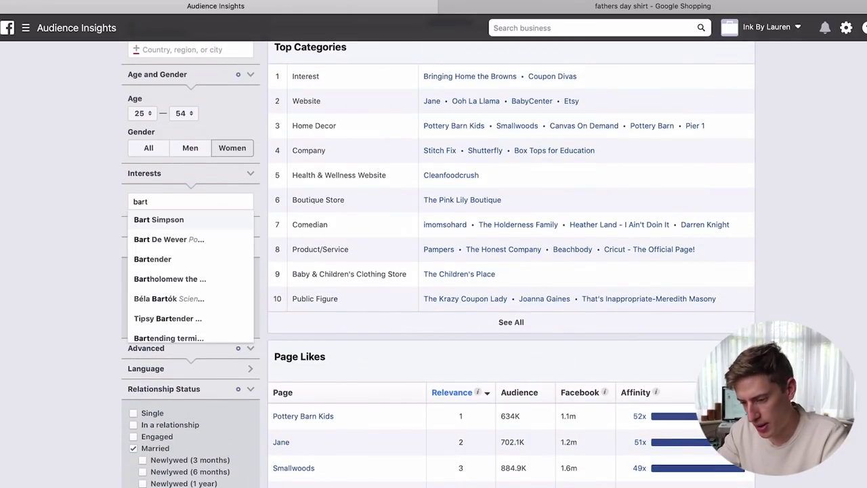
pyautogui.write('end')
pyautogui.click(187, 219)
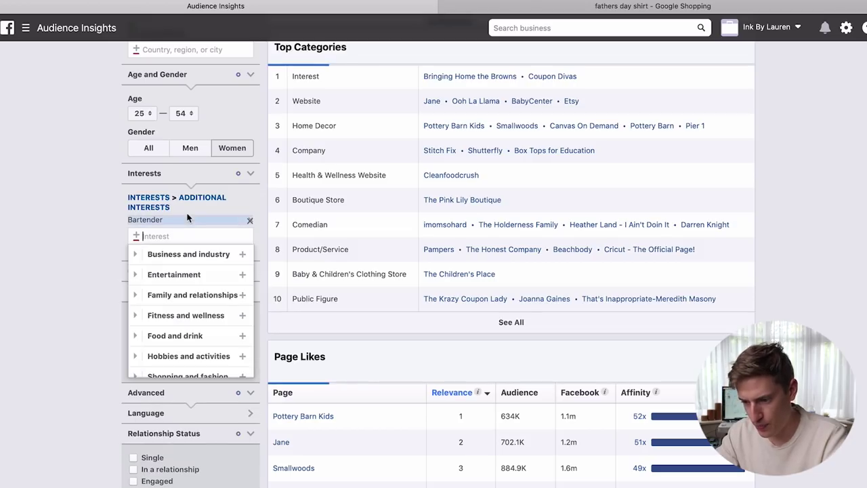
pyautogui.click(56, 231)
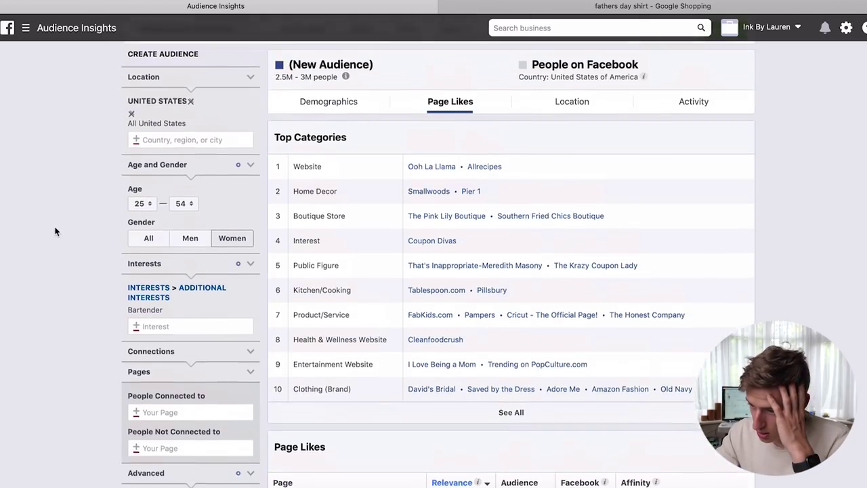
pyautogui.scroll(-5, 315, 116)
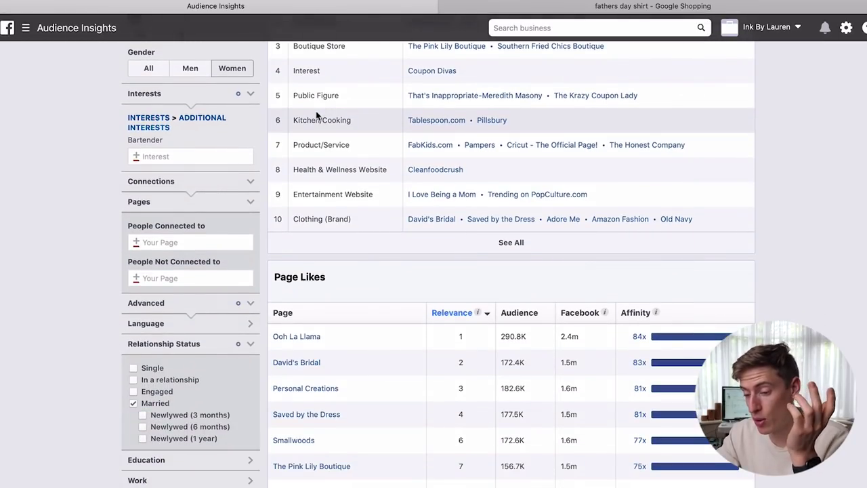
pyautogui.scroll(5, 193, 337)
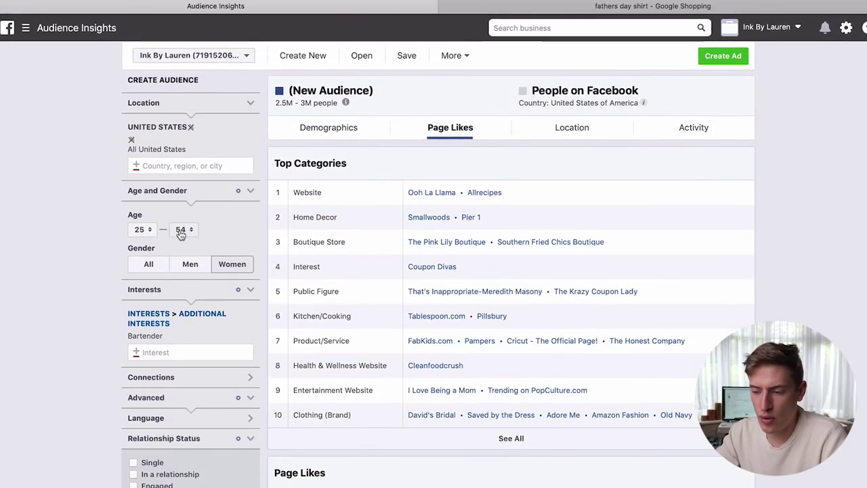
# Set the audience gender to All.
pyautogui.click(189, 263)
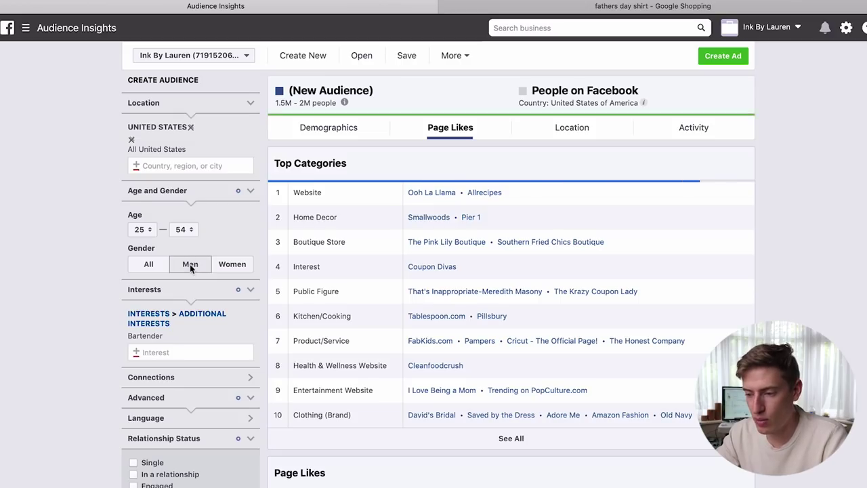
pyautogui.click(151, 269)
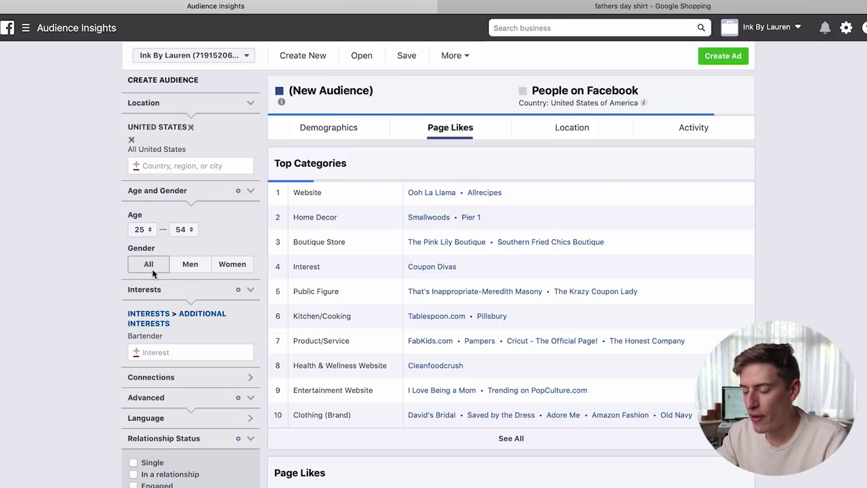
pyautogui.scroll(-5, 153, 272)
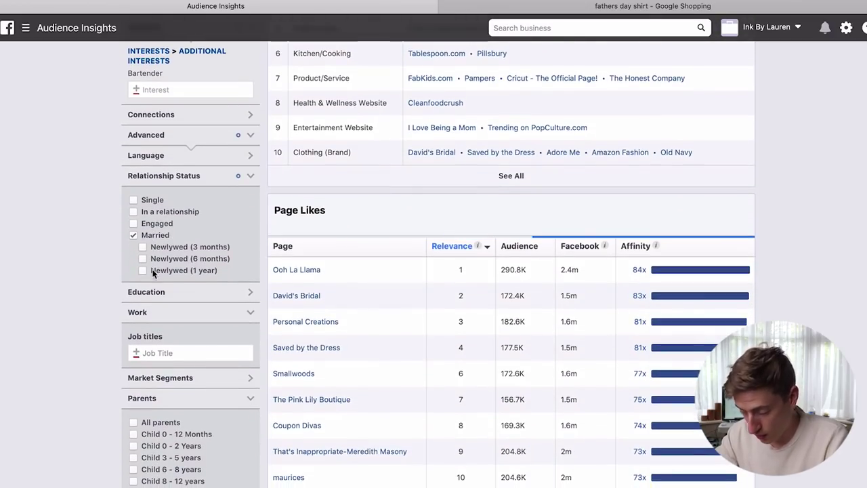
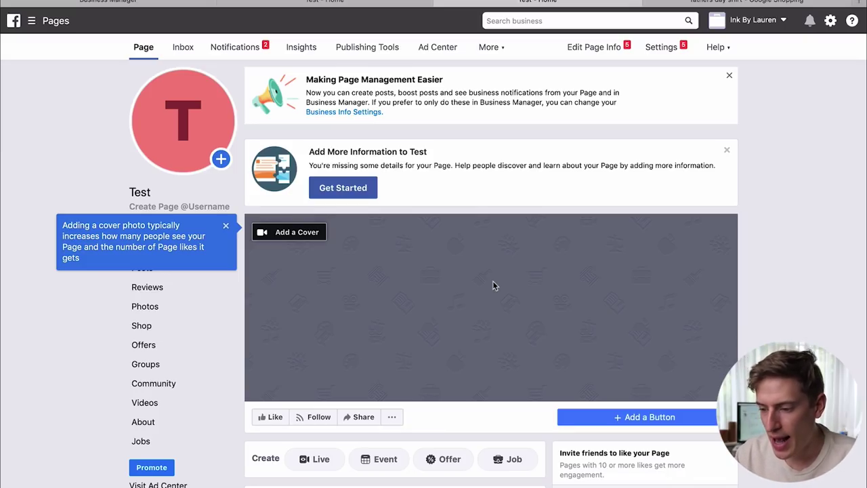
# Dismiss the 'Making Page Management Easier' banner and the 'Add More Information to Test' card.
pyautogui.scroll(-3, 506, 354)
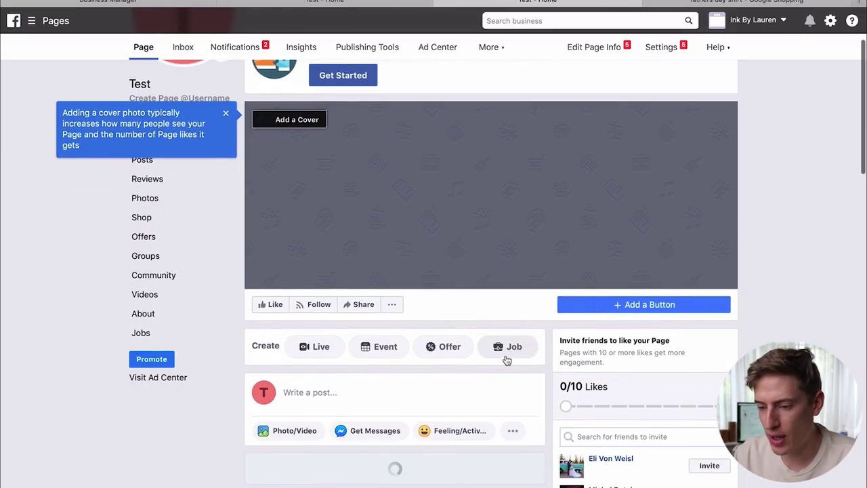
pyautogui.scroll(3, 506, 360)
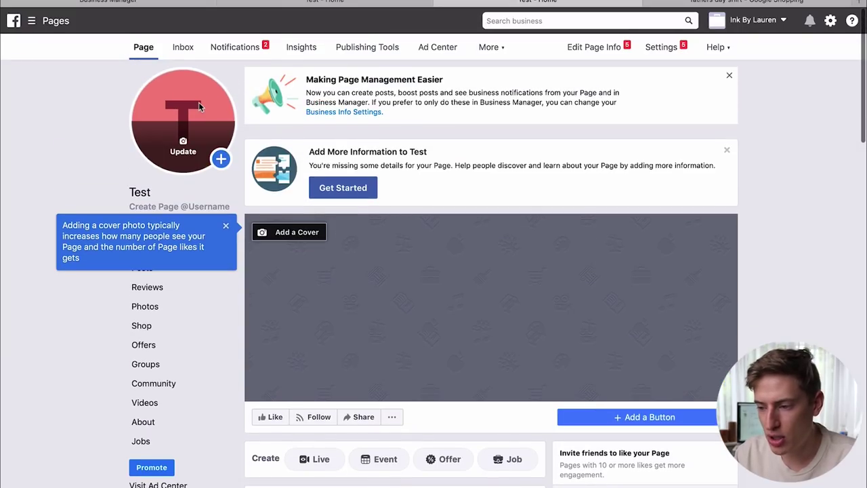
pyautogui.click(730, 78)
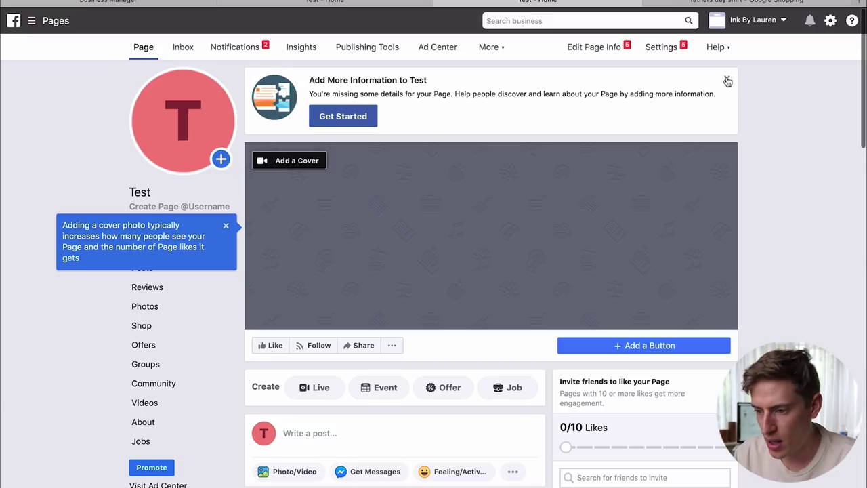
pyautogui.click(728, 82)
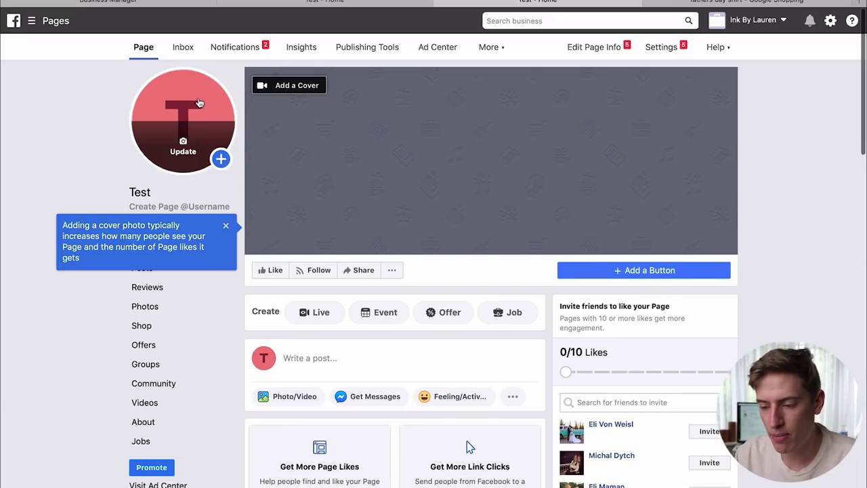
pyautogui.scroll(-3, 375, 373)
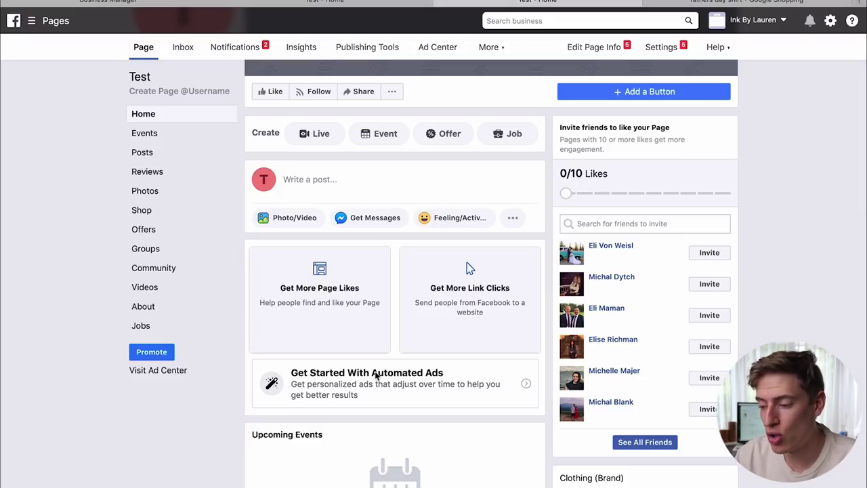
pyautogui.scroll(2, 376, 376)
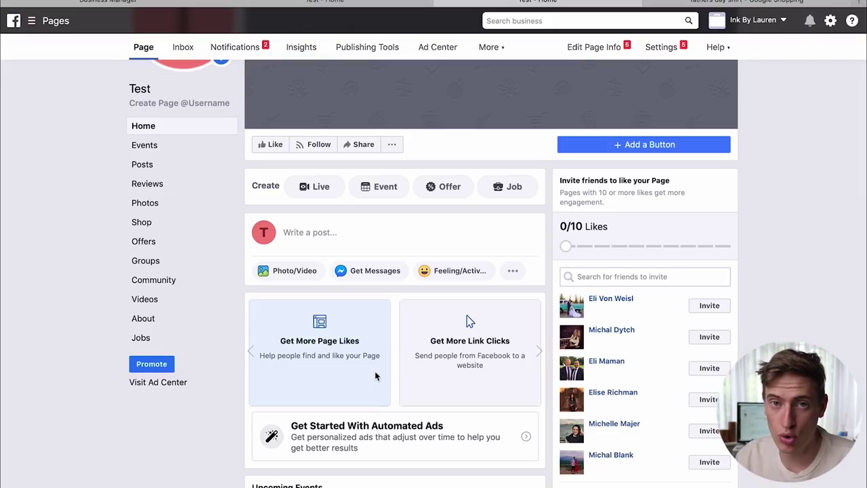
pyautogui.scroll(2, 377, 376)
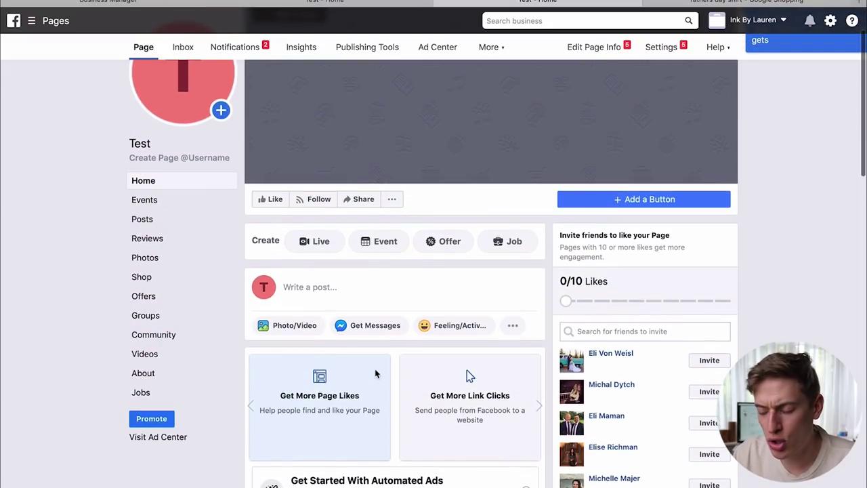
# Start a new Test page post and discard it without publishing.
pyautogui.click(341, 294)
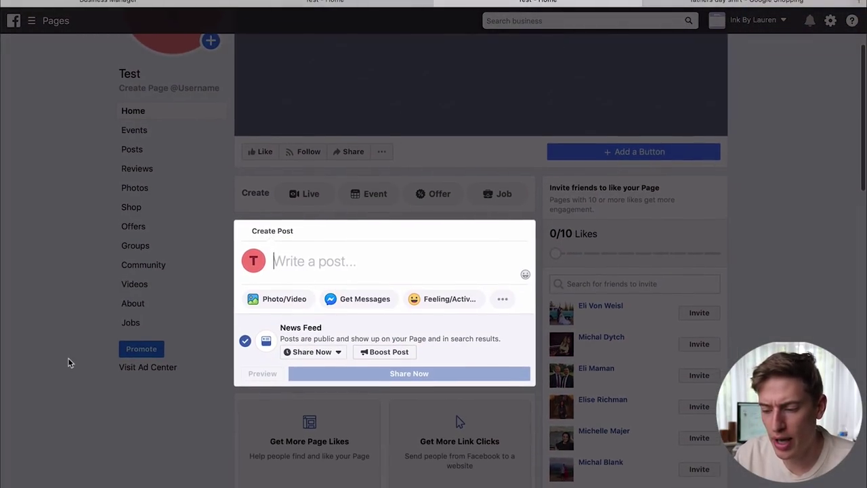
pyautogui.click(68, 359)
pyautogui.scroll(-1, 68, 362)
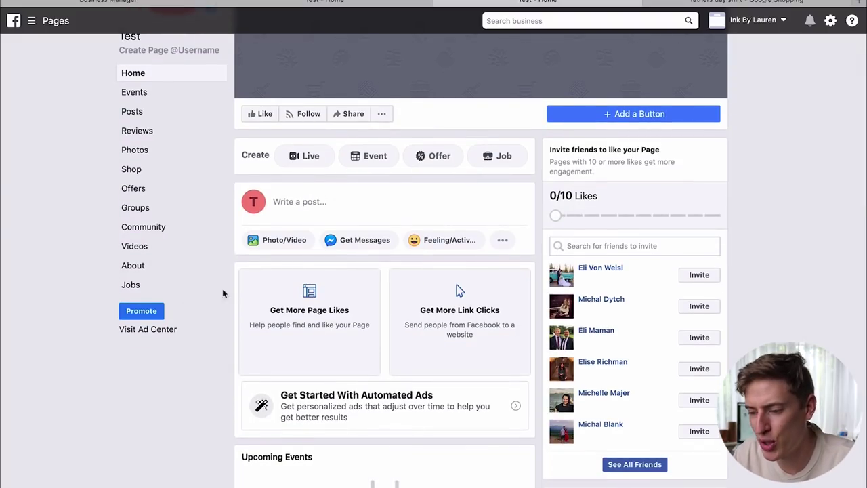
pyautogui.scroll(2, 242, 289)
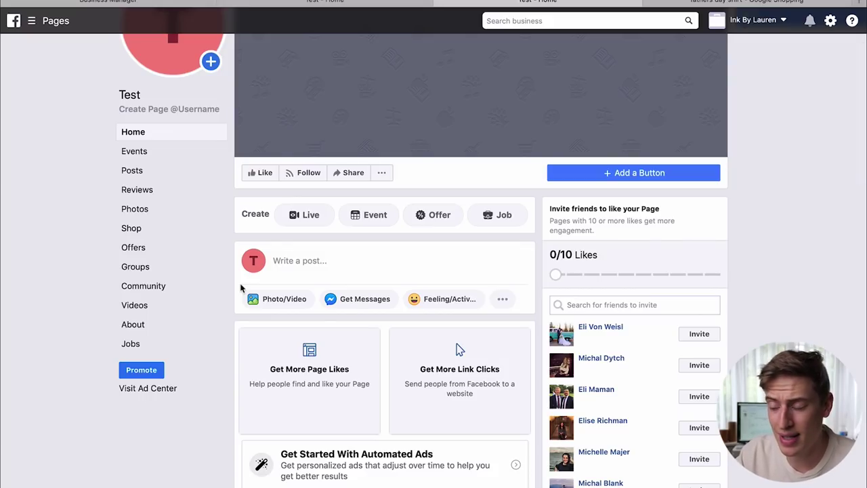
pyautogui.scroll(3, 240, 288)
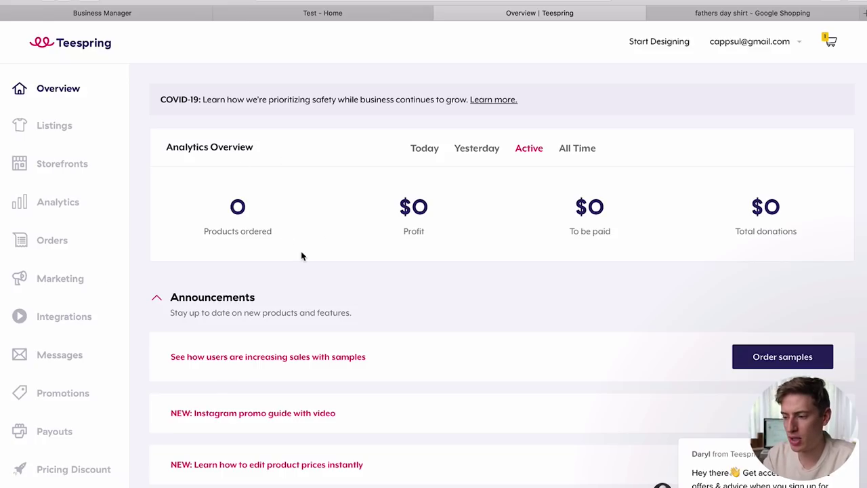
# Go to the Promotions page from the Teespring sidebar.
pyautogui.scroll(-2, 23, 266)
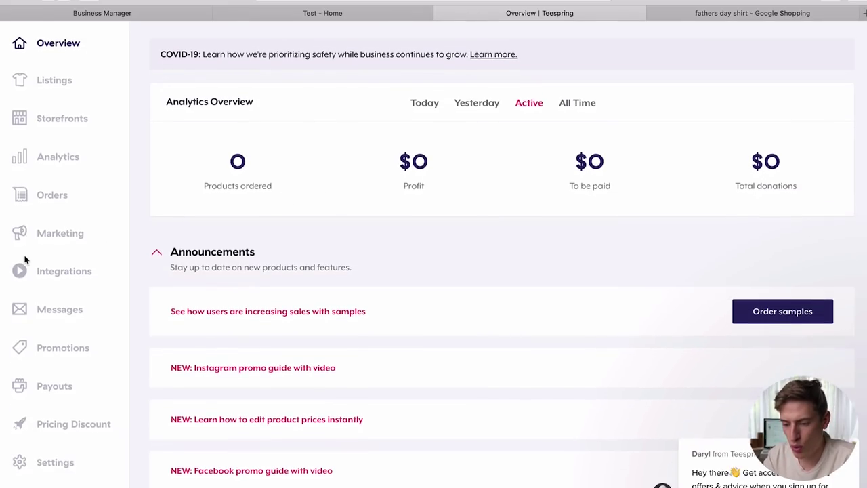
pyautogui.click(54, 327)
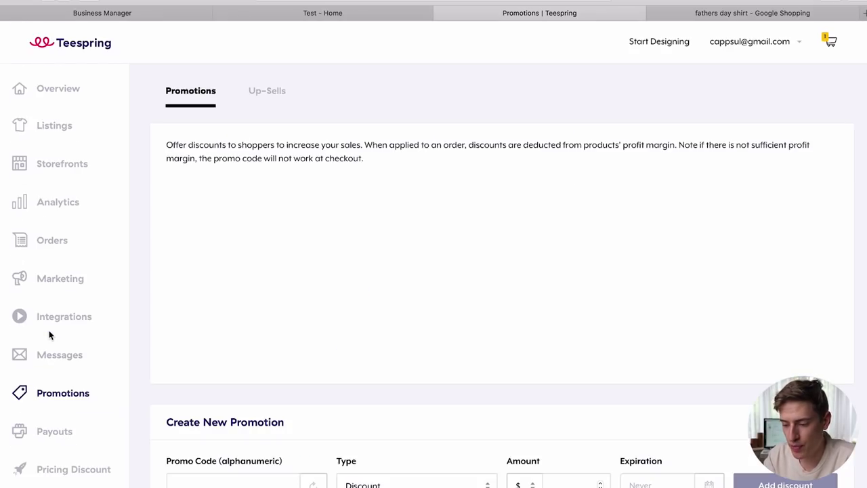
pyautogui.scroll(-2, 269, 347)
pyautogui.scroll(-2, 269, 347)
# Draft a promotion with code FB1 and type Free Shipping (US).
pyautogui.click(256, 366)
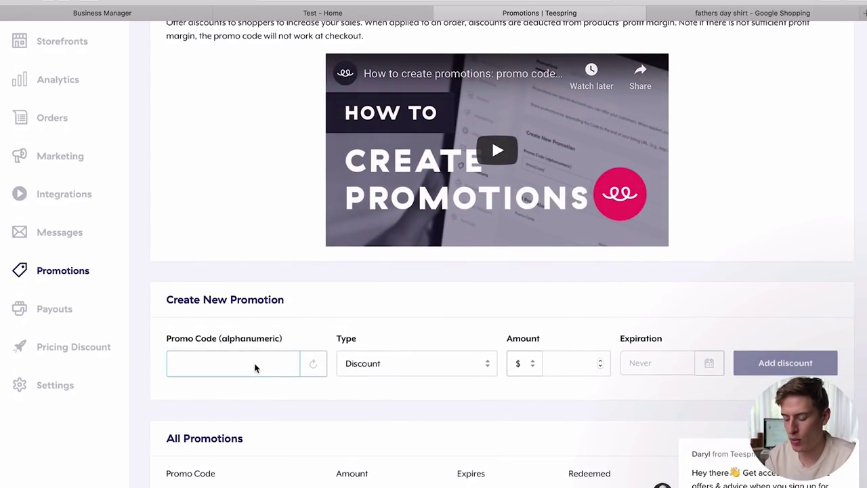
pyautogui.write('FB')
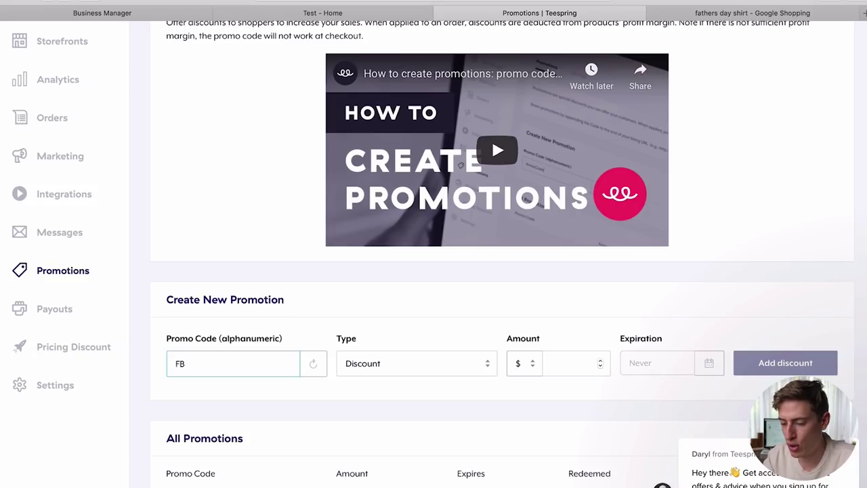
pyautogui.write('1')
pyautogui.click(400, 364)
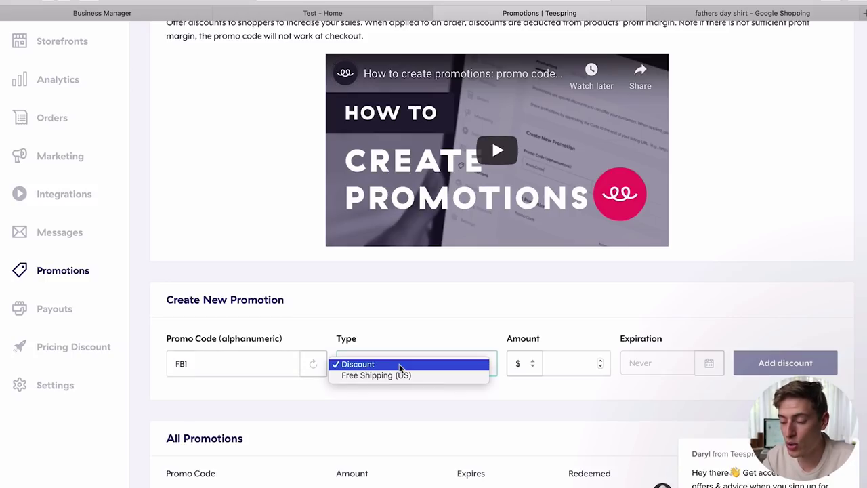
pyautogui.click(391, 378)
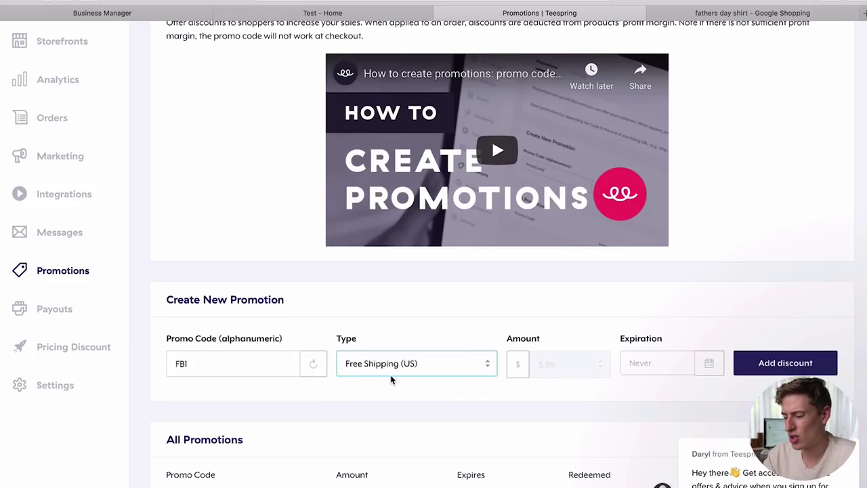
pyautogui.scroll(-2, 628, 305)
# After FB1 is rejected, change the code to FBSPECIAL and add the discount.
pyautogui.click(766, 285)
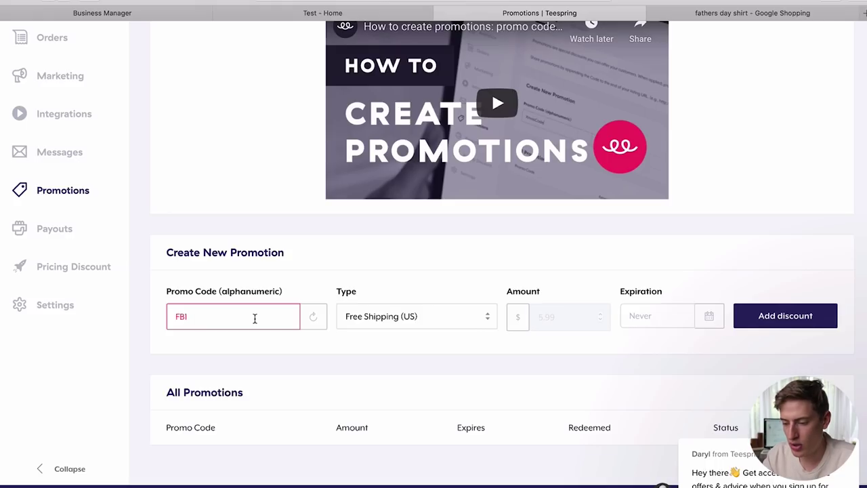
pyautogui.press('BackSpace')
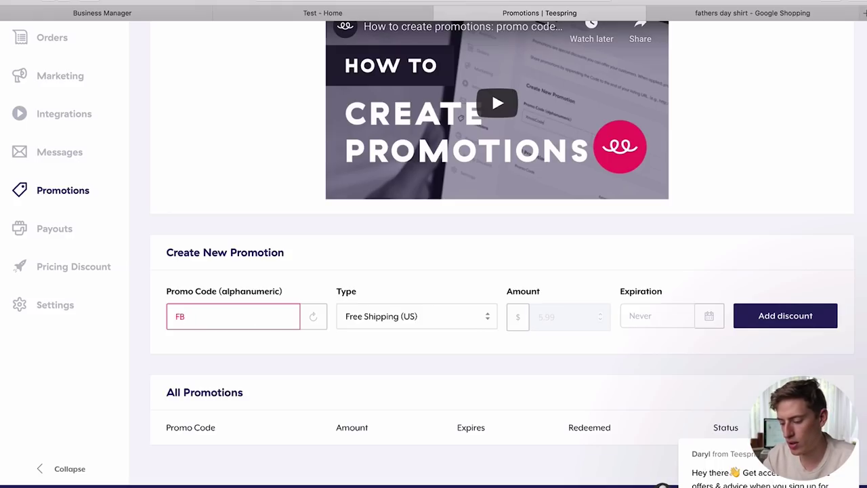
pyautogui.write('10')
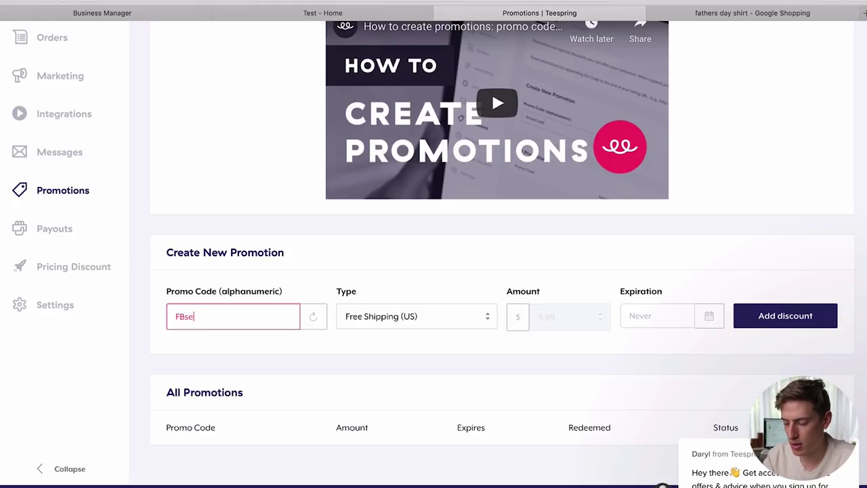
pyautogui.press('BackSpace')
pyautogui.press('BackSpace')
pyautogui.write('SOC')
pyautogui.press('BackSpace')
pyautogui.press('BackSpace')
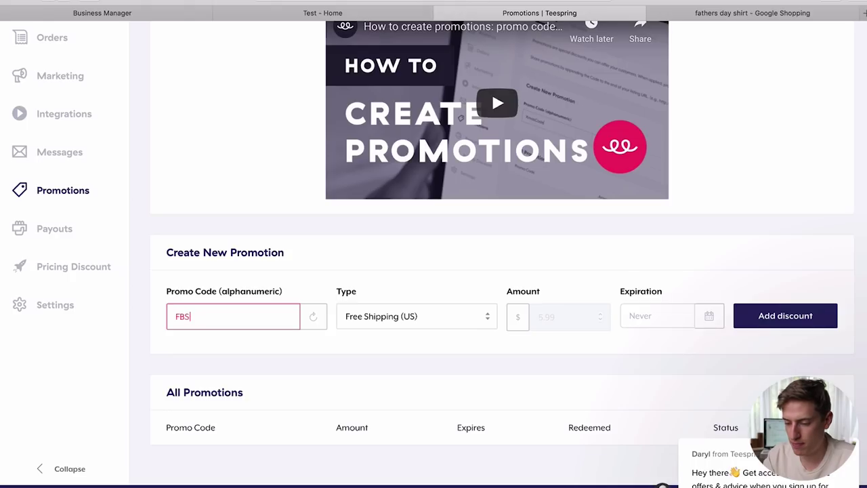
pyautogui.write('OCI')
pyautogui.press('BackSpace')
pyautogui.press('BackSpace')
pyautogui.press('BackSpace')
pyautogui.write('PECIAL')
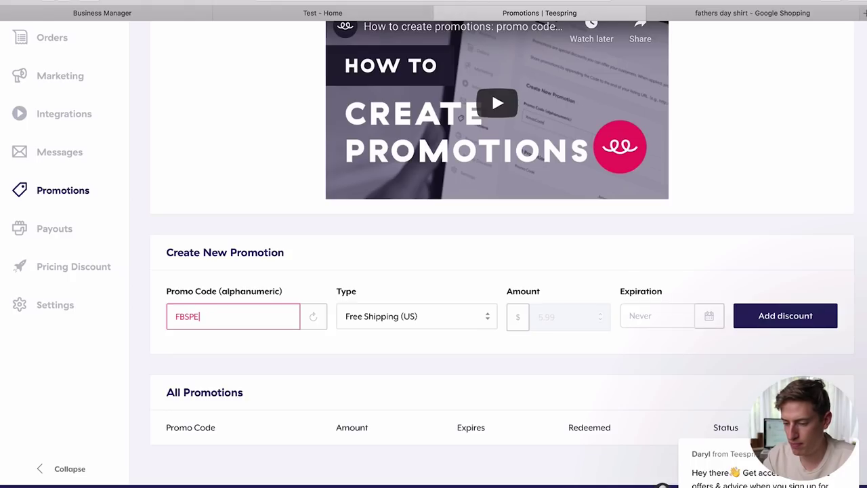
pyautogui.click(783, 324)
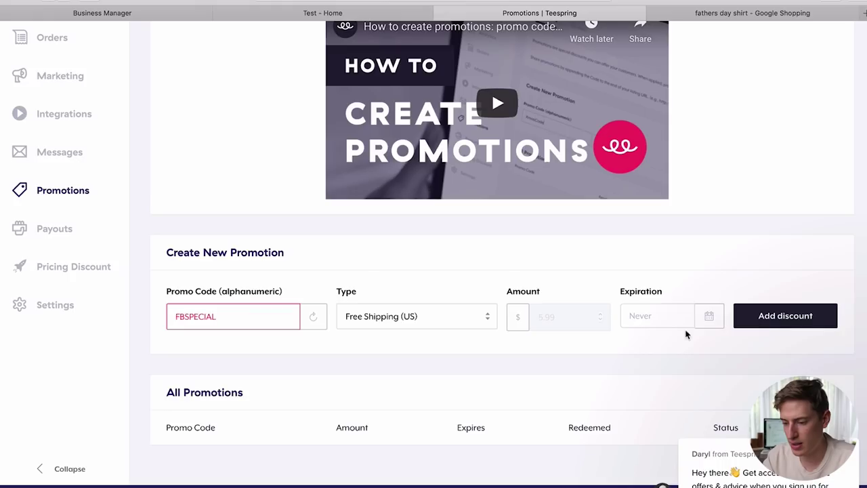
pyautogui.scroll(-3, 192, 467)
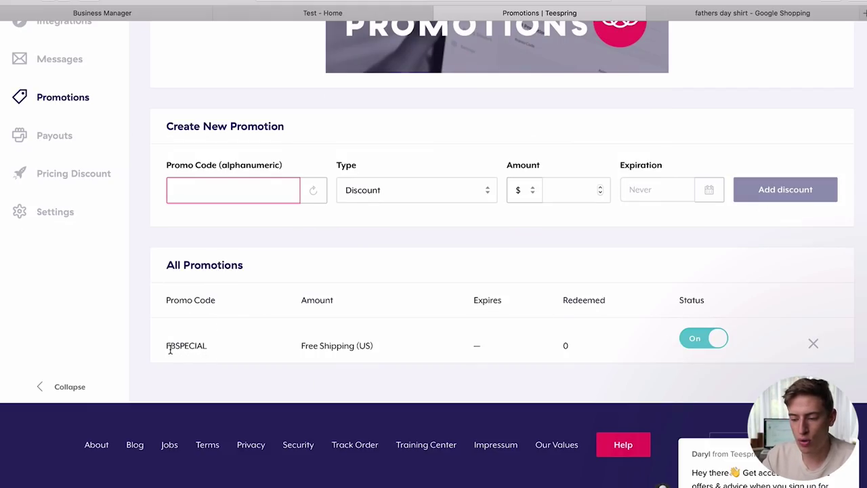
pyautogui.moveTo(166, 347); pyautogui.dragTo(204, 344)
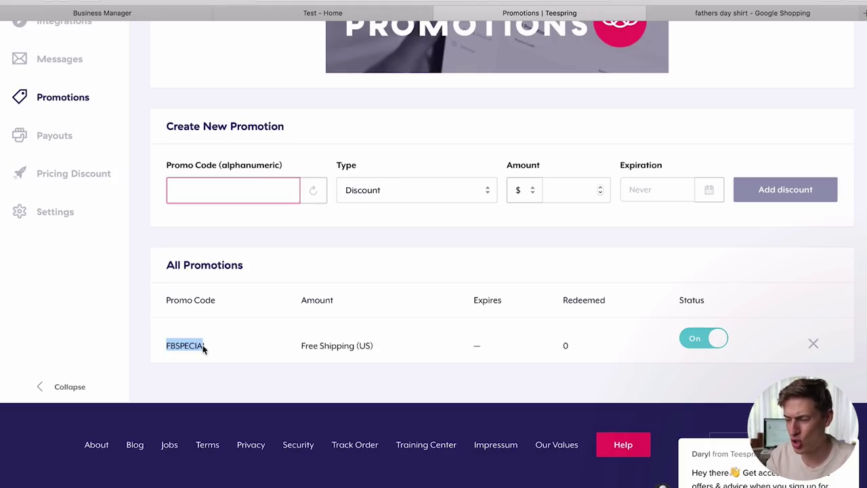
pyautogui.scroll(2, 203, 349)
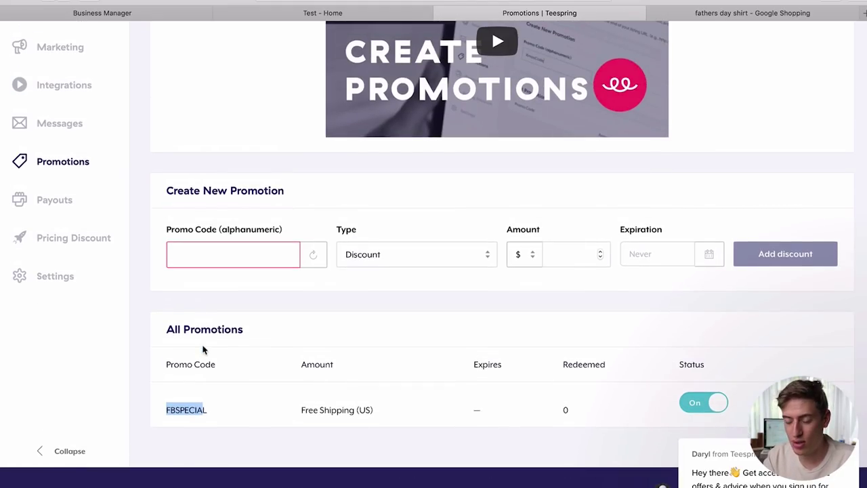
pyautogui.scroll(2, 203, 349)
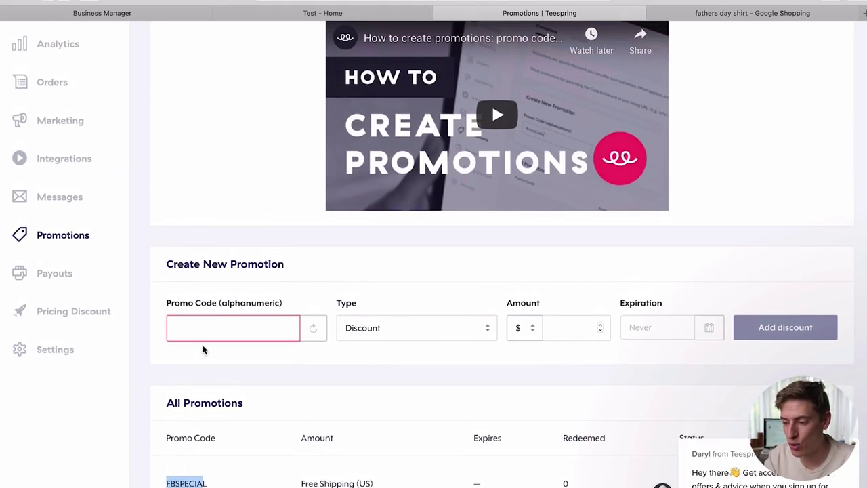
pyautogui.scroll(3, 202, 349)
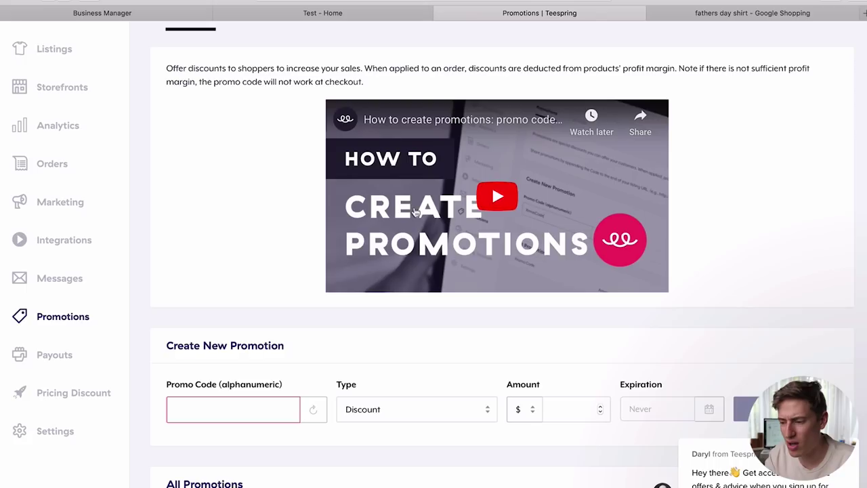
pyautogui.scroll(2, 497, 216)
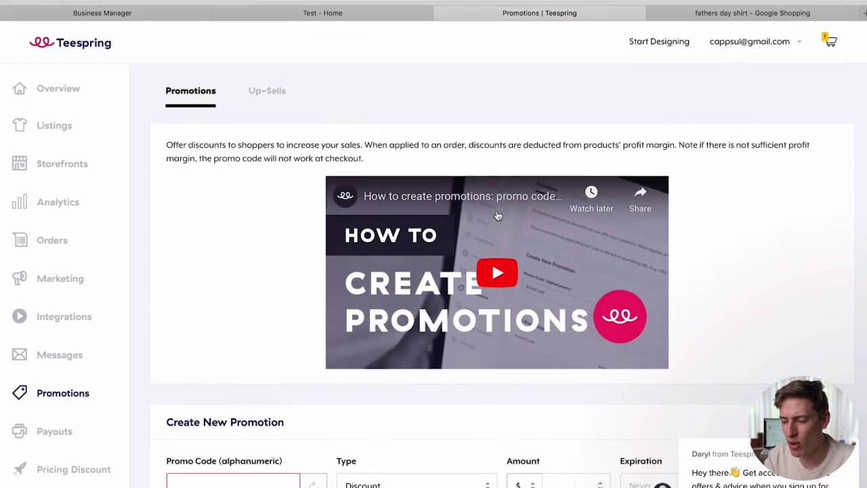
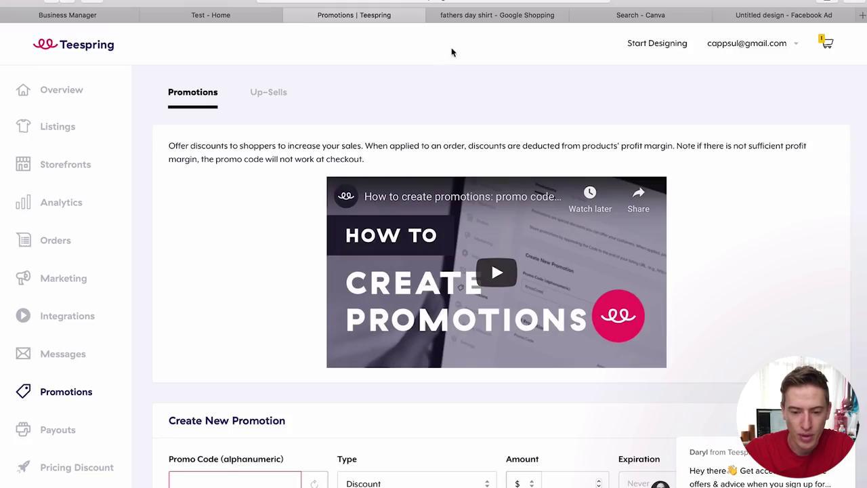
# From Teespring Listings, open the TEST product and save its white shirt image to the Desktop as 560.
pyautogui.click(65, 128)
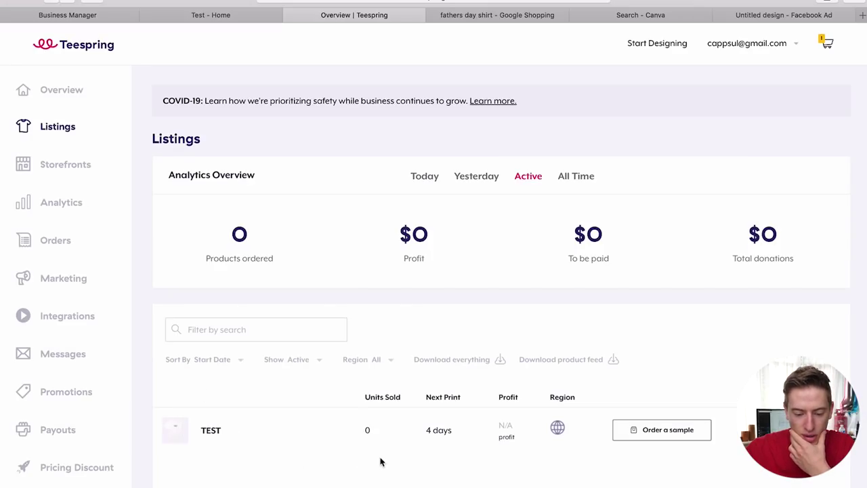
pyautogui.click(212, 429)
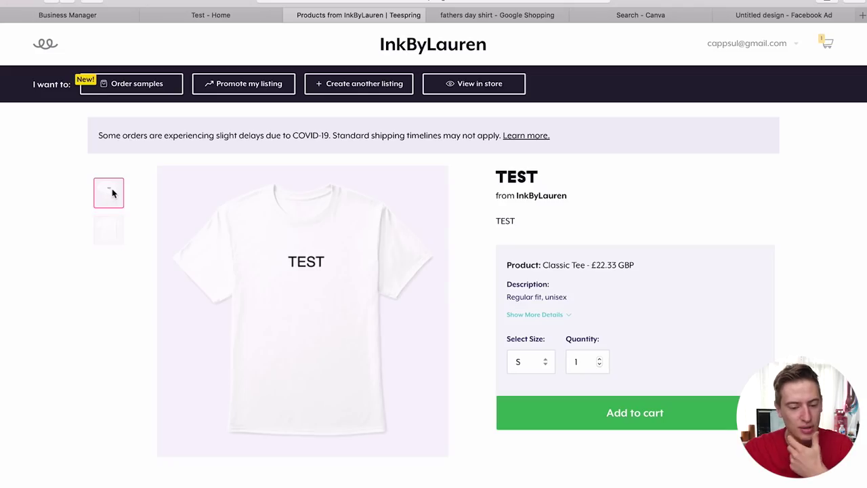
pyautogui.rightClick(300, 218)
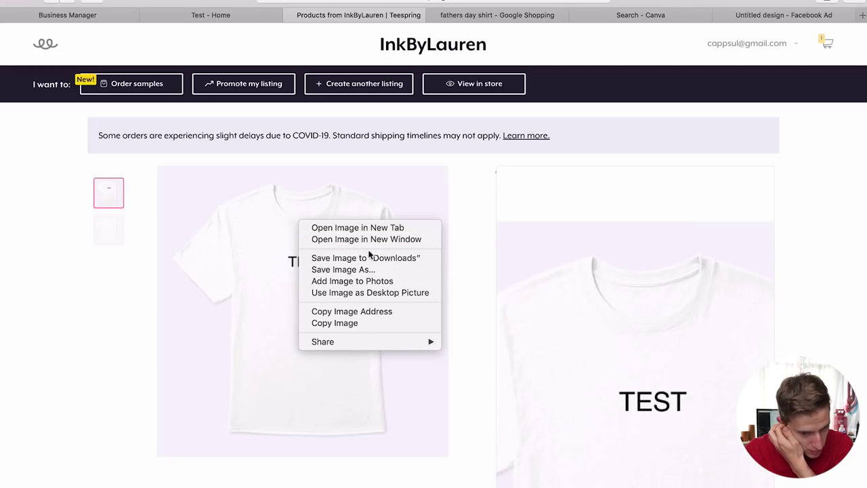
pyautogui.click(360, 269)
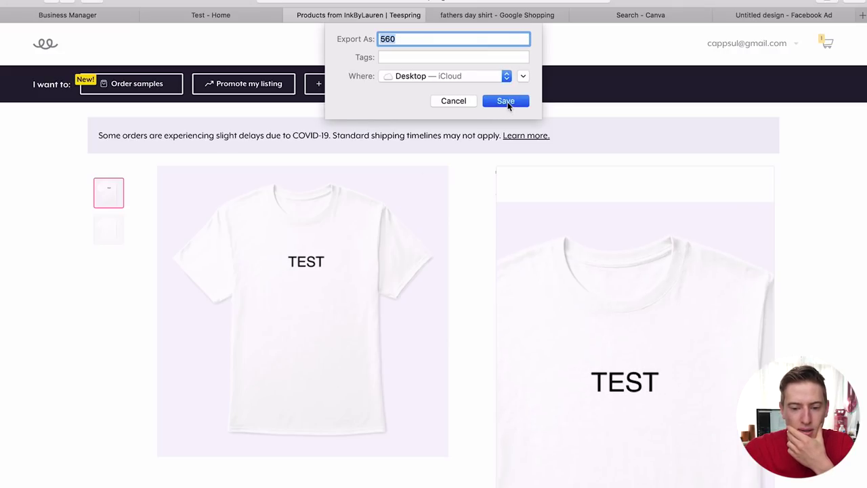
pyautogui.click(507, 101)
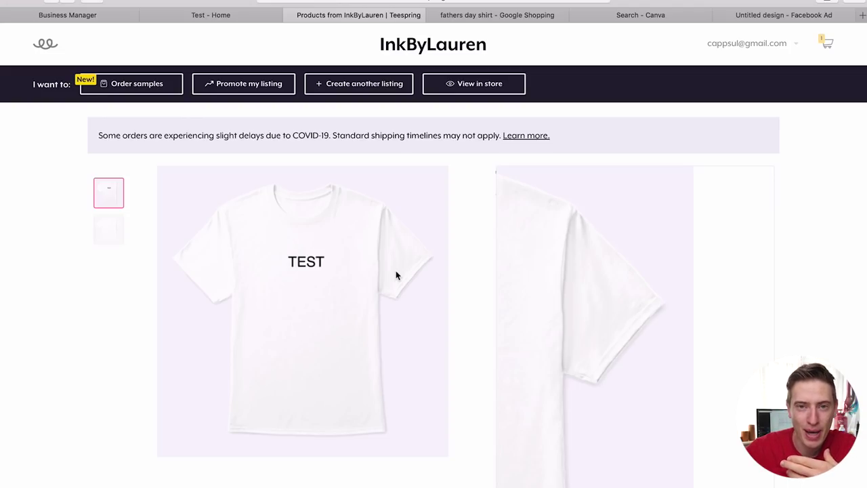
# Magic Wand the lilac background, then contract and expand the selection by 1 px.
pyautogui.hotkey('ctrl', 'Right')
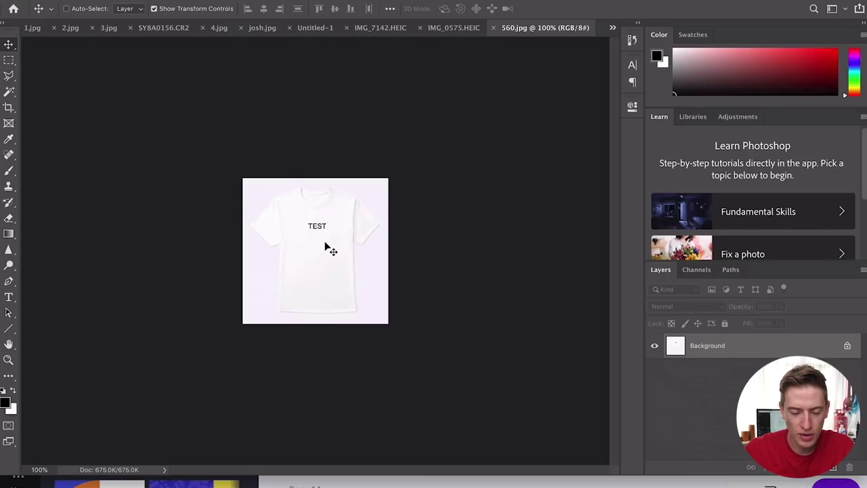
pyautogui.scroll(3, 325, 248)
pyautogui.scroll(3, 325, 249)
pyautogui.scroll(-1, 325, 248)
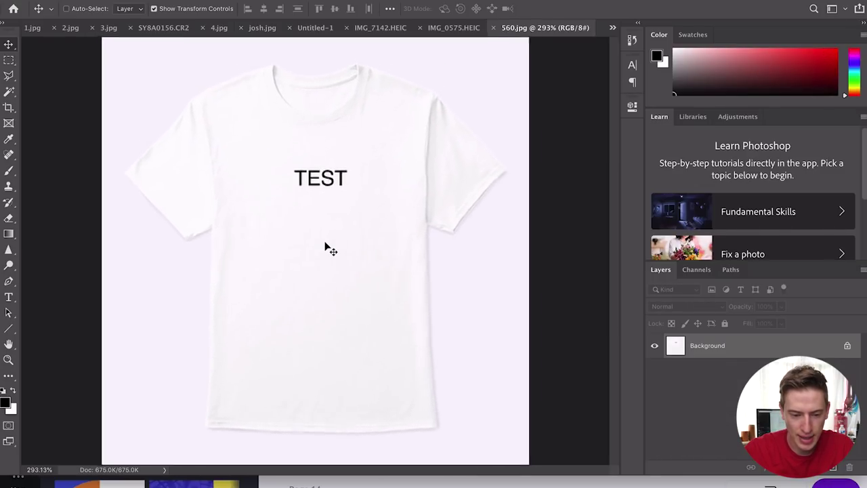
pyautogui.click(10, 92)
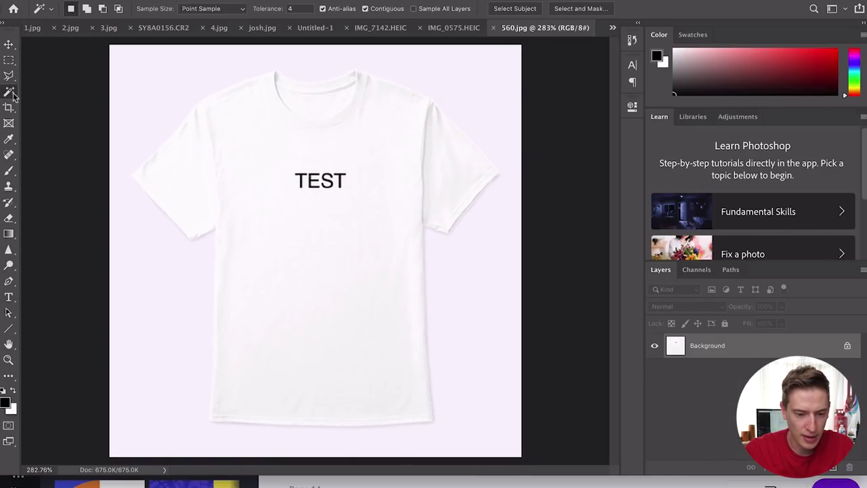
pyautogui.click(176, 82)
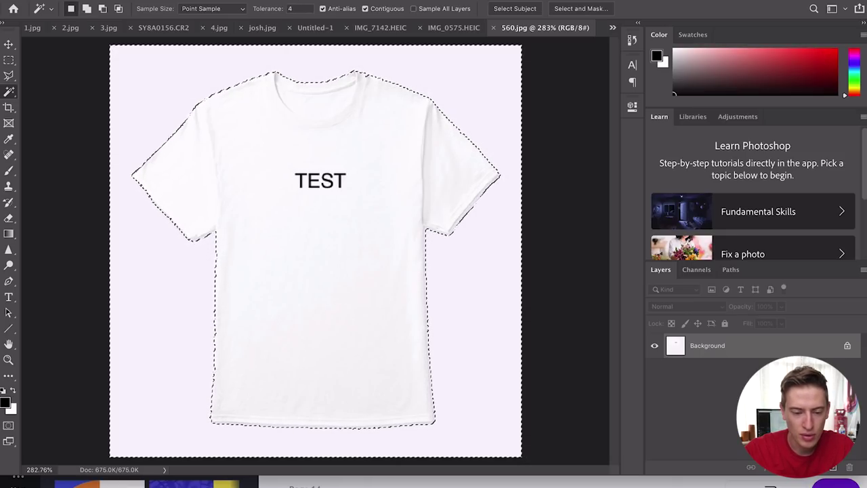
pyautogui.click(244, 0)
pyautogui.moveTo(303, 153)
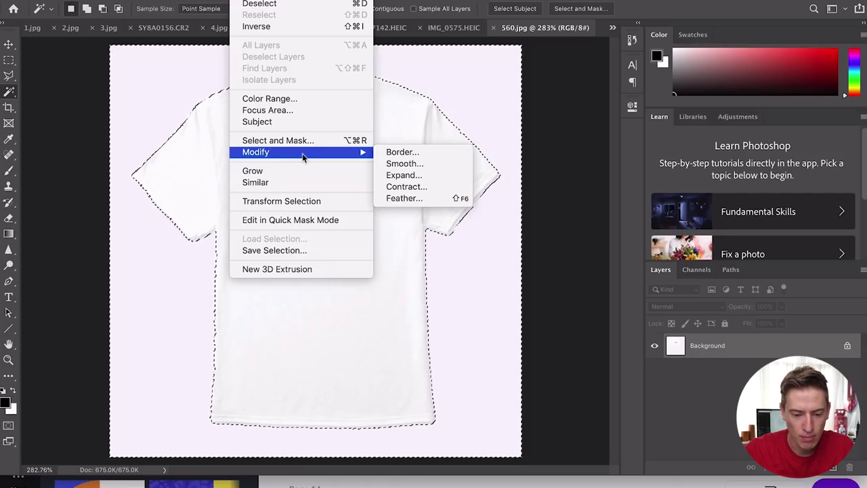
pyautogui.click(414, 187)
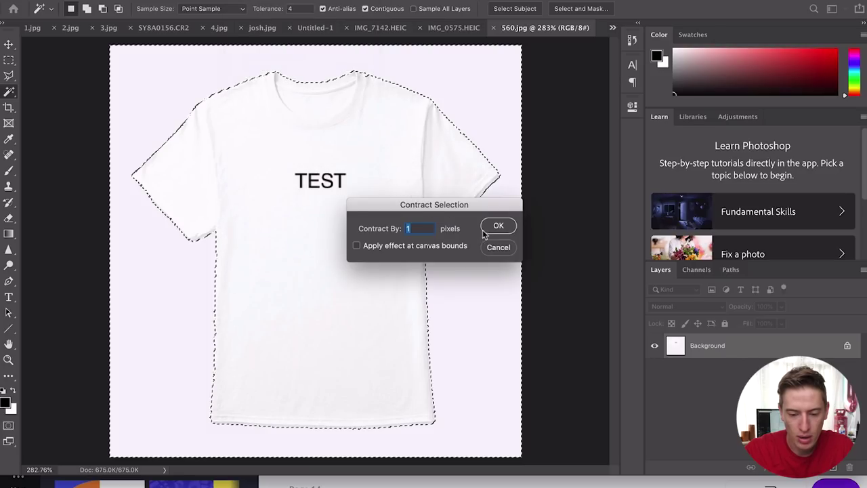
pyautogui.click(499, 226)
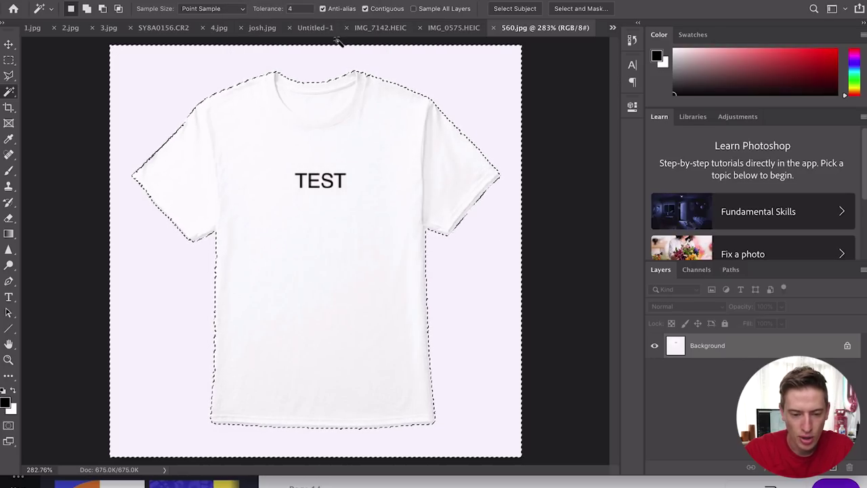
pyautogui.click(244, 0)
pyautogui.moveTo(302, 152)
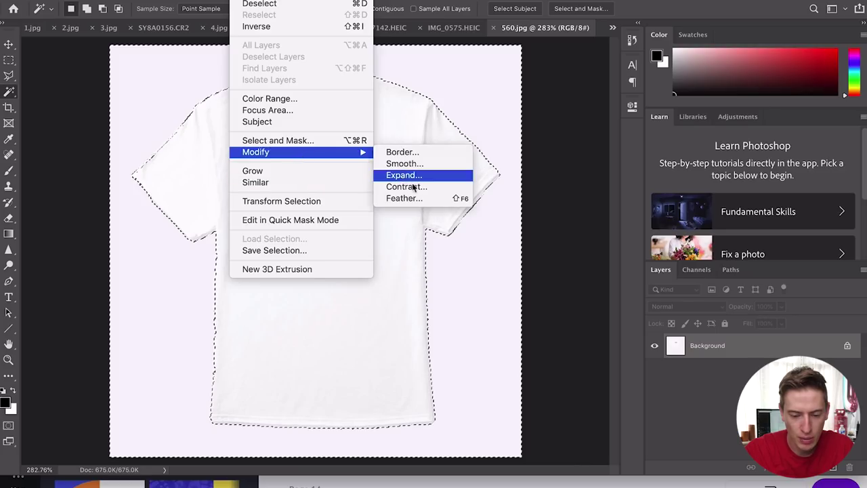
pyautogui.click(407, 175)
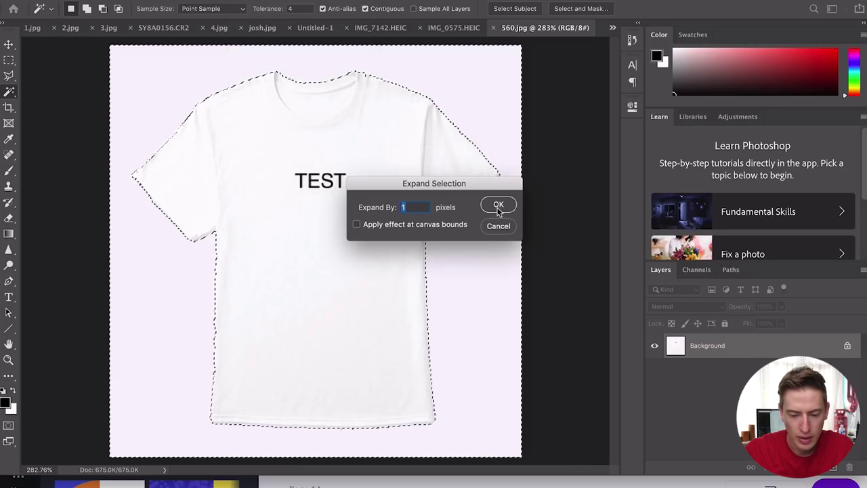
pyautogui.click(499, 207)
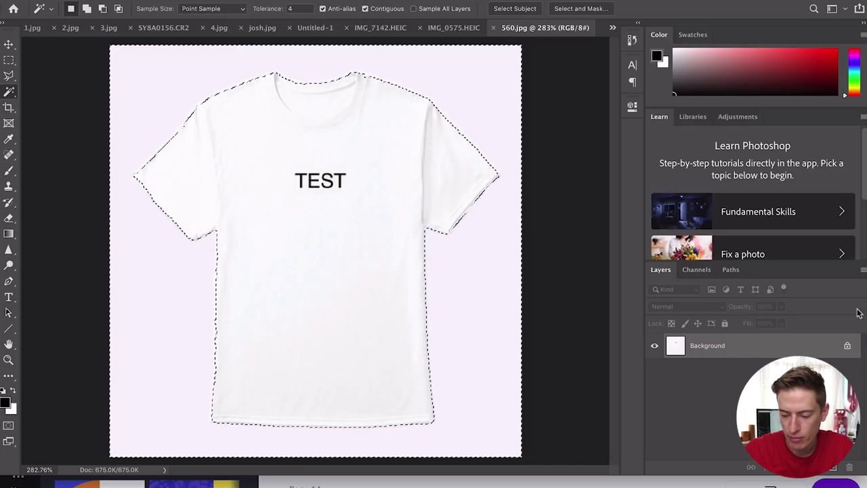
# Unlock the Background layer, delete the lilac background, and deselect, leaving the shirt on transparency.
pyautogui.click(847, 345)
pyautogui.hotkey('ctrl', 'j')
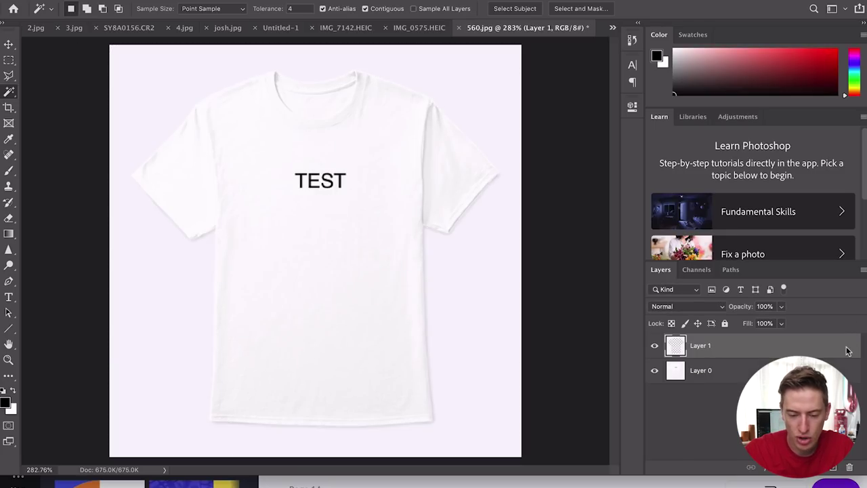
pyautogui.keyDown('ctrl'); pyautogui.click(675, 346); pyautogui.keyUp('ctrl')
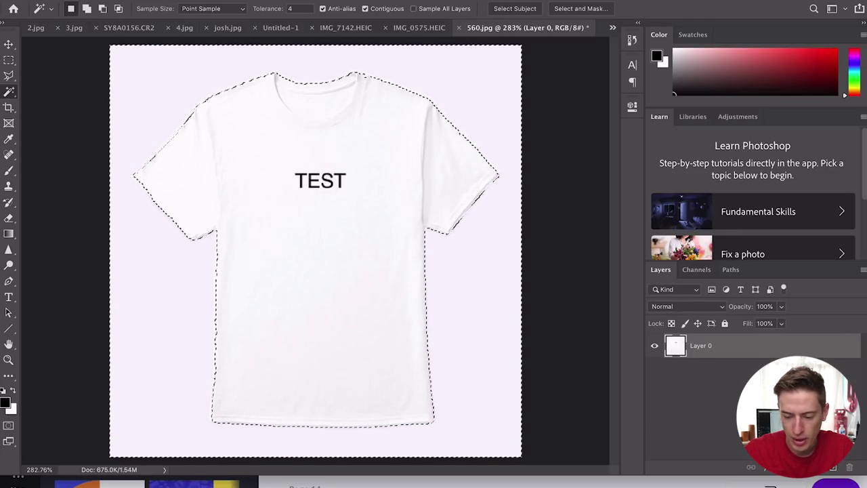
pyautogui.hotkey('ctrl', 'shift', 'i')
pyautogui.press('Delete')
pyautogui.hotkey('ctrl', 'd')
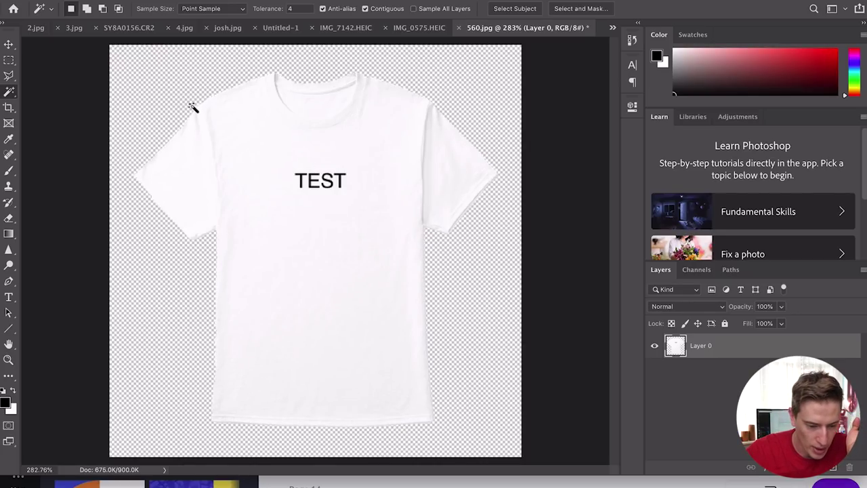
pyautogui.scroll(5, 193, 108)
pyautogui.scroll(4, 191, 111)
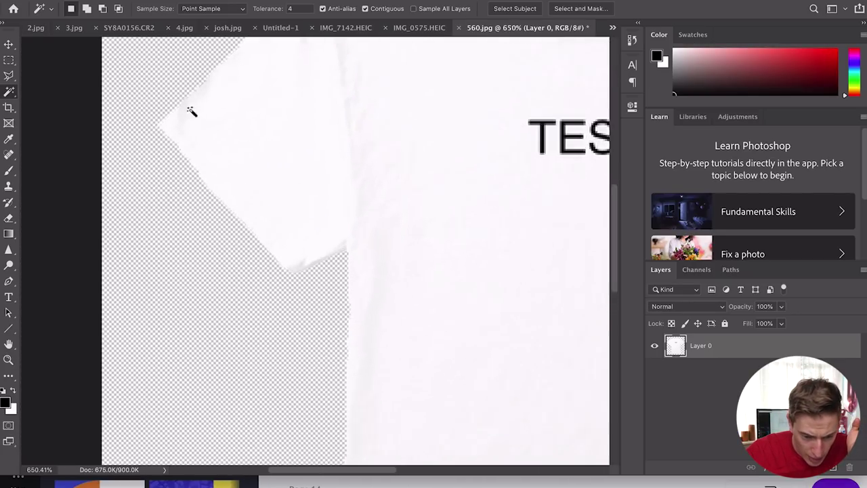
pyautogui.scroll(-6, 187, 123)
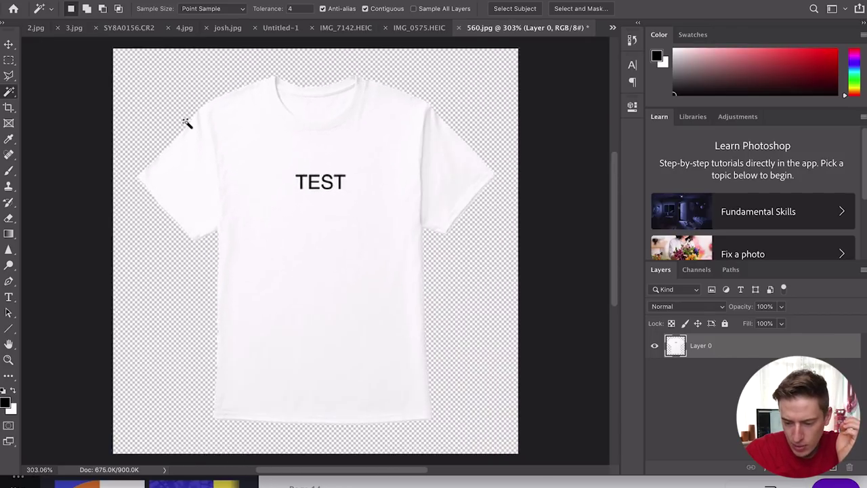
# Trace the shirt's left side and bottom hem with the Pen tool, then hide the red fill layer.
pyautogui.click(187, 123)
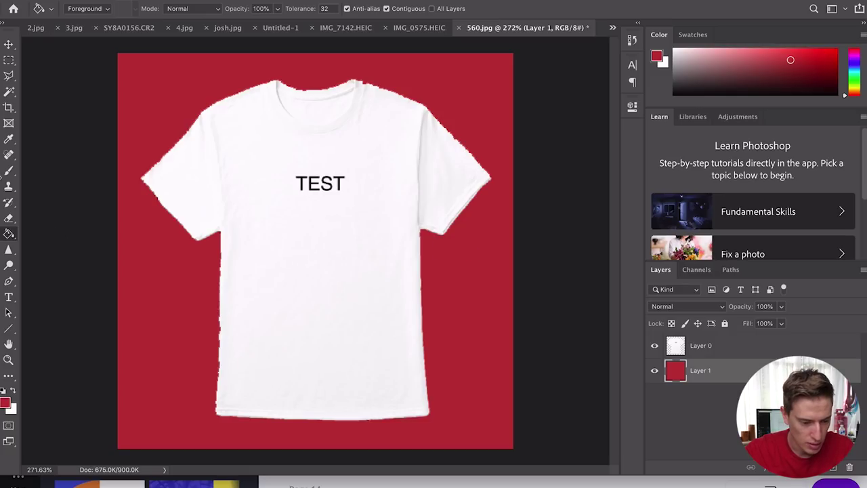
pyautogui.click(9, 282)
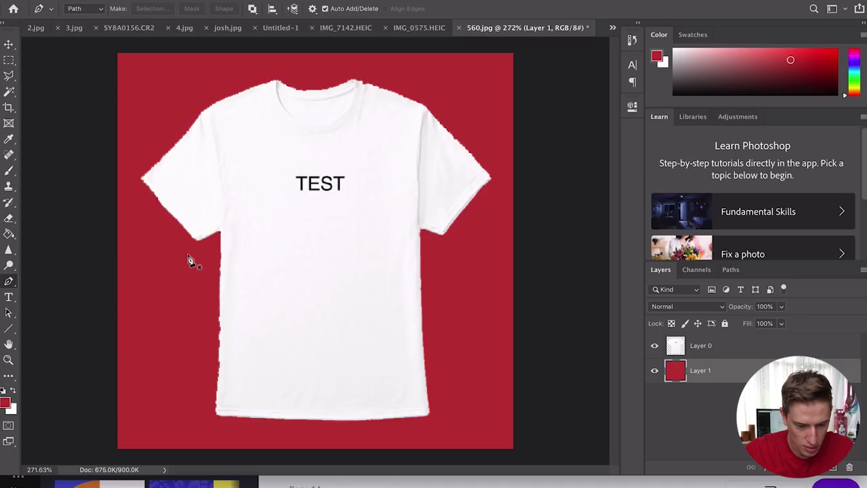
pyautogui.click(221, 233)
pyautogui.click(218, 376)
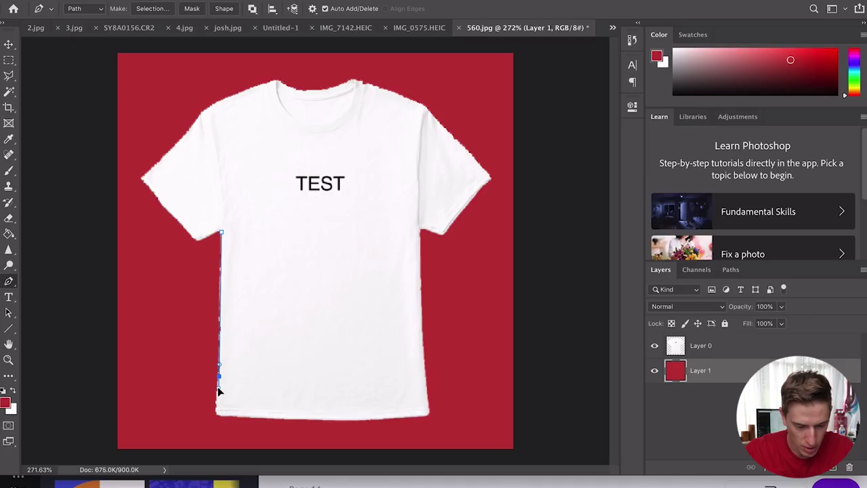
pyautogui.click(219, 415)
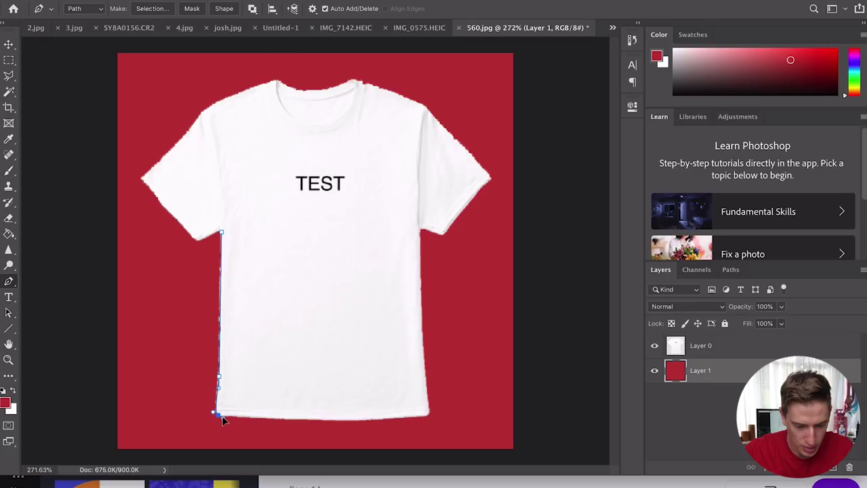
pyautogui.moveTo(347, 420); pyautogui.dragTo(356, 423)
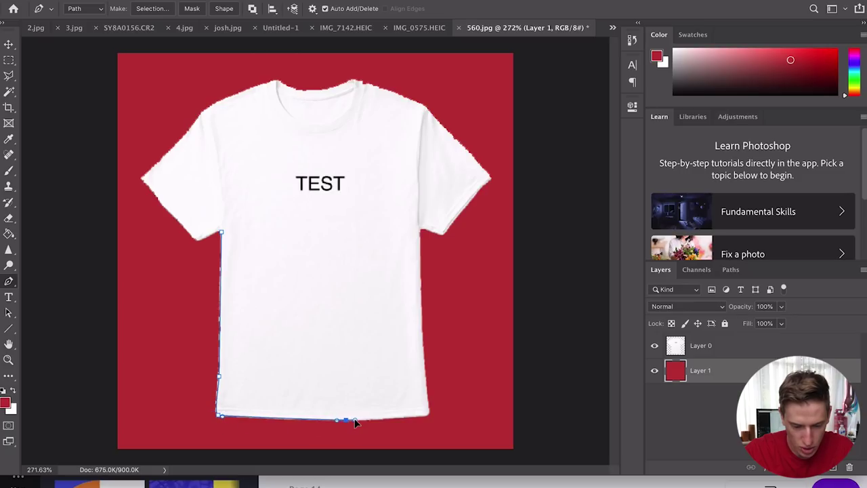
pyautogui.click(429, 412)
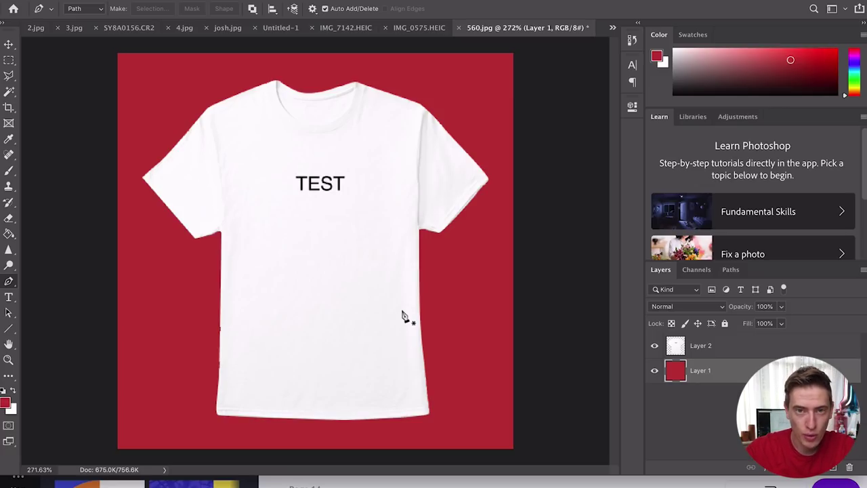
pyautogui.click(654, 375)
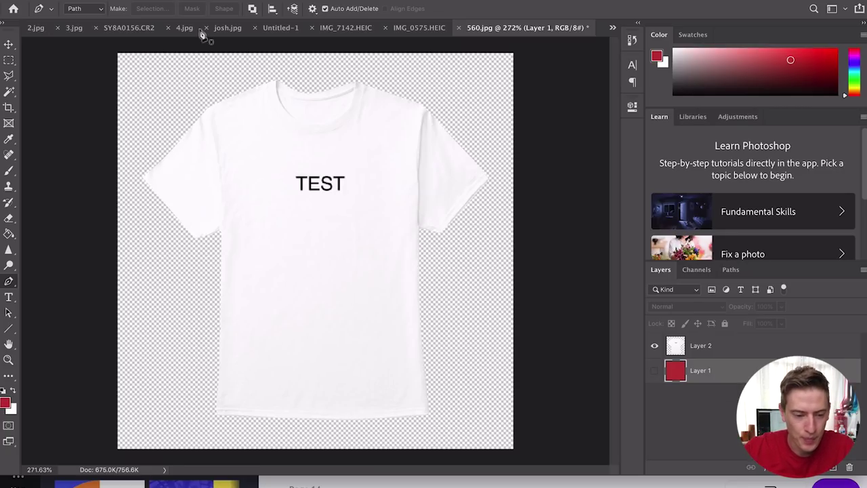
pyautogui.click(95, 0)
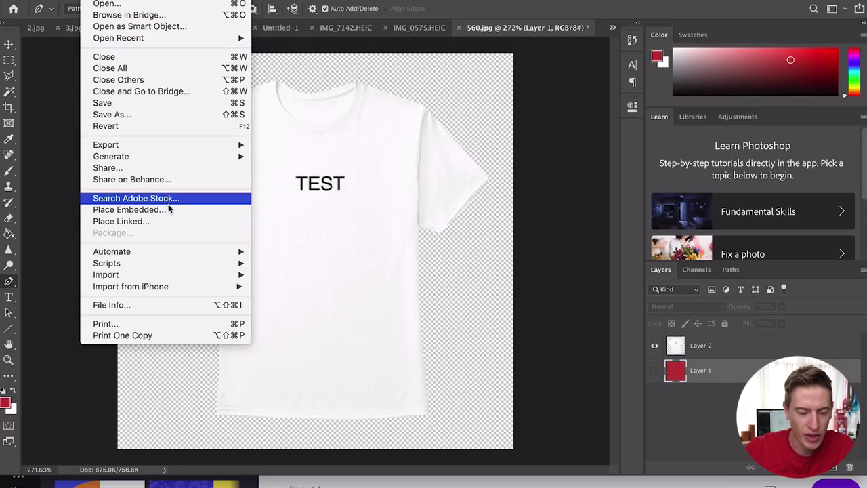
# Save the image as 'test png' in PNG format, accepting the default PNG options.
pyautogui.click(197, 119)
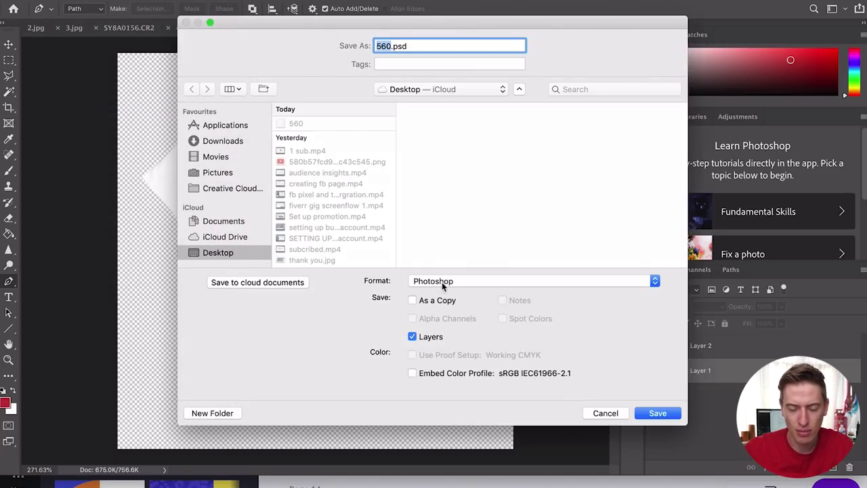
pyautogui.write('test ')
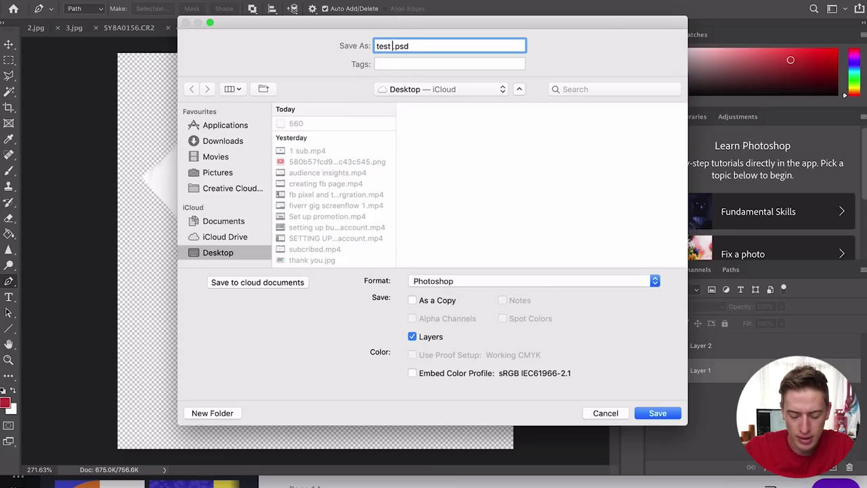
pyautogui.write('png')
pyautogui.click(500, 277)
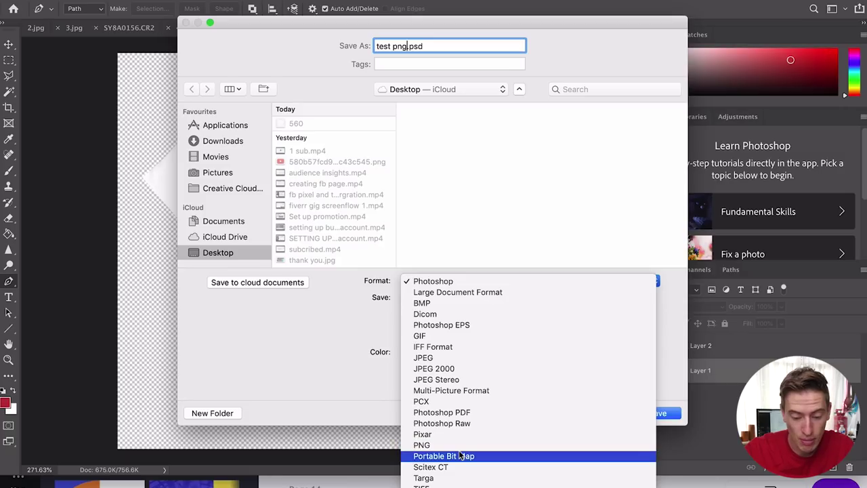
pyautogui.click(461, 445)
pyautogui.click(650, 415)
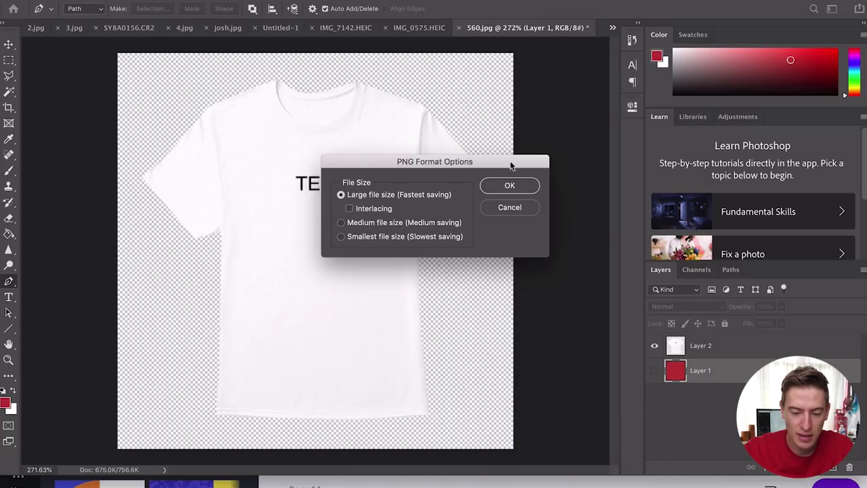
pyautogui.click(515, 185)
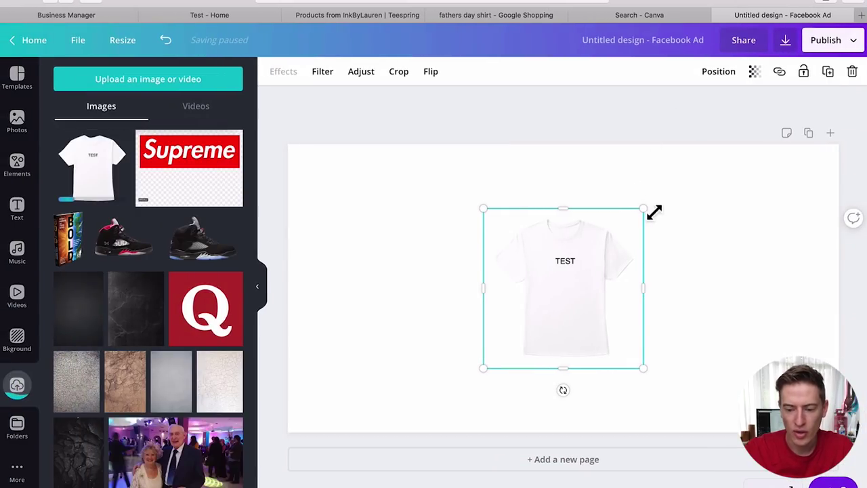
# Enlarge the shirt image and set a red gradient as the ad background.
pyautogui.moveTo(644, 209); pyautogui.dragTo(746, 106)
pyautogui.moveTo(707, 188); pyautogui.dragTo(625, 248)
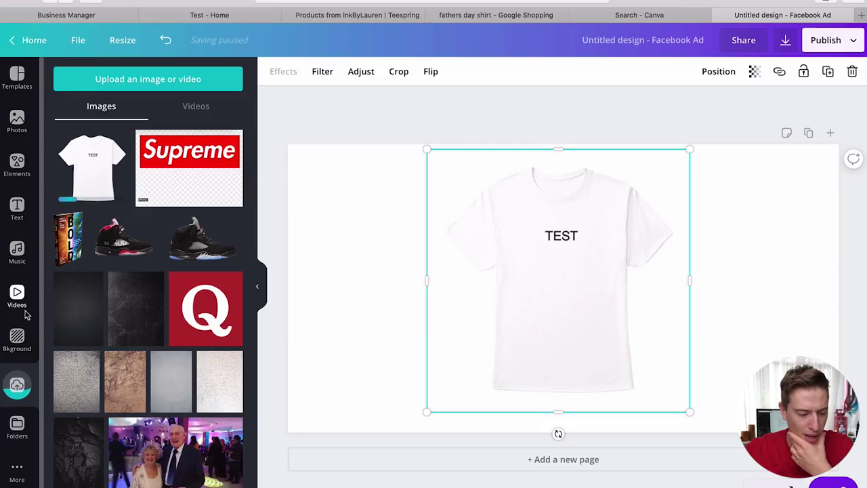
pyautogui.click(17, 338)
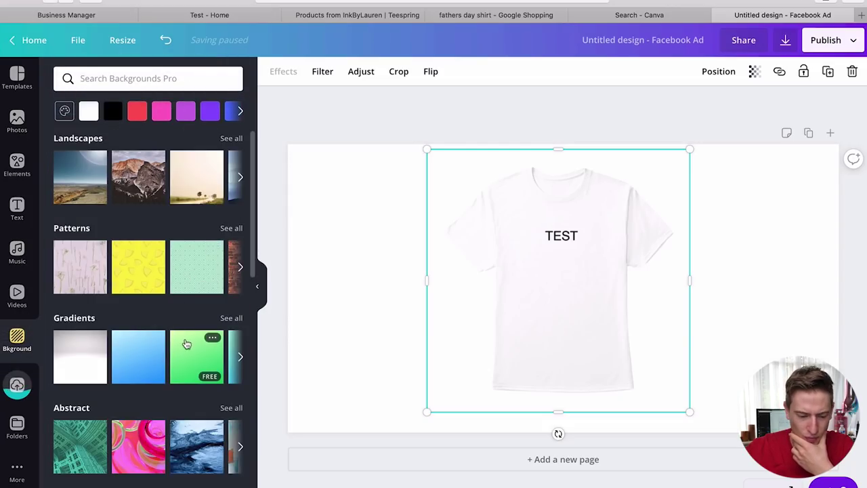
pyautogui.click(240, 357)
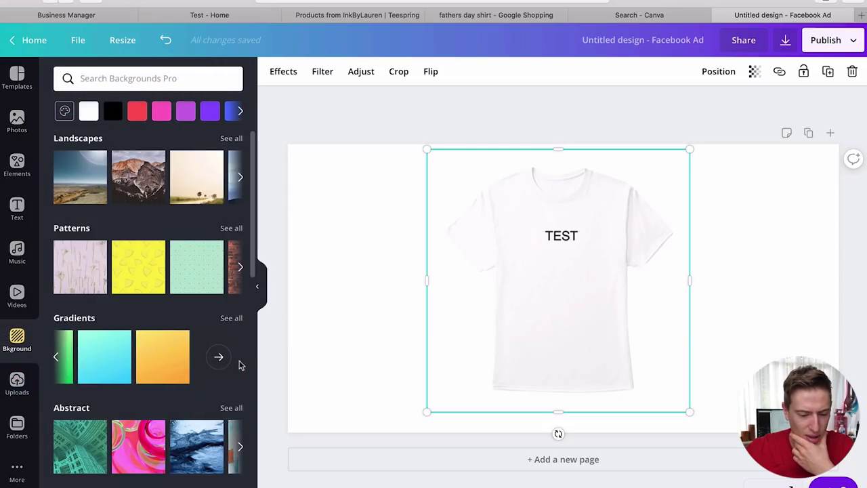
pyautogui.click(164, 359)
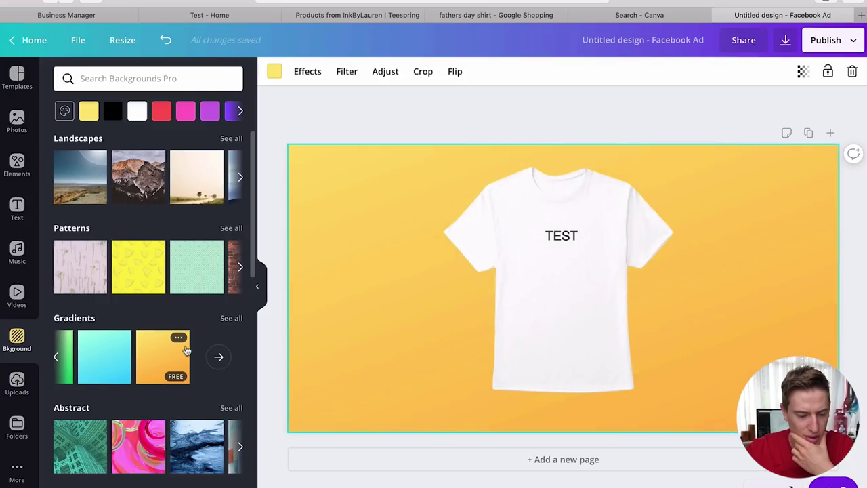
pyautogui.click(219, 357)
pyautogui.click(214, 364)
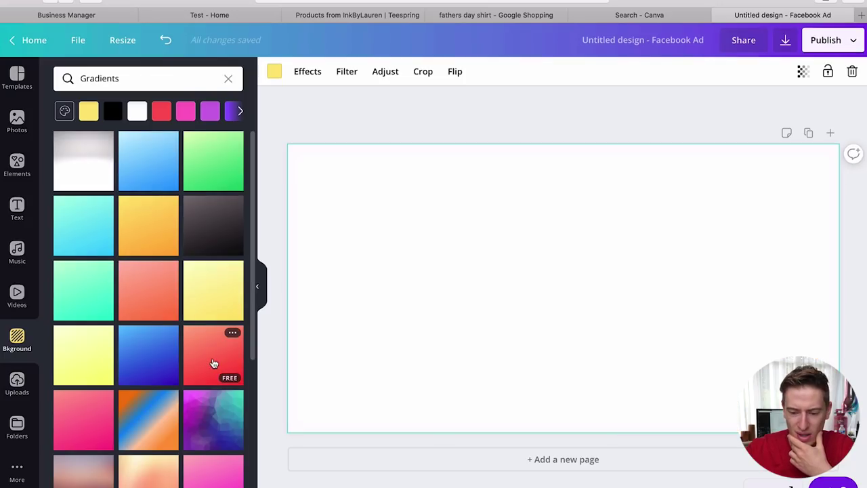
# Resize the shirt and centre it slightly higher on the ad.
pyautogui.click(579, 343)
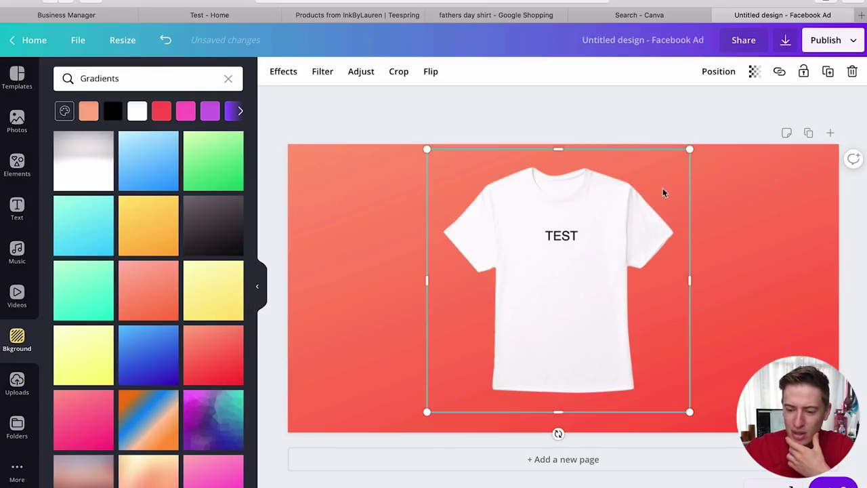
pyautogui.moveTo(690, 149); pyautogui.dragTo(778, 62)
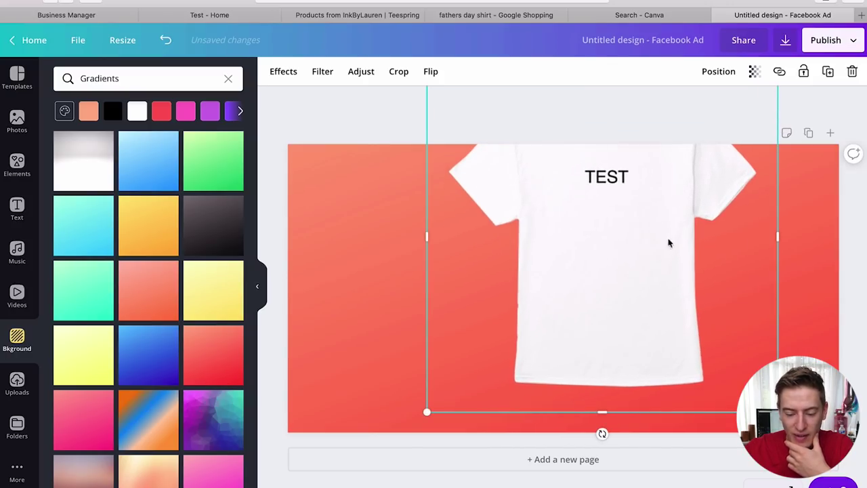
pyautogui.moveTo(669, 242); pyautogui.dragTo(621, 308)
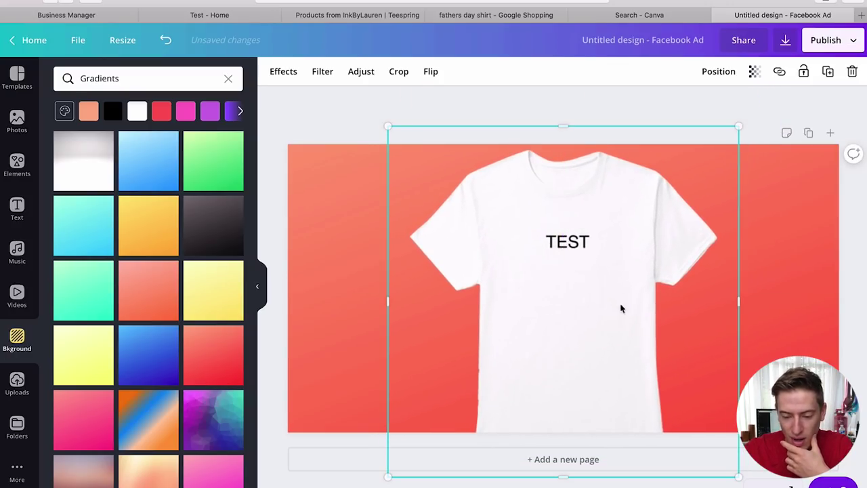
pyautogui.moveTo(738, 127); pyautogui.dragTo(699, 165)
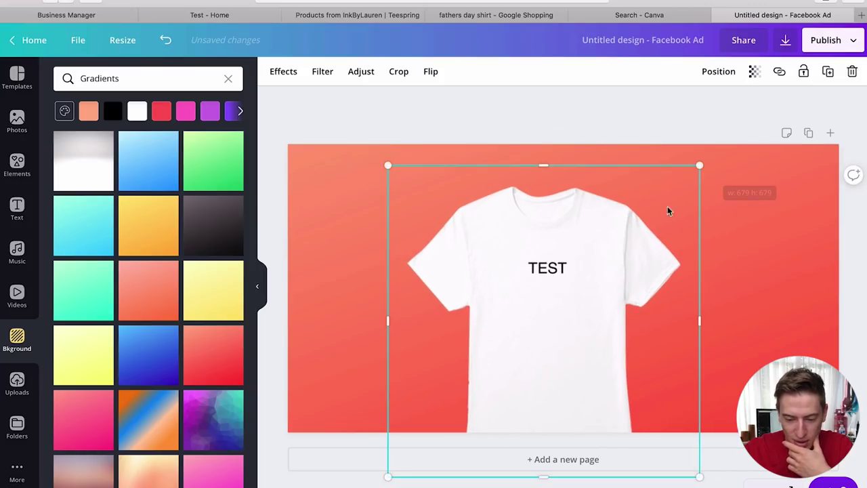
pyautogui.moveTo(620, 259); pyautogui.dragTo(639, 225)
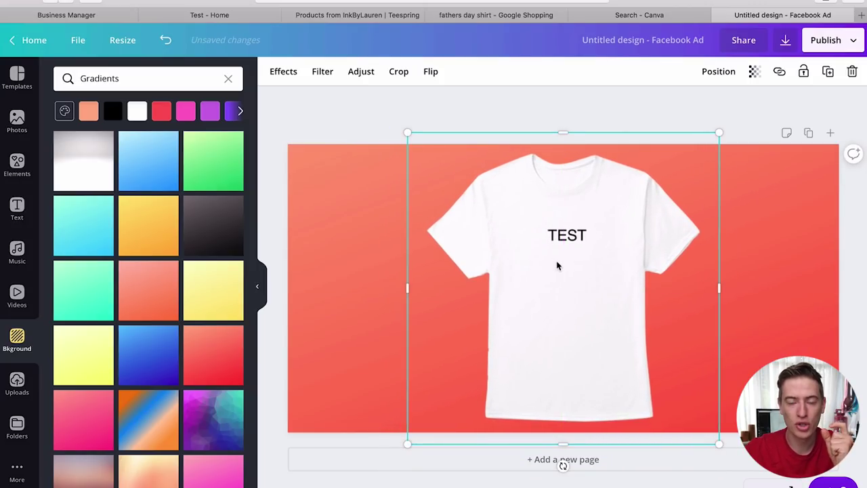
# Add a heading reading 'WOULD YOU WEAR THIS?'.
pyautogui.click(16, 209)
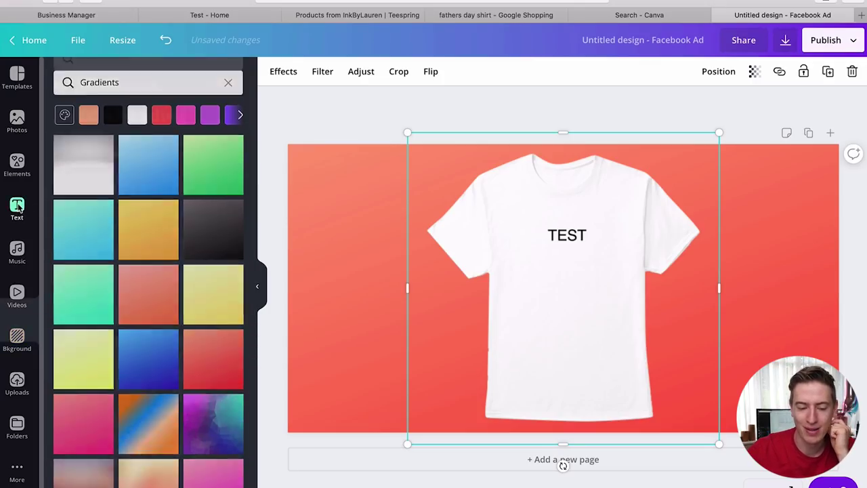
pyautogui.click(126, 138)
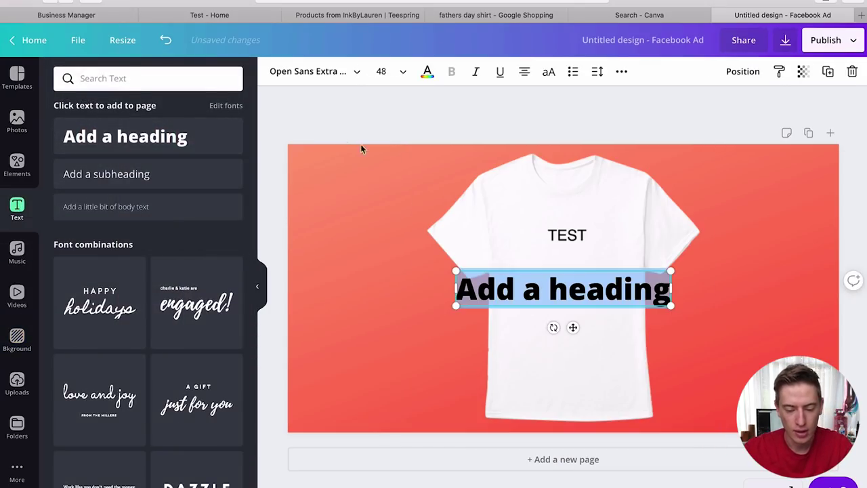
pyautogui.write('WOULD YOU W')
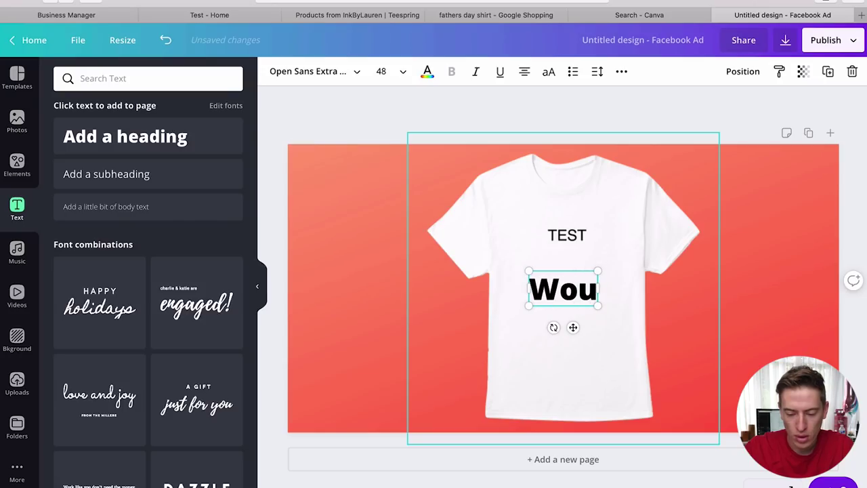
pyautogui.write('EAR THIS?')
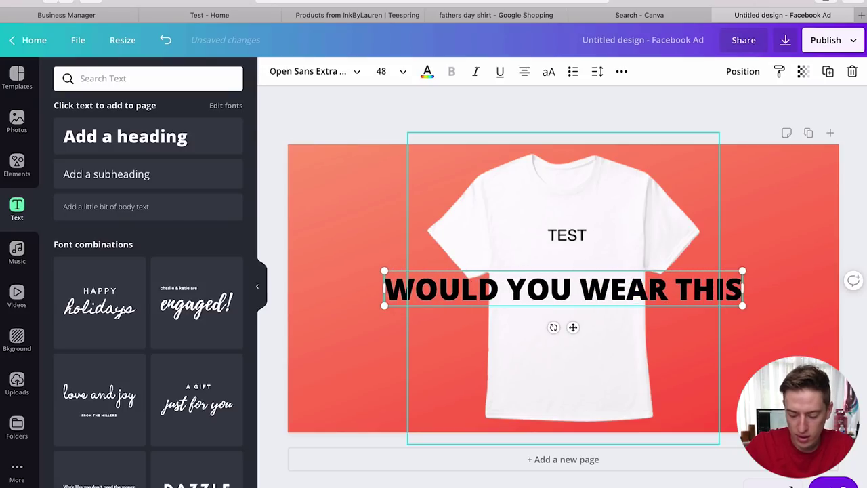
pyautogui.keyDown('shift'); pyautogui.click(732, 291); pyautogui.keyUp('shift')
pyautogui.write('A')
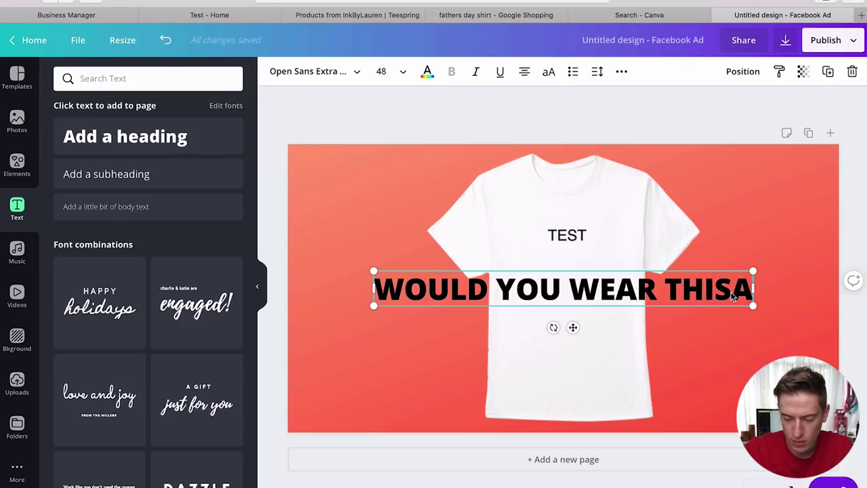
pyautogui.press('BackSpace')
pyautogui.write('?')
# Make the heading text white and move it near the bottom of the ad.
pyautogui.press('super+a')
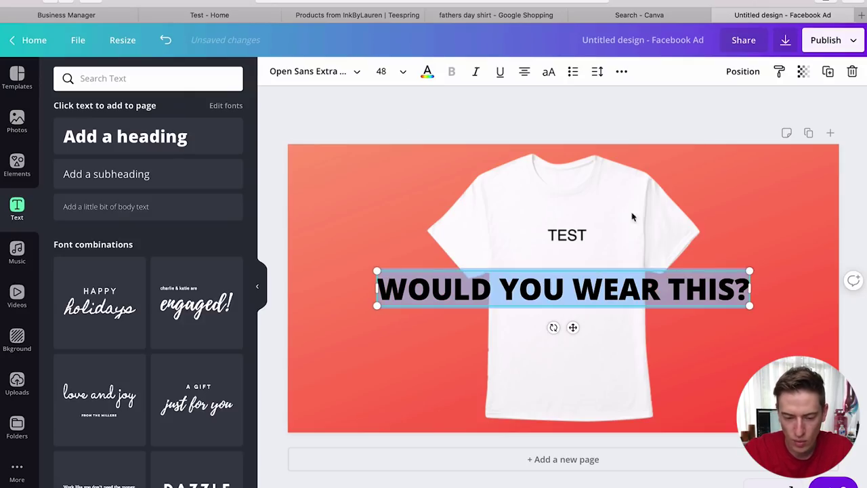
pyautogui.click(427, 71)
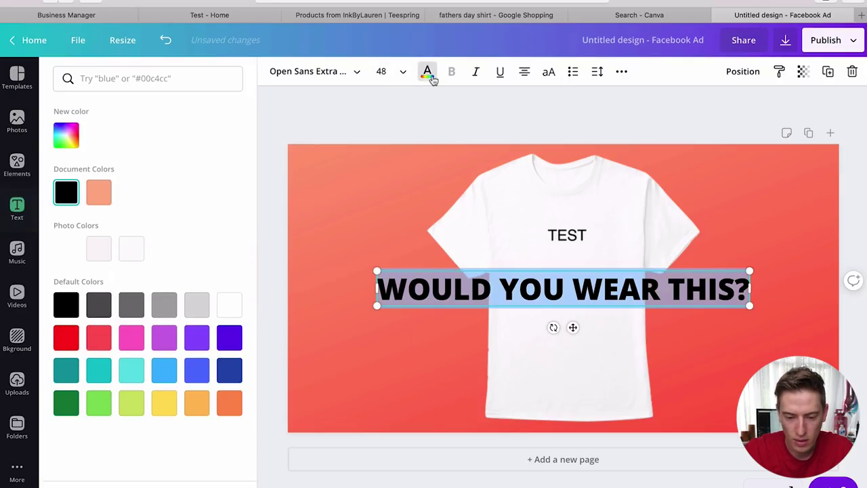
pyautogui.click(132, 248)
pyautogui.click(459, 306)
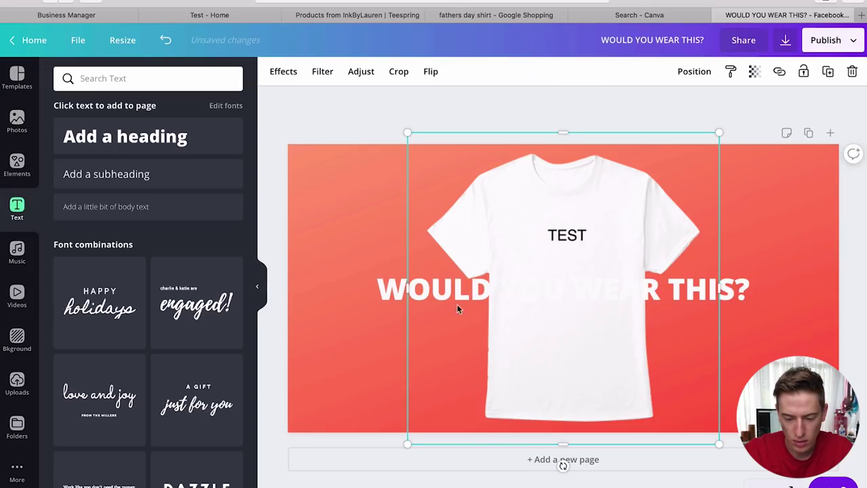
pyautogui.click(443, 305)
pyautogui.moveTo(443, 304); pyautogui.dragTo(443, 401)
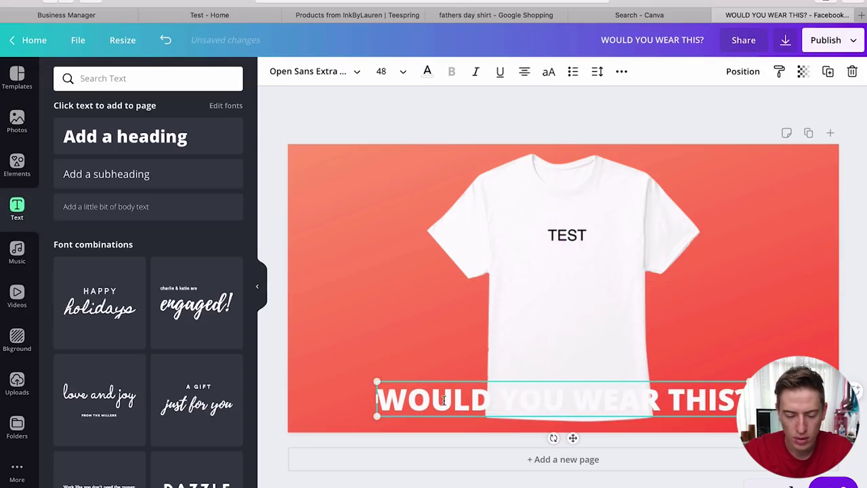
# Shrink the bar into a band behind the heading and colour it dark green.
pyautogui.click(18, 339)
pyautogui.click(17, 163)
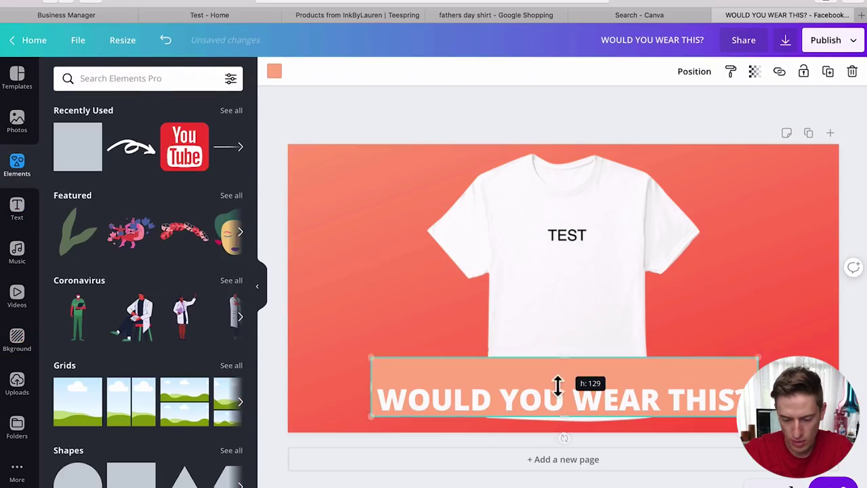
pyautogui.moveTo(558, 384)
pyautogui.mouseDown()
pyautogui.moveTo(549, 397)
pyautogui.moveTo(545, 389)
pyautogui.mouseUp()
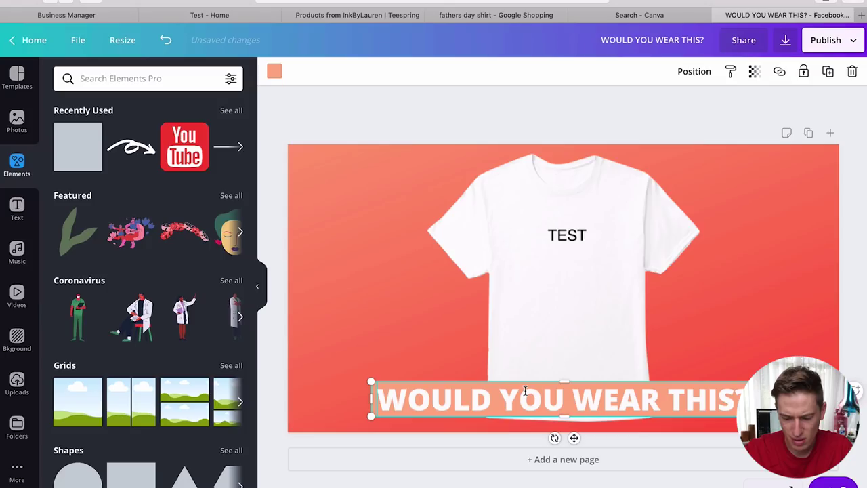
pyautogui.click(274, 73)
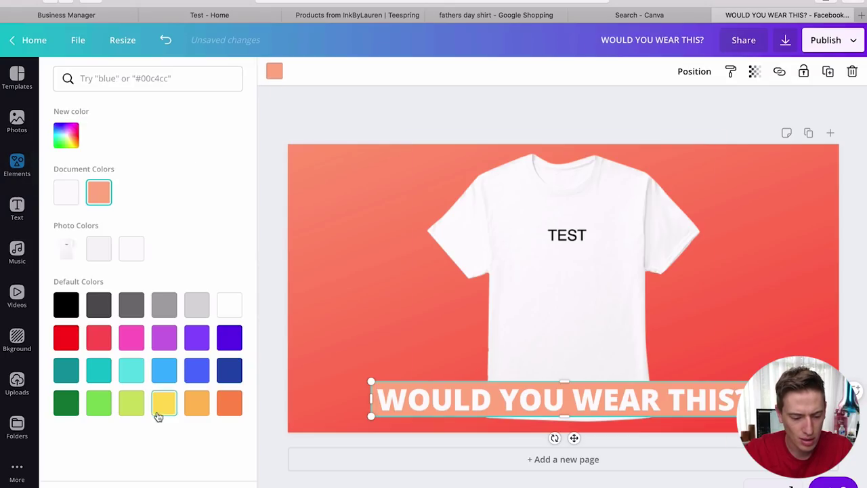
pyautogui.click(101, 407)
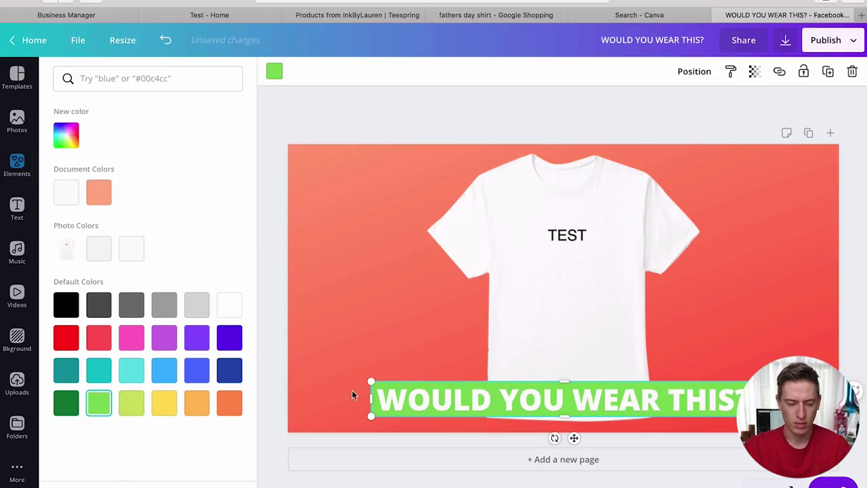
pyautogui.click(68, 338)
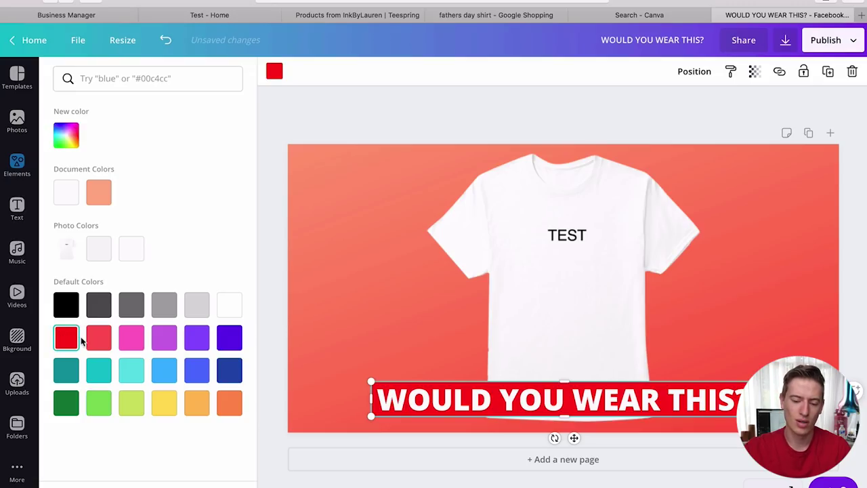
pyautogui.click(98, 344)
pyautogui.click(62, 409)
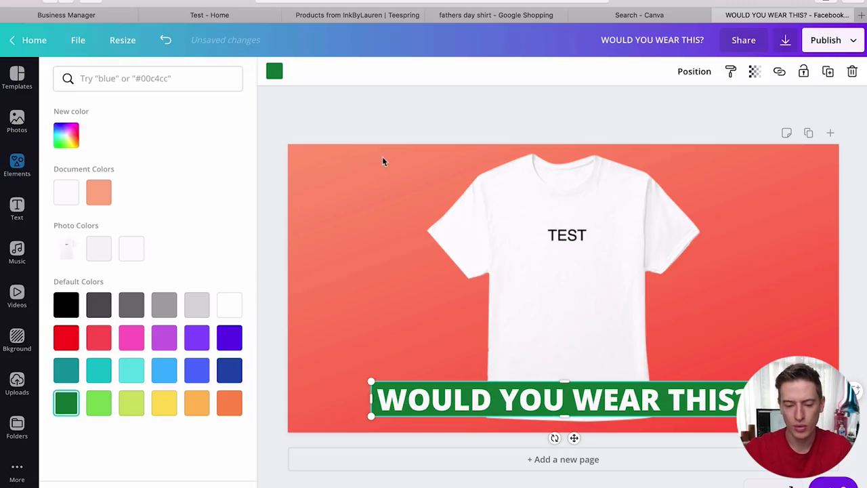
pyautogui.click(383, 132)
# Re-centre the heading horizontally and nudge the T-shirt image to the banner's centre.
pyautogui.click(845, 294)
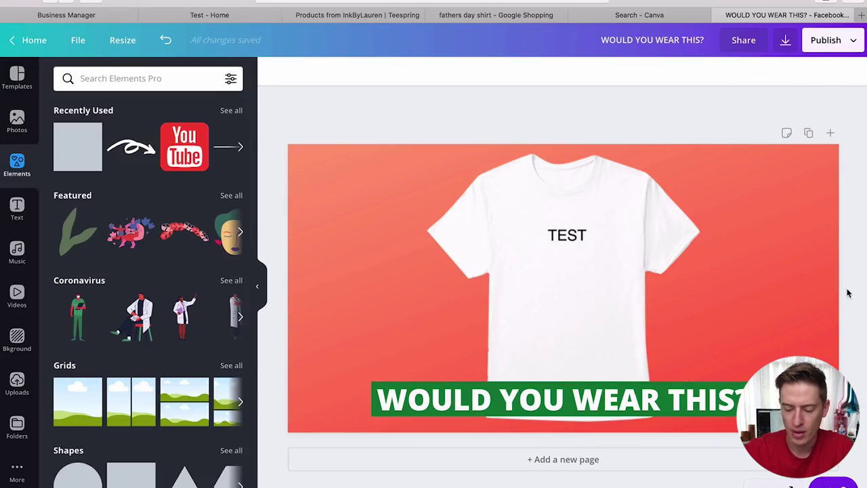
pyautogui.click(715, 414)
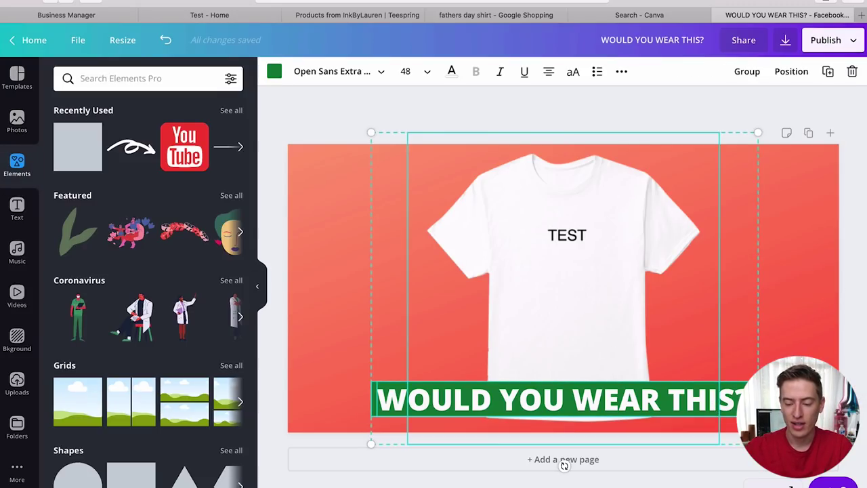
pyautogui.click(737, 404)
pyautogui.click(737, 404)
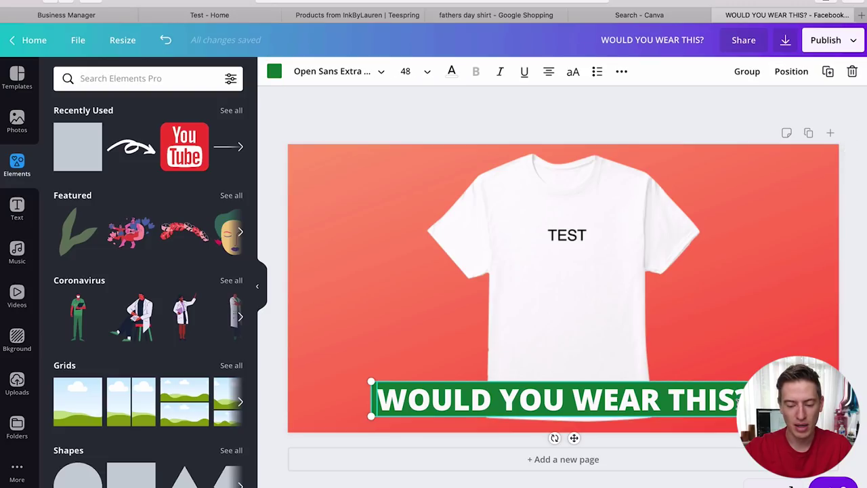
pyautogui.moveTo(737, 401)
pyautogui.mouseDown()
pyautogui.moveTo(747, 402)
pyautogui.moveTo(736, 399)
pyautogui.mouseUp()
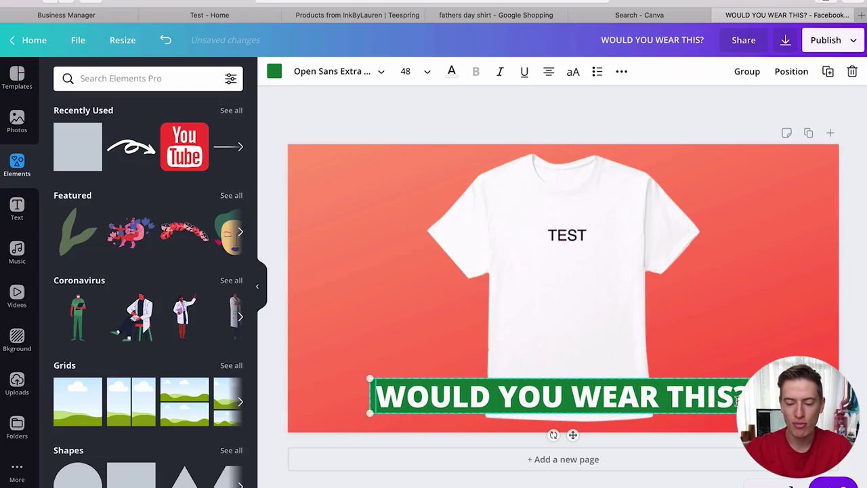
pyautogui.click(788, 306)
pyautogui.click(585, 277)
pyautogui.moveTo(576, 277); pyautogui.dragTo(584, 276)
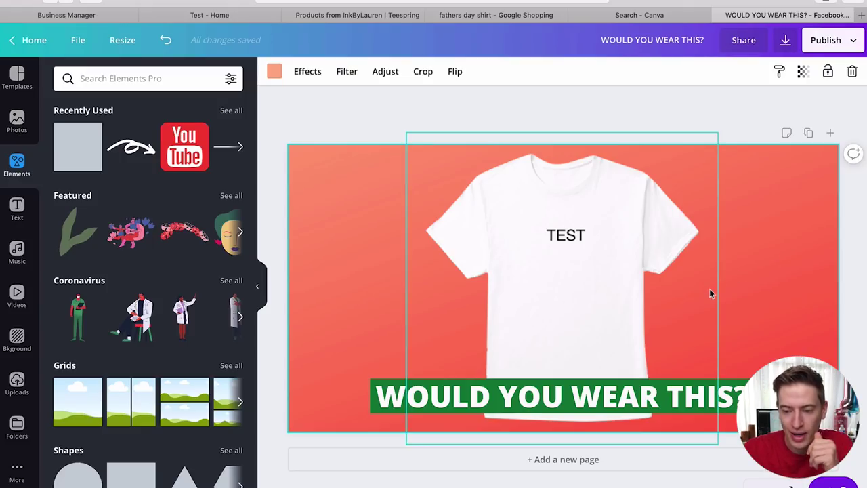
# Open the Publish menu for the finished ad.
pyautogui.click(852, 39)
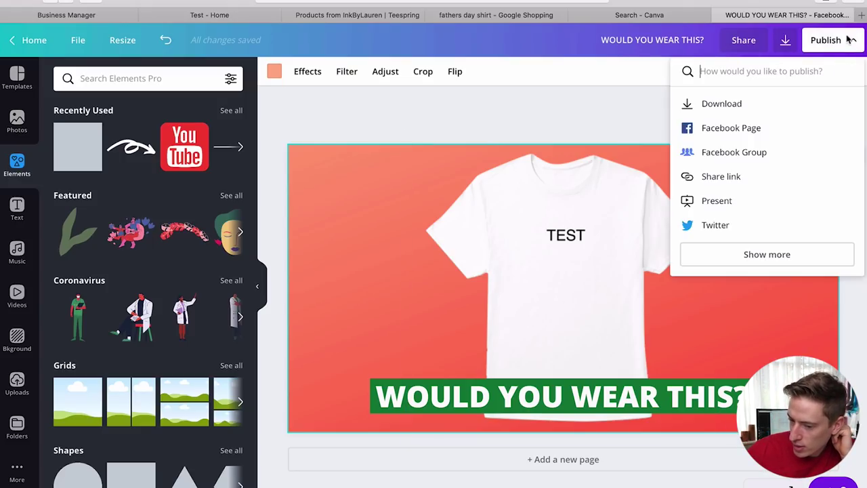
# Download the design as a 2x PNG (2400 × 1256 px), then switch to the Test Facebook Page.
pyautogui.click(776, 110)
pyautogui.moveTo(730, 153); pyautogui.dragTo(777, 166)
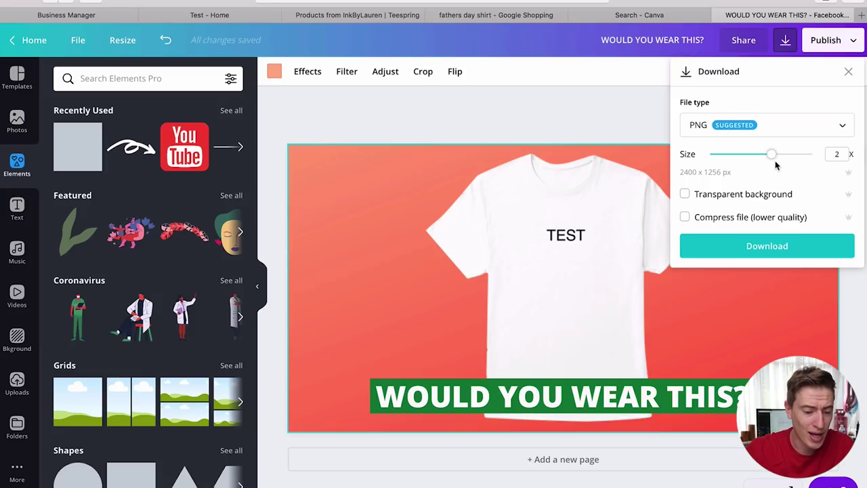
pyautogui.scroll(-10, 159, 203)
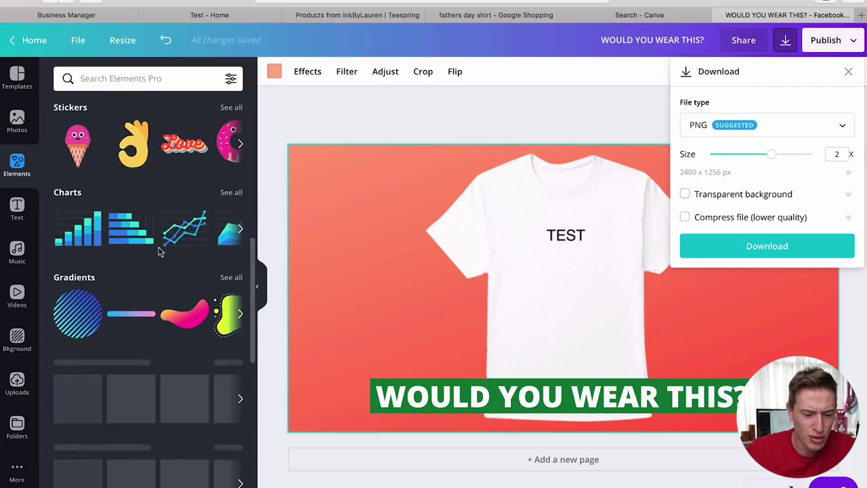
pyautogui.scroll(10, 158, 252)
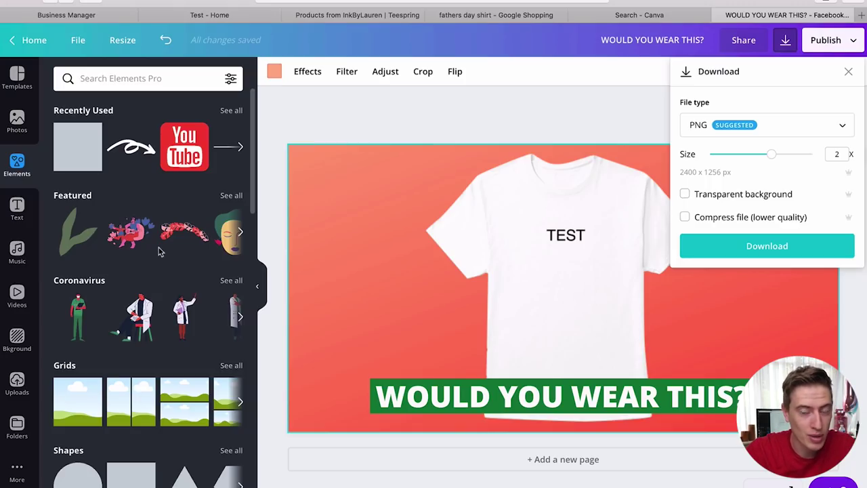
pyautogui.click(734, 252)
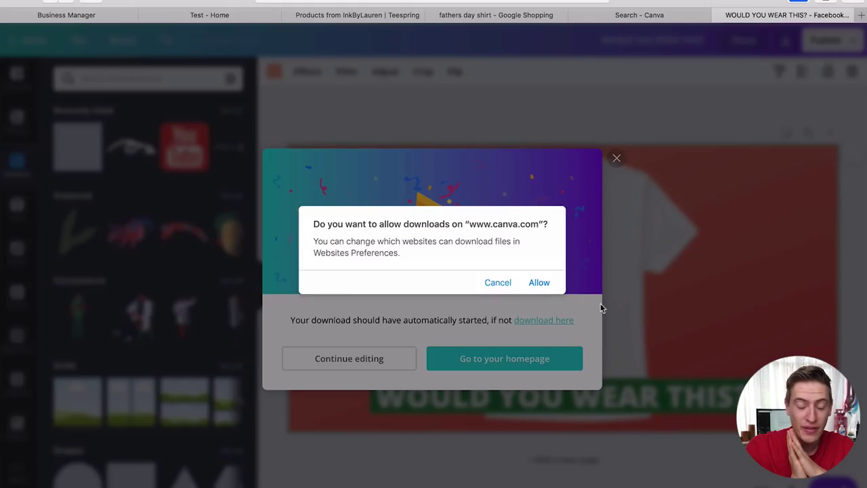
pyautogui.click(505, 285)
pyautogui.click(617, 160)
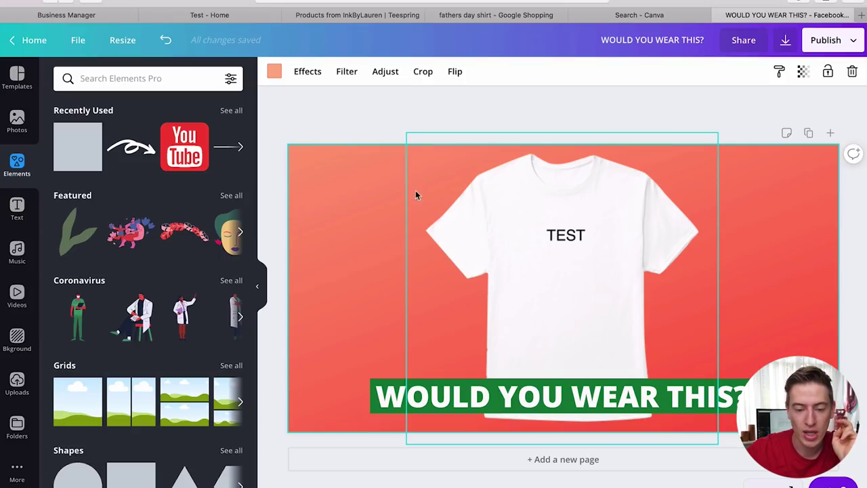
pyautogui.click(217, 15)
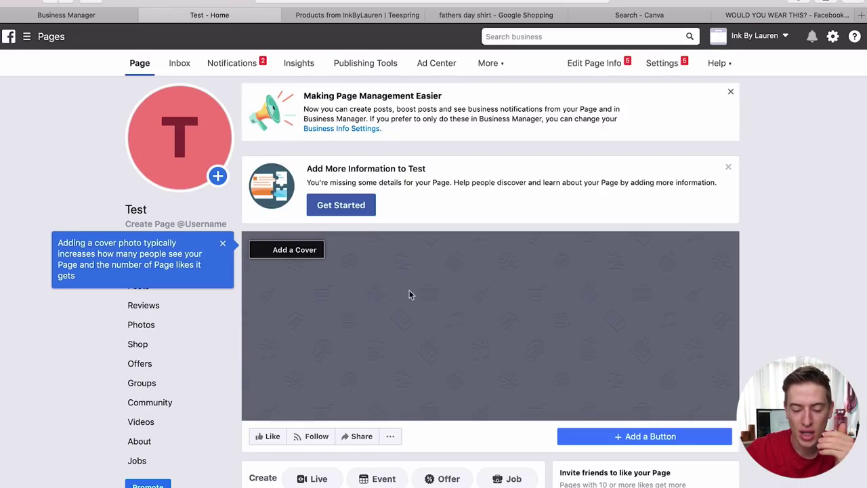
pyautogui.scroll(-5, 409, 290)
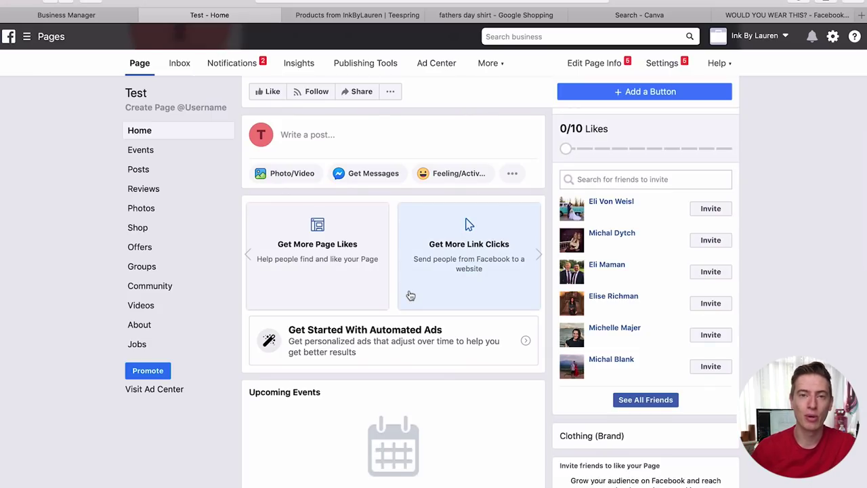
pyautogui.scroll(1, 409, 294)
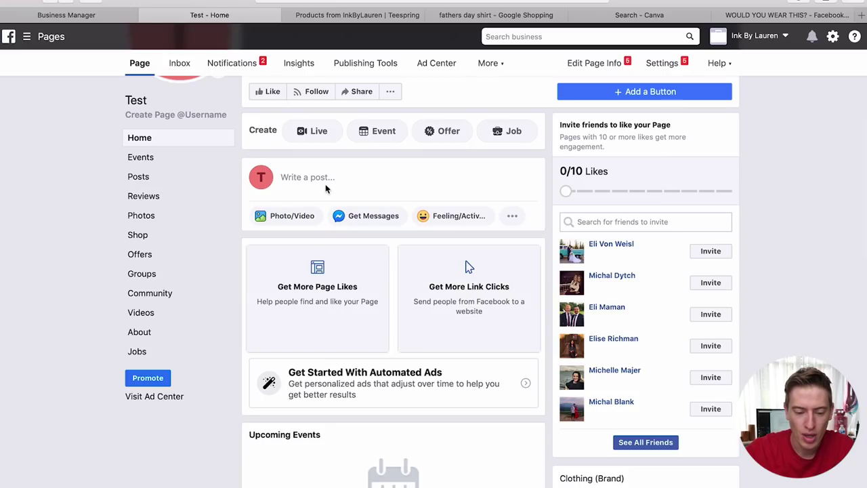
pyautogui.scroll(8, 327, 240)
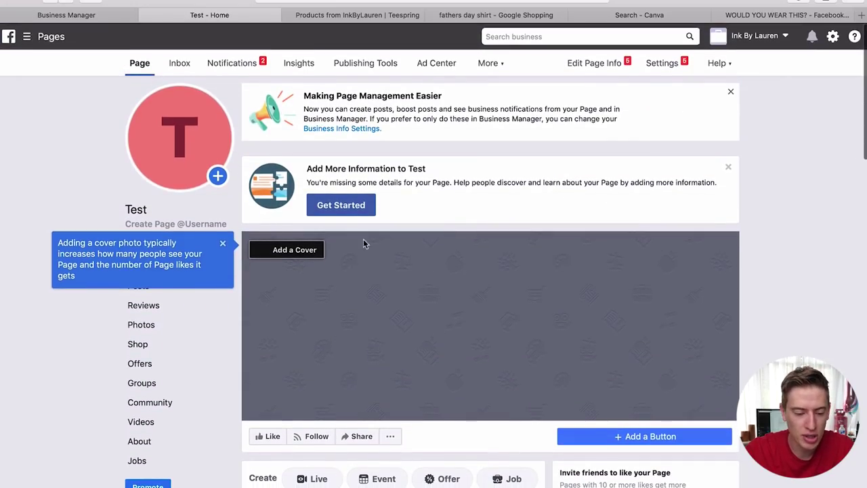
pyautogui.scroll(-3, 340, 126)
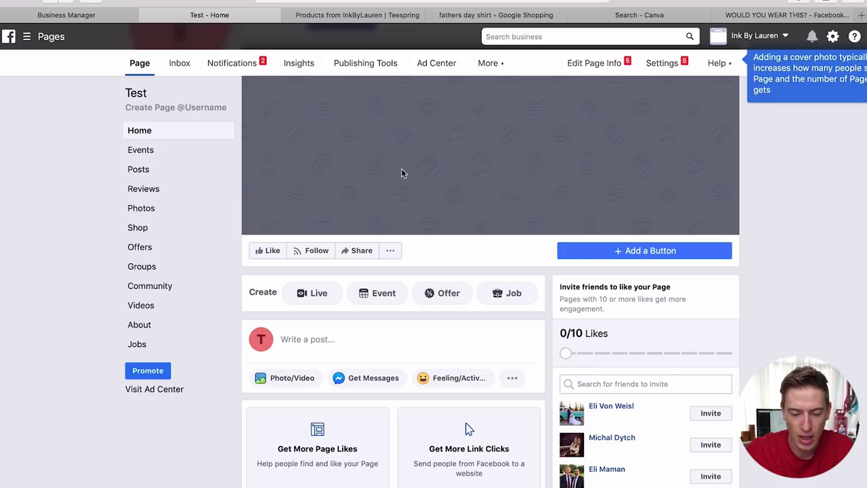
pyautogui.scroll(1, 410, 173)
pyautogui.scroll(-8, 416, 173)
pyautogui.scroll(4, 330, 217)
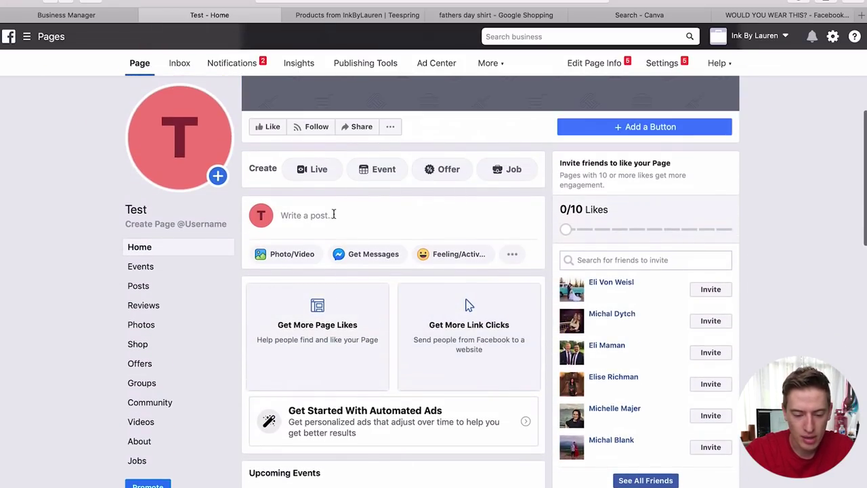
# Start a new Page post and attach the shirt ad image.
pyautogui.click(330, 217)
pyautogui.click(291, 275)
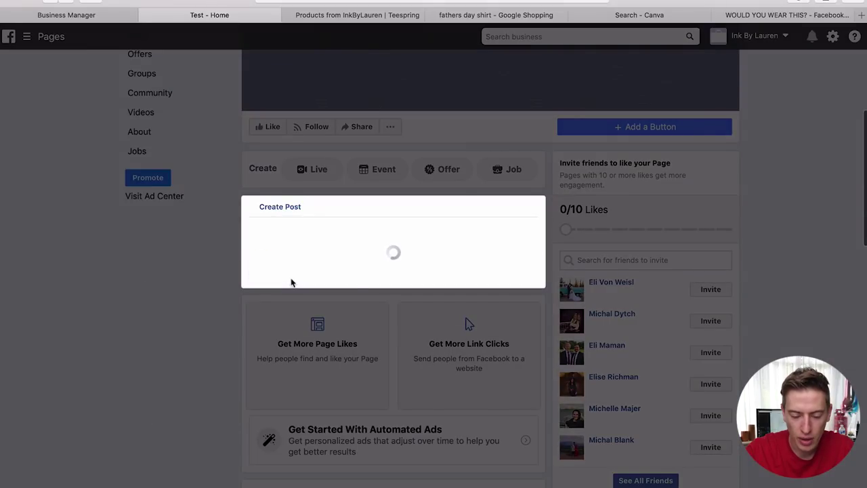
pyautogui.click(331, 251)
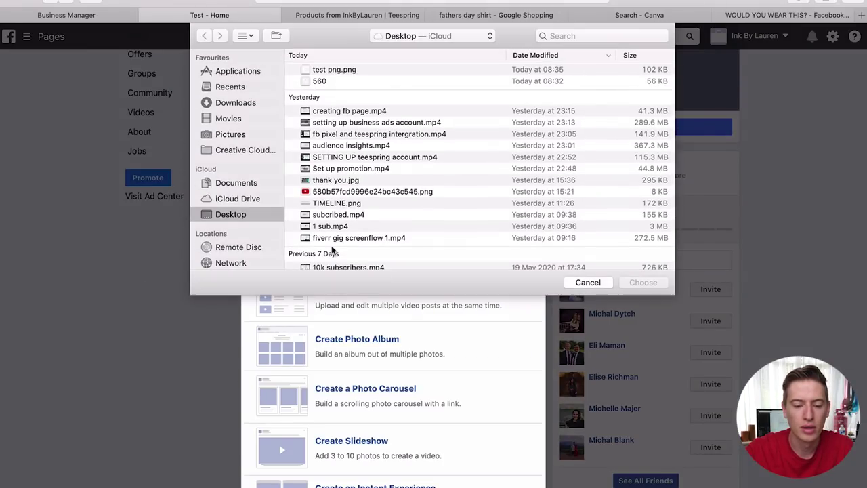
pyautogui.doubleClick(372, 232)
# Caption the post 'Comment below if you would wear this t-shirt?' and publish it.
pyautogui.write('Commn')
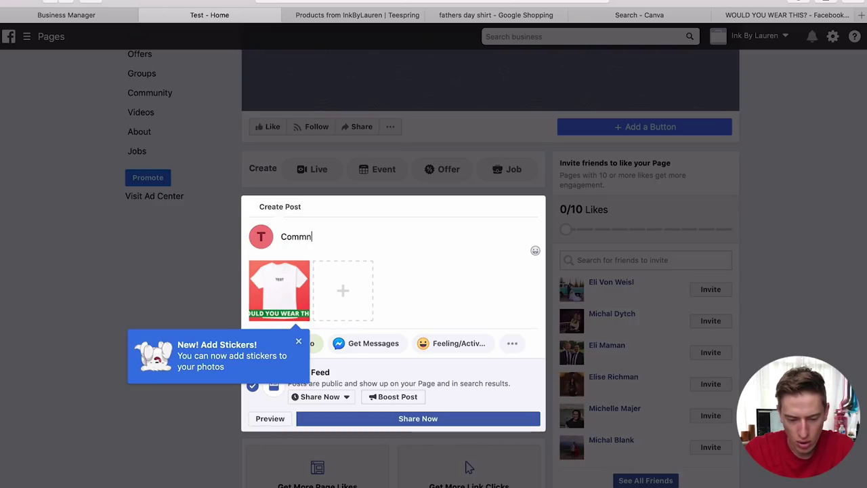
pyautogui.press('BackSpace')
pyautogui.write('ent ')
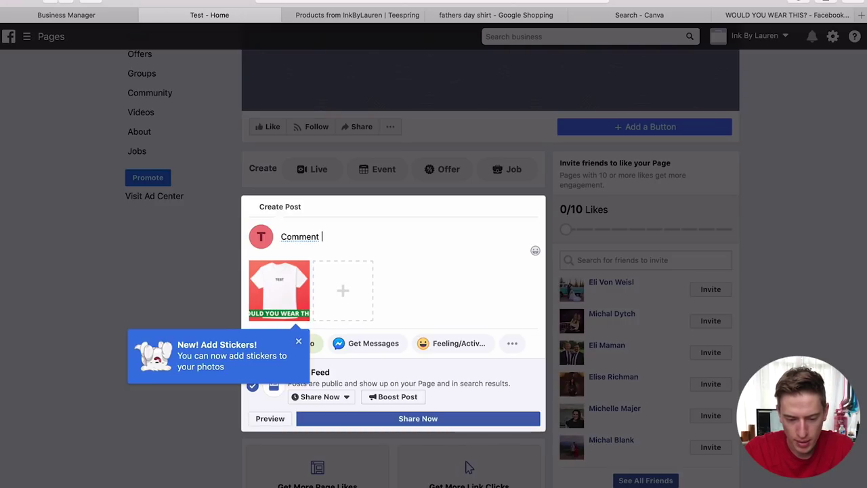
pyautogui.write('Belo')
pyautogui.press('BackSpace')
pyautogui.press('BackSpace')
pyautogui.press('BackSpace')
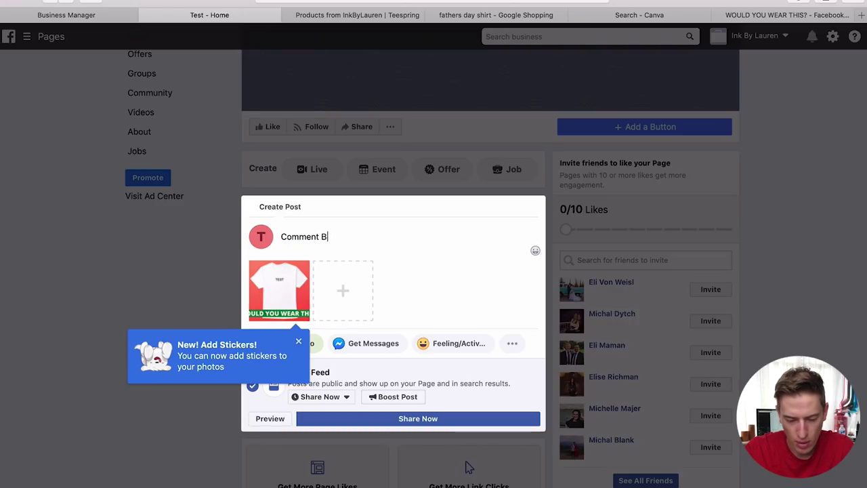
pyautogui.press('BackSpace')
pyautogui.write('below if yo')
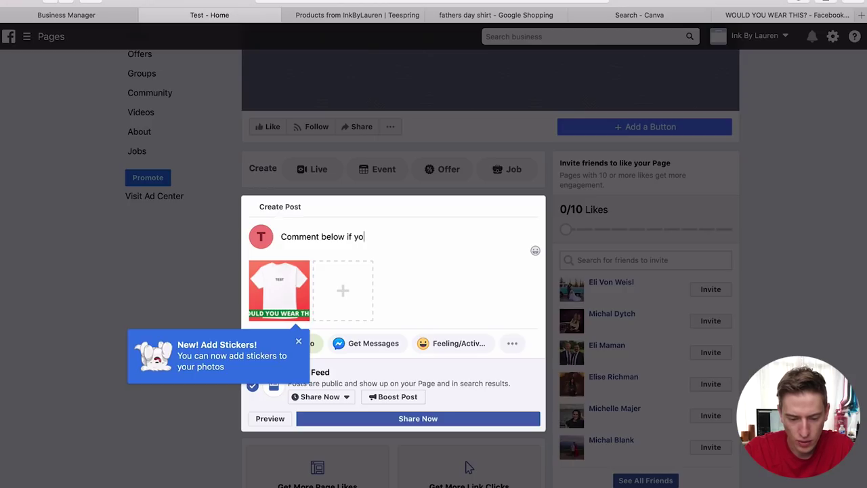
pyautogui.write('u would wear this t-shirt')
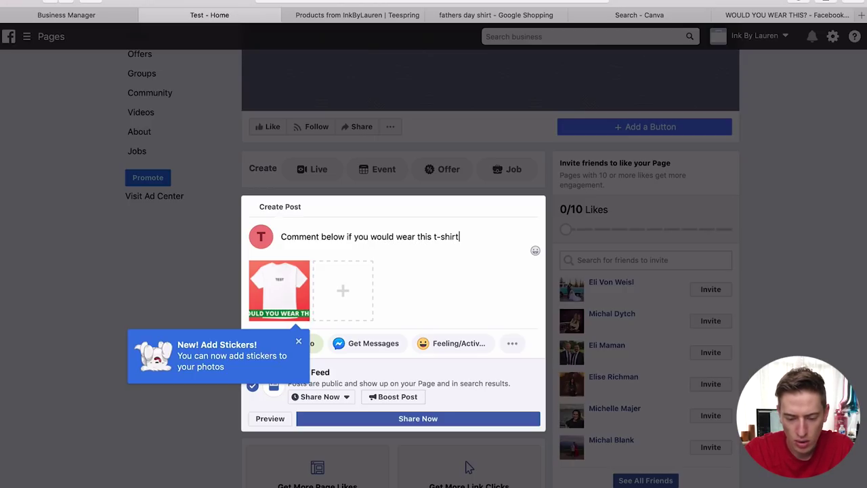
pyautogui.write(' or')
pyautogui.press('BackSpace')
pyautogui.press('BackSpace')
pyautogui.press('BackSpace')
pyautogui.press('BackSpace')
pyautogui.write('?')
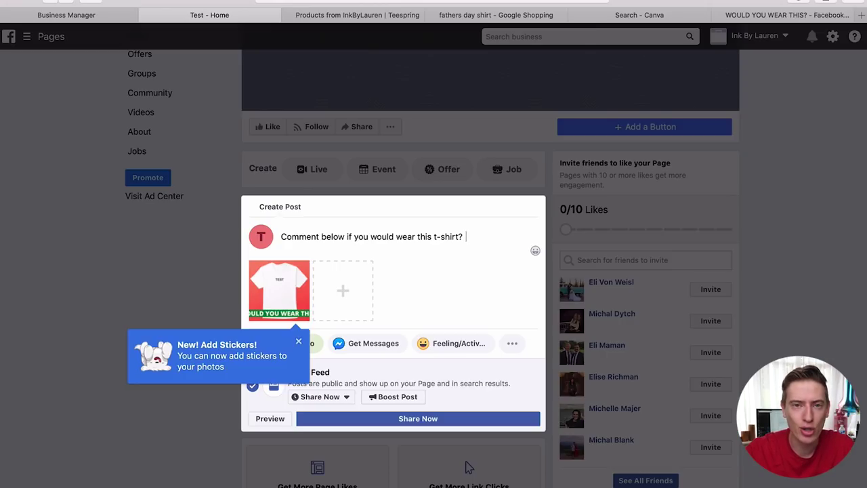
pyautogui.scroll(-2, 465, 246)
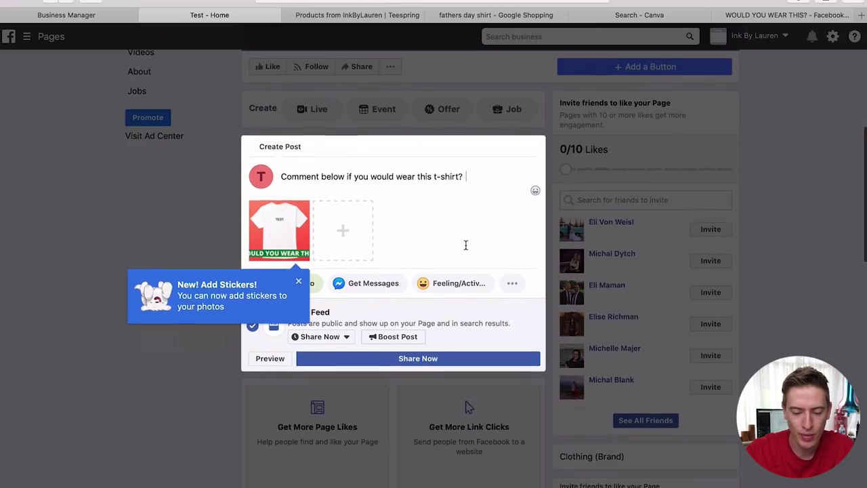
pyautogui.click(439, 346)
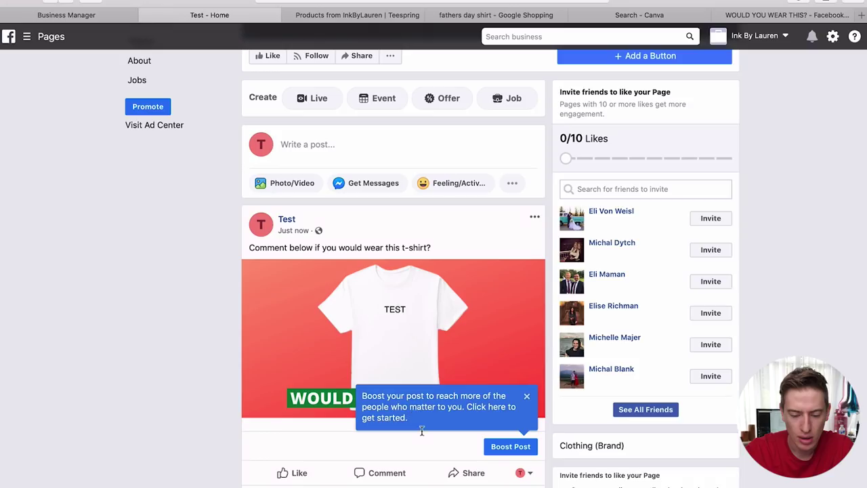
# Dismiss the boost tip on the new t-shirt post and show the business tools shortcuts.
pyautogui.scroll(-1, 455, 362)
pyautogui.click(527, 389)
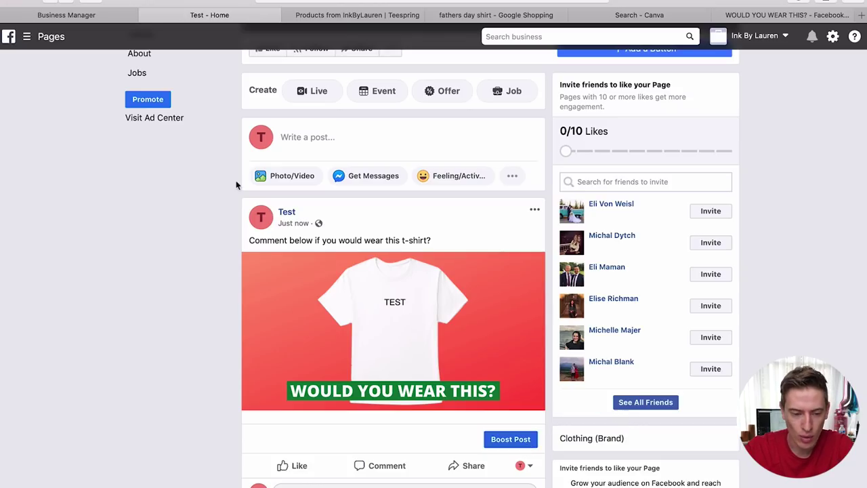
pyautogui.click(27, 38)
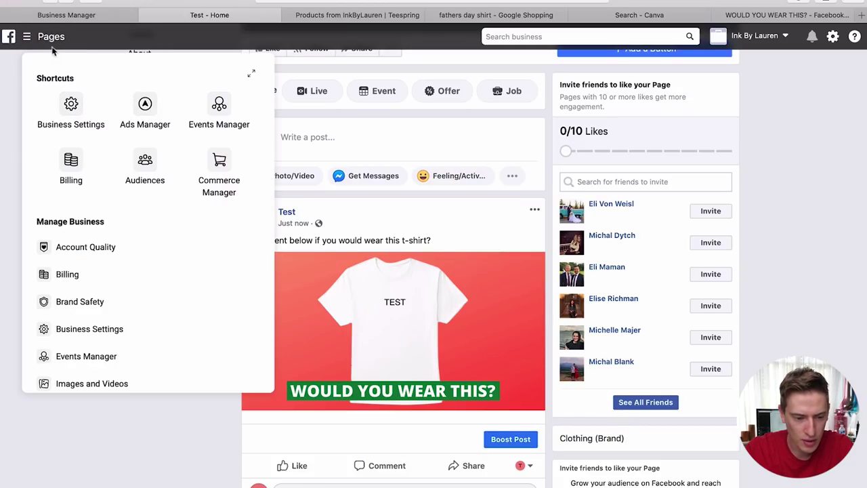
# Go to Ads Manager, check the account overview, then dismiss the political-issues and VAT notices on Campaigns.
pyautogui.click(141, 103)
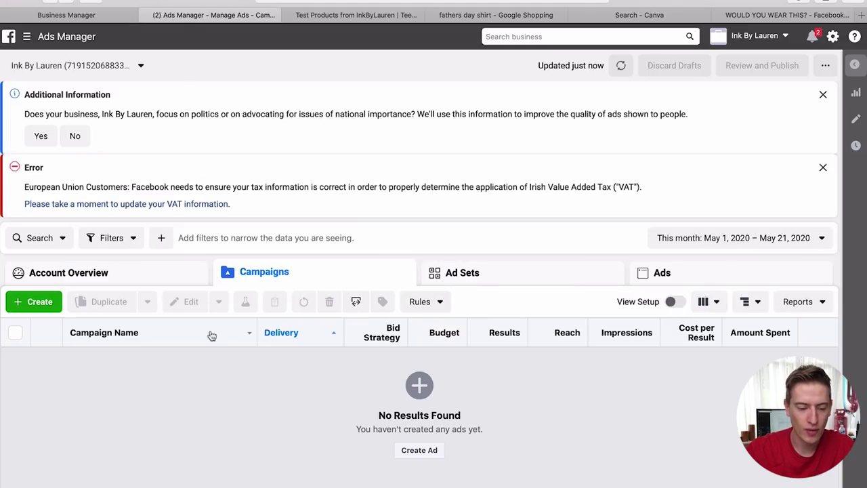
pyautogui.click(129, 278)
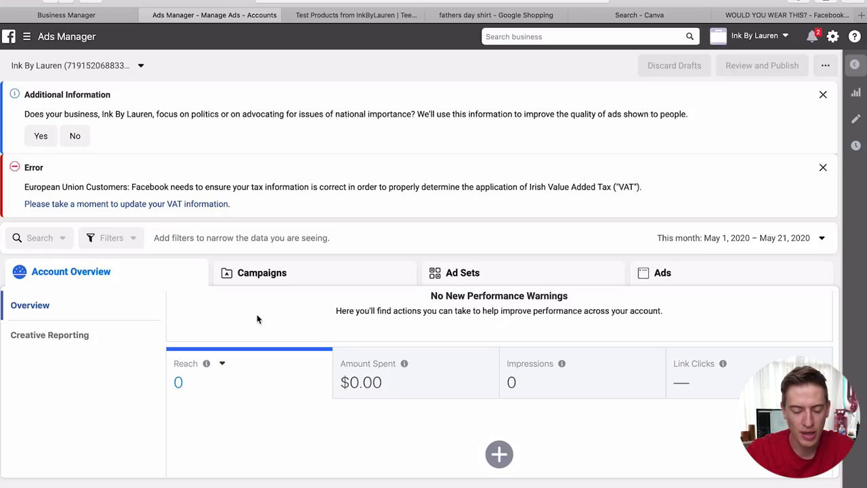
pyautogui.click(264, 281)
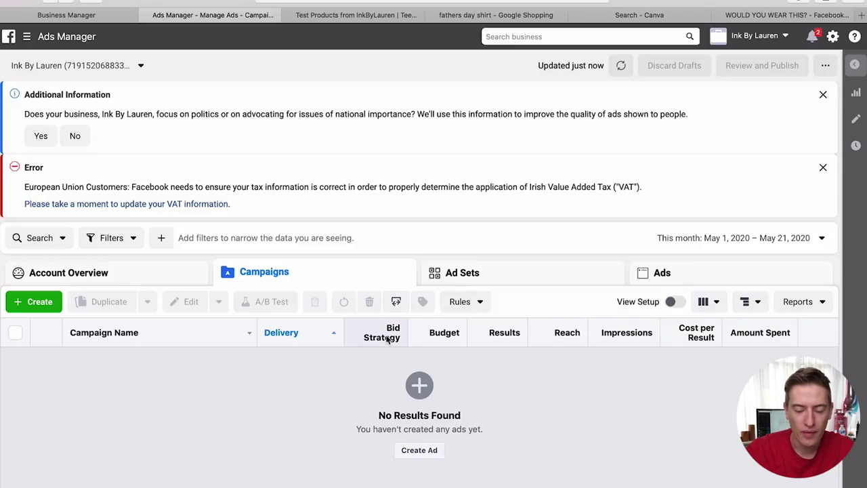
pyautogui.moveTo(388, 339)
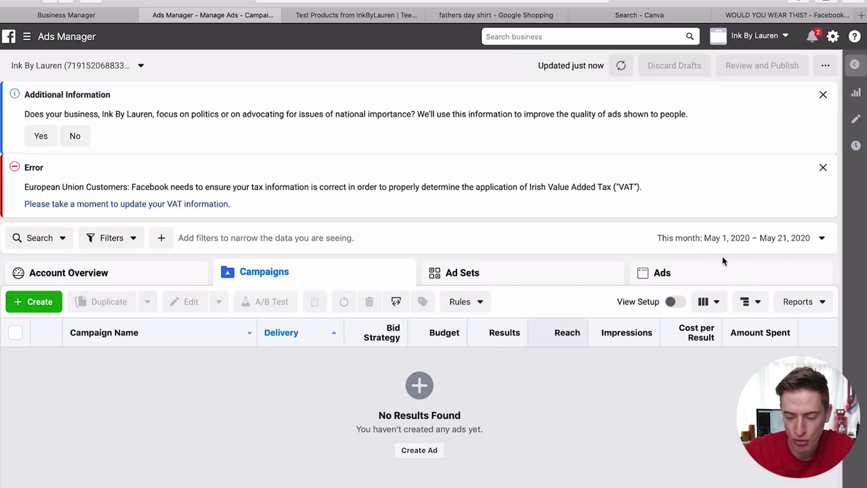
pyautogui.click(824, 95)
pyautogui.click(822, 95)
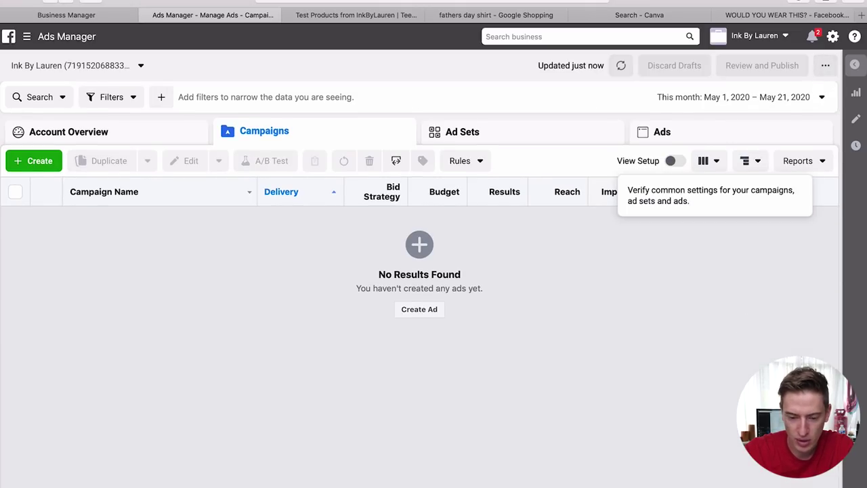
# Start a new campaign, trying Engagement before settling on the Conversions objective.
pyautogui.click(28, 238)
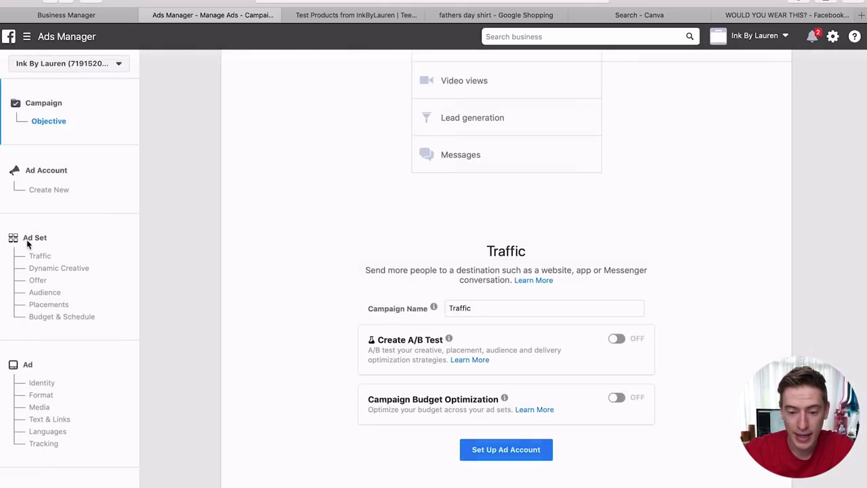
pyautogui.scroll(5, 388, 323)
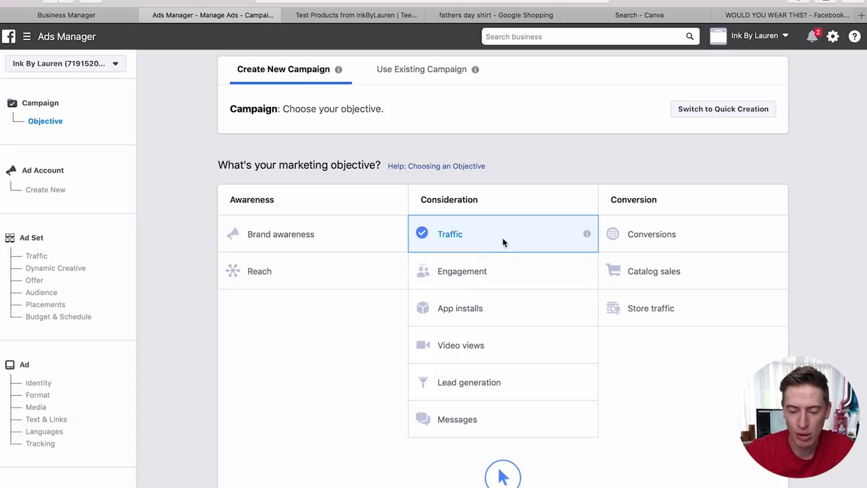
pyautogui.click(492, 272)
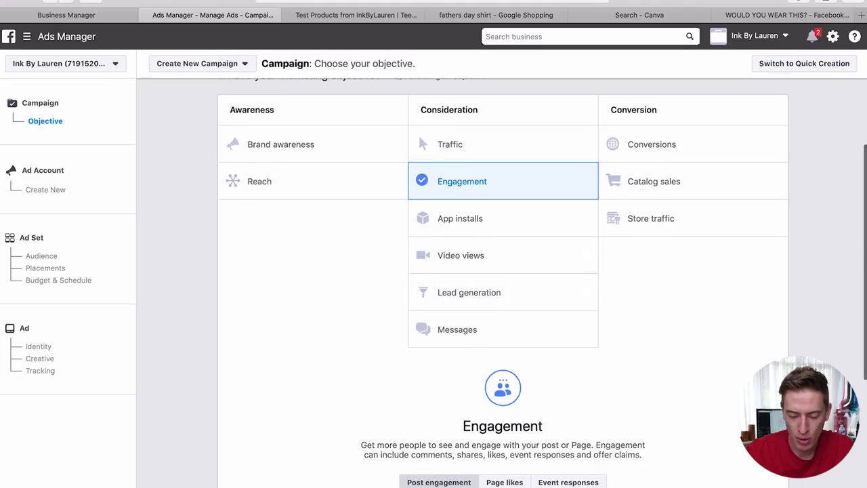
pyautogui.scroll(1, 558, 334)
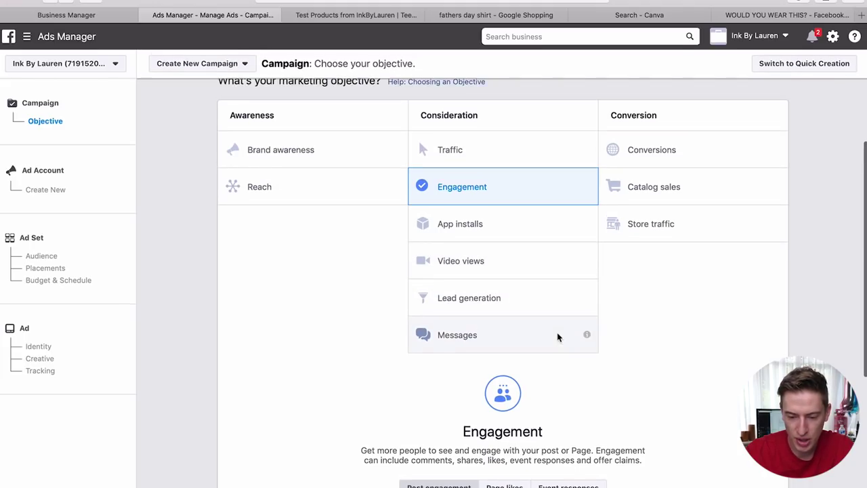
pyautogui.click(641, 160)
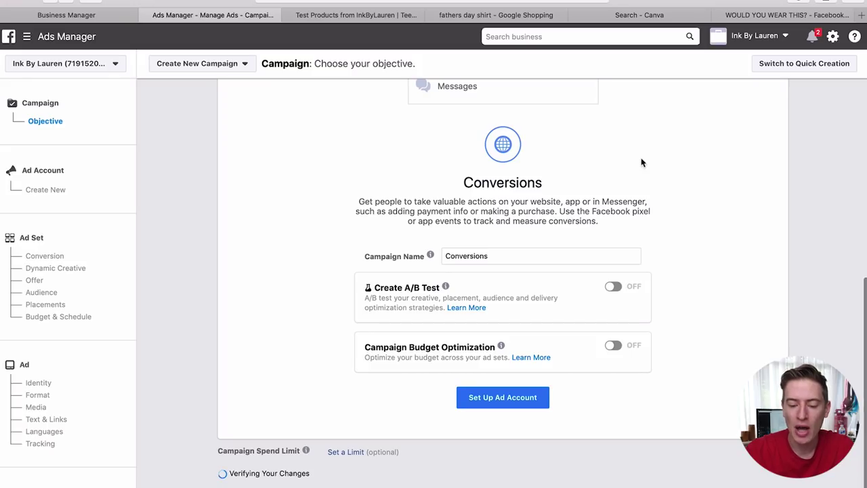
pyautogui.scroll(5, 641, 163)
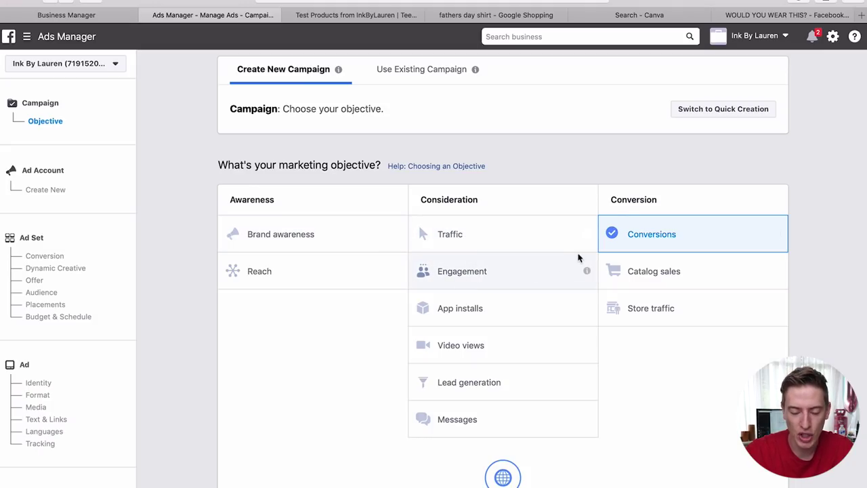
# Switch to Engagement, name the campaign 'Would you wear this (test tee)', and accept the ad account setup.
pyautogui.click(502, 285)
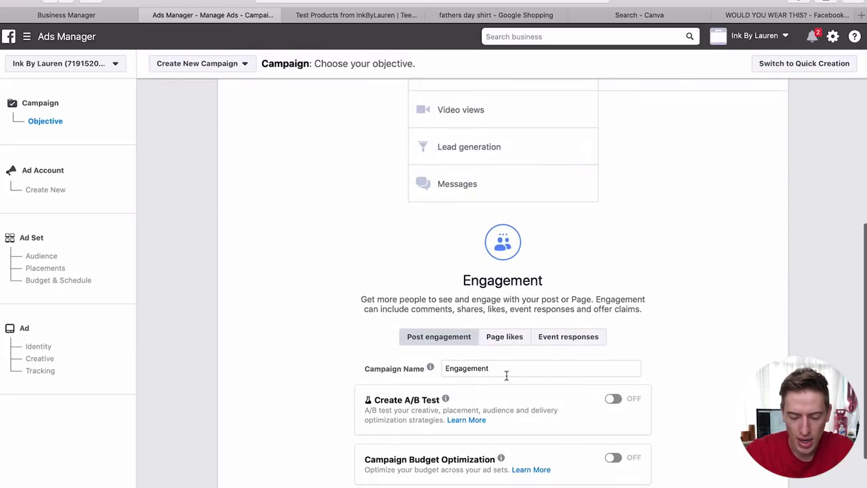
pyautogui.doubleClick(504, 369)
pyautogui.write('Wou')
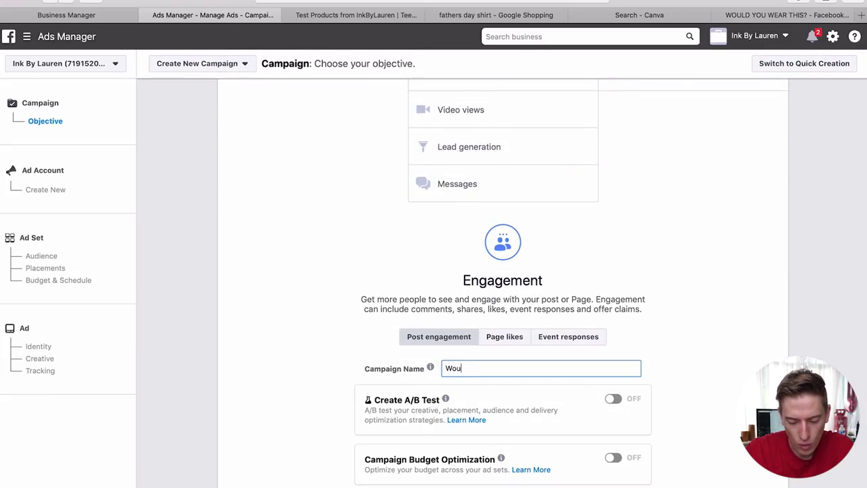
pyautogui.write('ld you wear this')
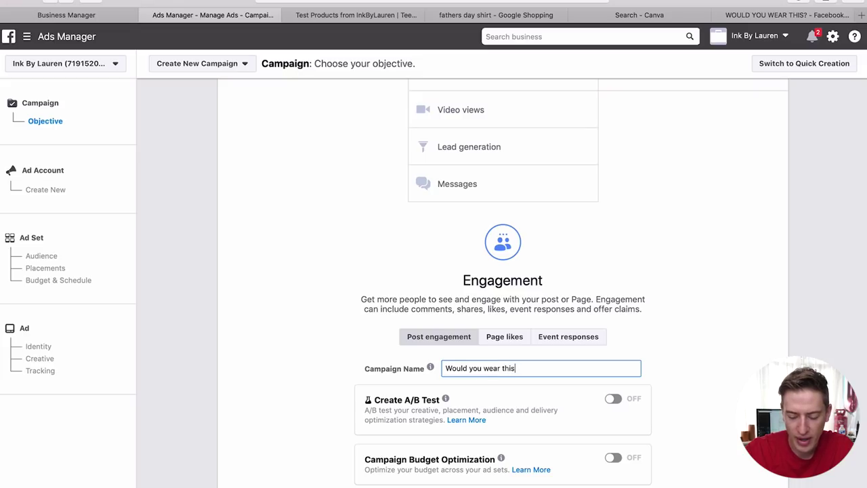
pyautogui.write(' (test te')
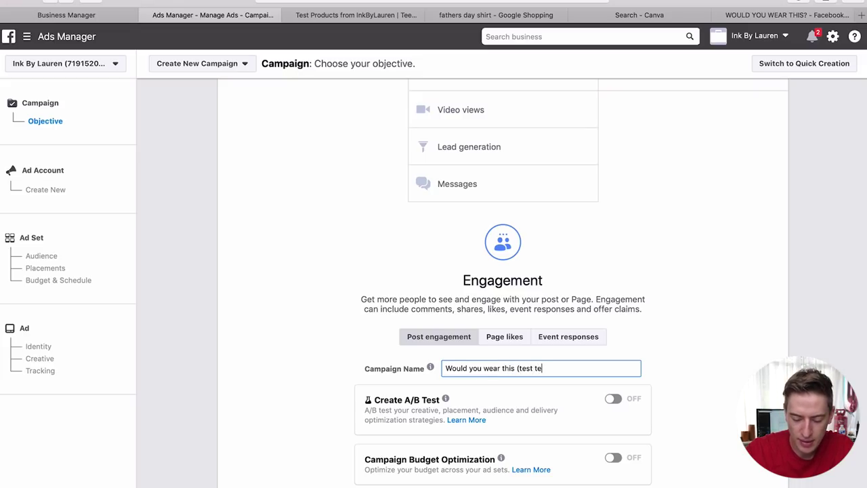
pyautogui.write('e)')
pyautogui.scroll(-1, 439, 302)
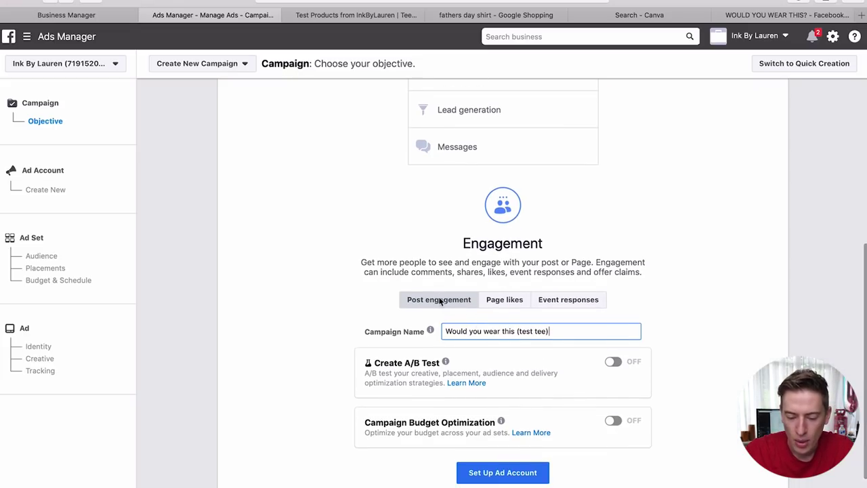
pyautogui.scroll(-2, 441, 302)
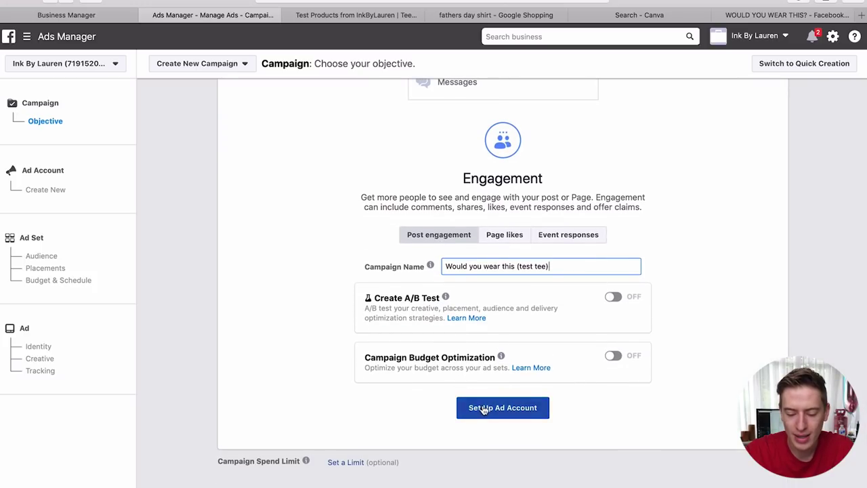
pyautogui.click(484, 408)
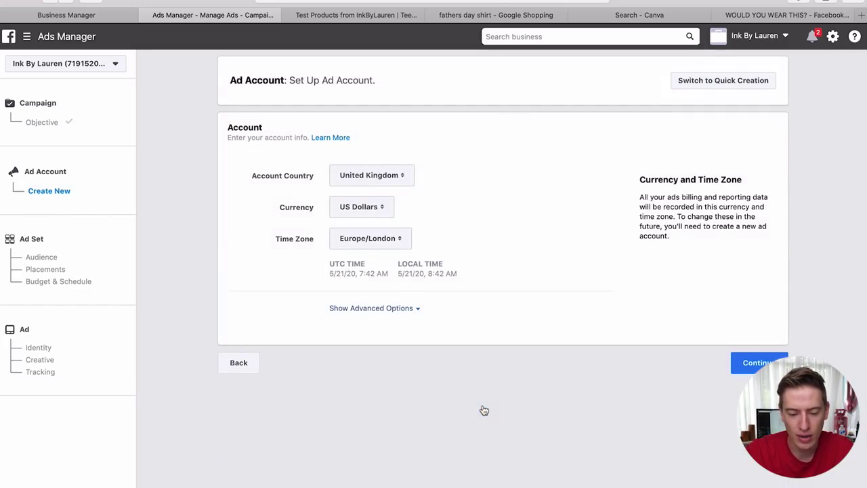
pyautogui.click(744, 370)
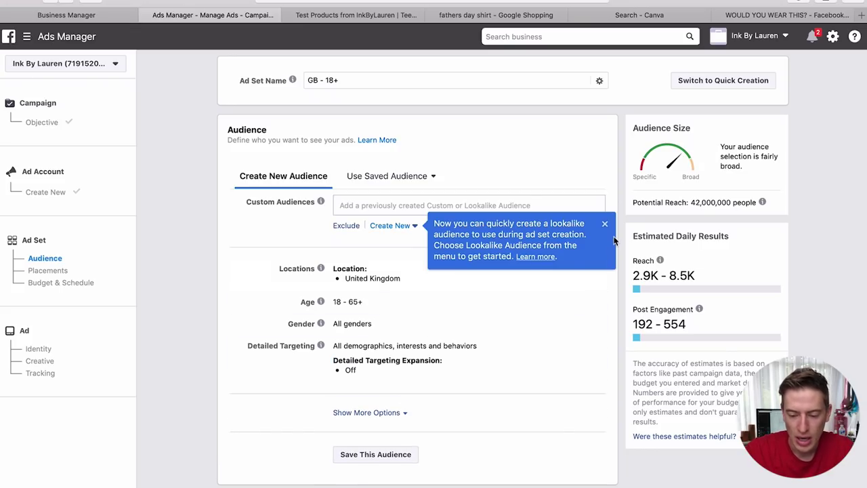
# Replace United Kingdom with United States as the ad set's only target location.
pyautogui.click(604, 224)
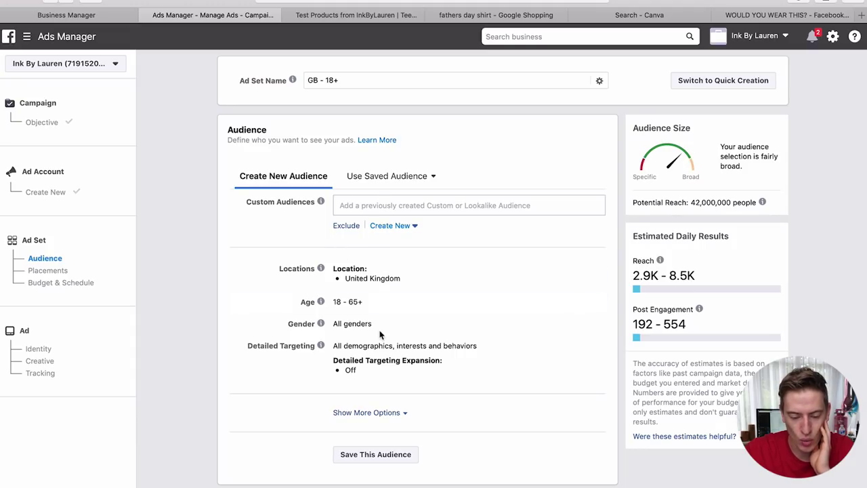
pyautogui.scroll(-1, 380, 337)
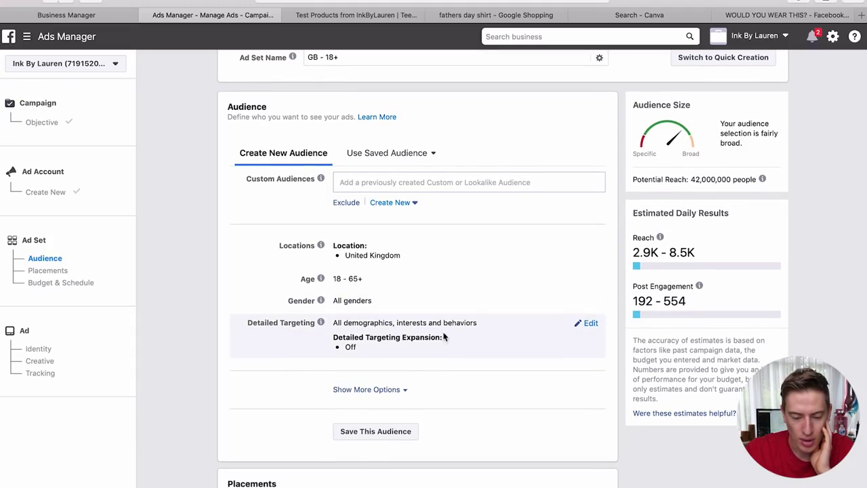
pyautogui.click(588, 323)
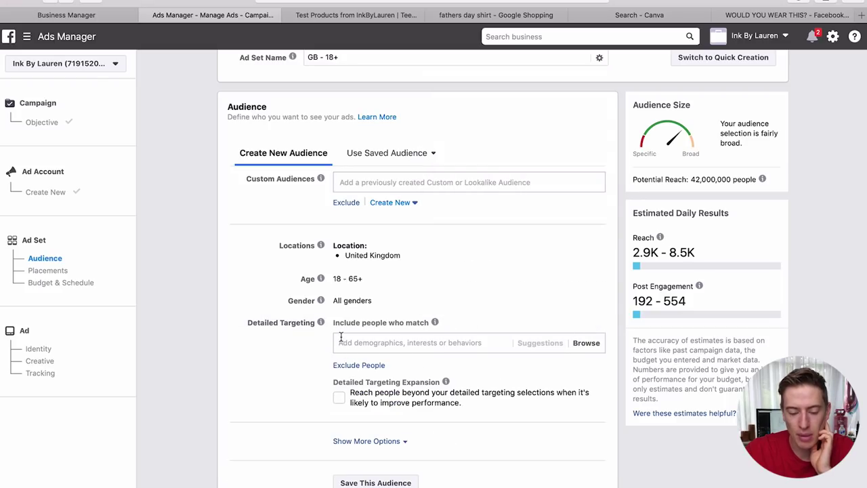
pyautogui.click(586, 280)
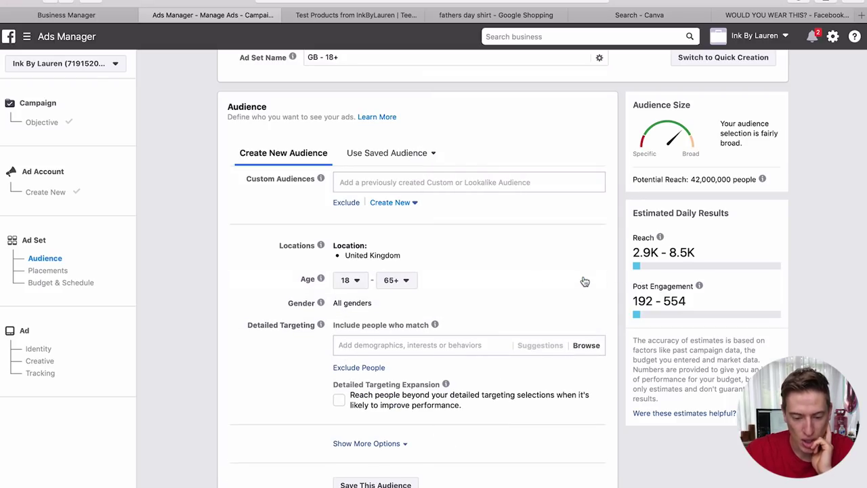
pyautogui.click(591, 247)
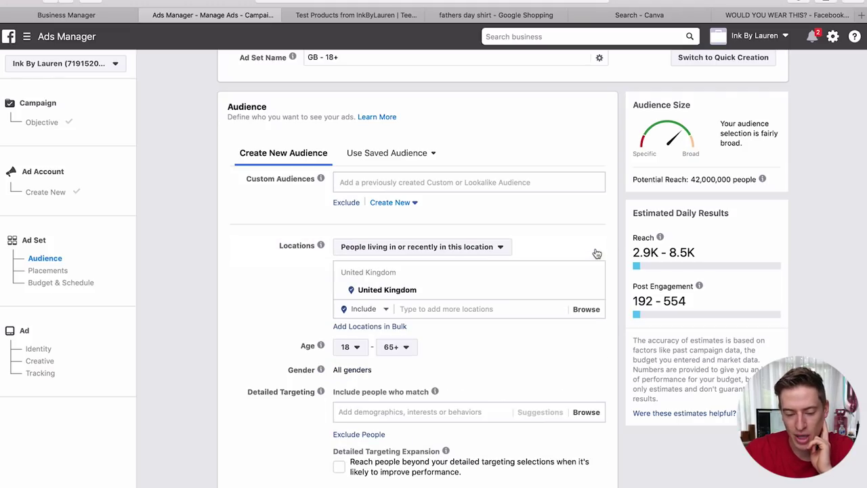
pyautogui.click(494, 308)
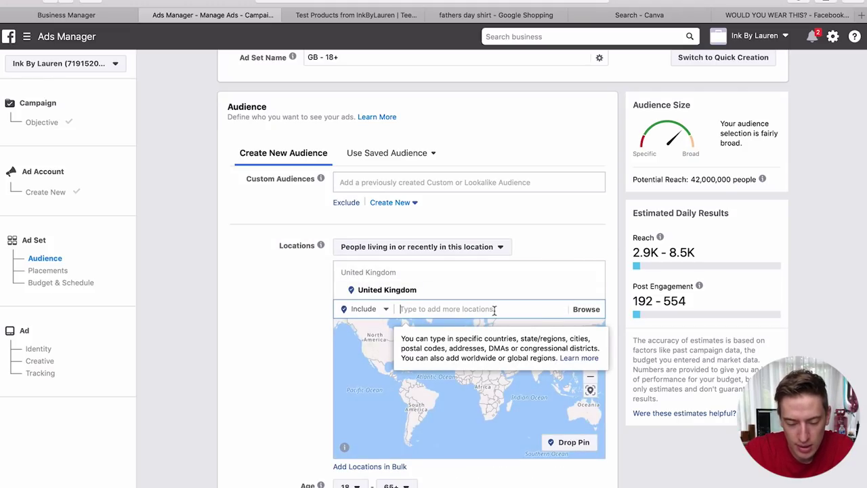
pyautogui.write('united')
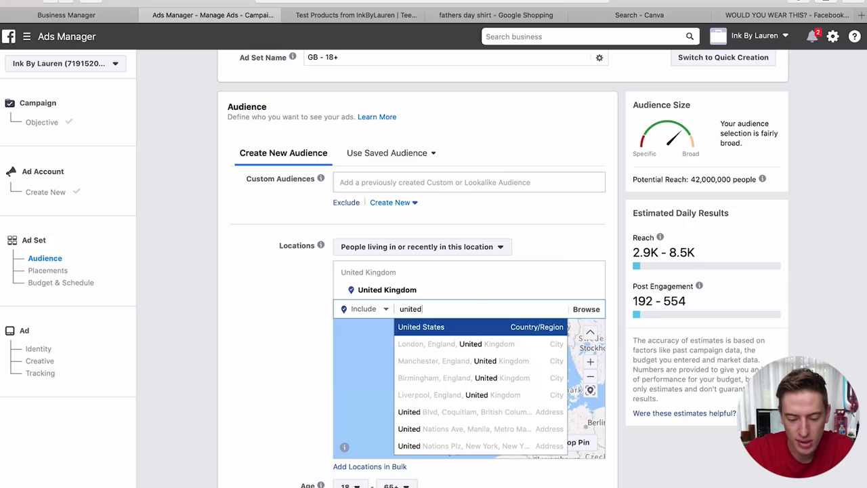
pyautogui.click(473, 327)
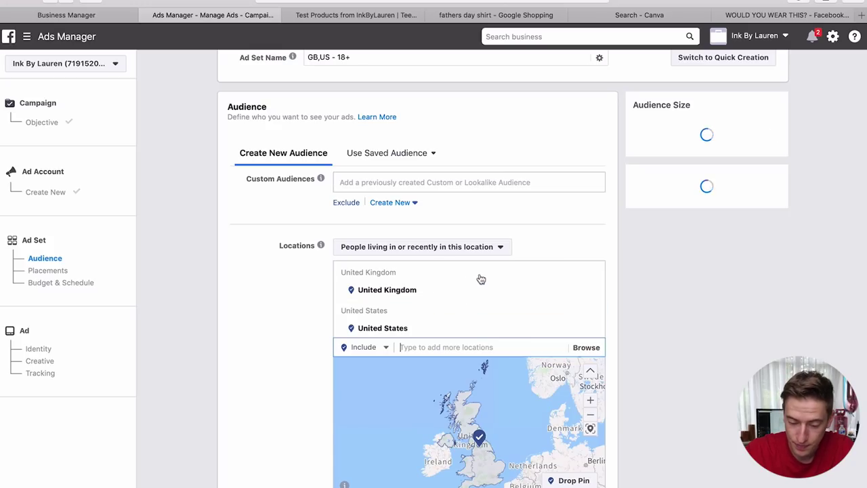
pyautogui.click(468, 293)
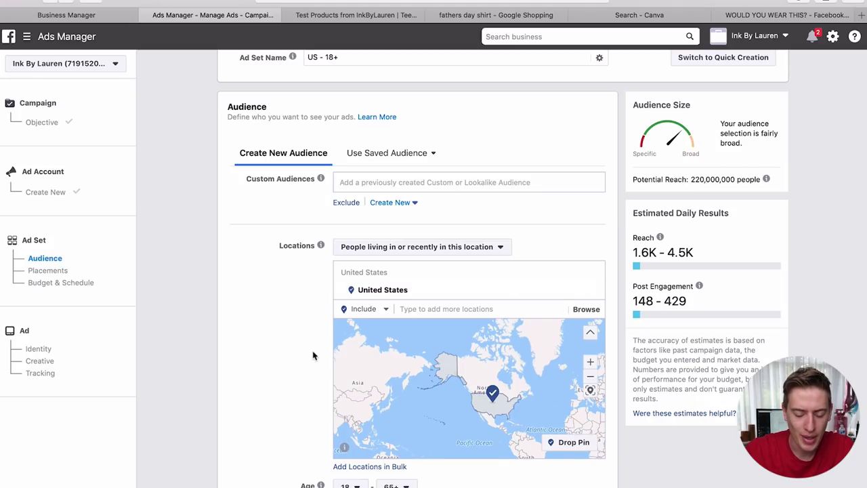
pyautogui.scroll(-5, 314, 355)
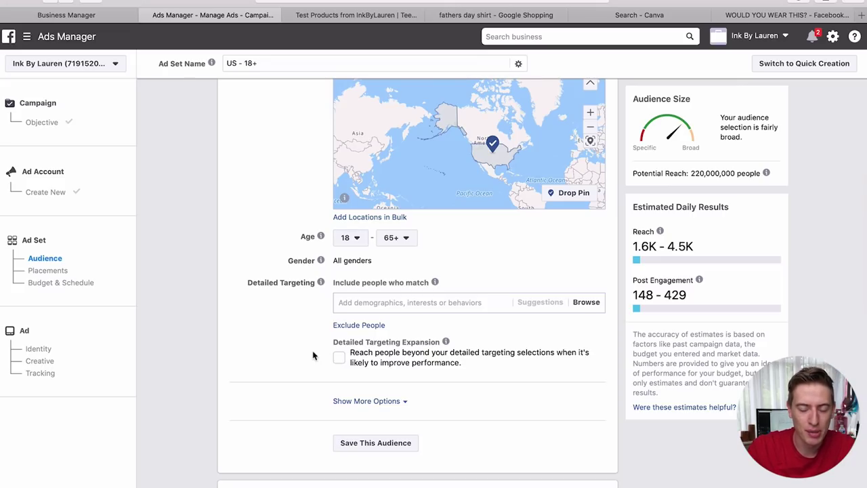
# Set the audience's maximum age to 30, giving an 18–30 age range.
pyautogui.click(354, 240)
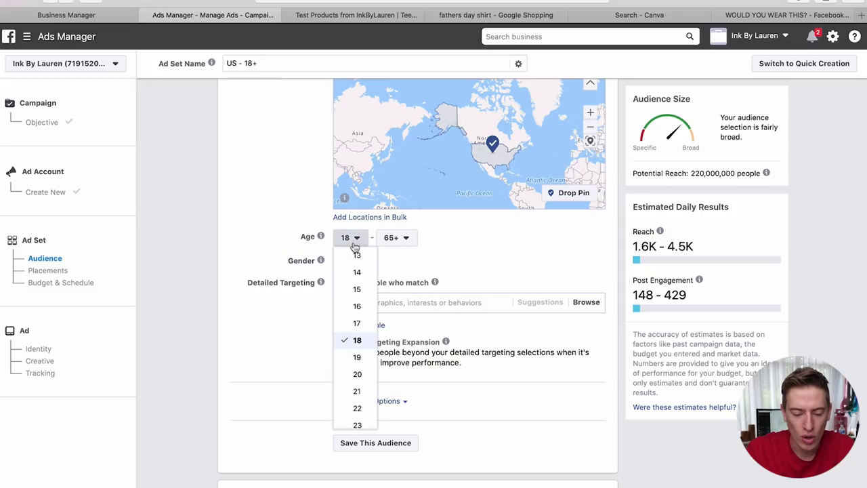
pyautogui.scroll(-2, 360, 392)
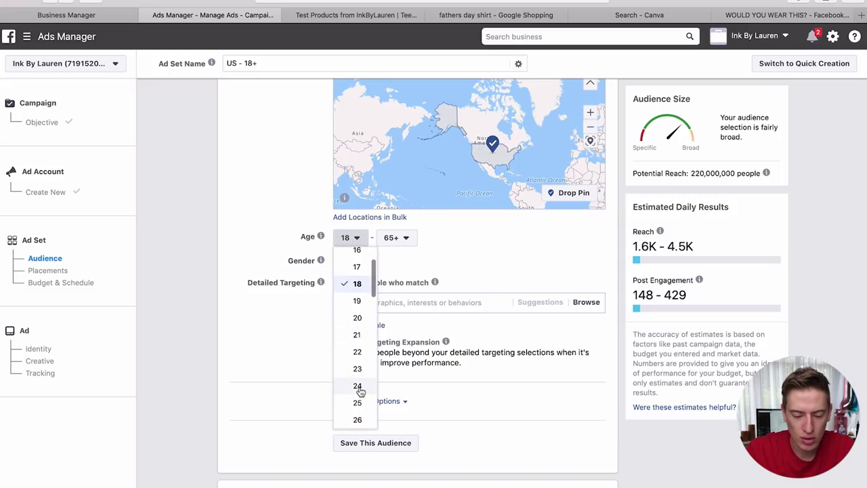
pyautogui.scroll(1, 360, 392)
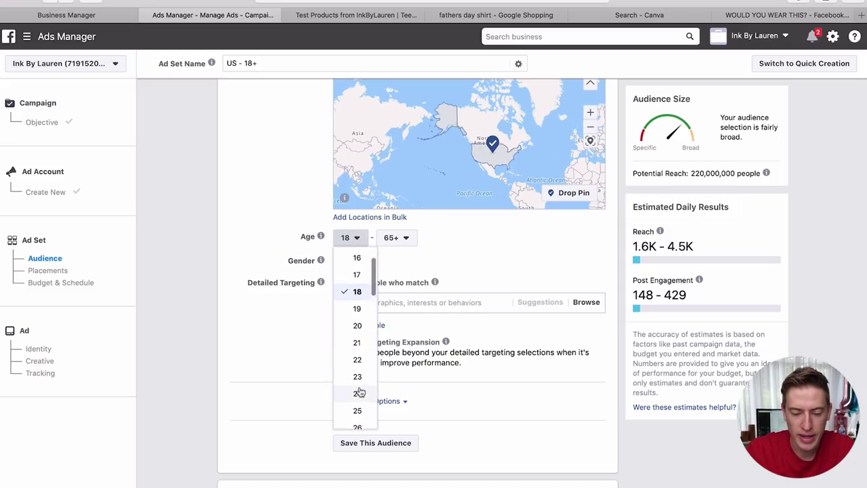
pyautogui.click(405, 237)
pyautogui.scroll(6, 400, 332)
pyautogui.scroll(-3, 400, 333)
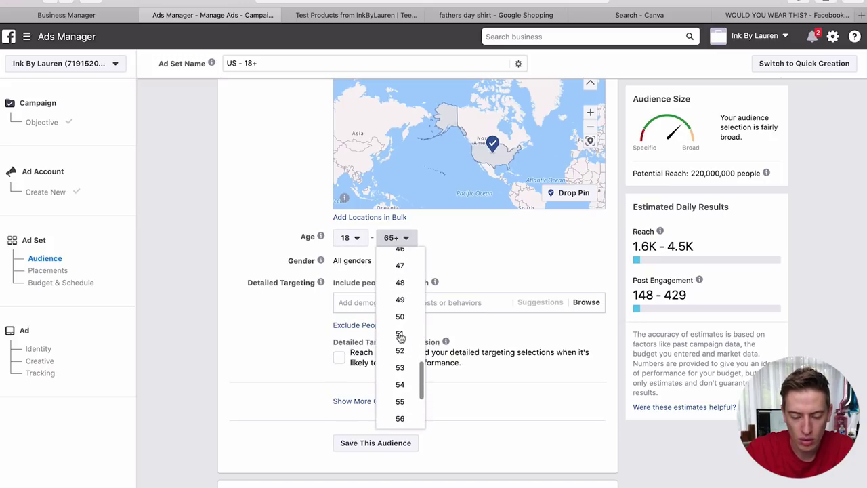
pyautogui.scroll(4, 401, 337)
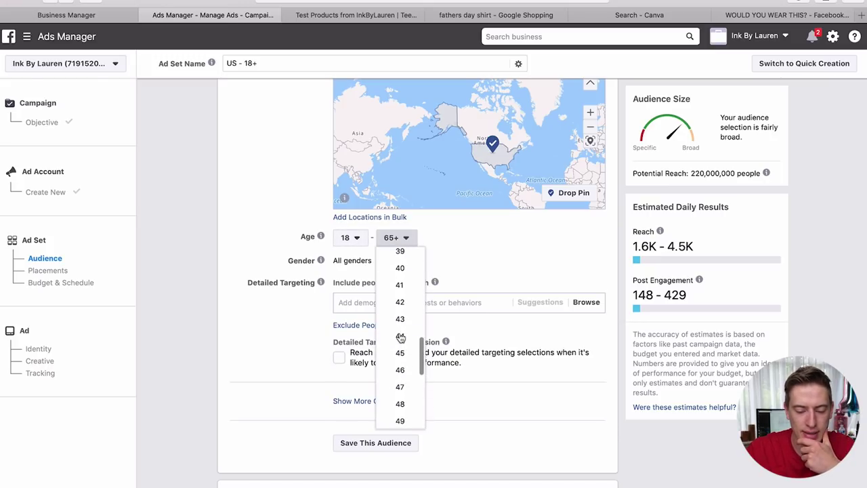
pyautogui.scroll(2, 401, 337)
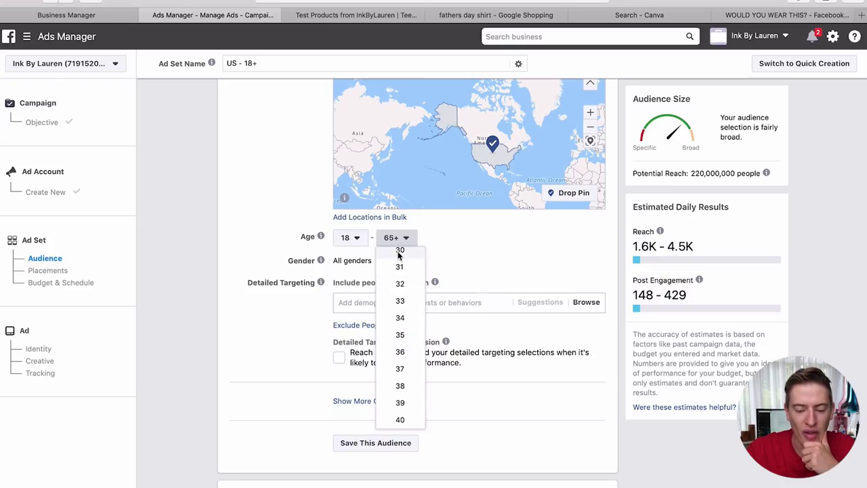
pyautogui.click(400, 250)
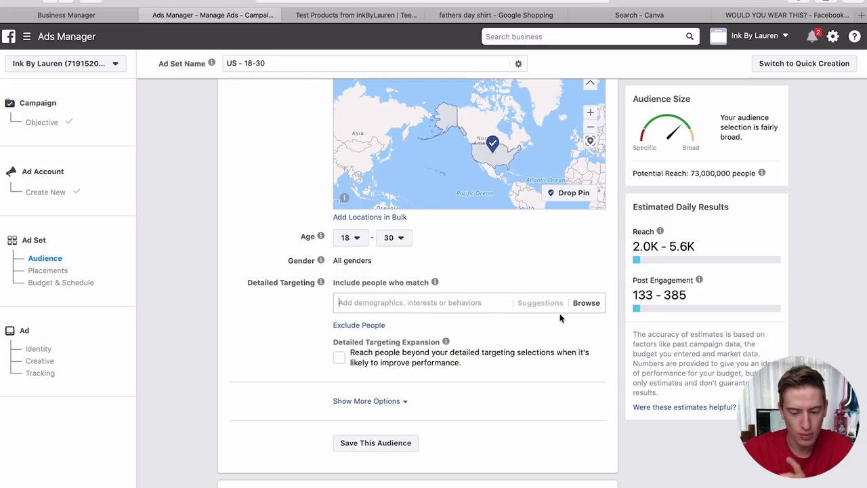
# Target Demographics > Parents > Parents (All) and limit the gender to women.
pyautogui.click(587, 306)
pyautogui.click(545, 330)
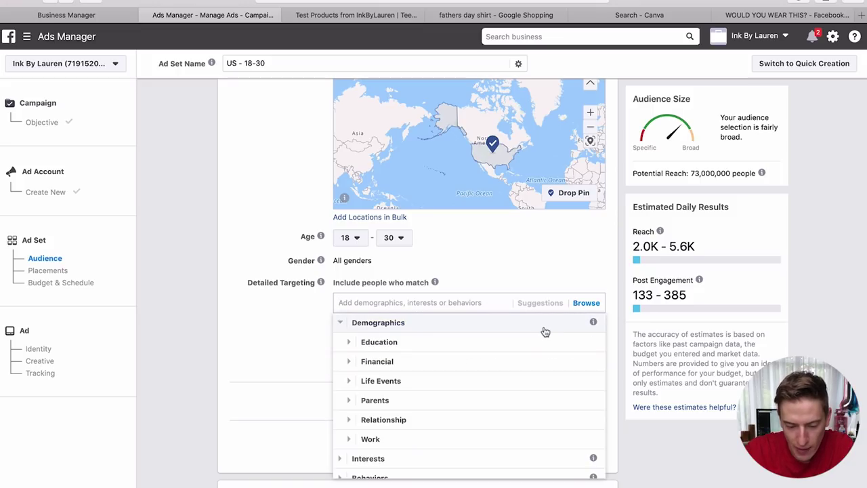
pyautogui.click(417, 403)
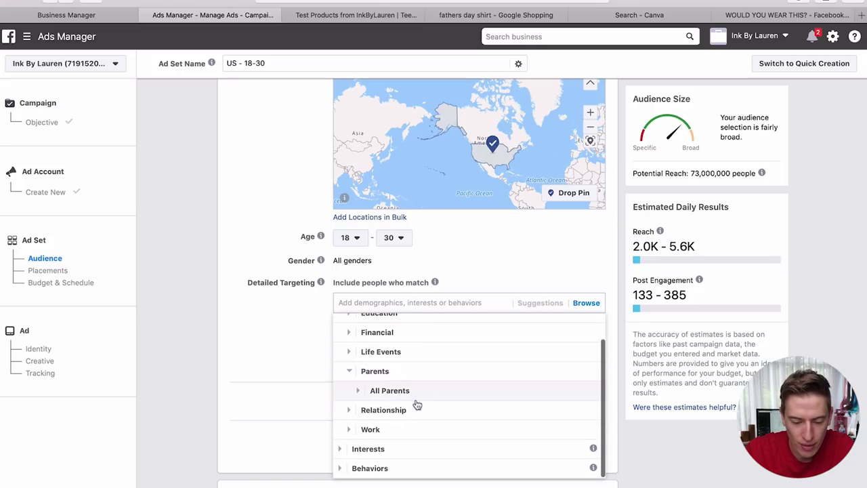
pyautogui.click(402, 398)
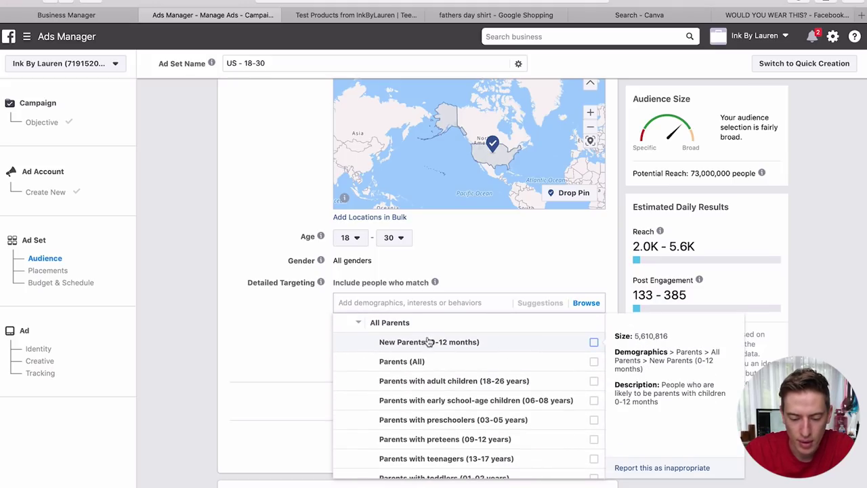
pyautogui.click(409, 369)
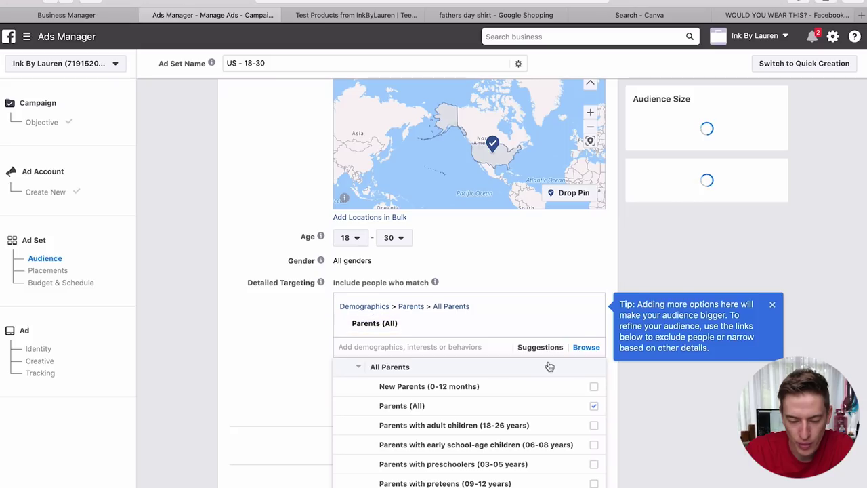
pyautogui.click(524, 275)
pyautogui.scroll(4, 524, 275)
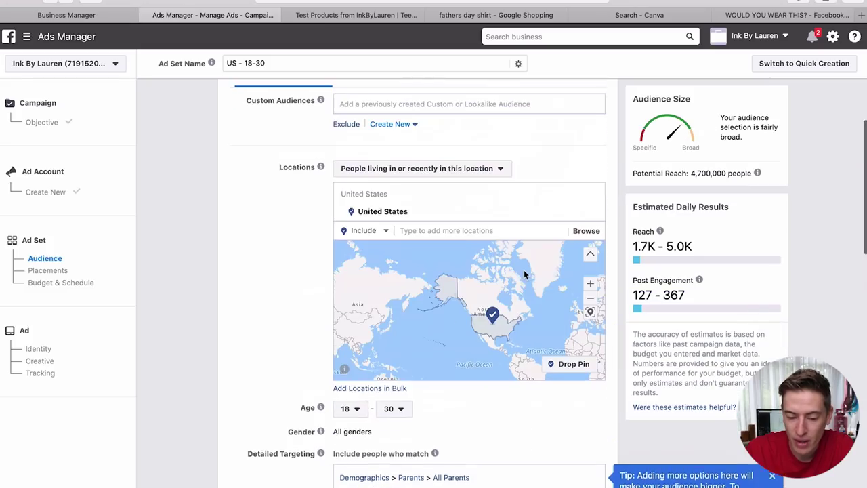
pyautogui.scroll(-3, 493, 236)
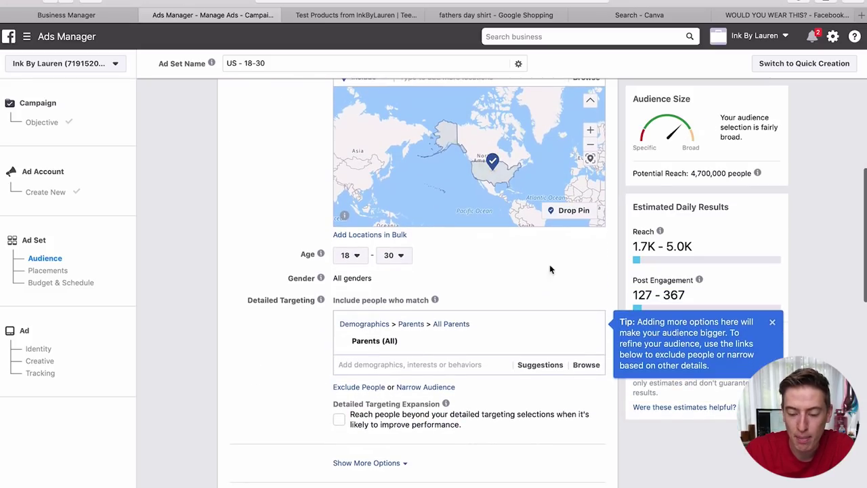
pyautogui.click(588, 283)
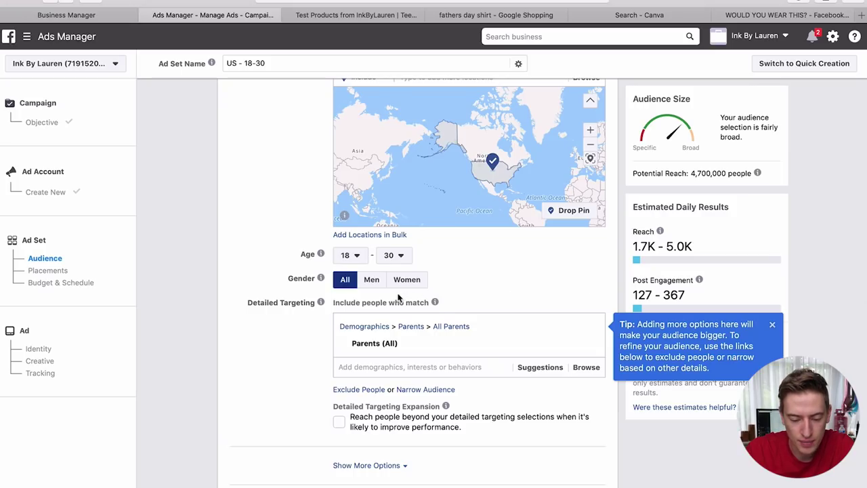
pyautogui.click(407, 280)
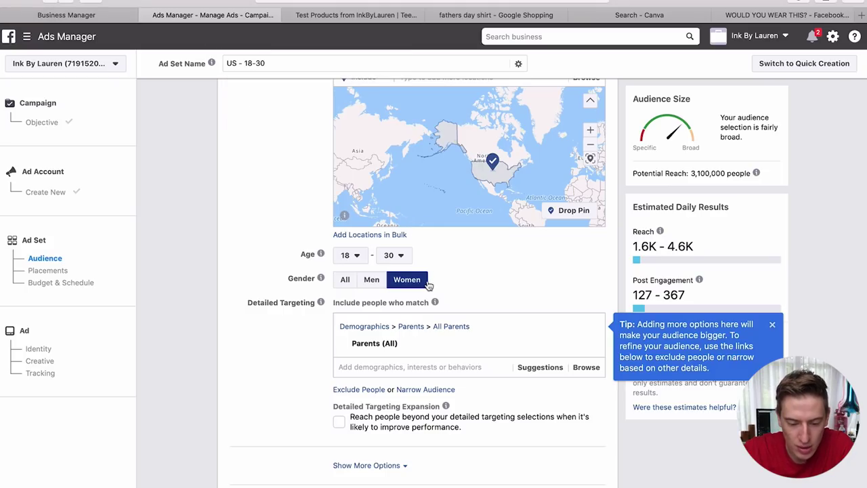
# Add an empty must-also-match narrowing criterion to the detailed targeting.
pyautogui.scroll(-2, 539, 292)
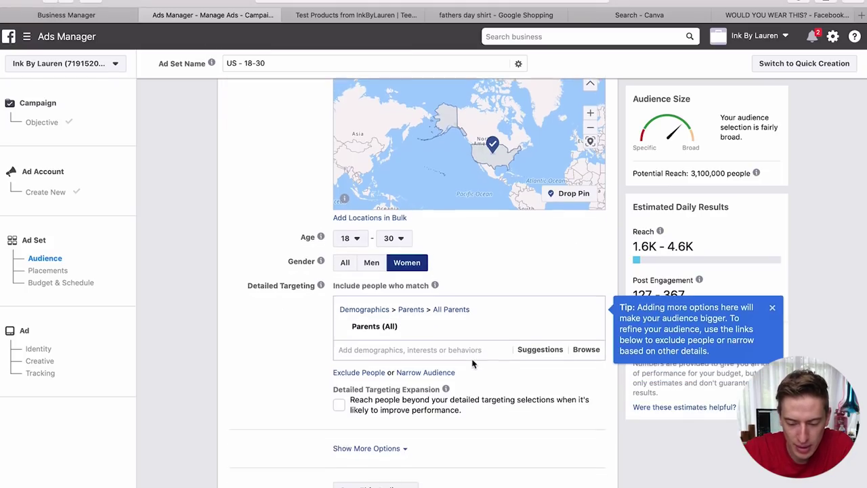
pyautogui.click(425, 330)
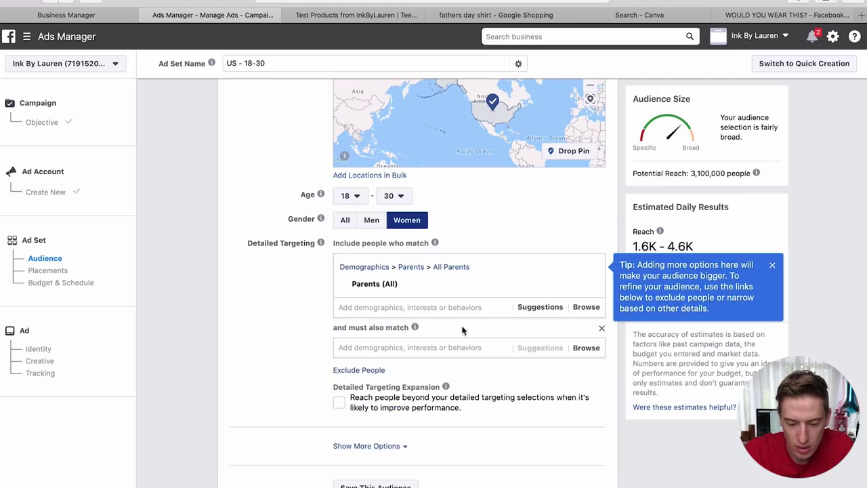
pyautogui.click(582, 347)
pyautogui.click(278, 326)
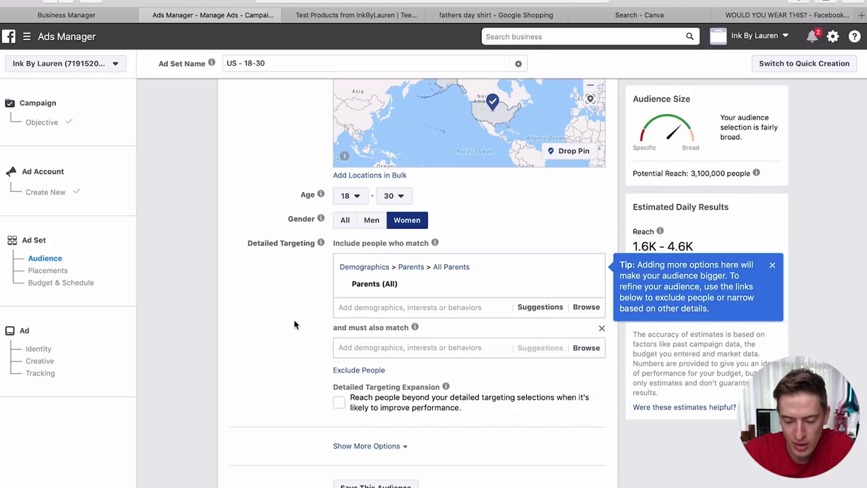
pyautogui.click(602, 328)
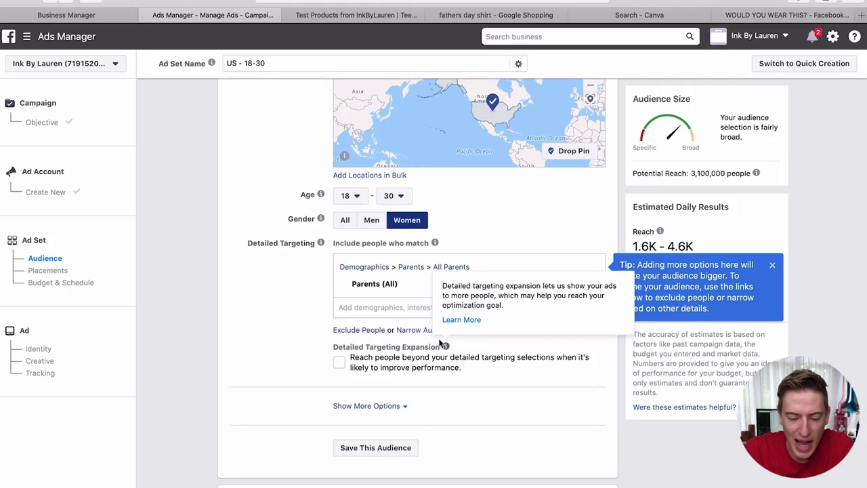
pyautogui.click(355, 310)
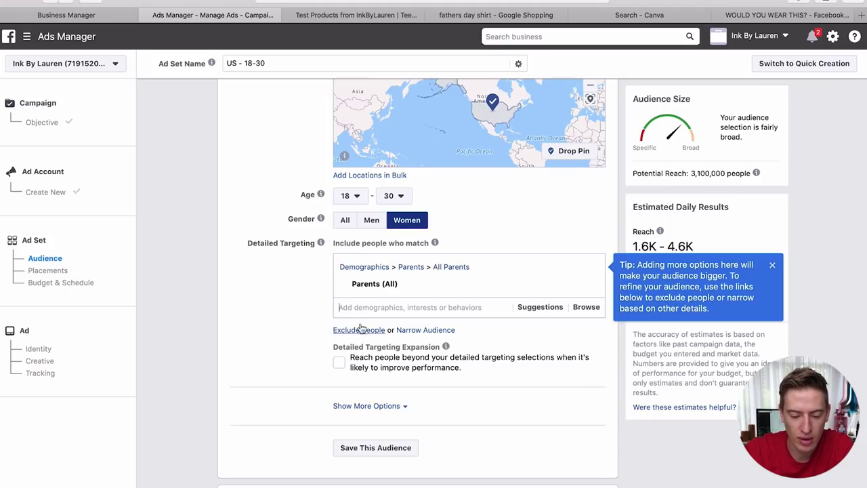
pyautogui.click(427, 331)
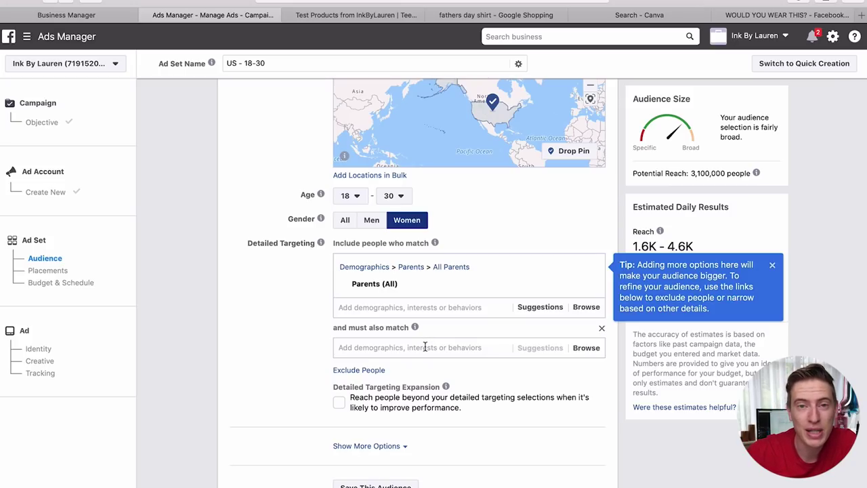
pyautogui.moveTo(358, 288)
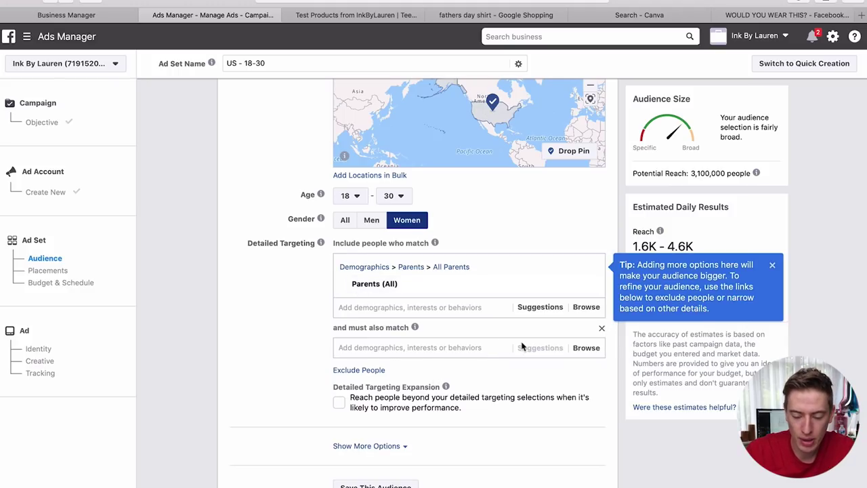
# Require Married under Demographics > Relationship > Relationship Status in the narrowing box.
pyautogui.click(571, 351)
pyautogui.click(490, 372)
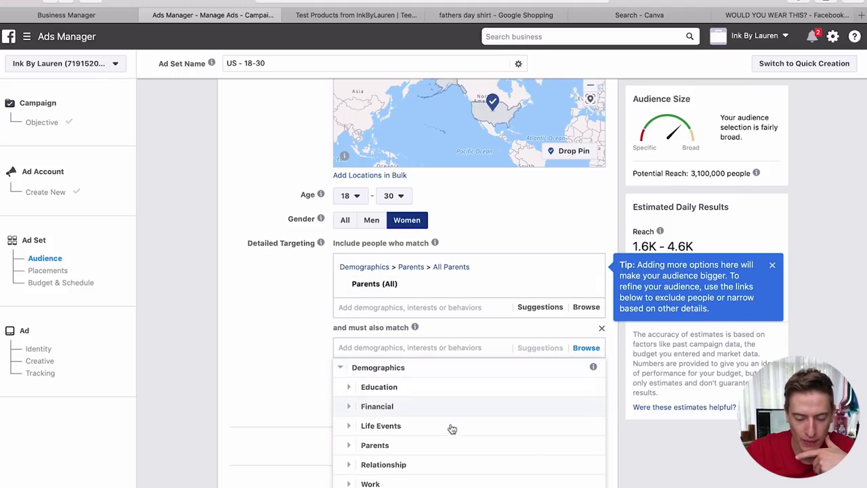
pyautogui.click(440, 457)
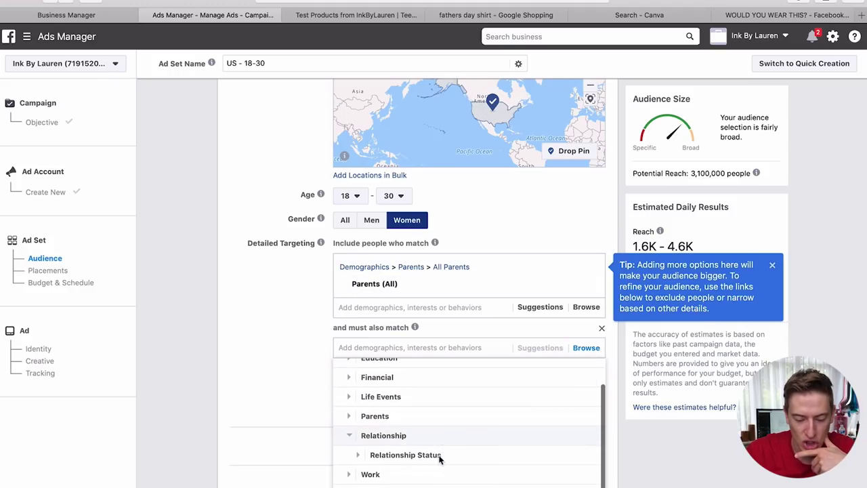
pyautogui.click(440, 457)
pyautogui.moveTo(440, 463)
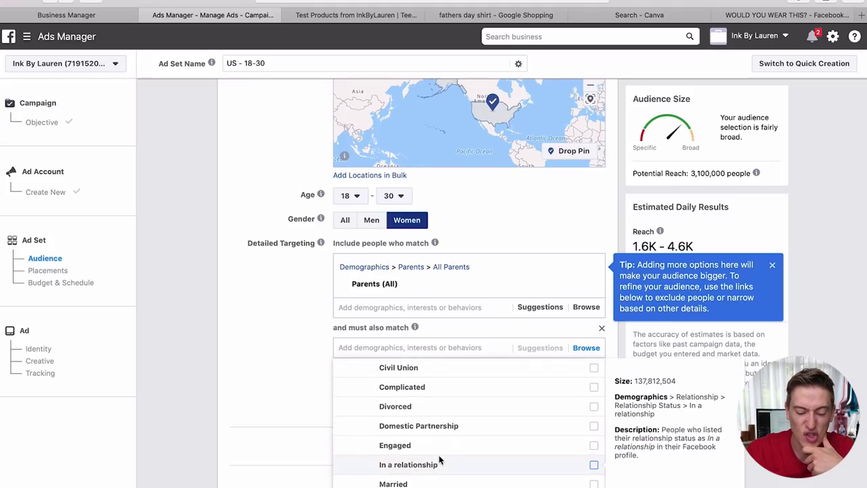
pyautogui.click(447, 483)
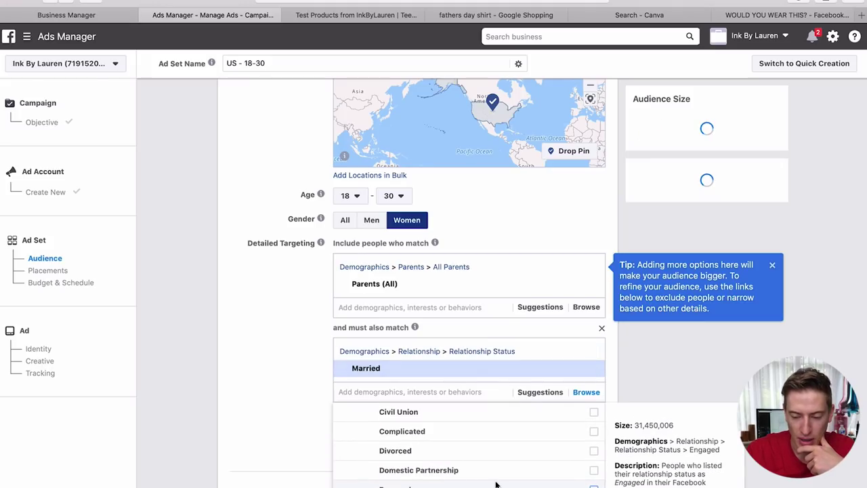
pyautogui.click(289, 432)
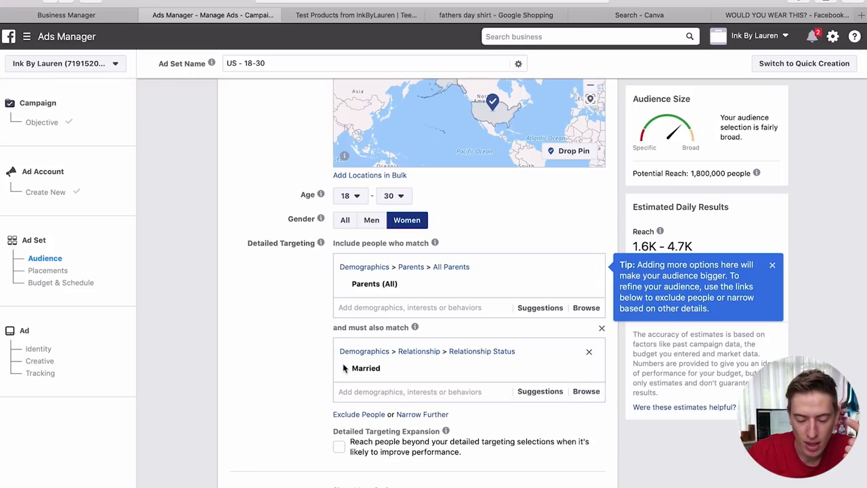
# Try Married as an included-people interest instead, then remove both Married entries.
pyautogui.moveTo(360, 284)
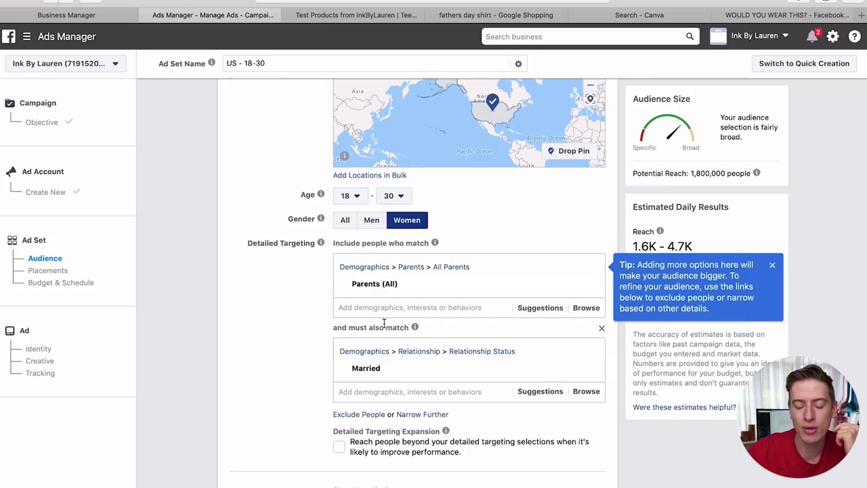
pyautogui.click(375, 307)
pyautogui.write('marrie')
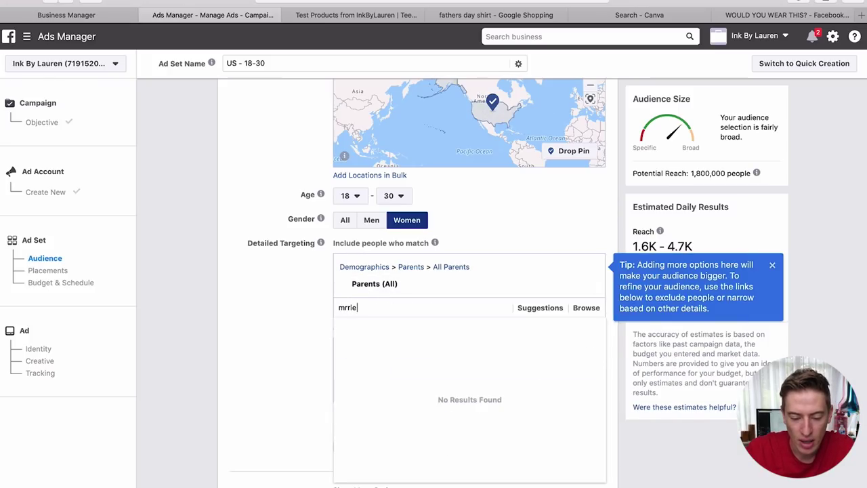
pyautogui.press('BackSpace')
pyautogui.press('BackSpace')
pyautogui.press('BackSpace')
pyautogui.write('arried')
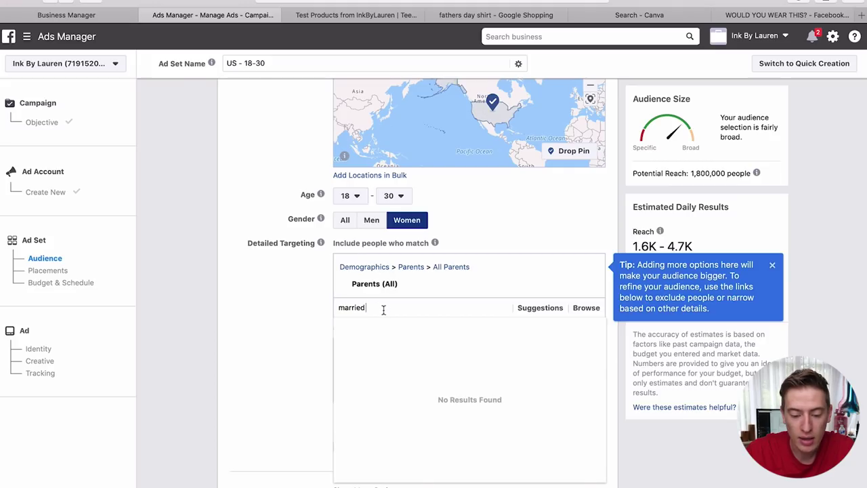
pyautogui.click(391, 329)
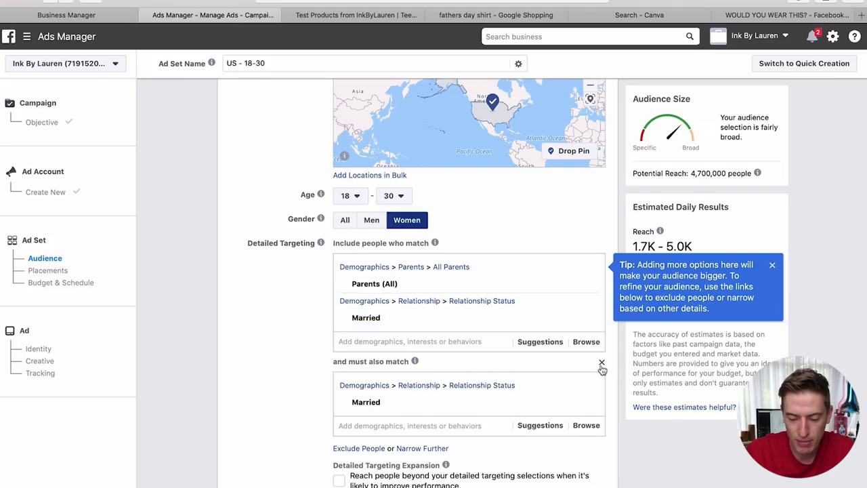
pyautogui.click(602, 362)
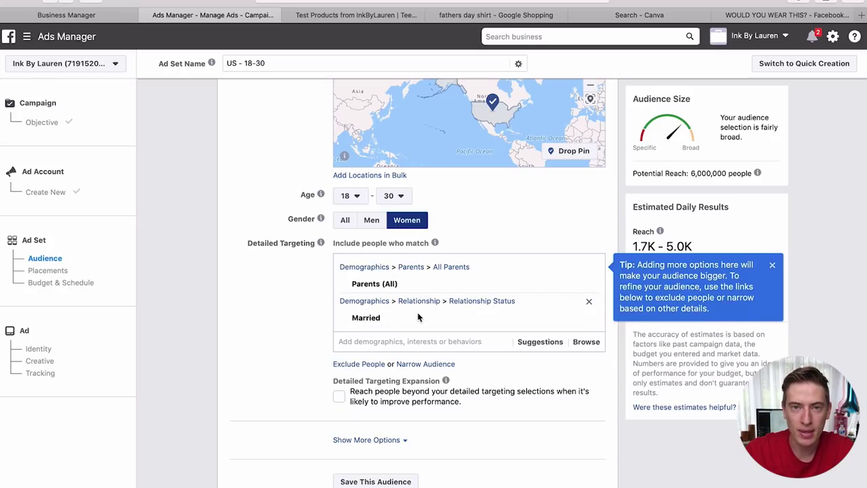
pyautogui.moveTo(417, 323)
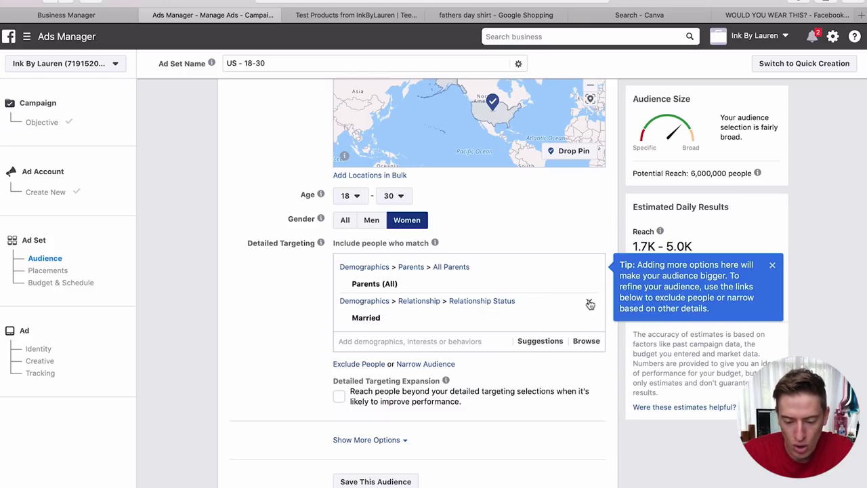
pyautogui.click(589, 301)
# Add Married back as the must-also-match criterion by searching 'married'.
pyautogui.click(421, 332)
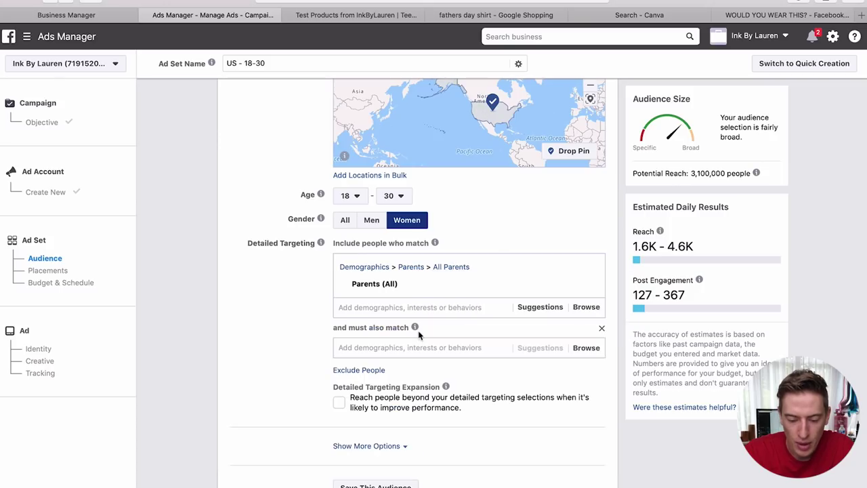
pyautogui.write('married')
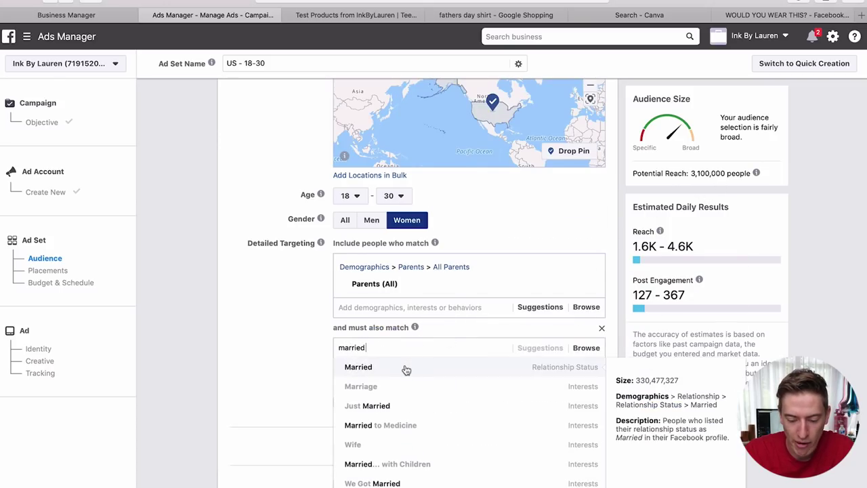
pyautogui.click(406, 370)
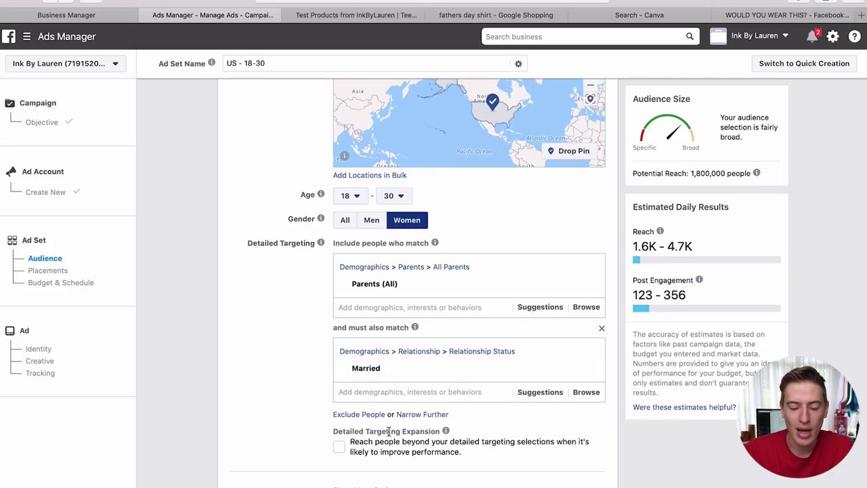
# Add a further must-also-match group requiring the 2nd Amendment interest.
pyautogui.click(440, 415)
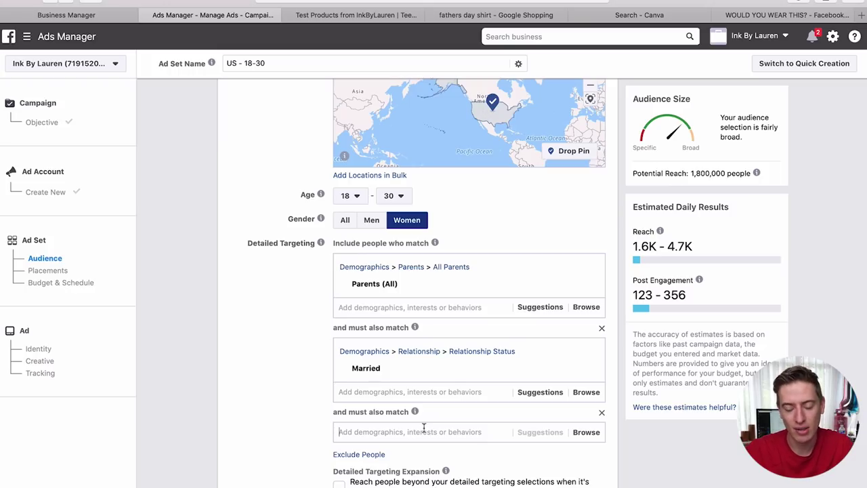
pyautogui.write('2nd am')
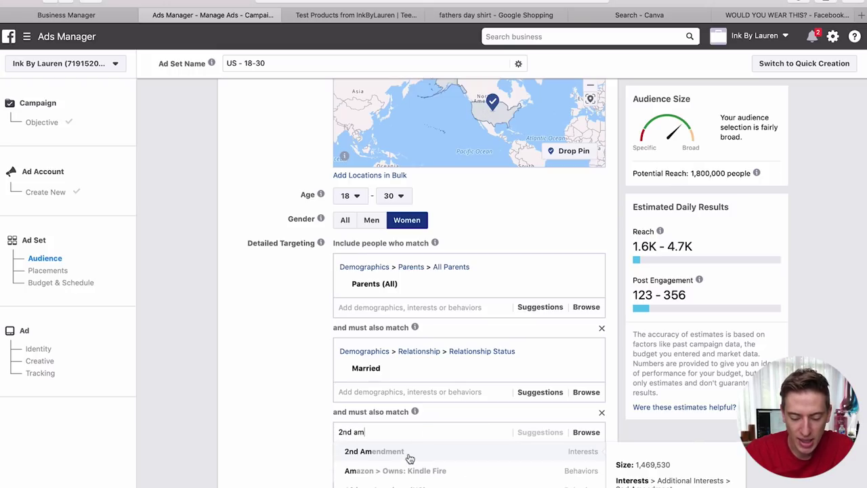
pyautogui.click(408, 453)
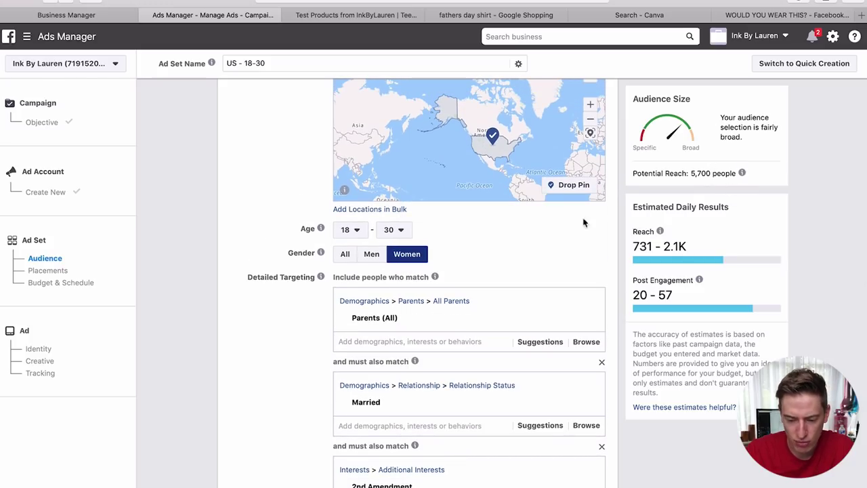
pyautogui.scroll(-2, 268, 353)
pyautogui.scroll(-4, 269, 353)
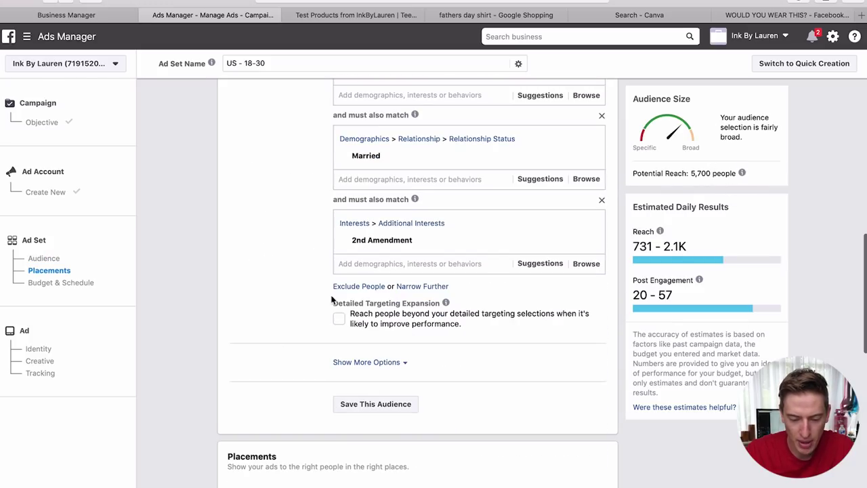
# Add National Rifle Association and Friends of NRA to that group, bringing reach to 60,000.
pyautogui.click(376, 264)
pyautogui.write('nat')
pyautogui.press('BackSpace')
pyautogui.press('BackSpace')
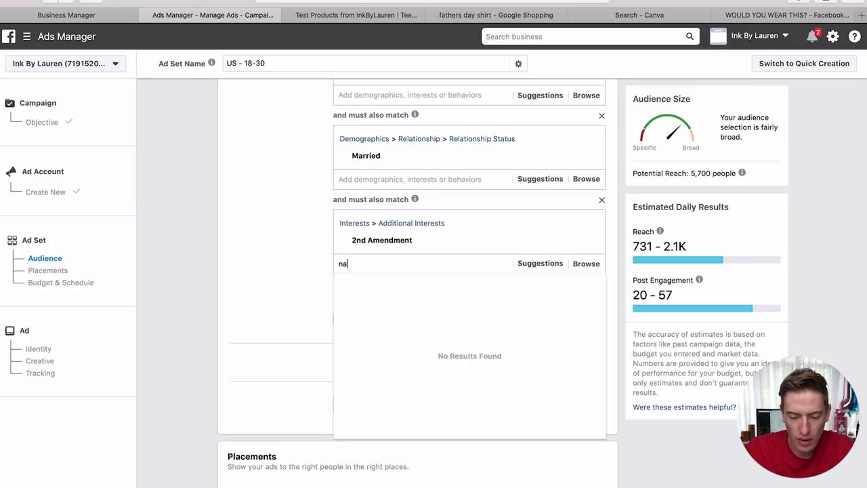
pyautogui.write('ra')
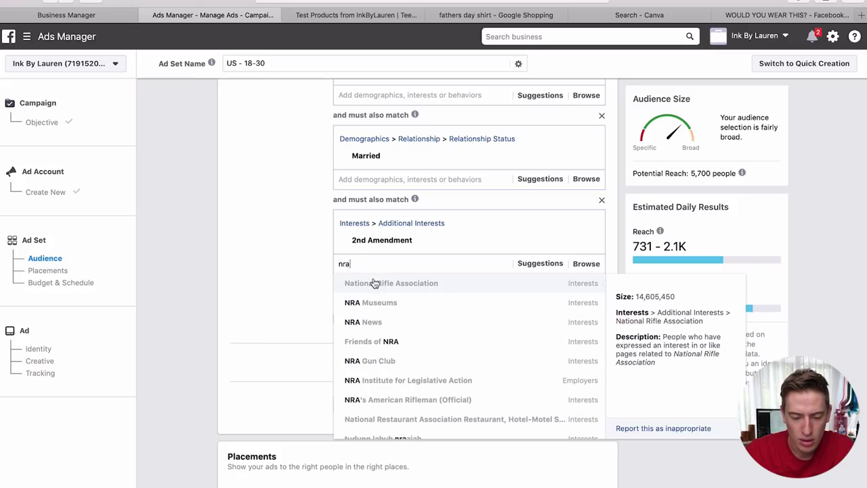
pyautogui.click(376, 283)
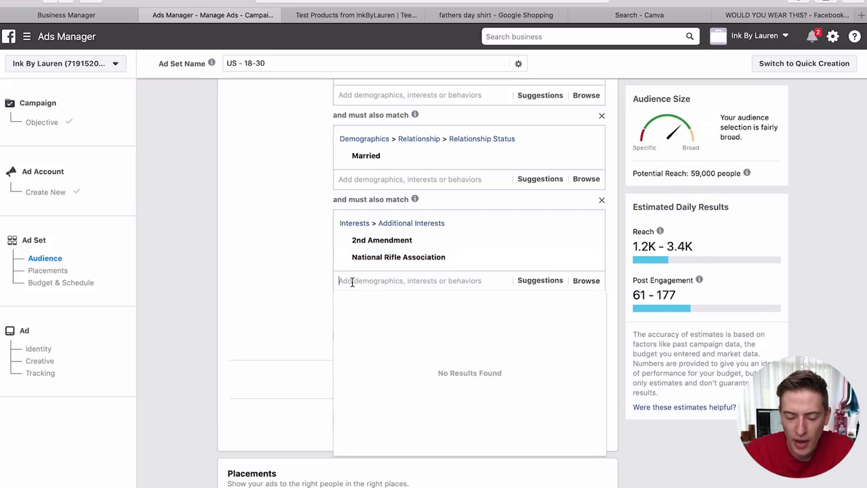
pyautogui.write('nra')
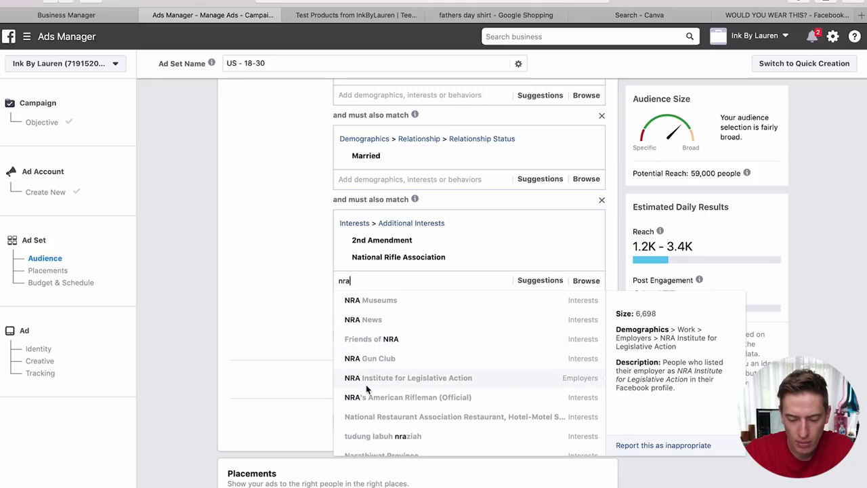
pyautogui.click(378, 341)
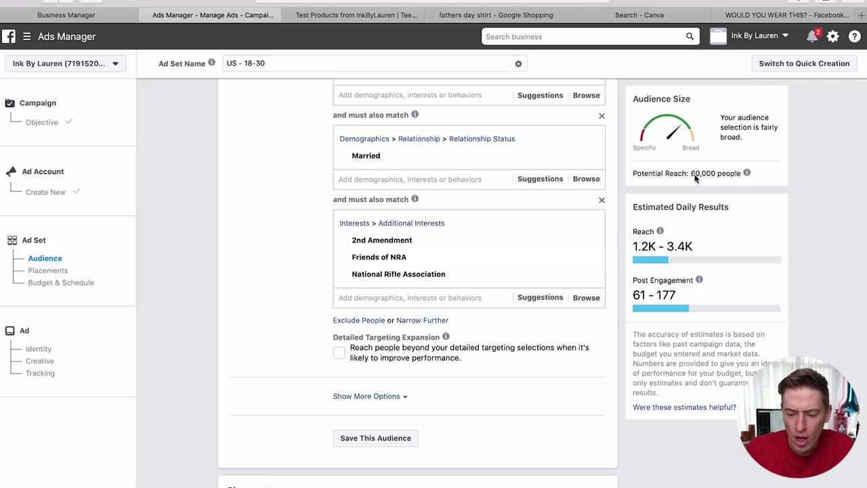
pyautogui.moveTo(691, 174); pyautogui.dragTo(716, 174)
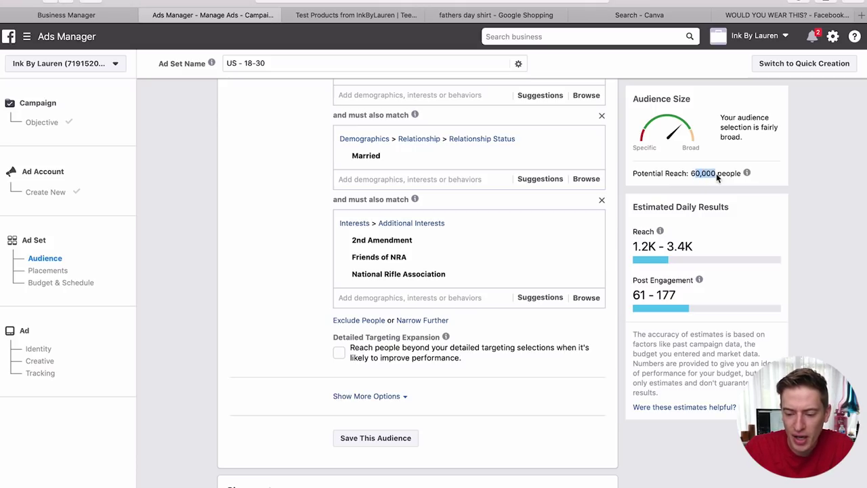
# Search 'gun magazine' and add Garden & Gun Magazine to the interests, lifting reach to 62,000.
pyautogui.click(480, 300)
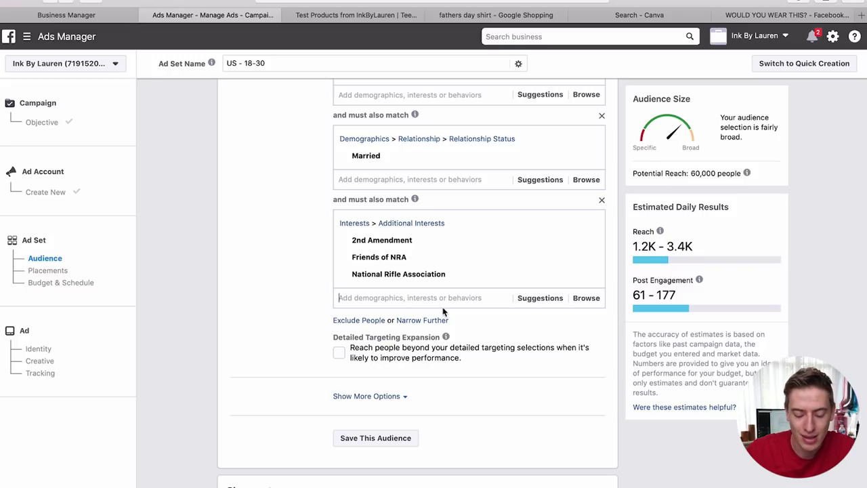
pyautogui.write('gun magazine')
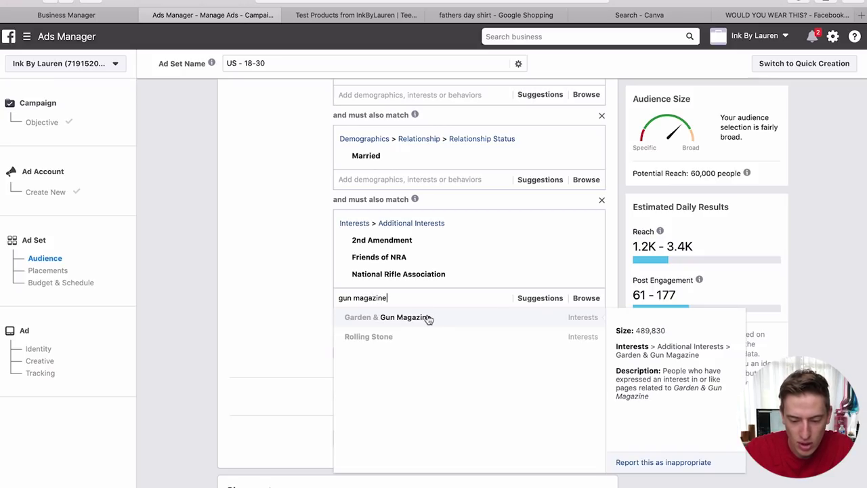
pyautogui.click(428, 318)
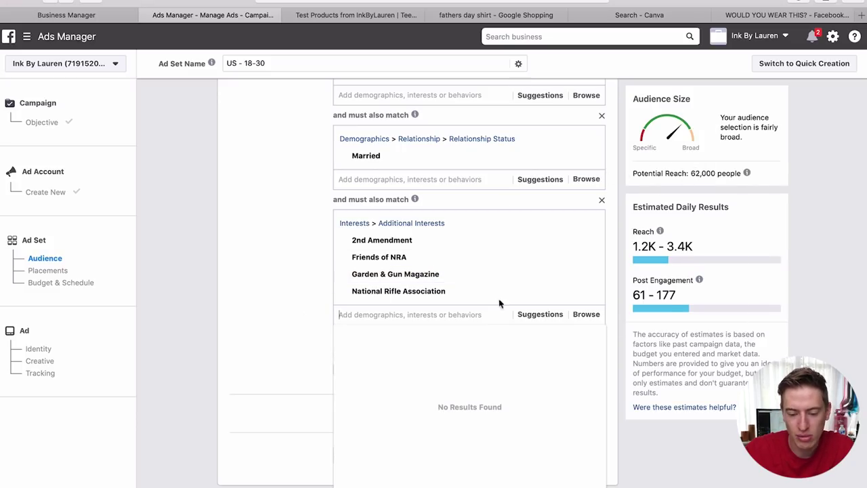
pyautogui.click(295, 323)
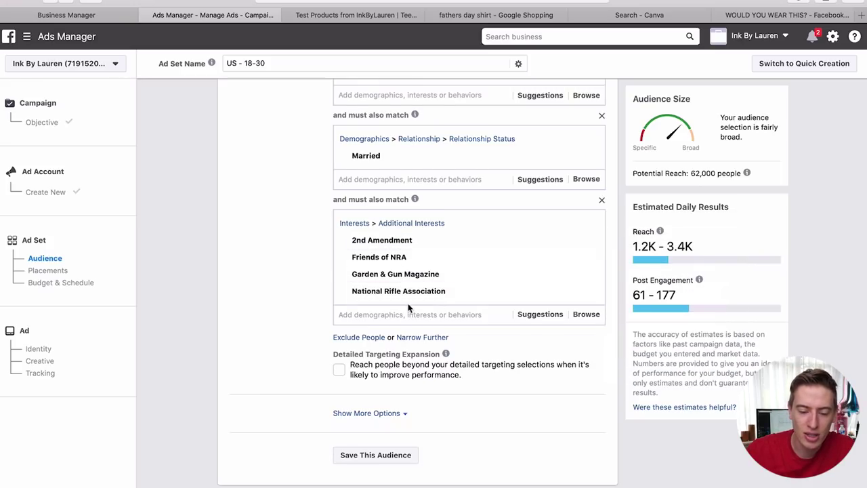
pyautogui.scroll(1, 409, 308)
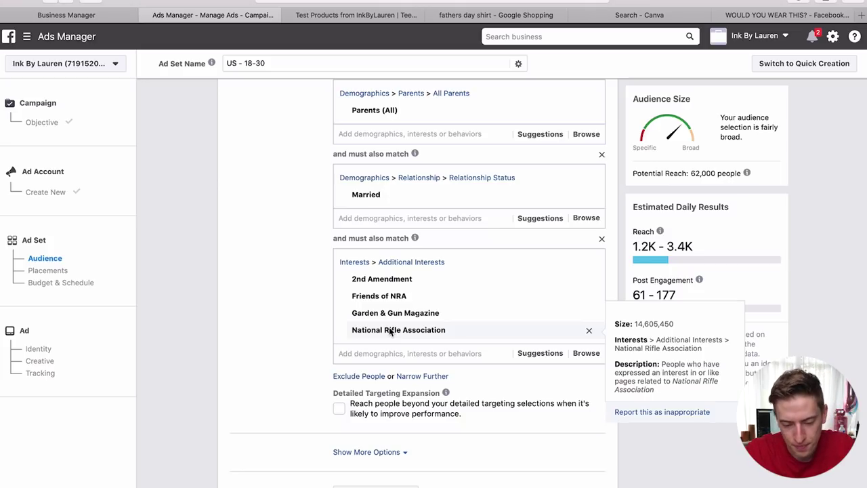
pyautogui.scroll(5, 390, 330)
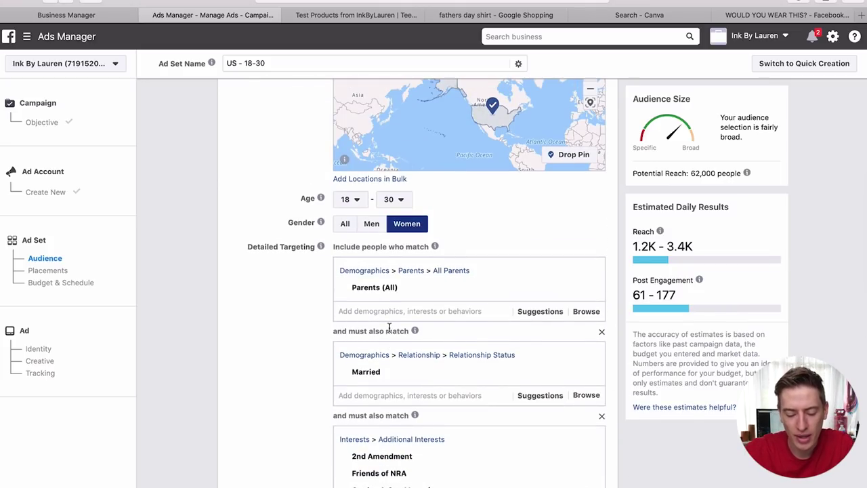
pyautogui.scroll(-10, 390, 330)
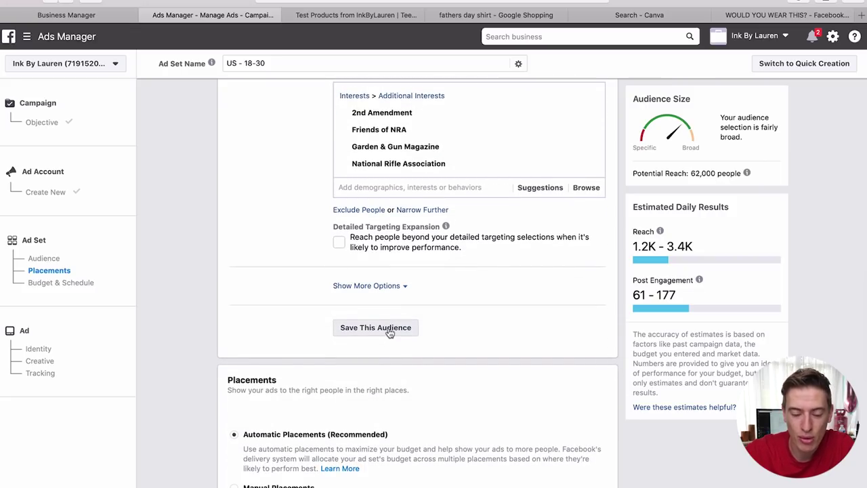
pyautogui.scroll(1, 423, 192)
pyautogui.moveTo(424, 196)
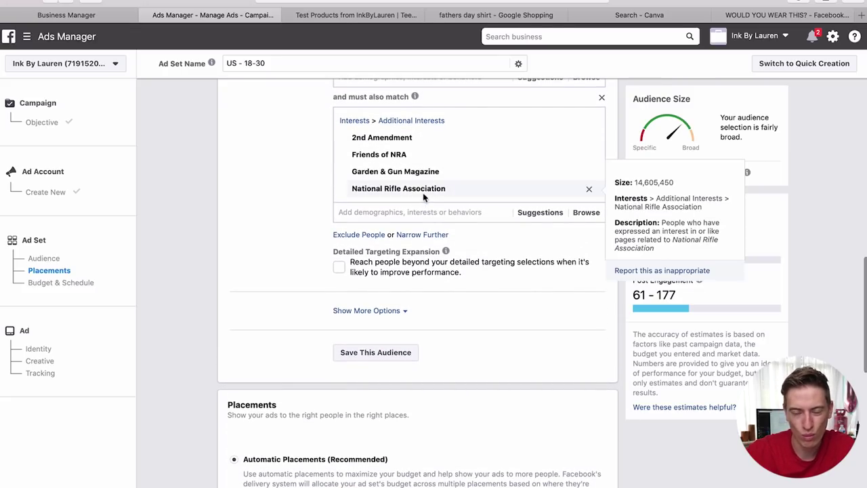
pyautogui.scroll(-5, 424, 197)
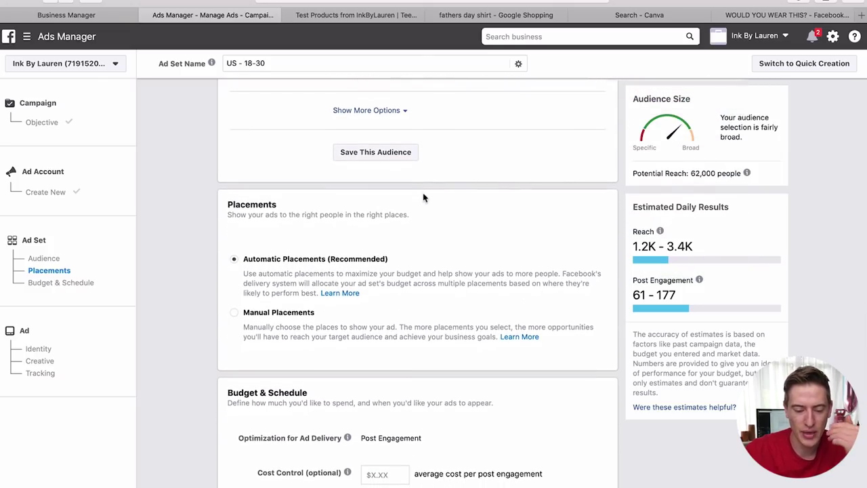
pyautogui.scroll(-2, 423, 197)
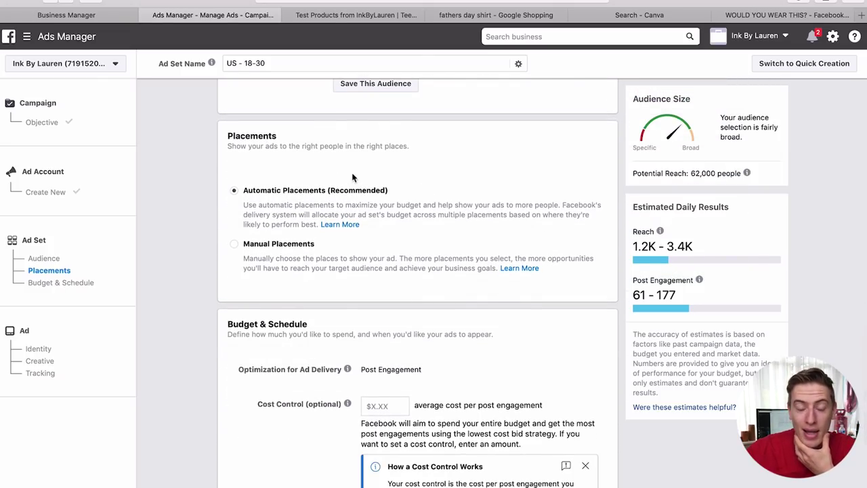
# Switch to Manual Placements and remove Instagram and Audience Network.
pyautogui.click(234, 245)
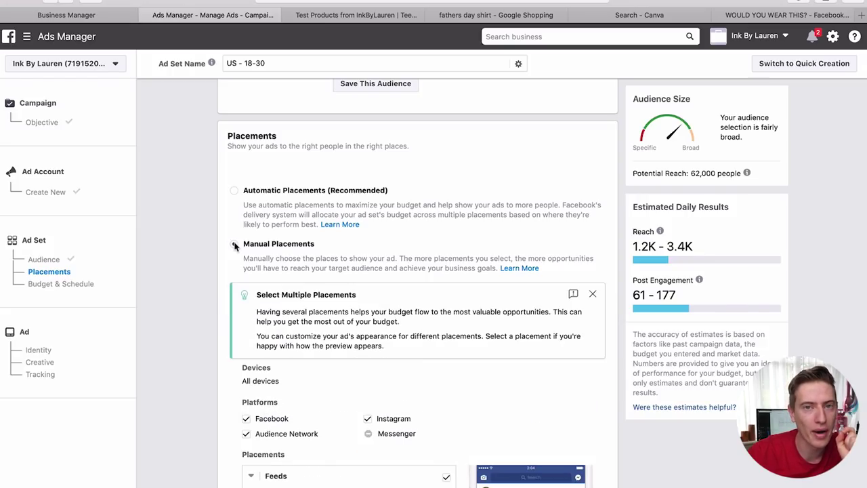
pyautogui.scroll(-3, 233, 245)
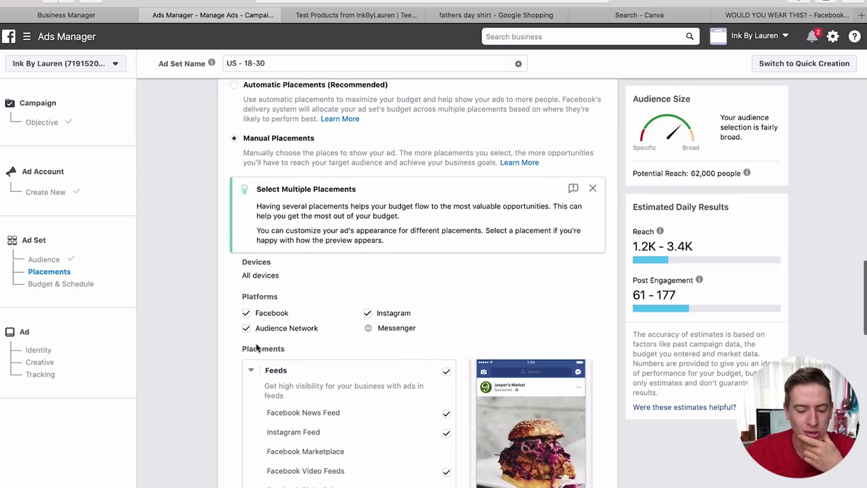
pyautogui.click(368, 315)
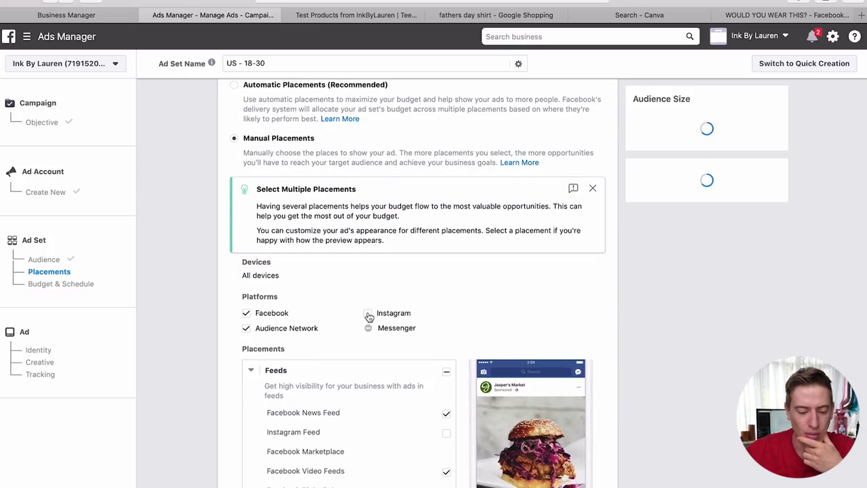
pyautogui.click(248, 329)
# Turn off the Facebook Video Feeds, In-Stream and In-Article placements.
pyautogui.scroll(-1, 249, 332)
pyautogui.scroll(-4, 249, 332)
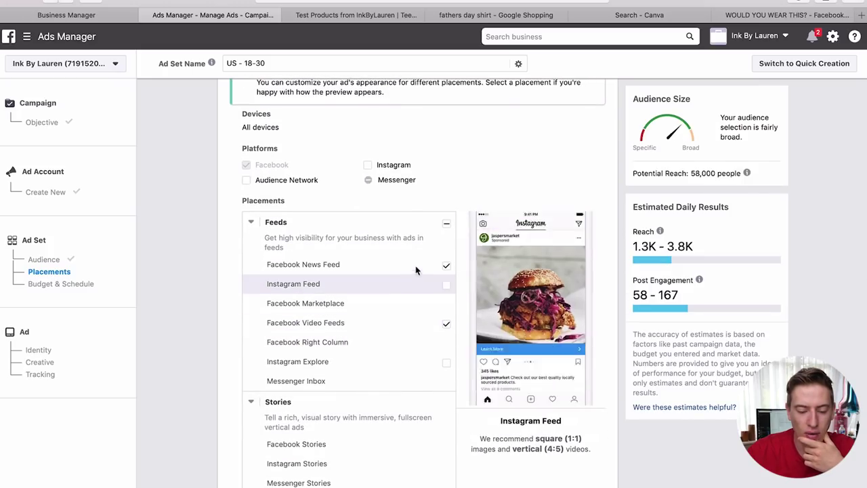
pyautogui.click(448, 326)
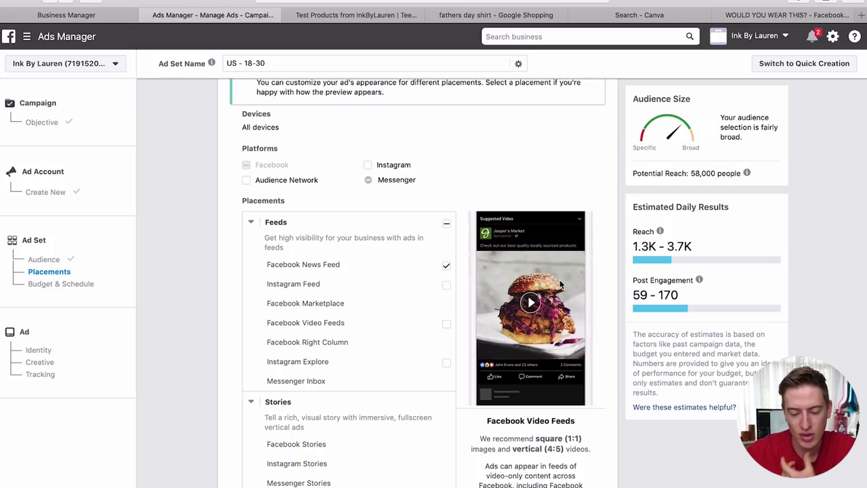
pyautogui.scroll(-5, 413, 352)
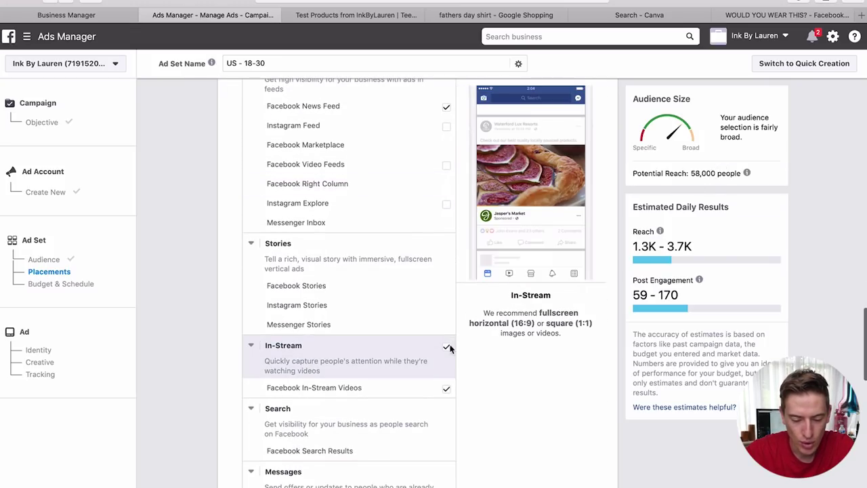
pyautogui.click(447, 388)
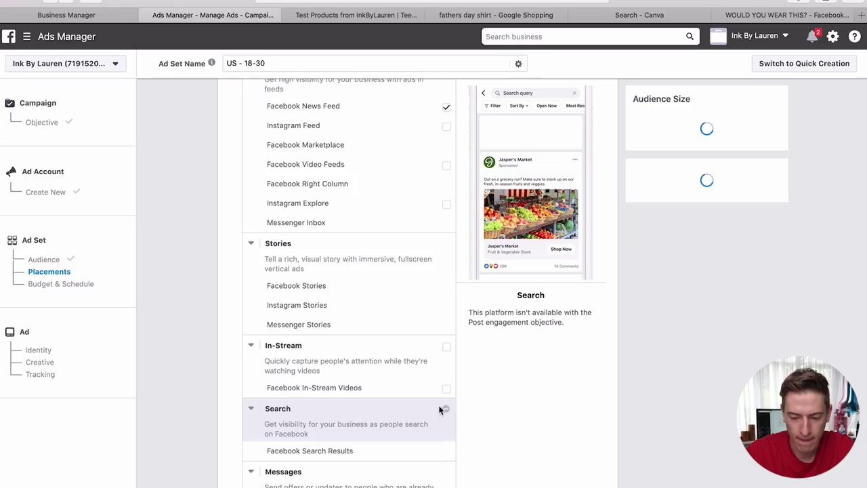
pyautogui.scroll(-5, 442, 407)
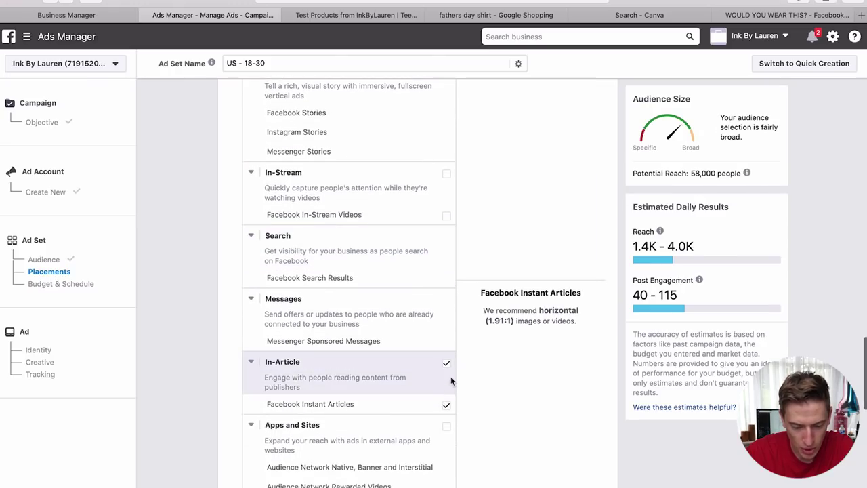
pyautogui.click(447, 366)
pyautogui.scroll(-7, 449, 369)
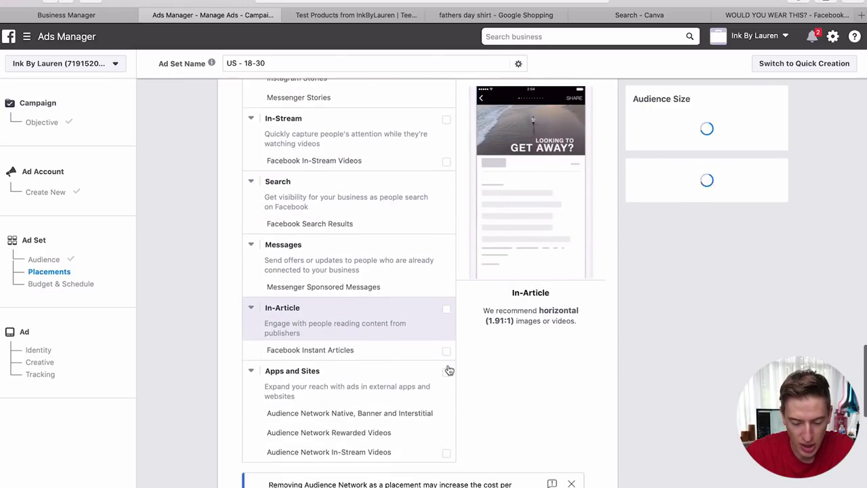
pyautogui.scroll(4, 449, 369)
pyautogui.scroll(10, 448, 368)
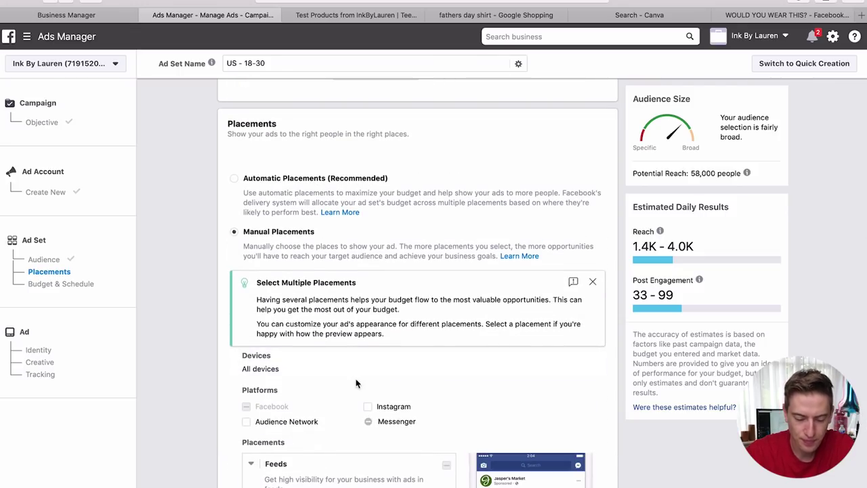
pyautogui.scroll(-3, 357, 381)
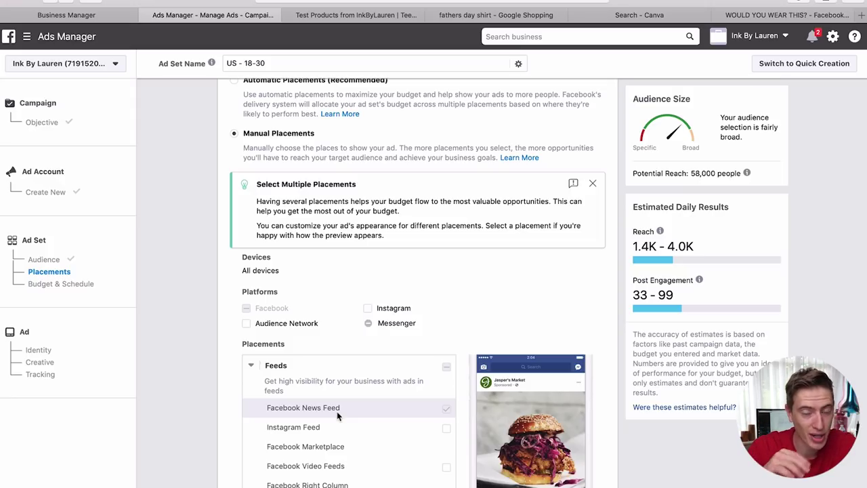
pyautogui.scroll(-15, 336, 411)
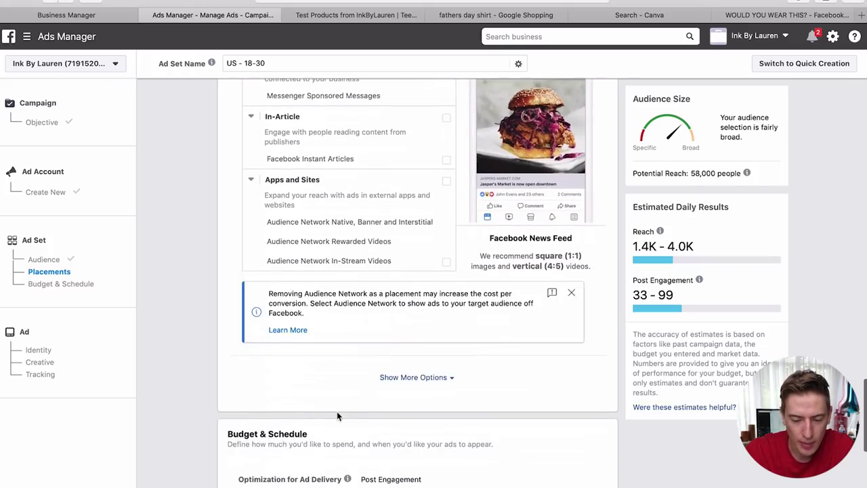
# Set the US - 18-30 ad set's daily budget to $5.00 and continue to the ad step.
pyautogui.scroll(-2, 339, 413)
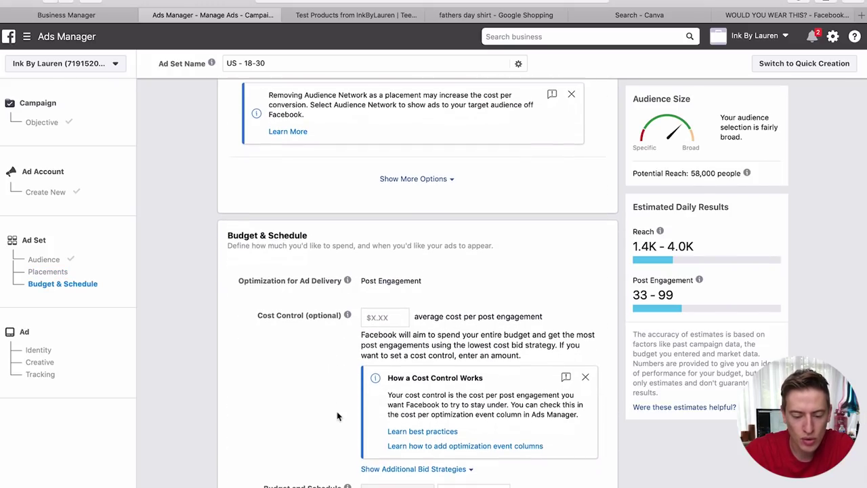
pyautogui.scroll(-3, 371, 319)
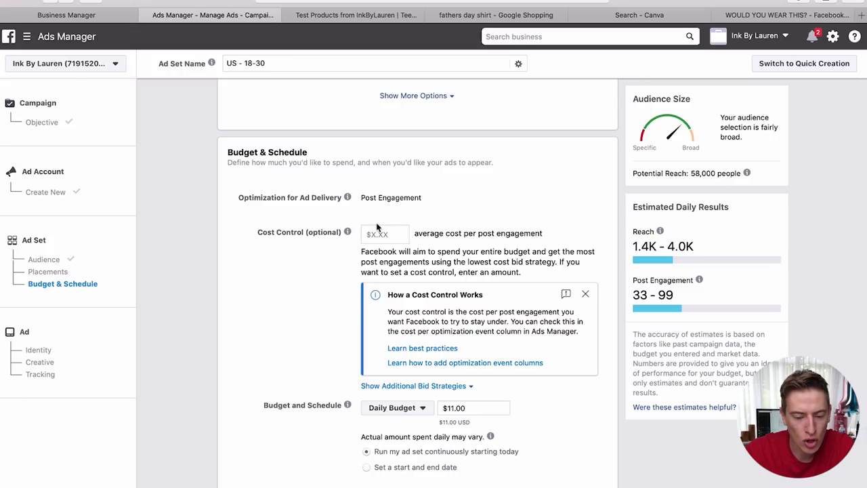
pyautogui.moveTo(332, 237)
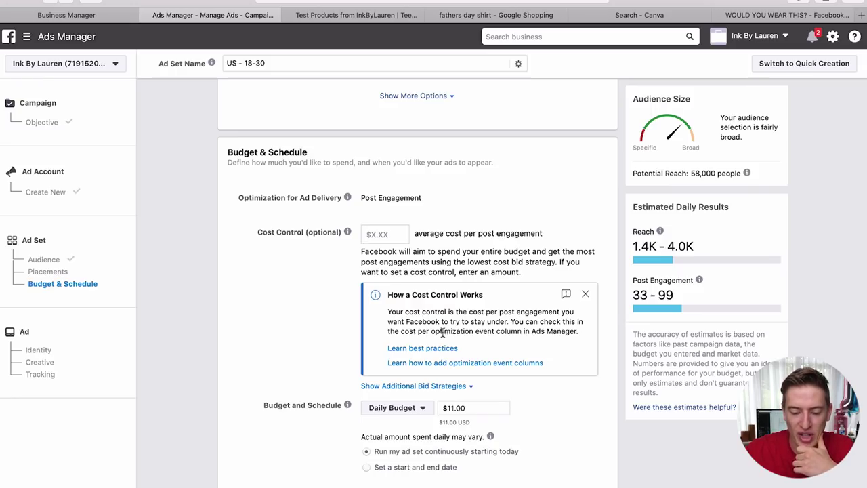
pyautogui.scroll(-3, 454, 342)
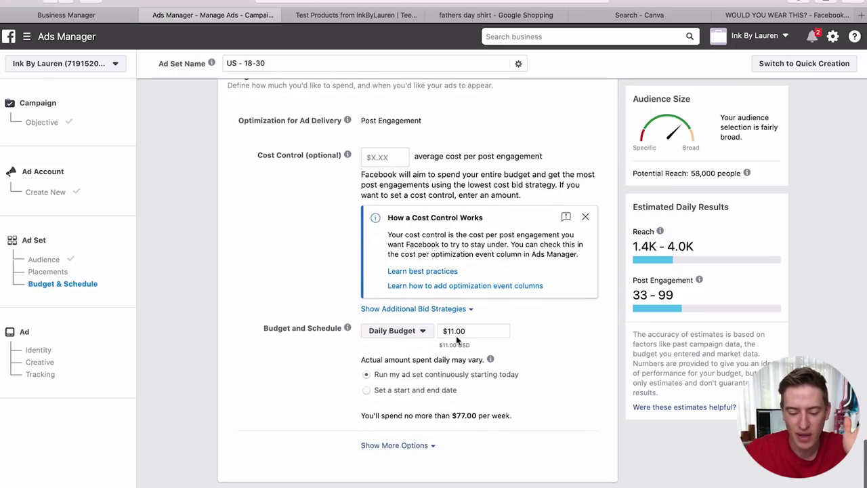
pyautogui.moveTo(474, 332); pyautogui.dragTo(444, 335)
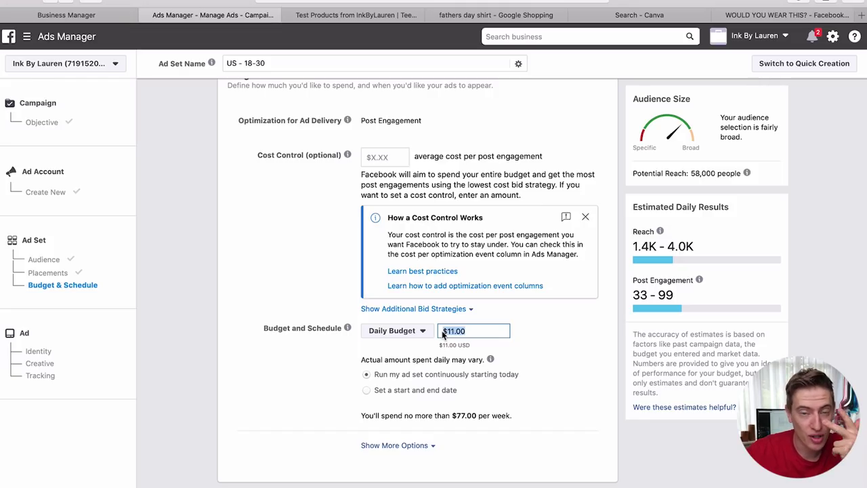
pyautogui.write('5')
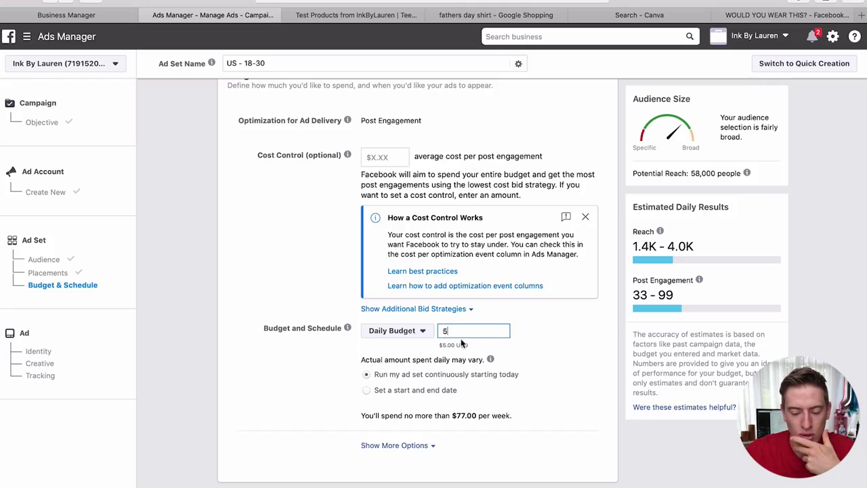
pyautogui.click(532, 341)
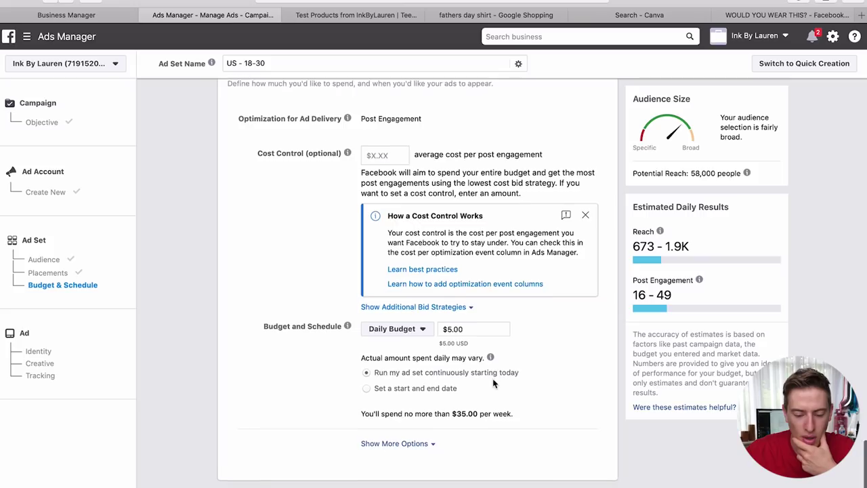
pyautogui.scroll(-1, 468, 373)
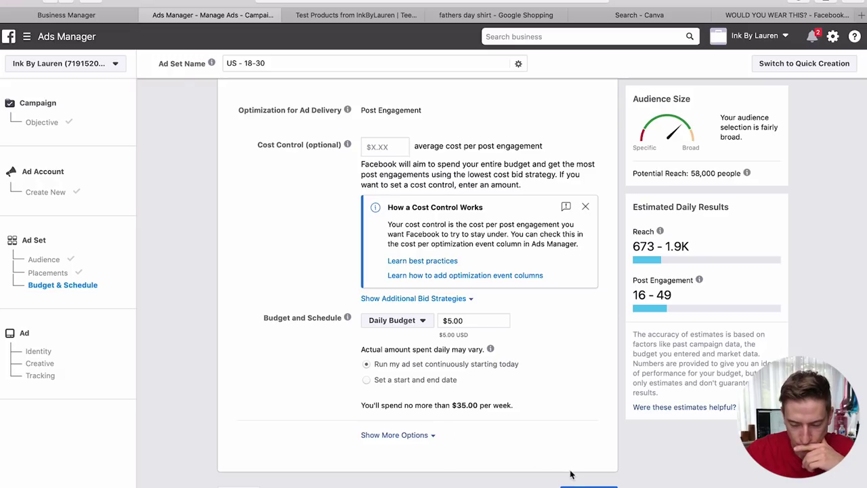
pyautogui.click(589, 487)
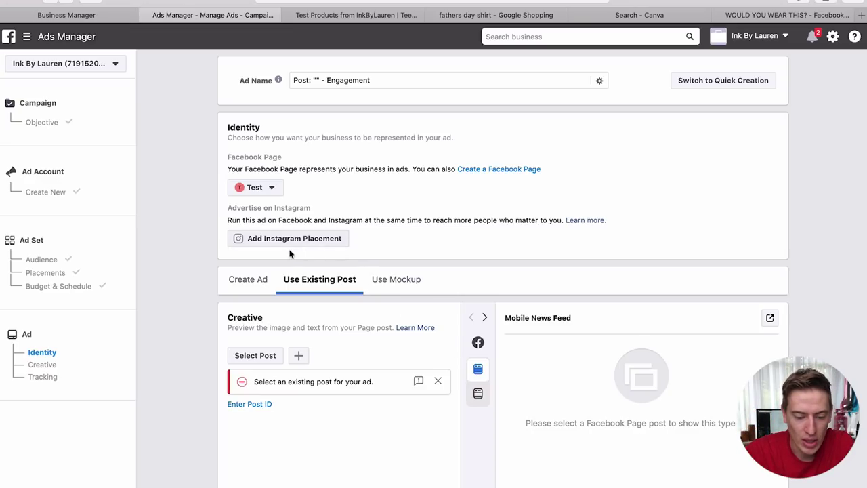
# Create a new Single Image or Video ad, closing the image picker without adding images.
pyautogui.click(250, 282)
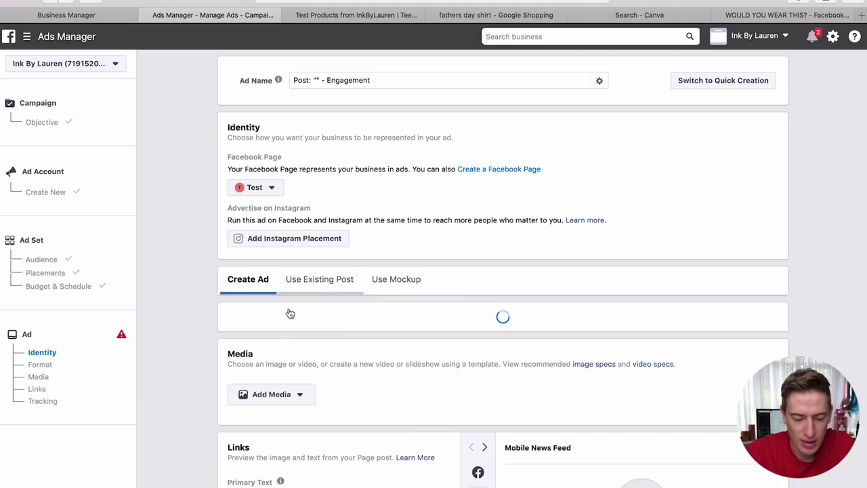
pyautogui.scroll(-3, 282, 405)
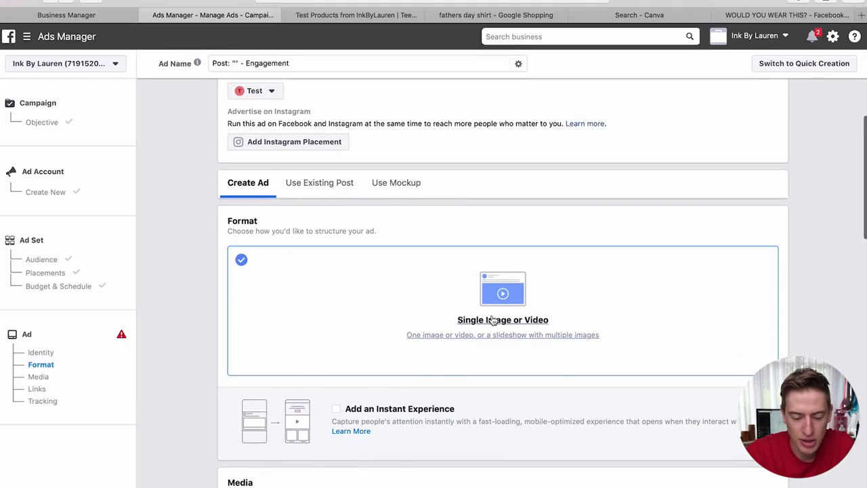
pyautogui.click(493, 325)
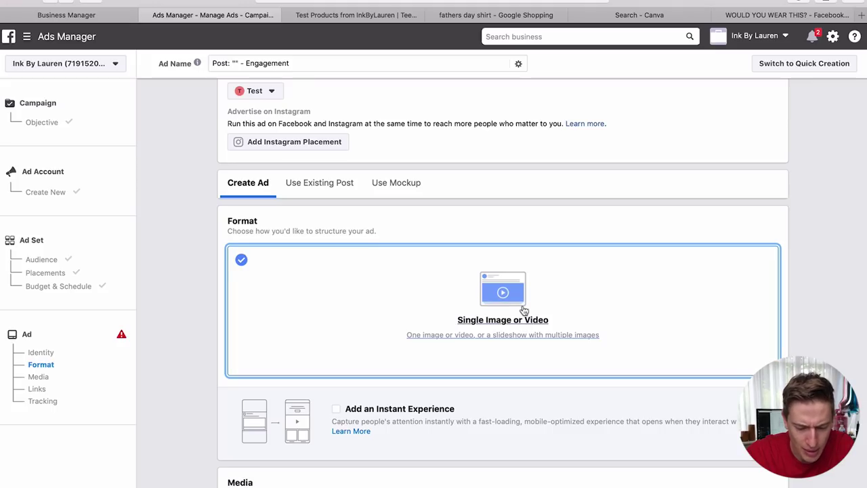
pyautogui.scroll(-3, 522, 310)
pyautogui.scroll(3, 522, 310)
pyautogui.scroll(-6, 475, 380)
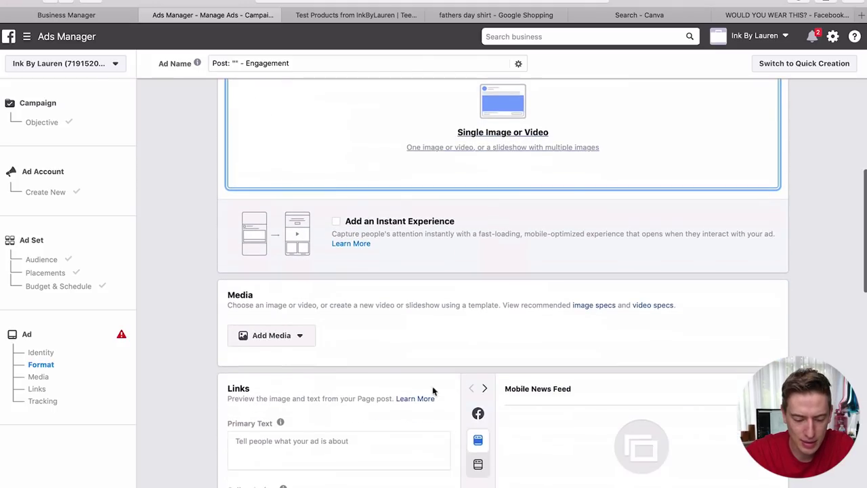
pyautogui.click(303, 339)
pyautogui.click(291, 356)
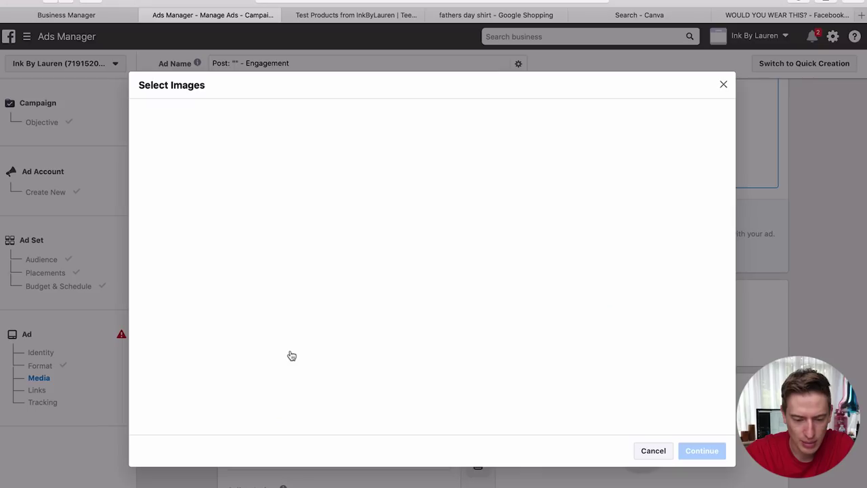
pyautogui.click(724, 85)
pyautogui.scroll(6, 489, 312)
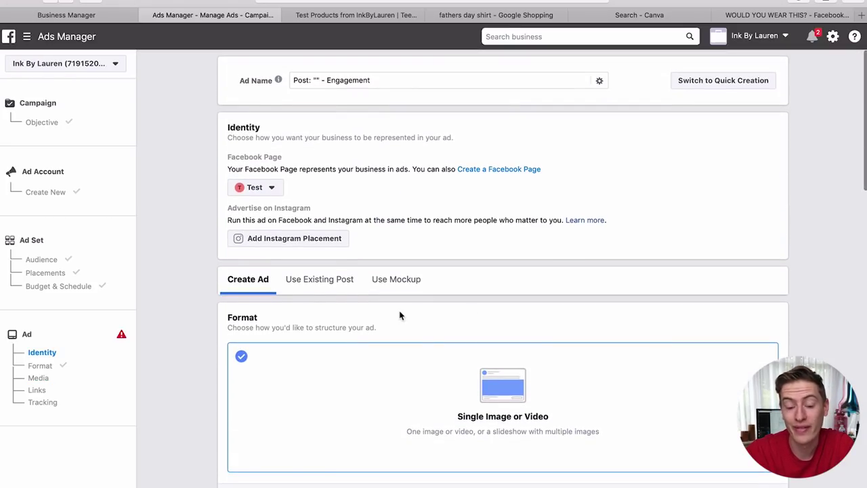
# Use the existing Page post 'Comment below if you would wear this t-shirt?' as the ad.
pyautogui.click(305, 287)
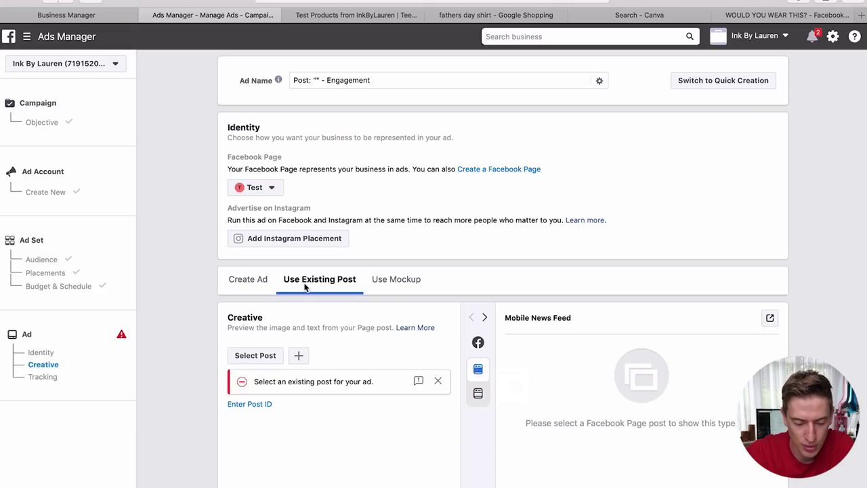
pyautogui.scroll(-1, 305, 287)
pyautogui.click(275, 323)
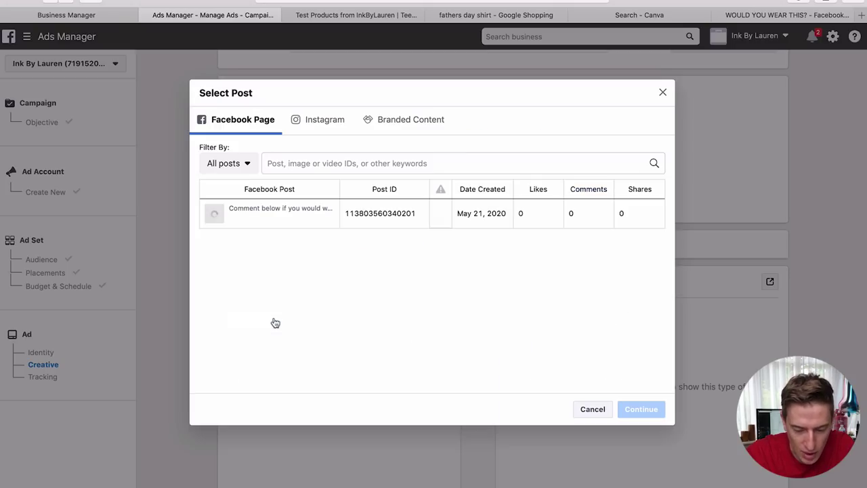
pyautogui.click(262, 215)
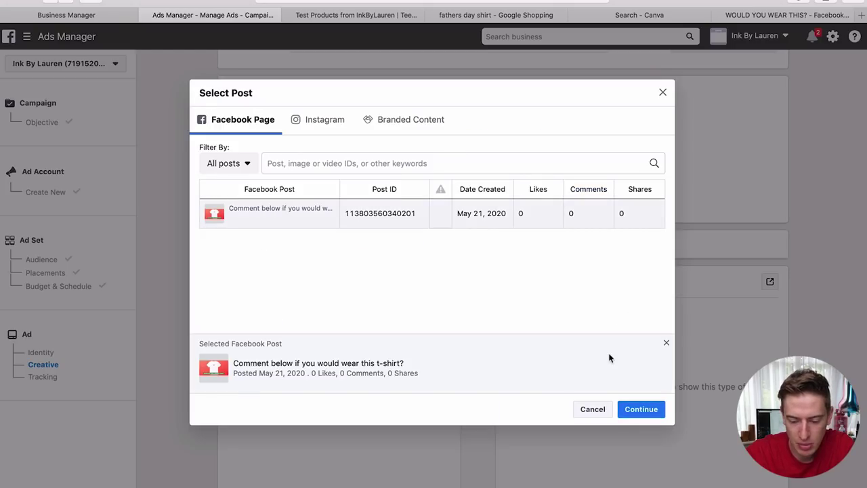
pyautogui.click(641, 409)
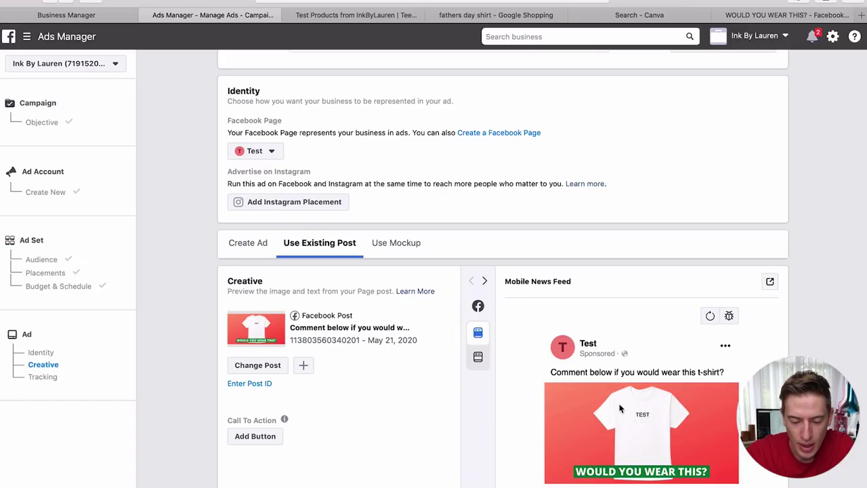
pyautogui.scroll(-2, 524, 411)
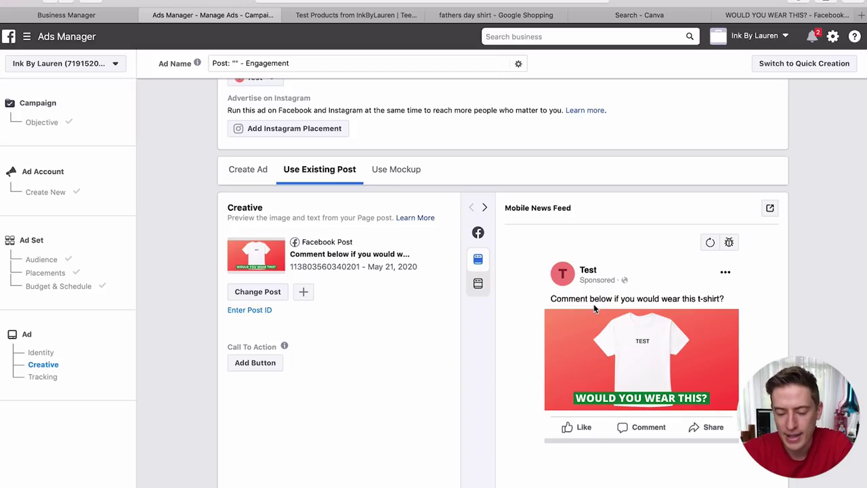
pyautogui.scroll(-2, 593, 306)
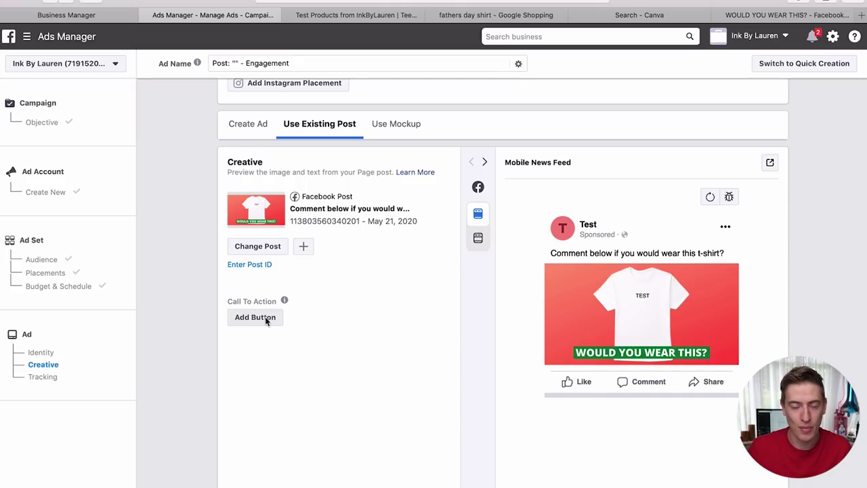
# Check the Teespring pixel in the Tracking section and review the campaign.
pyautogui.scroll(-5, 266, 320)
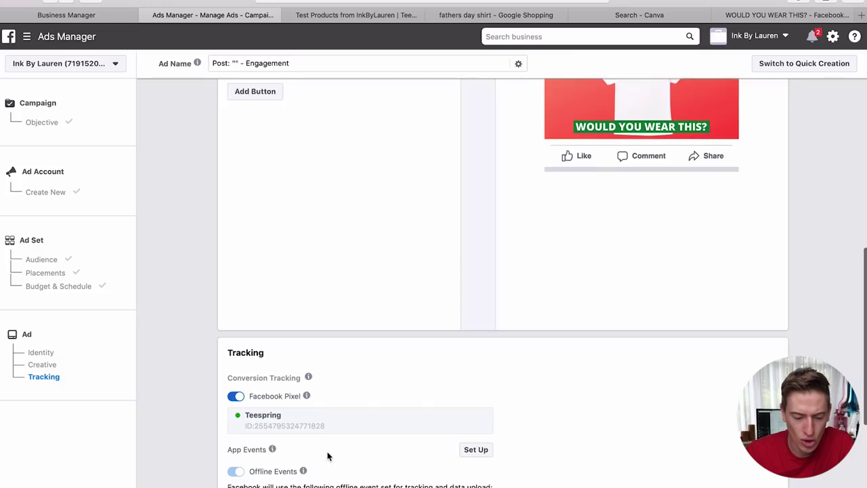
pyautogui.scroll(-1, 264, 333)
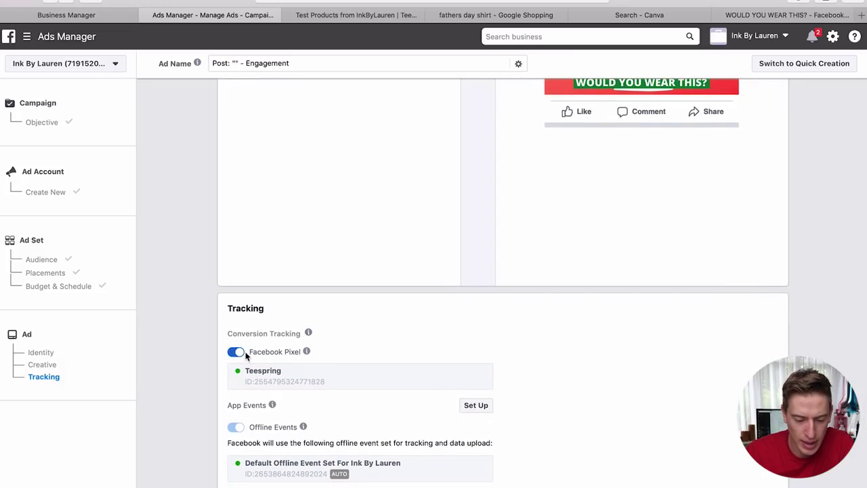
pyautogui.doubleClick(249, 372)
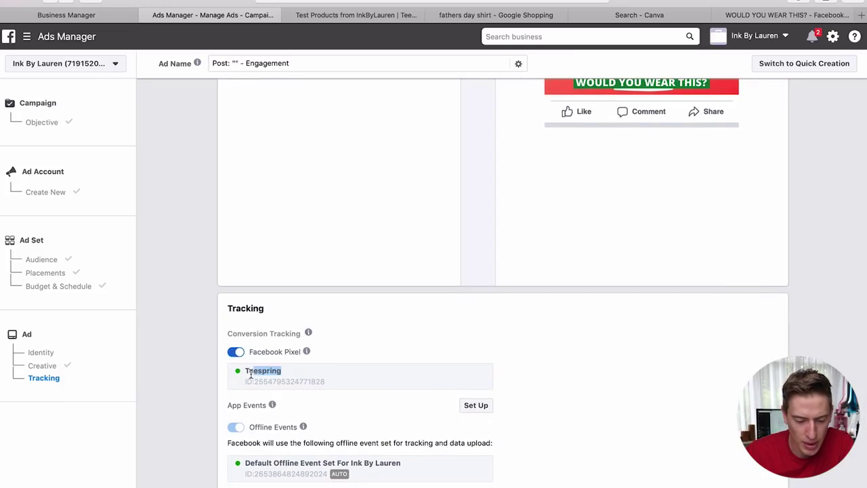
pyautogui.click(560, 384)
pyautogui.scroll(-5, 560, 384)
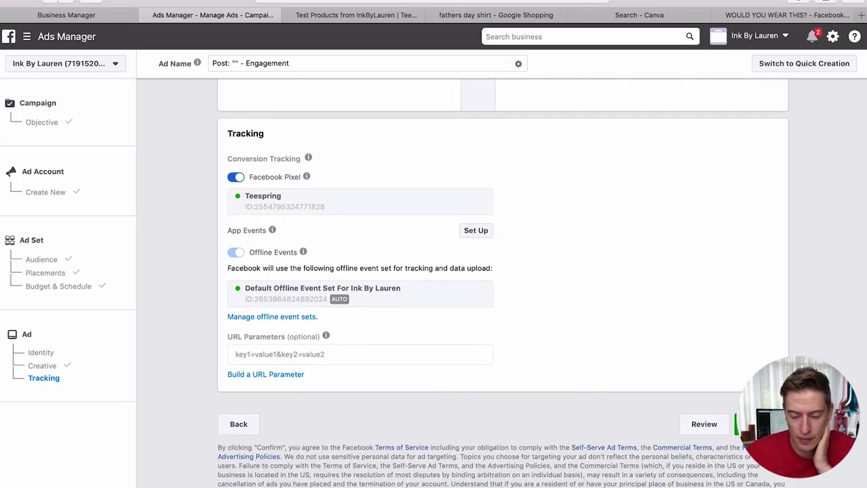
# Confirm publishing and submit the payment method with the cardholder's name.
pyautogui.click(752, 424)
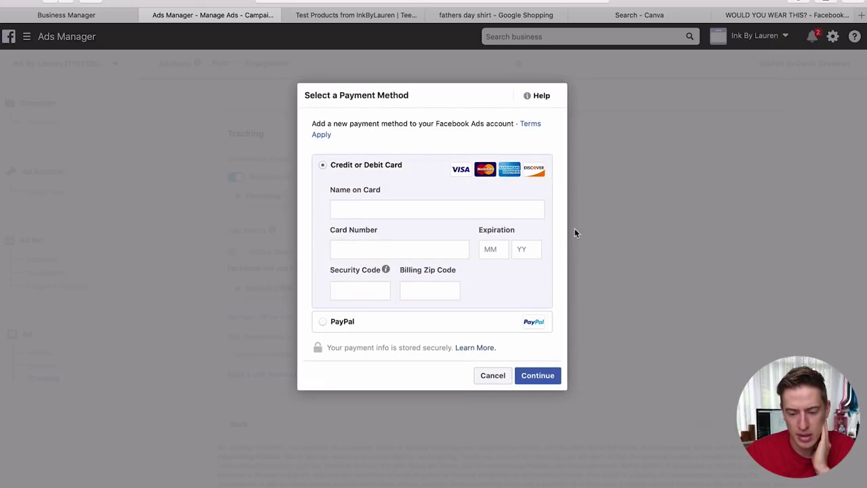
pyautogui.click(469, 209)
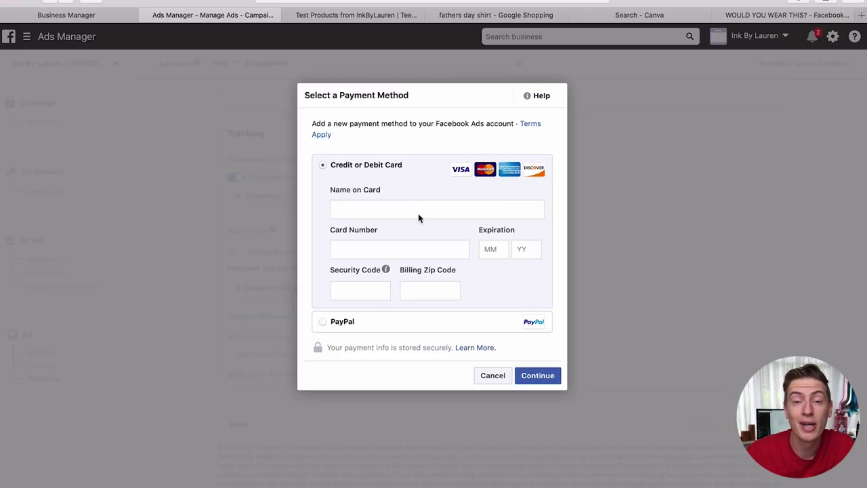
pyautogui.click(535, 375)
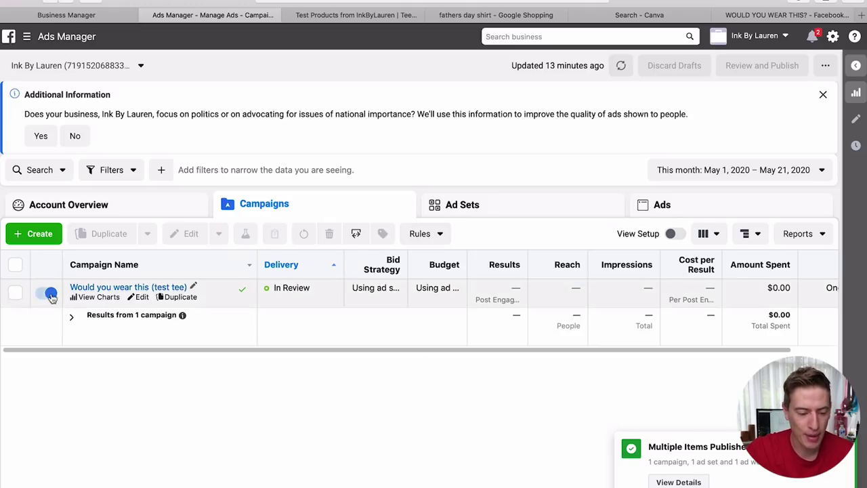
# Rename the 18-30 ad set to 'US - 18-30 - women-' and publish the change.
pyautogui.click(15, 292)
pyautogui.click(488, 206)
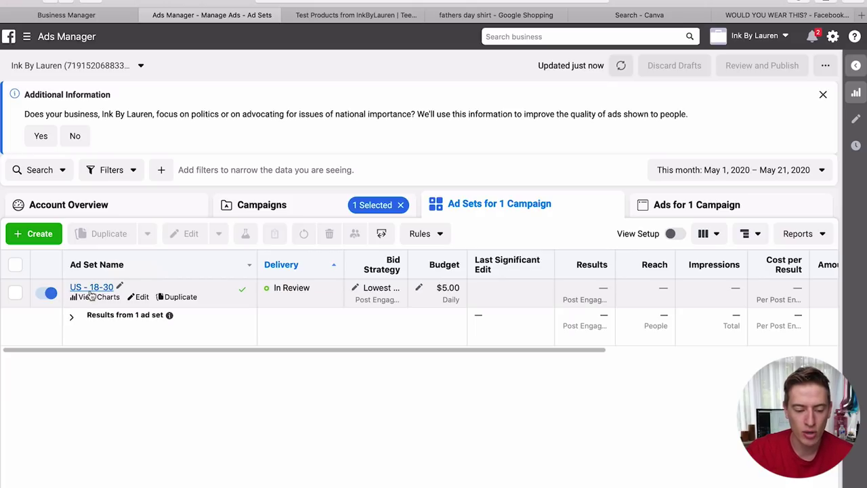
pyautogui.click(119, 287)
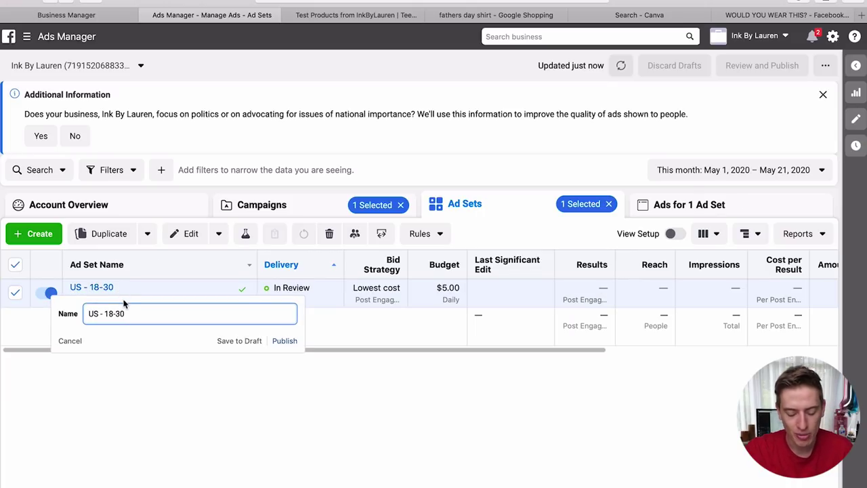
pyautogui.write('- wo')
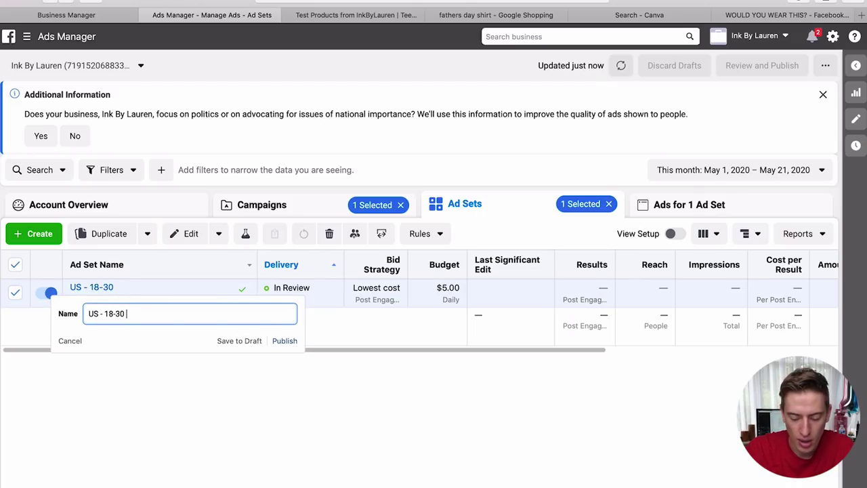
pyautogui.write('men-')
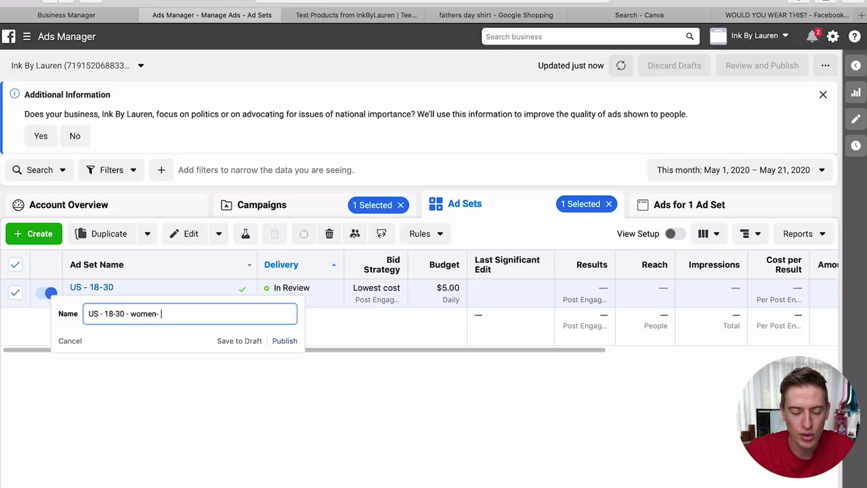
pyautogui.click(279, 341)
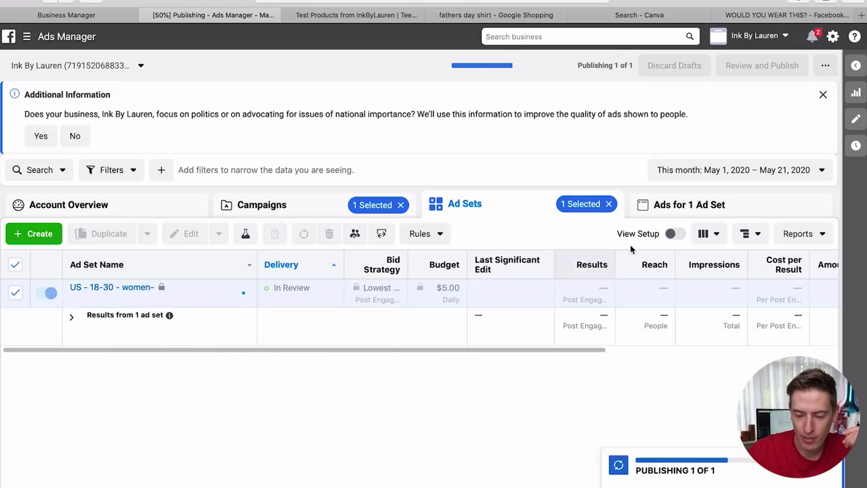
# Check the Ads and Ad Sets lists, then return to the Campaigns list.
pyautogui.click(709, 213)
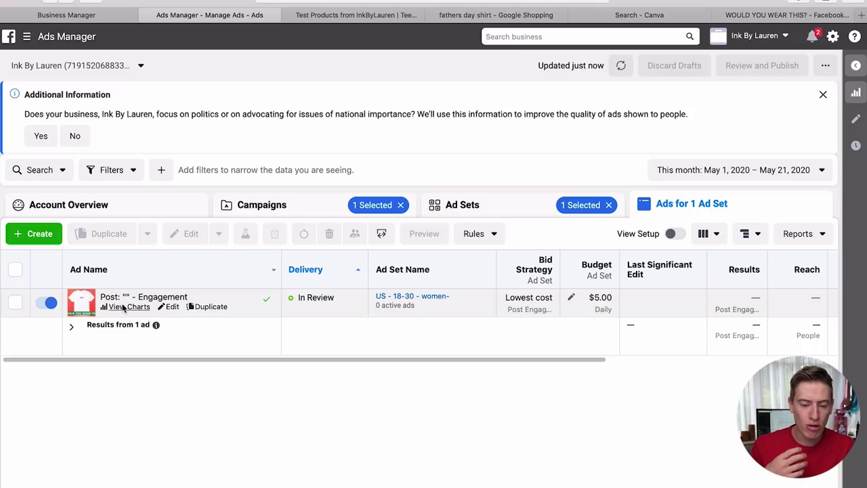
pyautogui.click(478, 210)
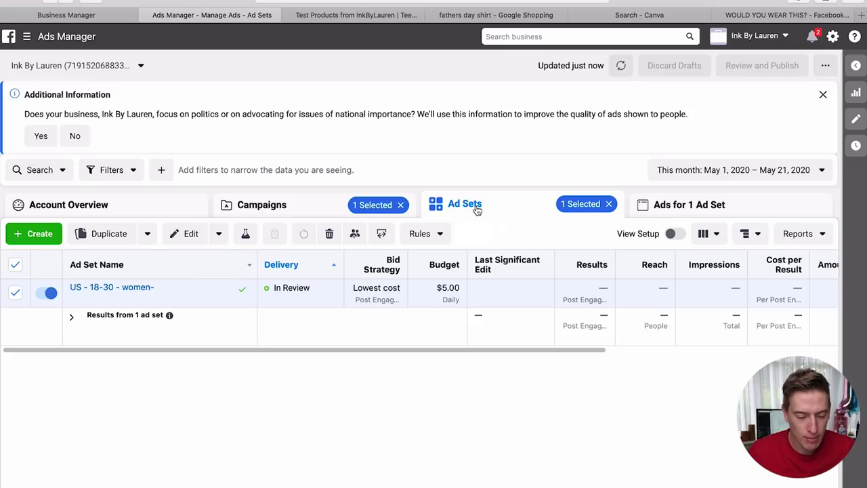
pyautogui.click(273, 203)
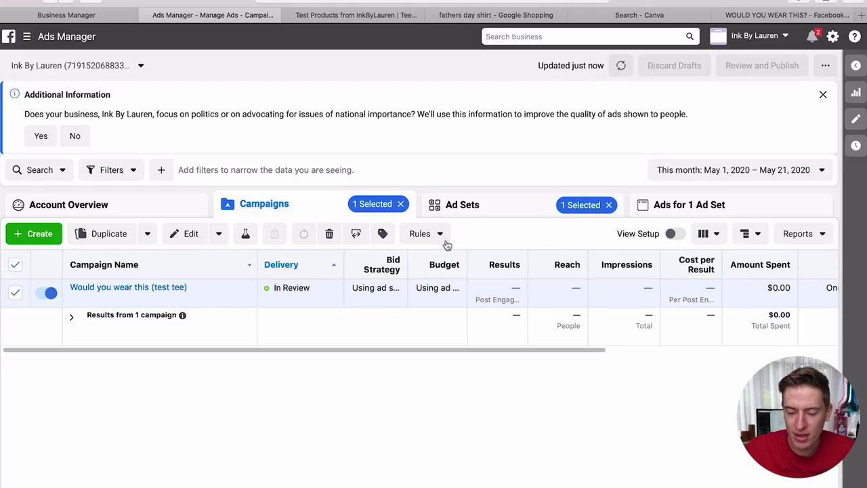
# Open the 18-30 women ad set for editing after cancelling a first duplicate attempt.
pyautogui.click(483, 207)
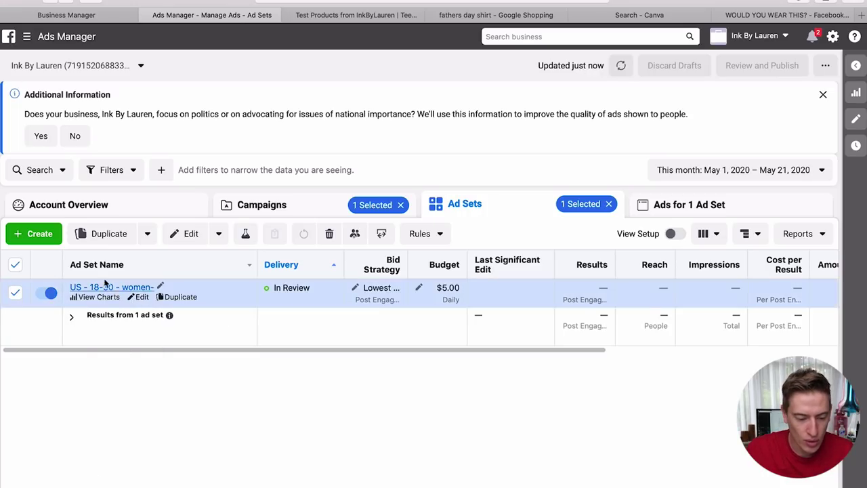
pyautogui.click(178, 296)
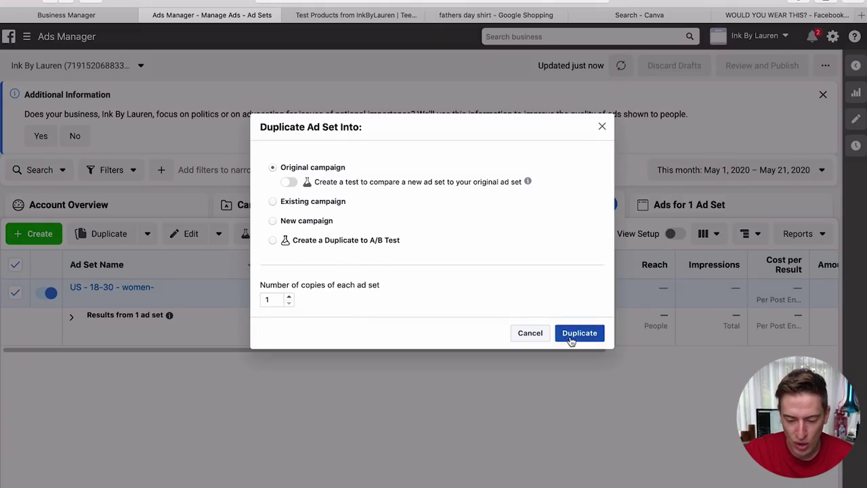
pyautogui.click(540, 339)
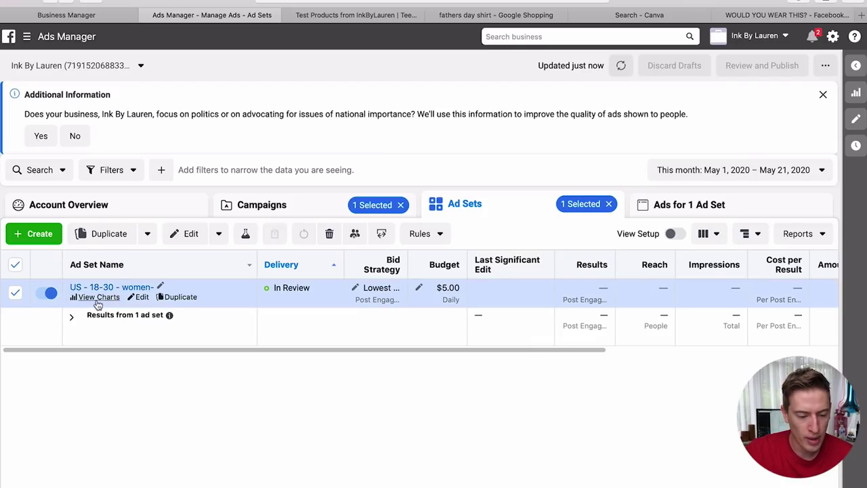
pyautogui.click(139, 298)
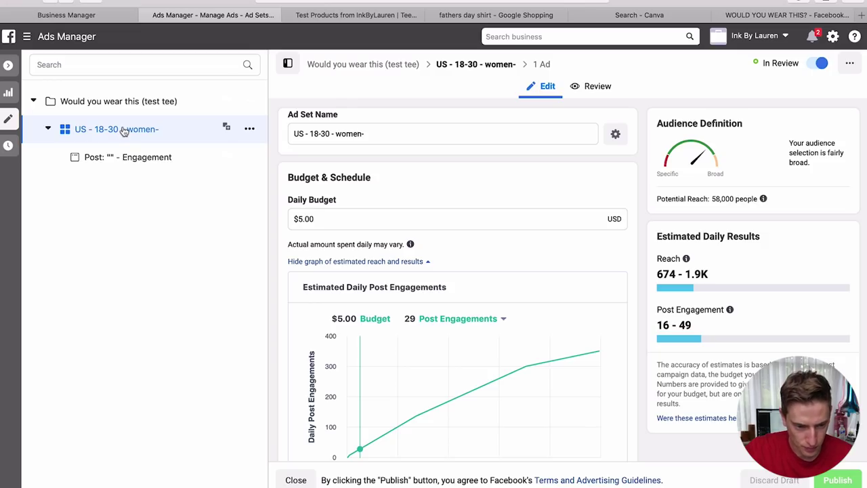
pyautogui.click(10, 68)
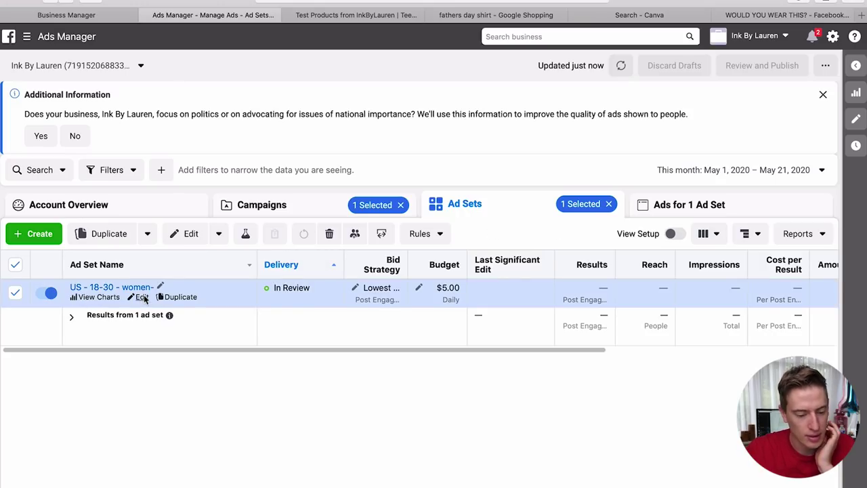
pyautogui.click(140, 297)
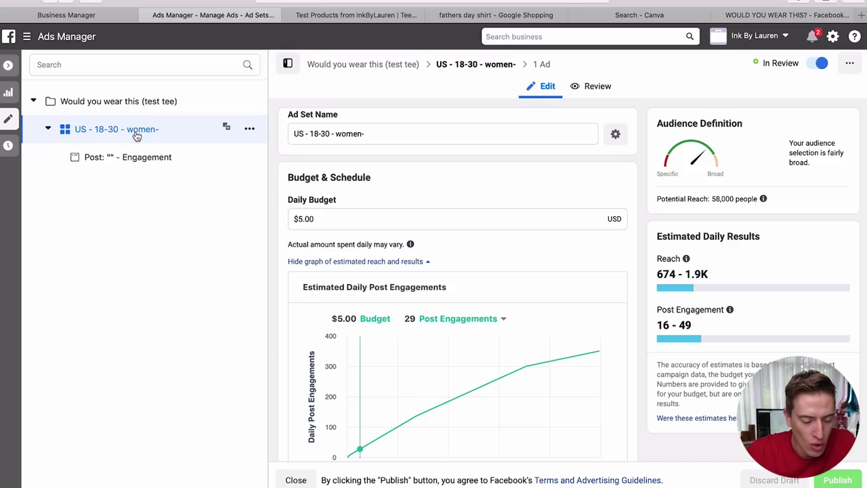
# Duplicate the ad set into the original campaign and rename it 'US - 30-50 - women-'.
pyautogui.click(249, 130)
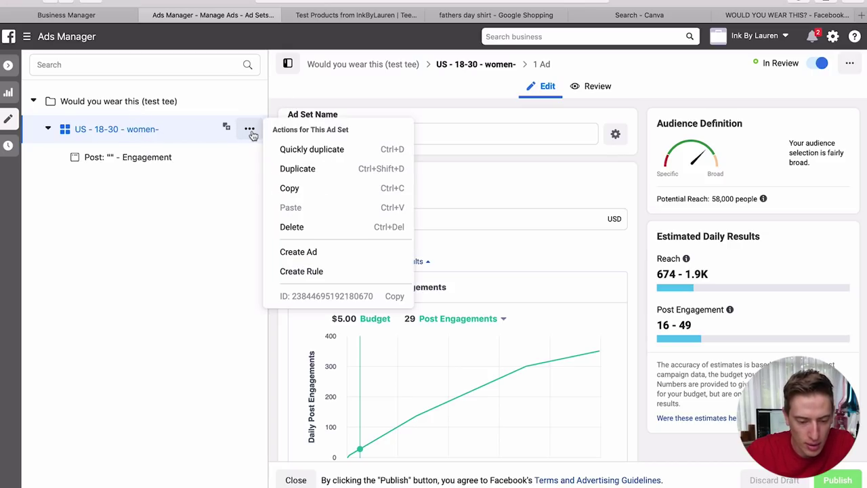
pyautogui.click(288, 168)
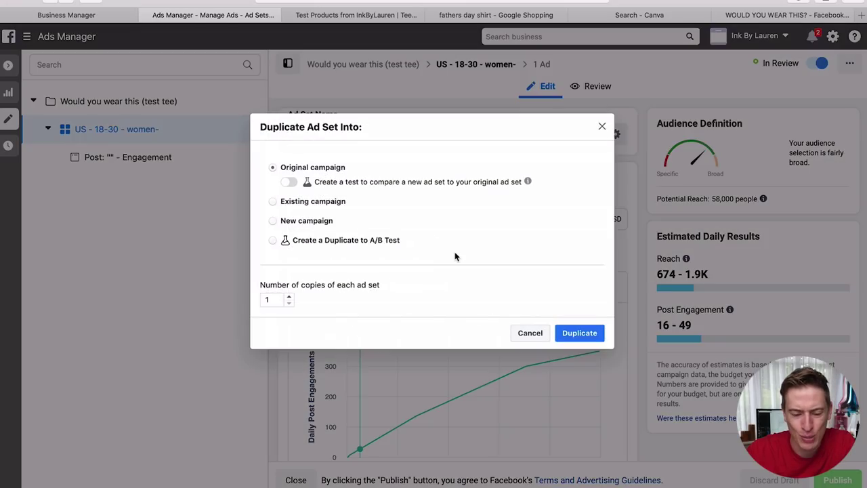
pyautogui.click(580, 331)
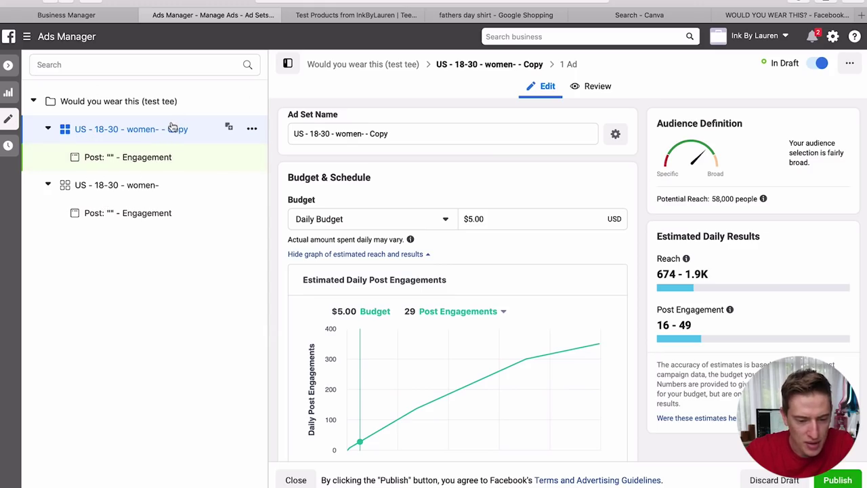
pyautogui.moveTo(396, 134); pyautogui.dragTo(310, 135)
pyautogui.press('BackSpace')
pyautogui.press('BackSpace')
pyautogui.press('BackSpace')
pyautogui.press('BackSpace')
pyautogui.write('30-50')
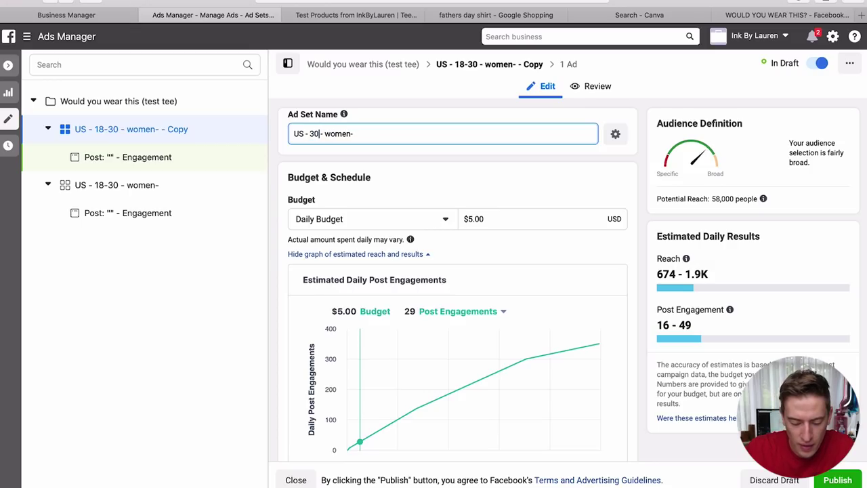
pyautogui.click(486, 168)
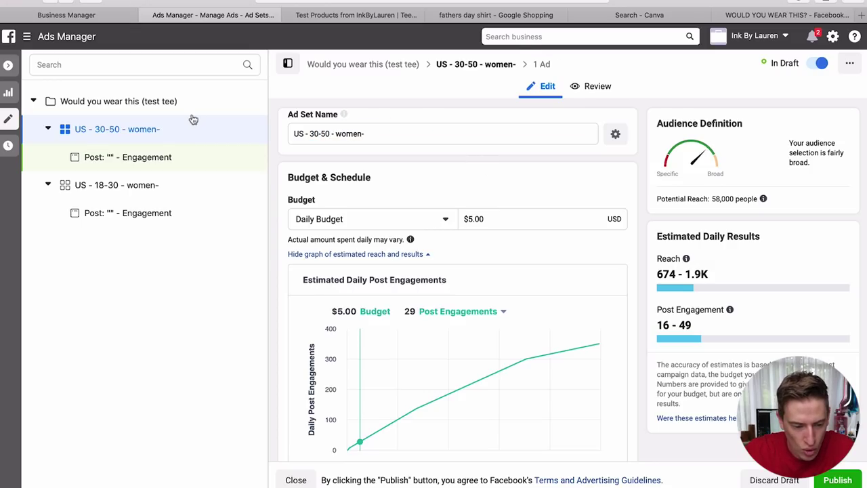
# Set the copied ad set's age range to 30–50.
pyautogui.scroll(-3, 412, 258)
pyautogui.scroll(-6, 411, 258)
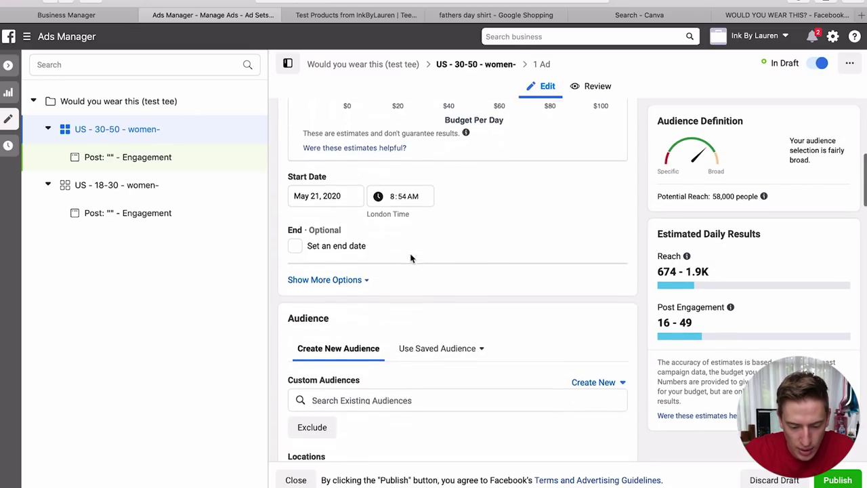
pyautogui.scroll(-1, 411, 258)
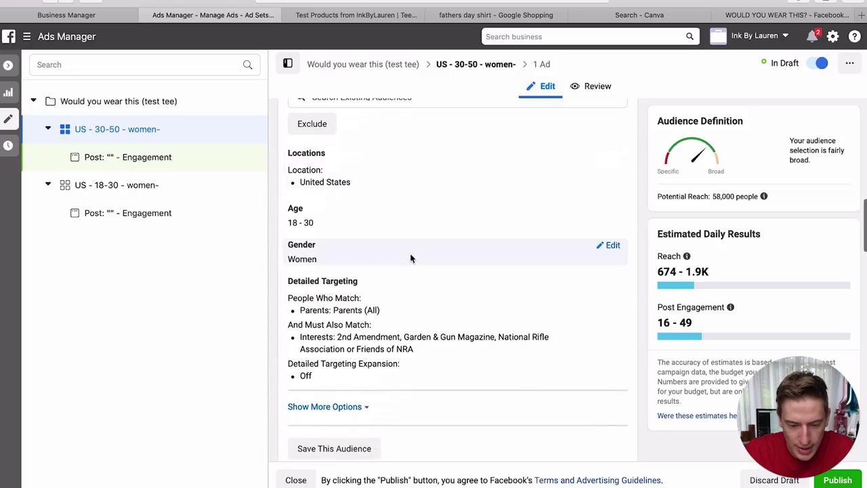
pyautogui.click(612, 208)
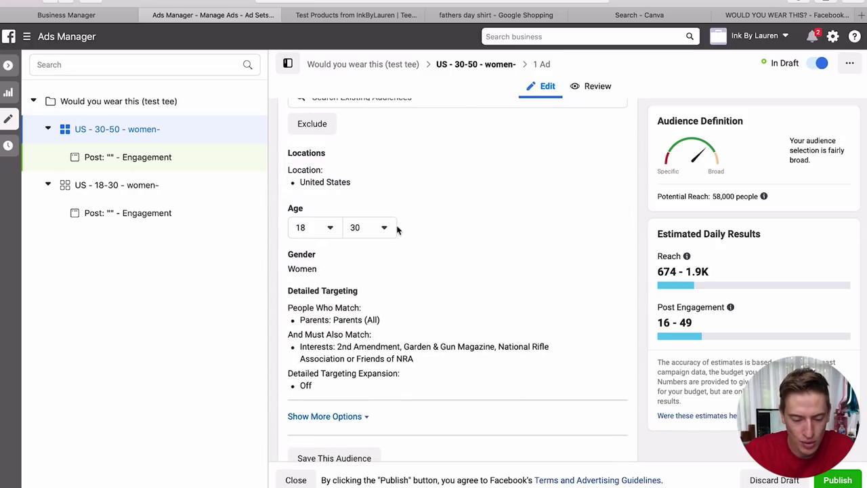
pyautogui.click(320, 231)
pyautogui.scroll(-5, 330, 343)
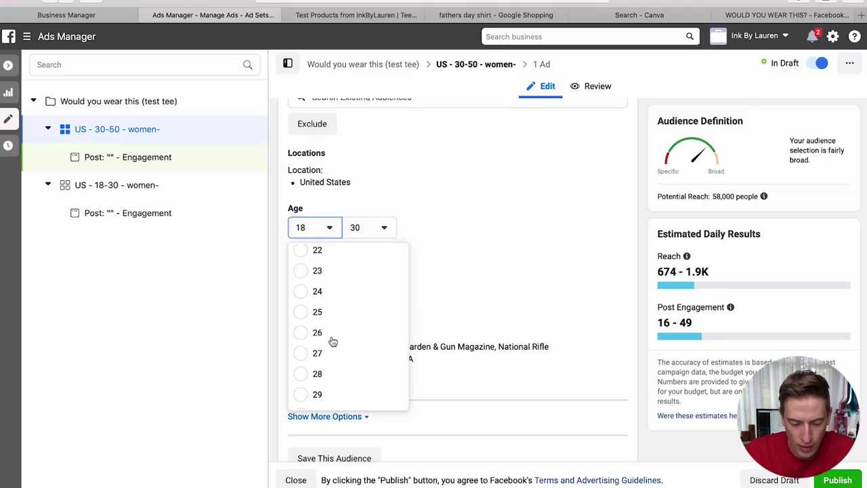
pyautogui.click(305, 362)
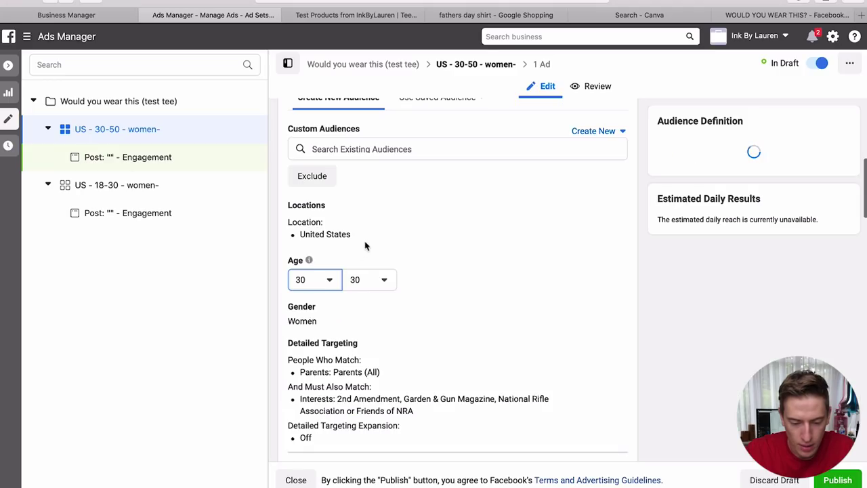
pyautogui.click(368, 281)
pyautogui.scroll(-7, 383, 378)
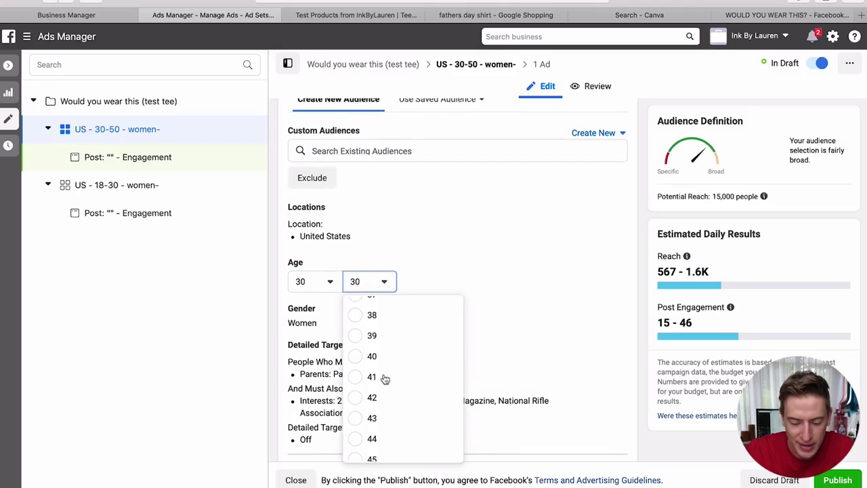
pyautogui.scroll(-3, 384, 378)
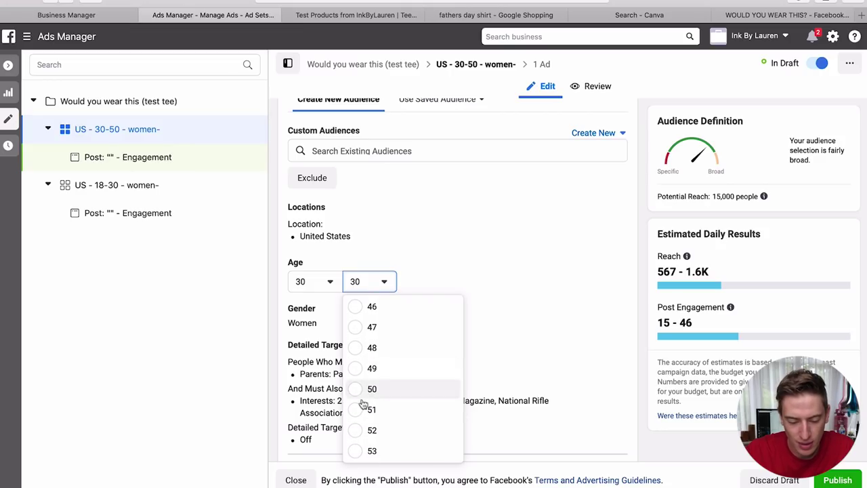
pyautogui.click(434, 389)
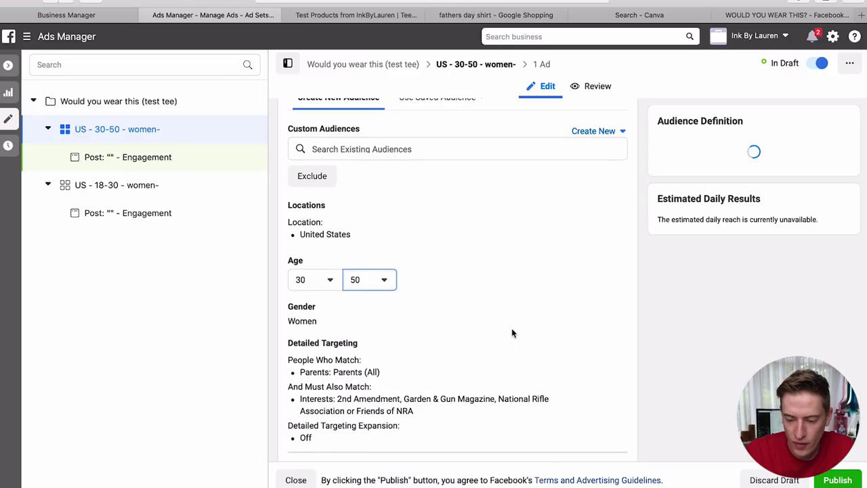
# Review the targeting interests and publish the US - 30-50 - women- ad set.
pyautogui.scroll(4, 512, 332)
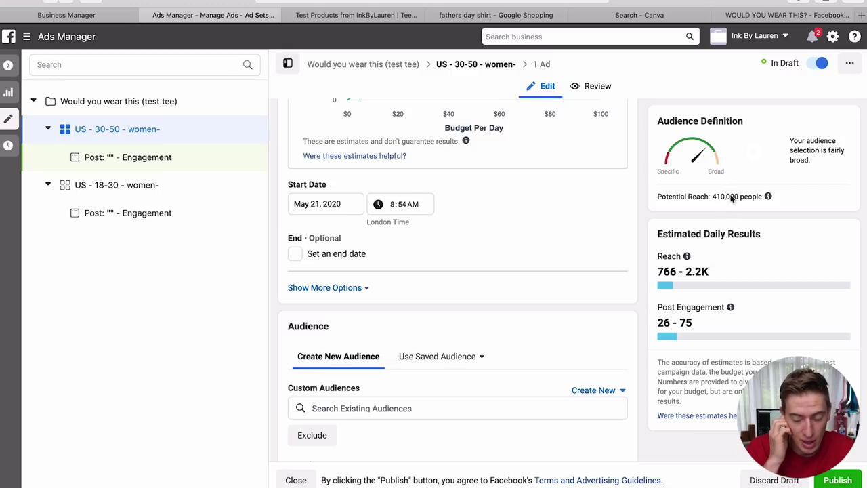
pyautogui.scroll(5, 582, 249)
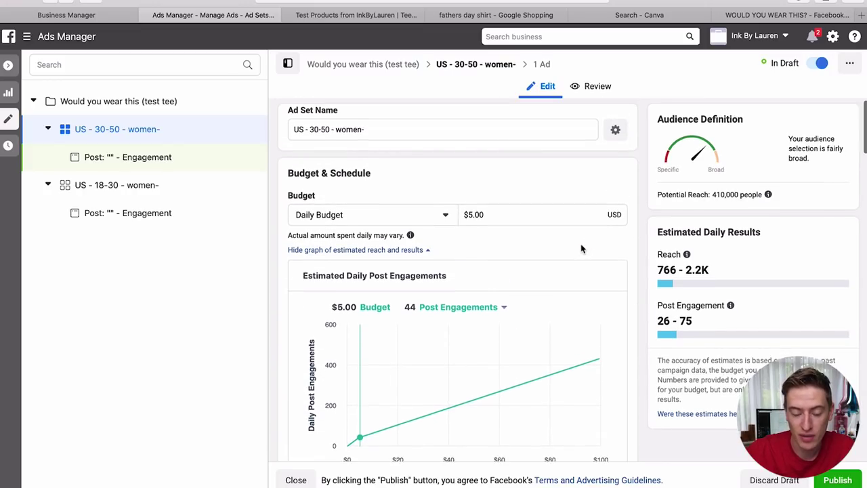
pyautogui.scroll(-10, 581, 249)
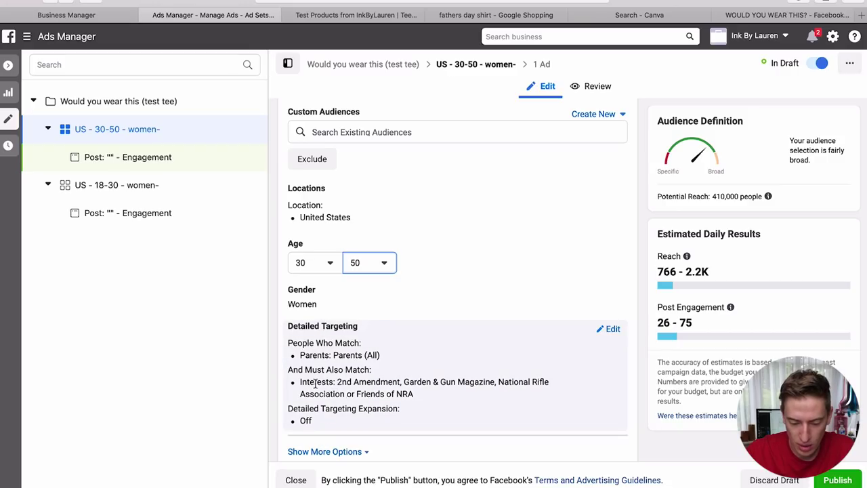
pyautogui.moveTo(315, 384); pyautogui.dragTo(455, 398)
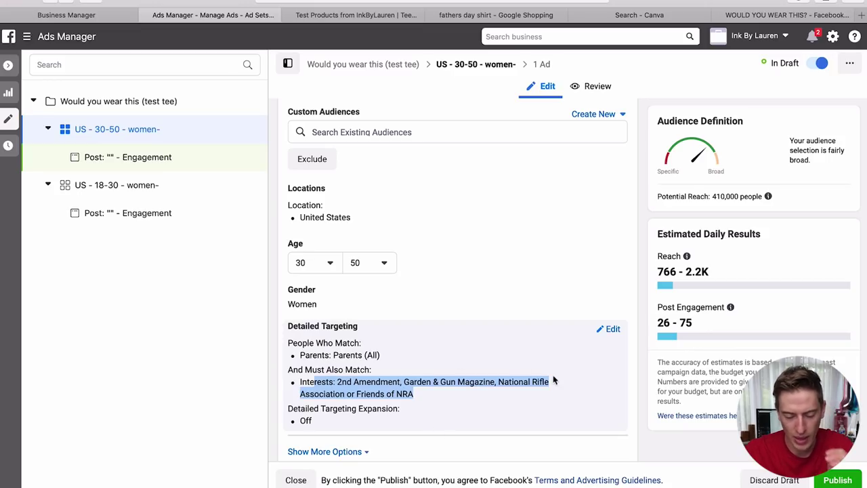
pyautogui.click(634, 424)
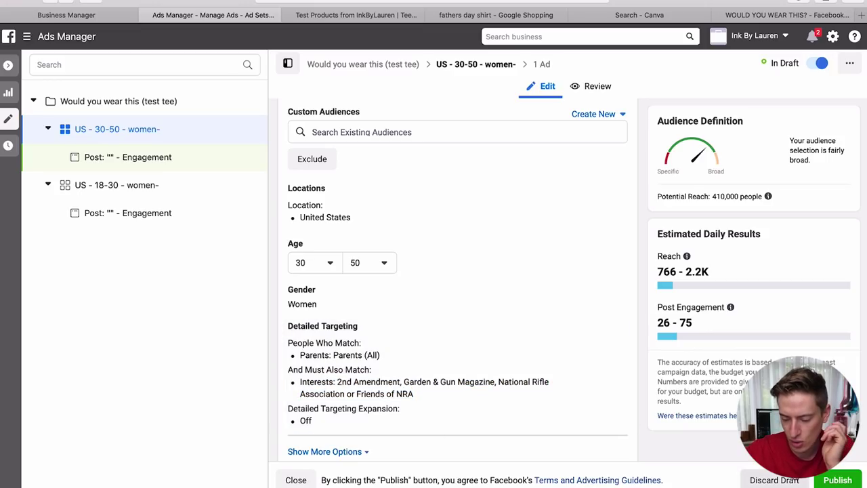
pyautogui.click(828, 480)
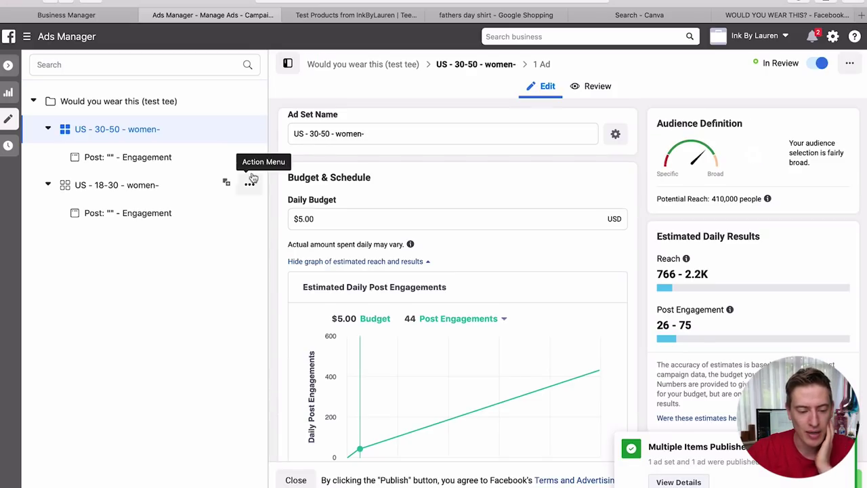
# Duplicate the US - 30-50 - women- ad set (not its ad) into the original campaign.
pyautogui.click(250, 157)
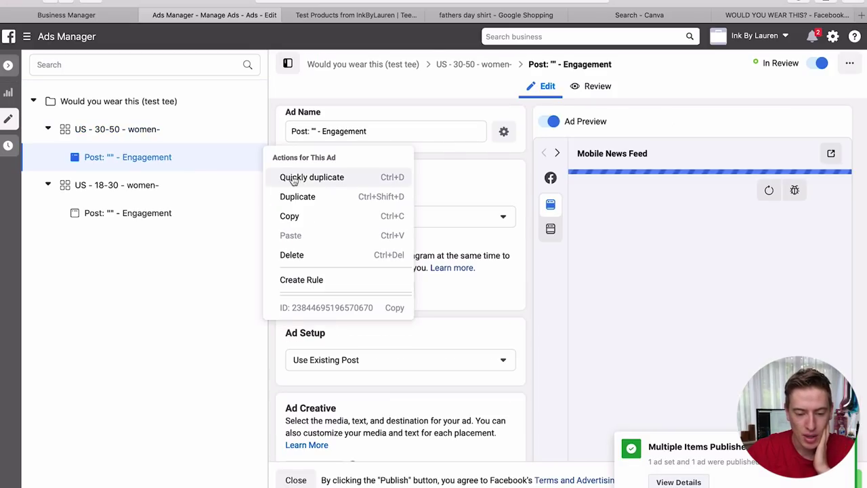
pyautogui.click(297, 196)
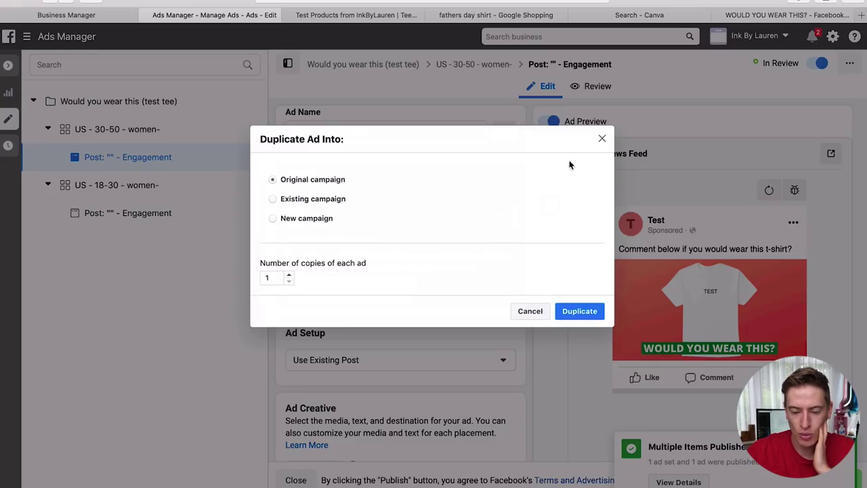
pyautogui.click(602, 139)
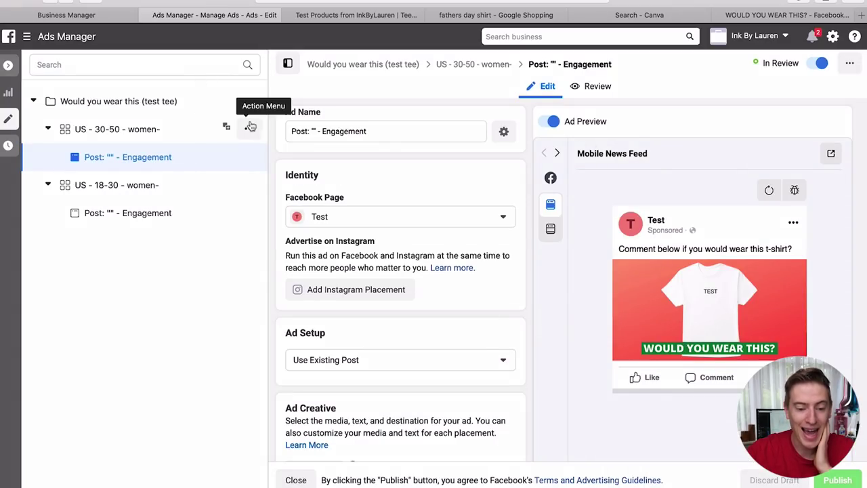
pyautogui.click(252, 127)
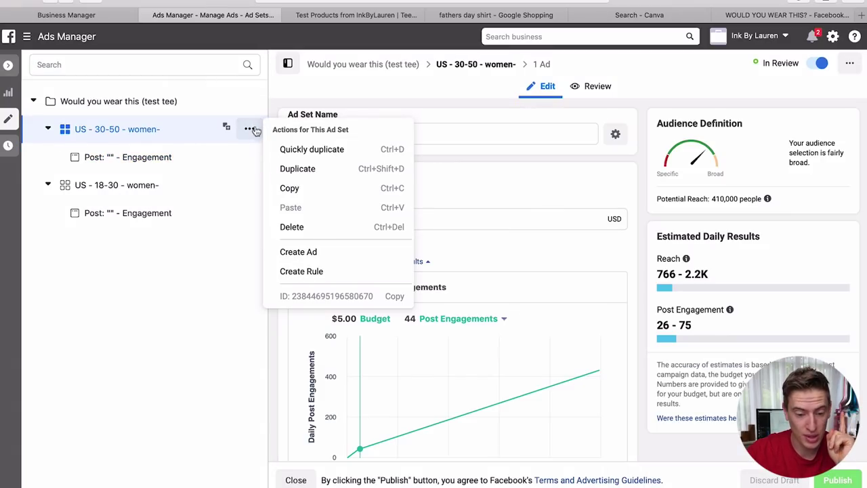
pyautogui.click(288, 166)
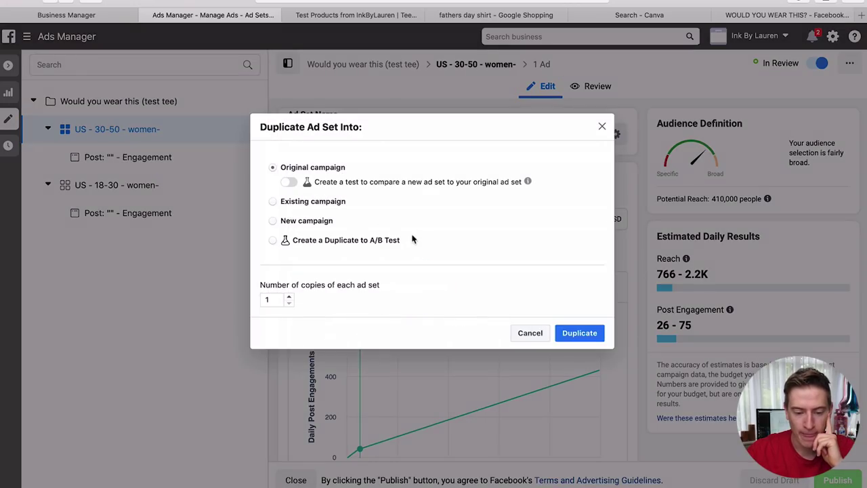
pyautogui.click(584, 333)
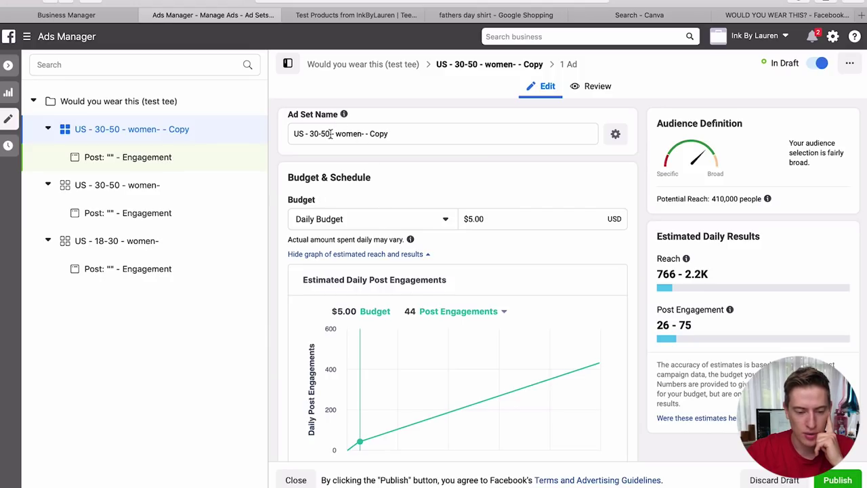
# Change the age part of the copied ad set's name to 50+.
pyautogui.moveTo(331, 133); pyautogui.dragTo(316, 133)
pyautogui.write('50')
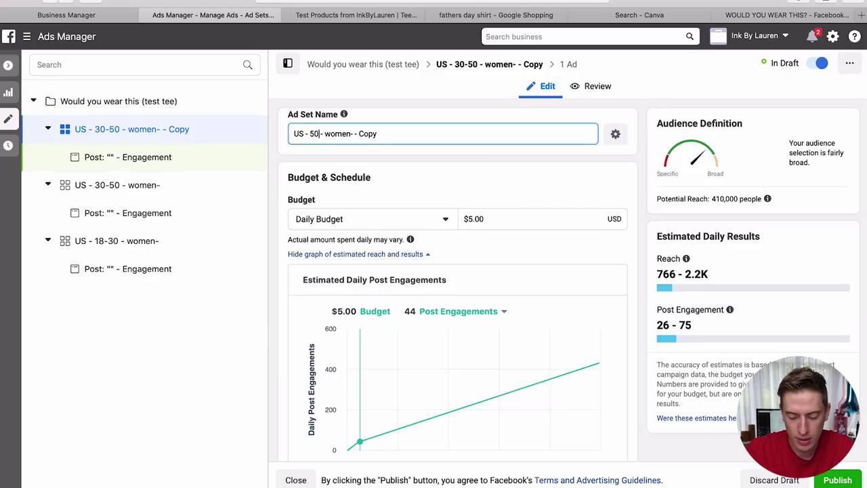
pyautogui.write('+')
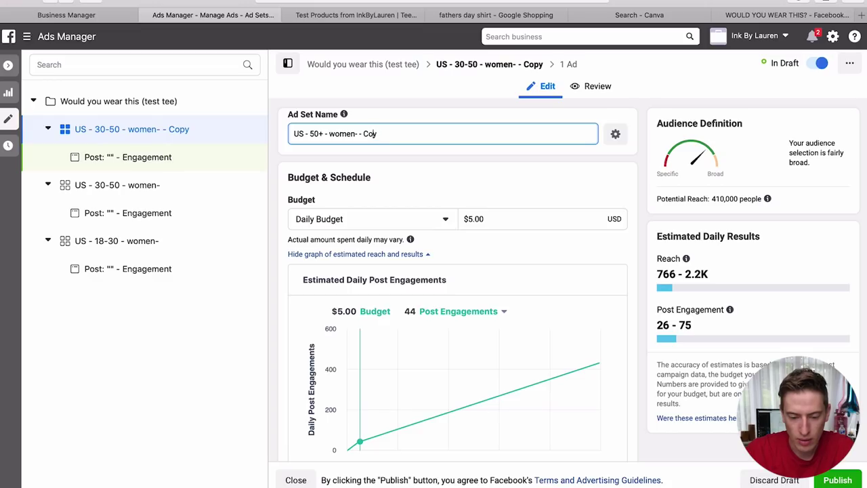
pyautogui.scroll(-10, 358, 237)
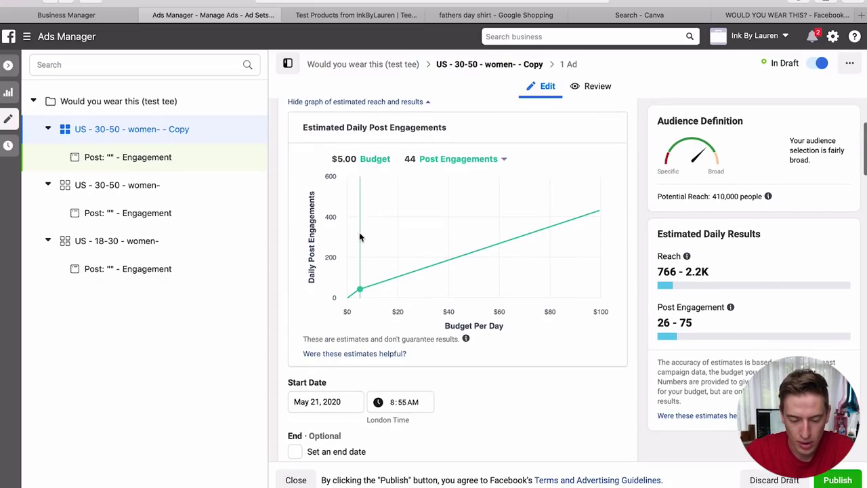
pyautogui.scroll(-2, 344, 299)
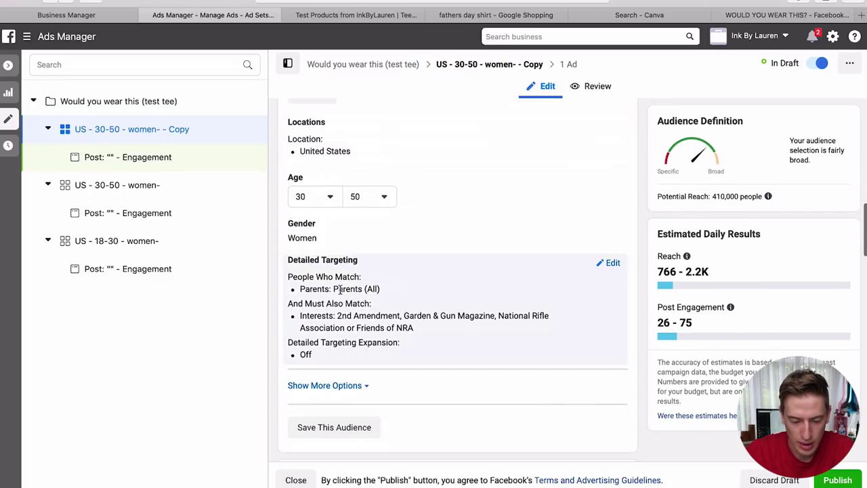
# Set the age range to 50–65+ and publish the ad set.
pyautogui.click(294, 196)
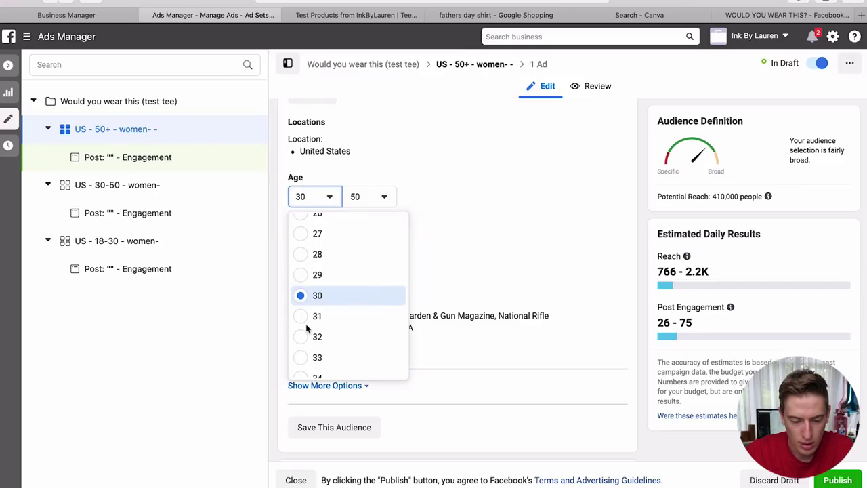
pyautogui.scroll(-5, 308, 331)
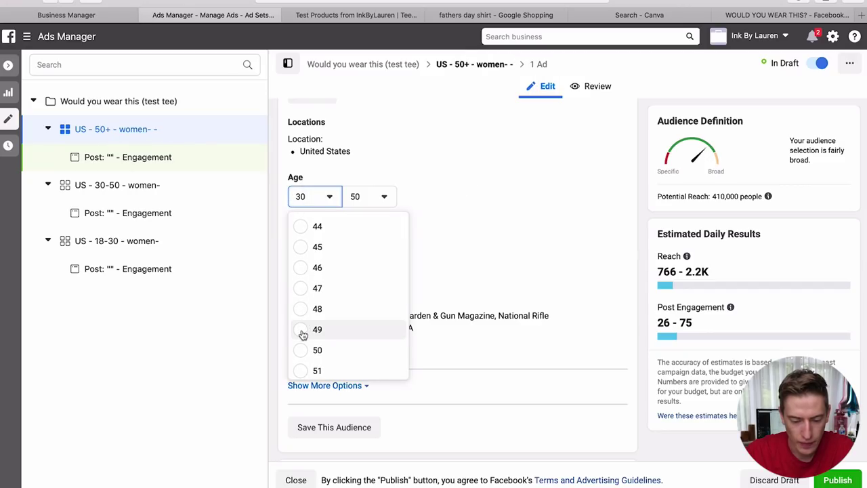
pyautogui.click(300, 350)
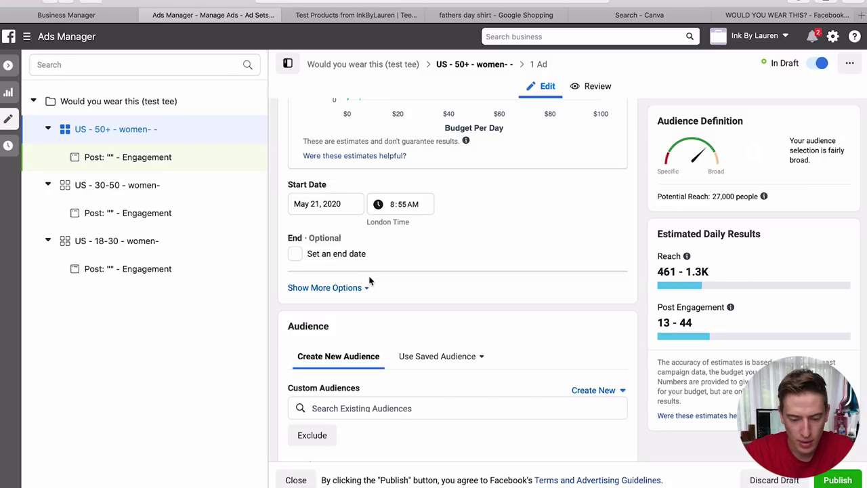
pyautogui.scroll(-3, 373, 261)
pyautogui.scroll(-2, 356, 331)
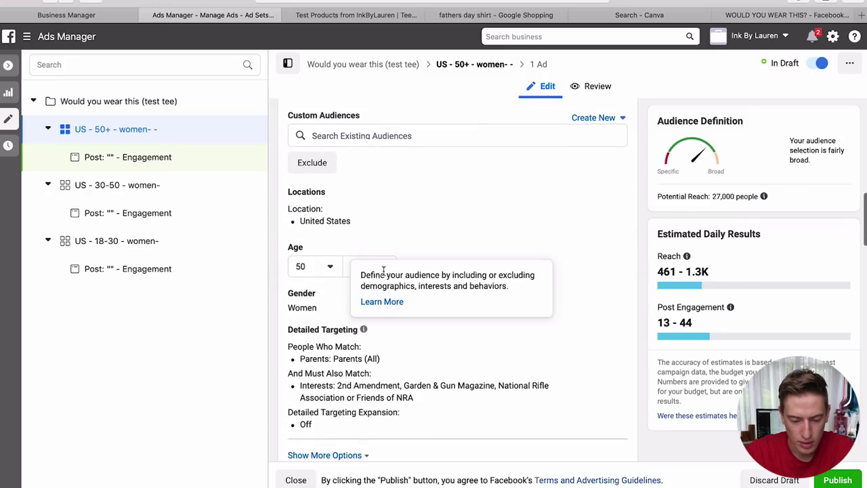
pyautogui.click(385, 268)
pyautogui.scroll(-10, 383, 374)
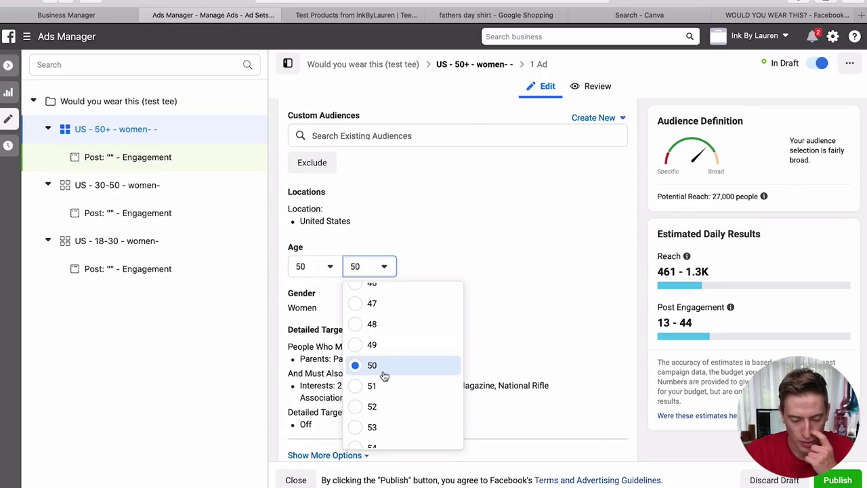
pyautogui.click(372, 439)
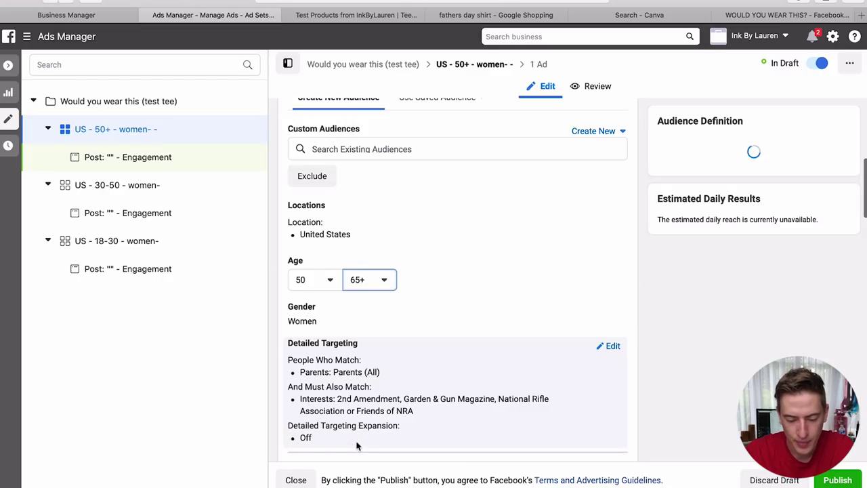
pyautogui.click(838, 481)
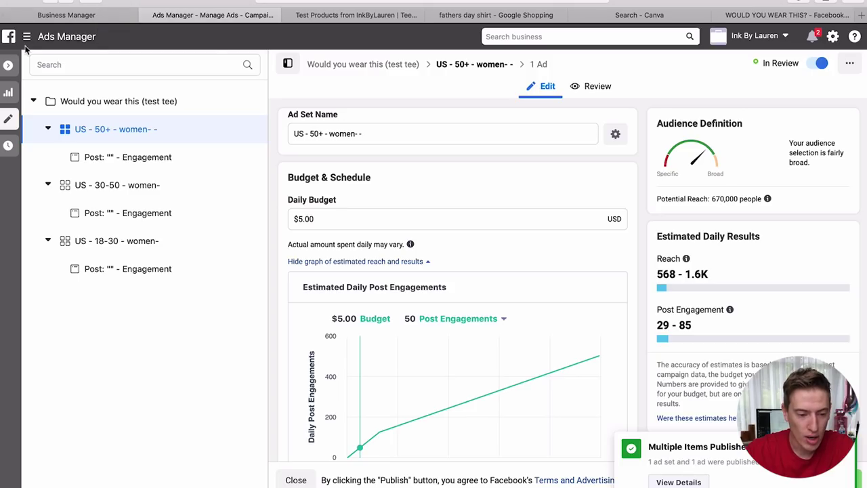
# Check the Campaigns, Ads and Ad Sets lists, ending on the three In Review women ad sets.
pyautogui.click(8, 66)
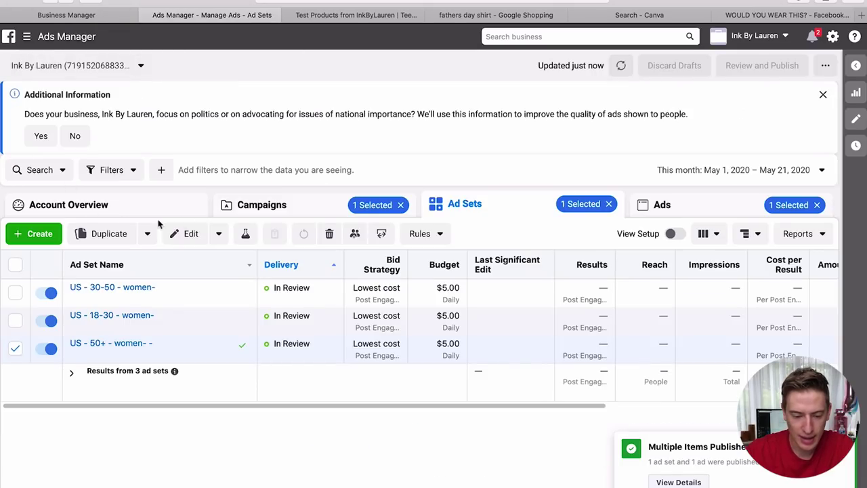
pyautogui.click(251, 207)
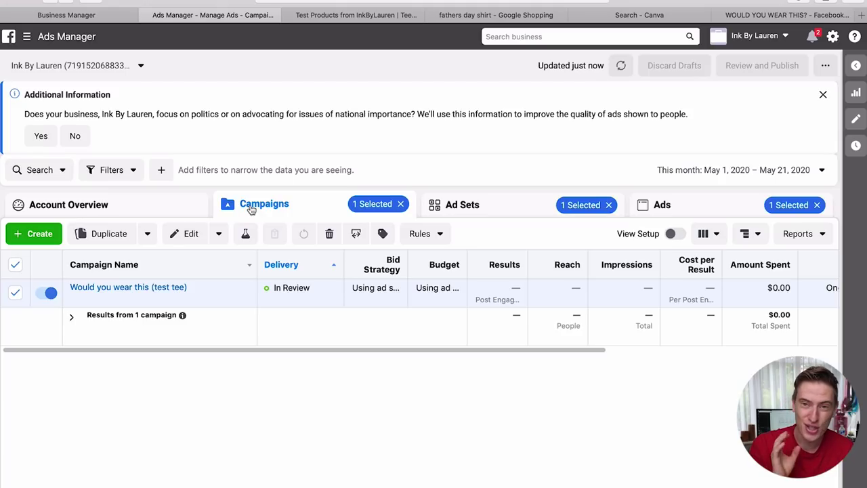
pyautogui.moveTo(206, 306)
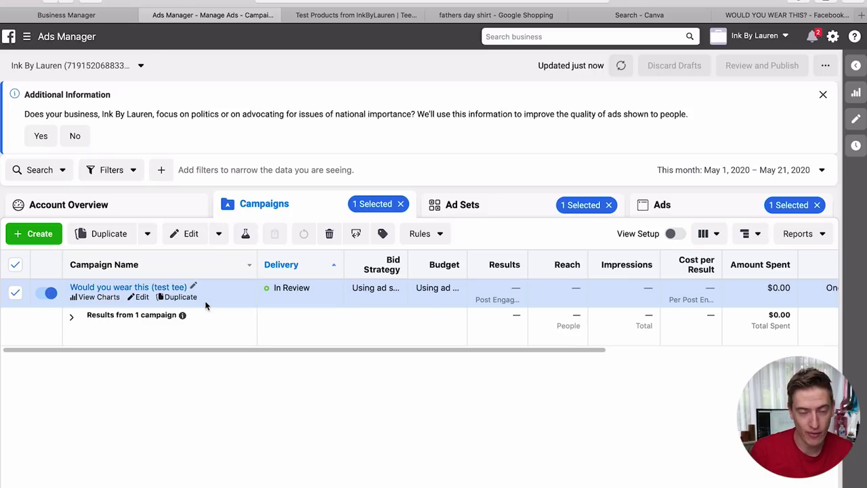
pyautogui.click(531, 216)
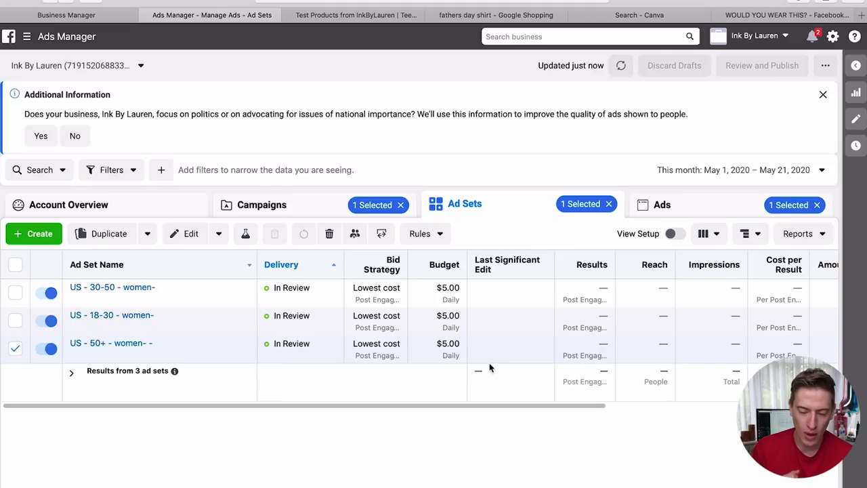
pyautogui.click(701, 214)
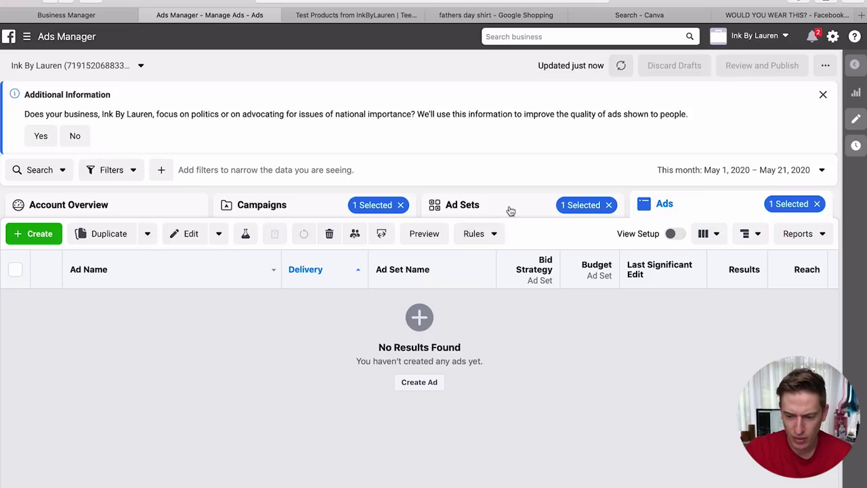
pyautogui.click(482, 209)
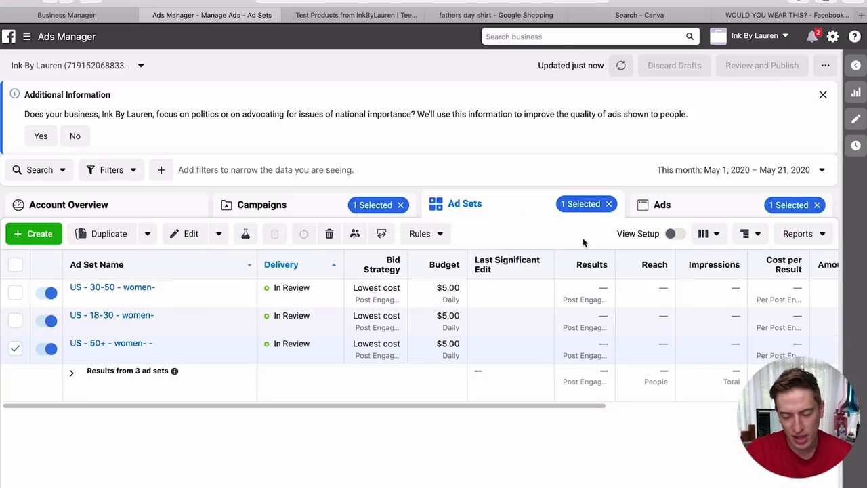
pyautogui.click(667, 206)
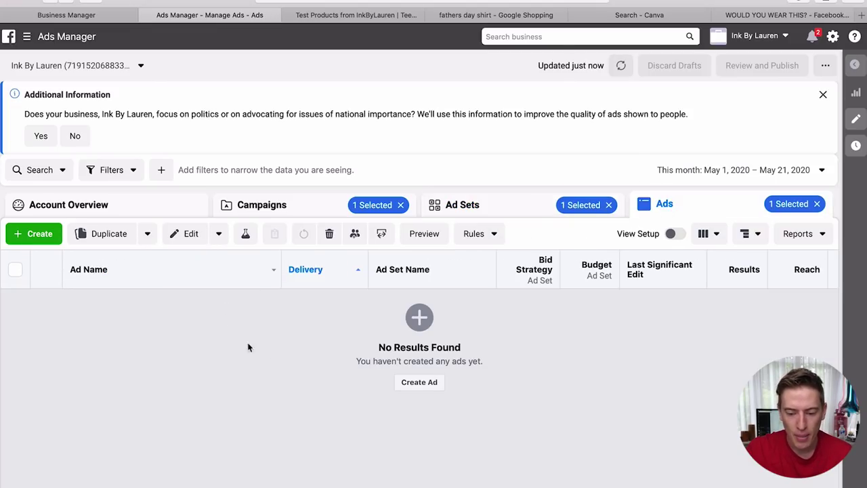
pyautogui.click(473, 205)
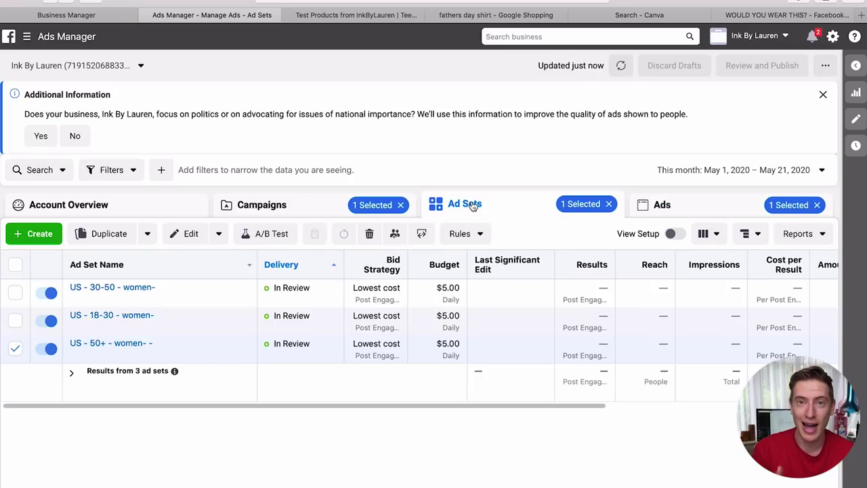
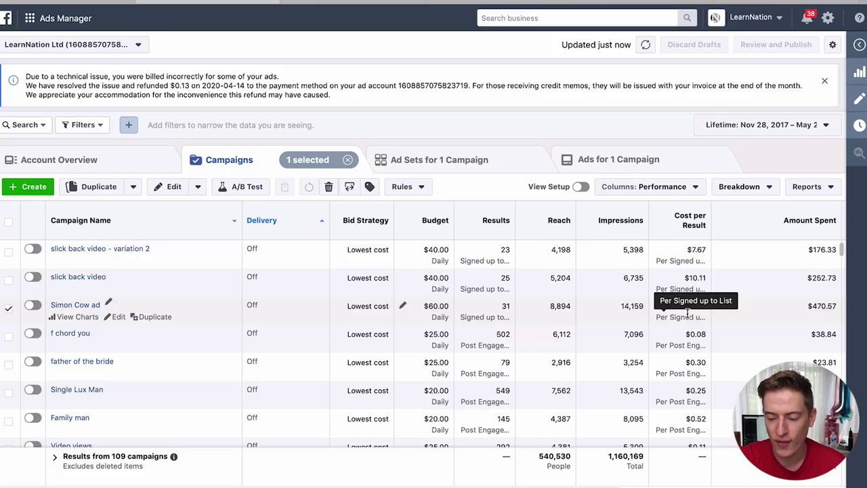
pyautogui.hscroll(3, 759, 316)
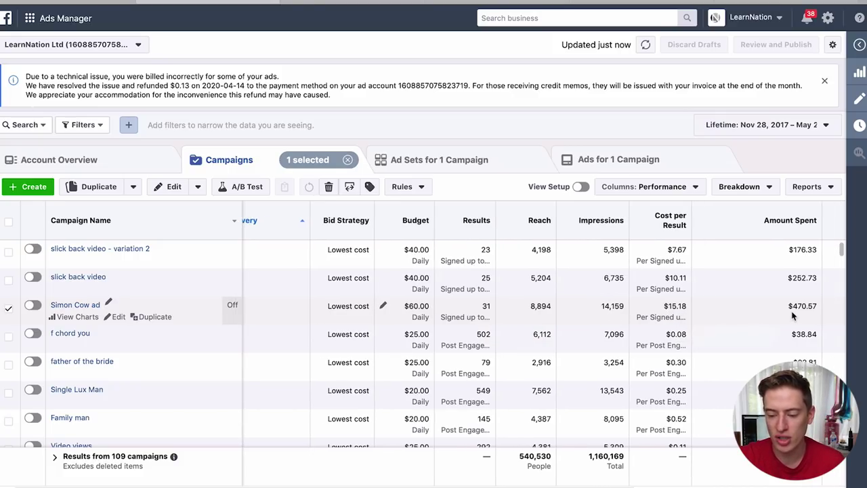
pyautogui.hscroll(5, 793, 315)
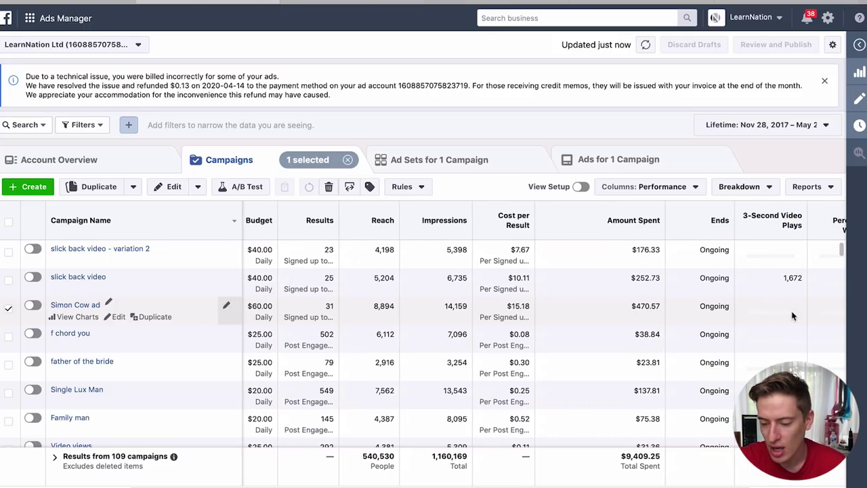
pyautogui.hscroll(2, 792, 316)
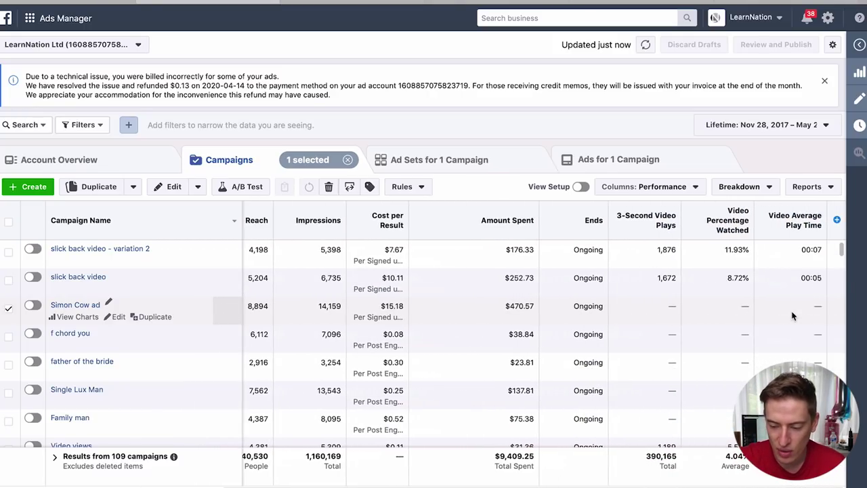
pyautogui.hscroll(-10, 792, 316)
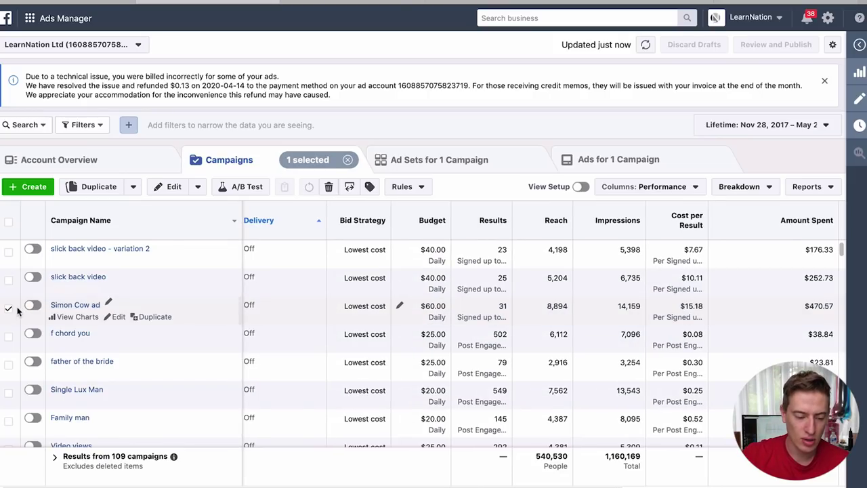
# Switch to the Ad Sets view to list the campaign's four US age-group ad sets (50+ through 20-30).
pyautogui.click(413, 170)
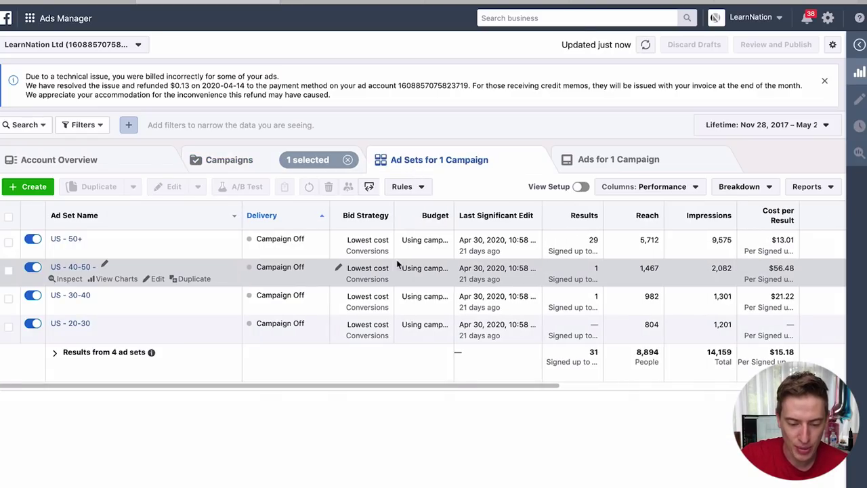
pyautogui.moveTo(114, 342)
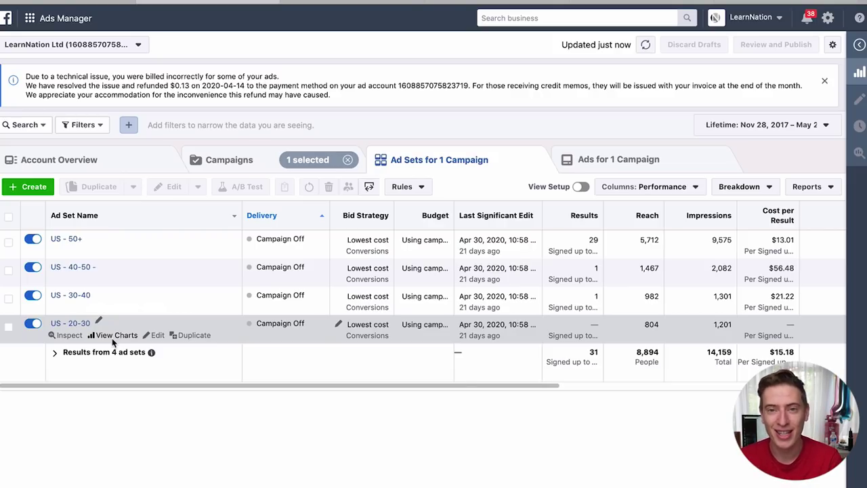
pyautogui.click(227, 160)
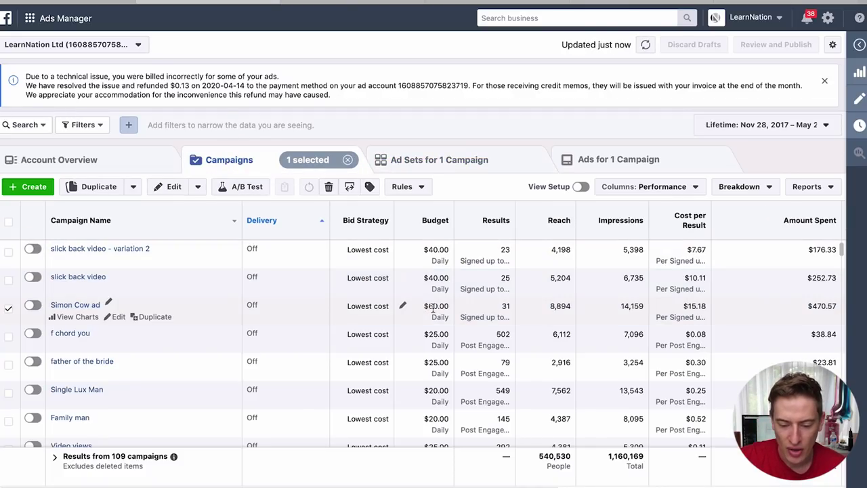
pyautogui.click(465, 153)
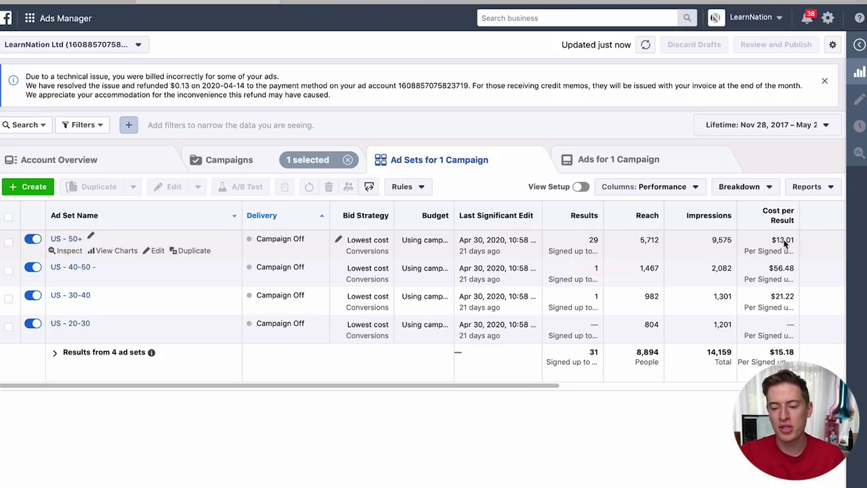
pyautogui.hscroll(5, 784, 244)
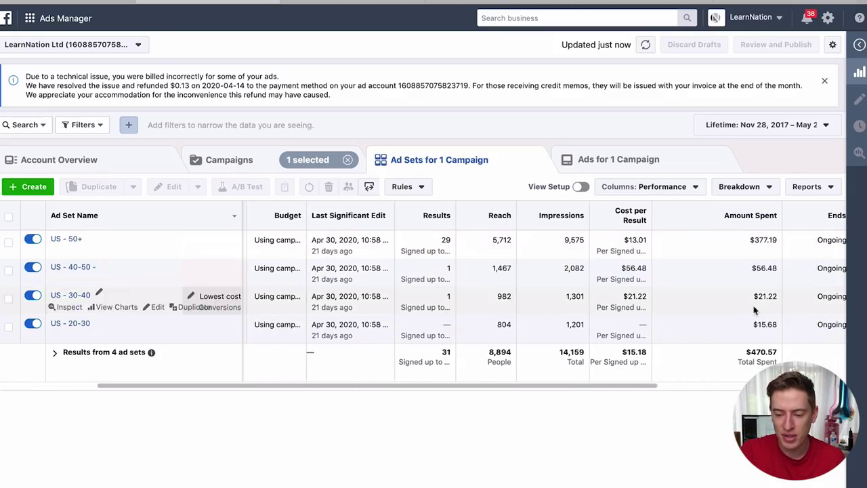
pyautogui.hscroll(3, 748, 248)
pyautogui.hscroll(-5, 747, 248)
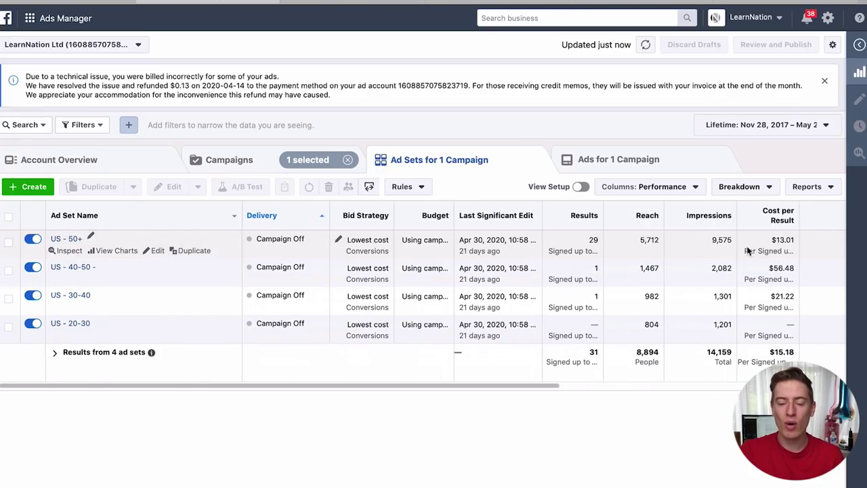
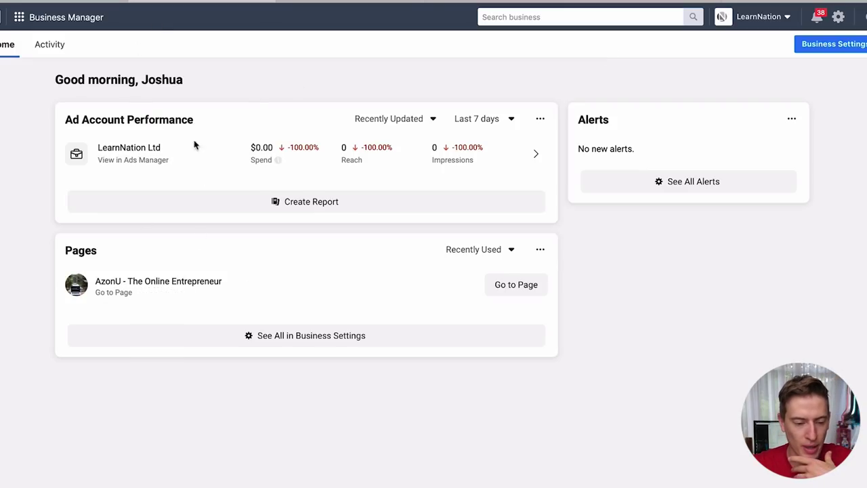
# Go to Audiences from the business menu, dismiss the lookalike notice, and open Create Audience.
pyautogui.click(19, 23)
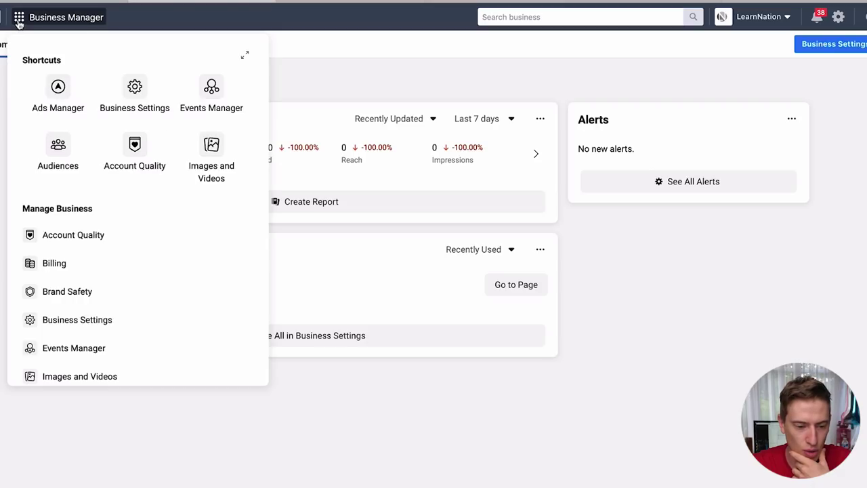
pyautogui.click(58, 145)
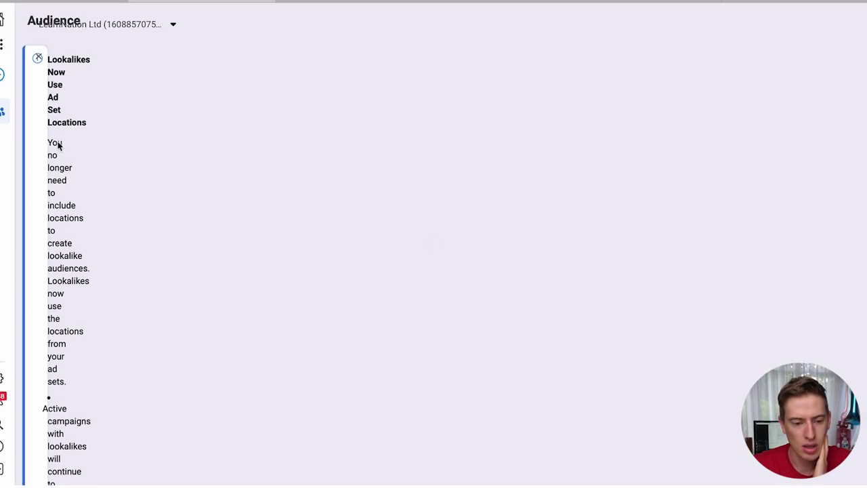
pyautogui.click(37, 58)
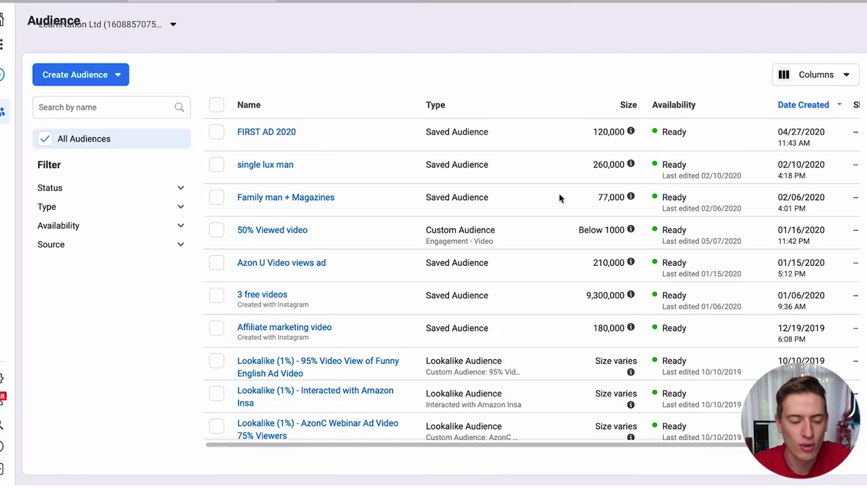
pyautogui.click(100, 80)
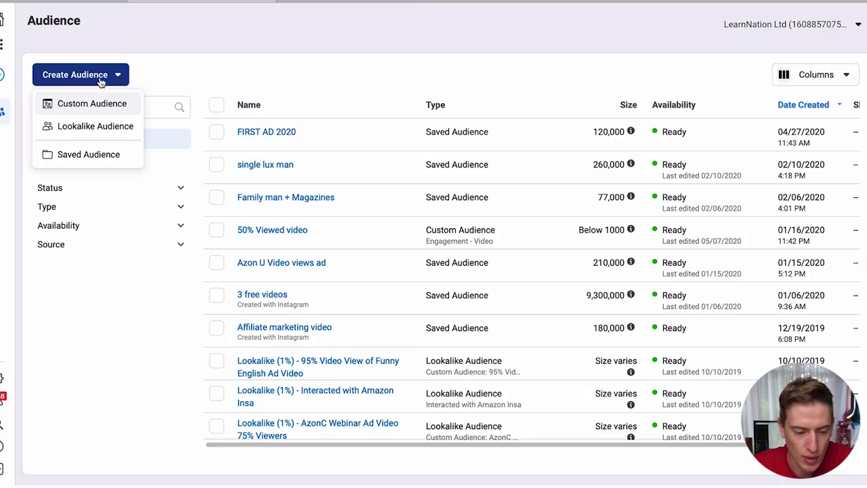
# Start a Custom Audience with the Facebook Page as its source.
pyautogui.moveTo(92, 105)
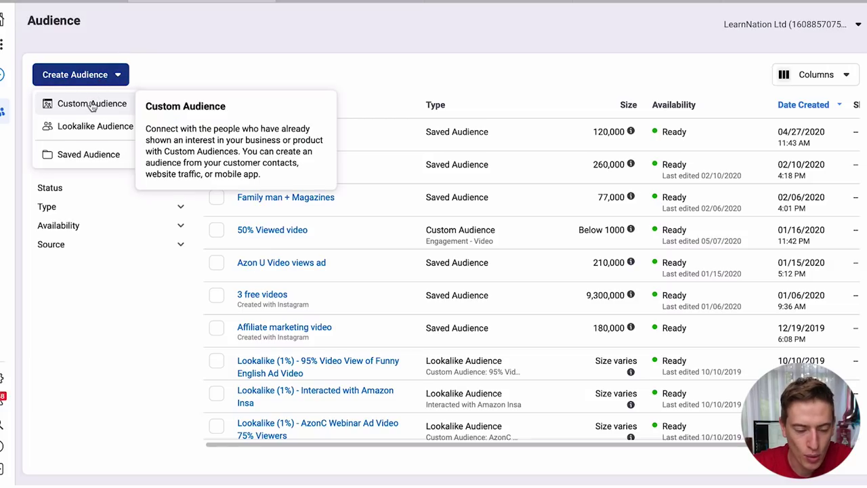
pyautogui.moveTo(93, 128)
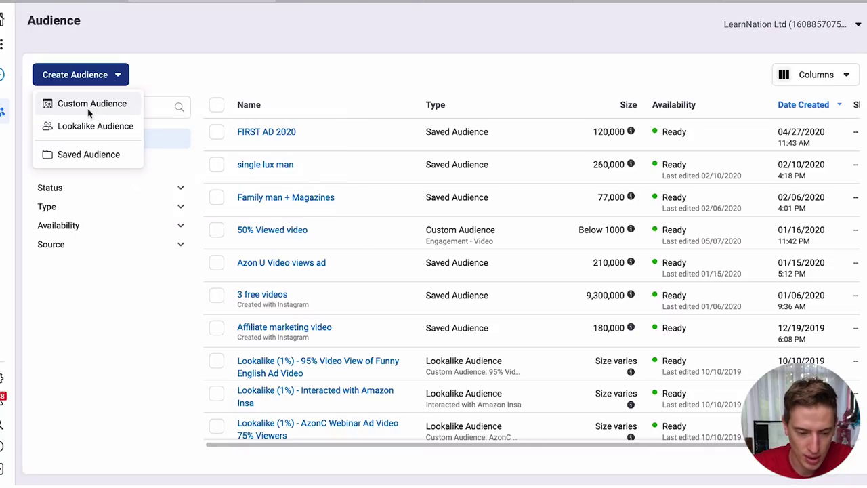
pyautogui.click(89, 109)
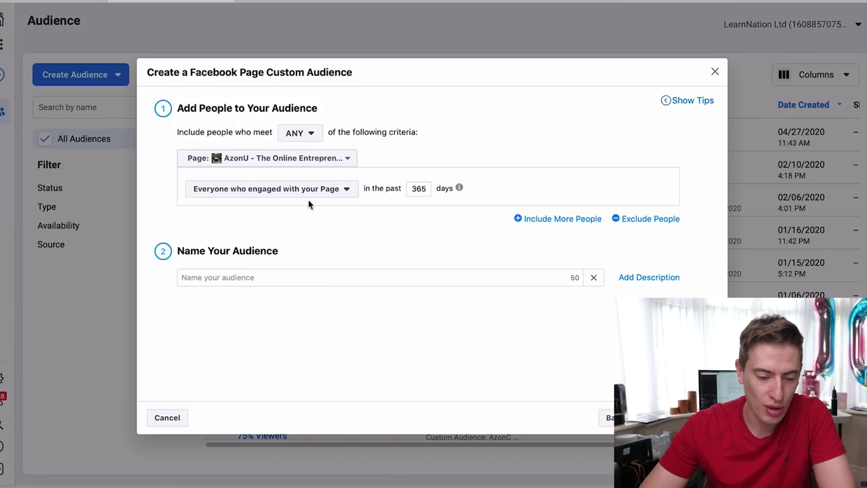
# Switch the Page audience to 'People who engaged with any post or ad', then cancel the draft.
pyautogui.click(324, 160)
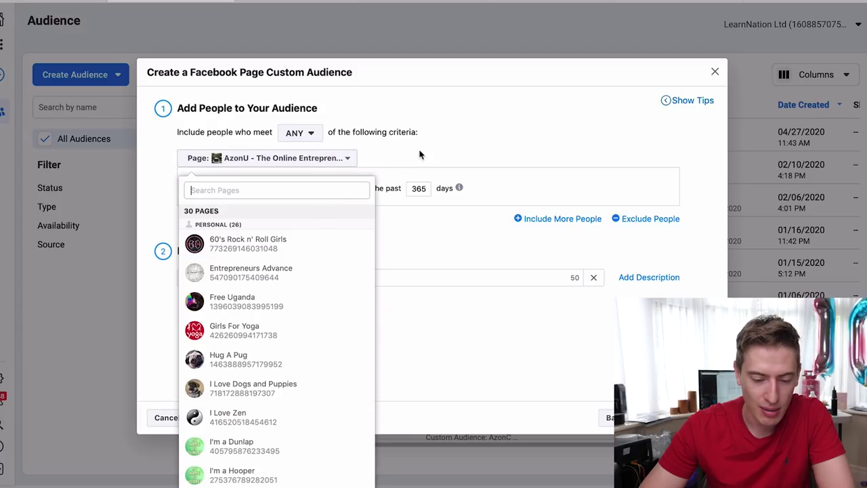
pyautogui.click(419, 156)
pyautogui.click(319, 195)
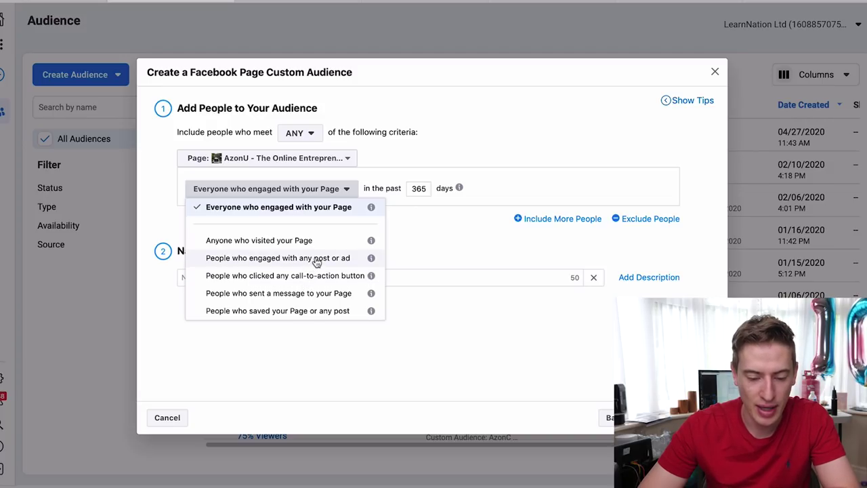
pyautogui.click(316, 261)
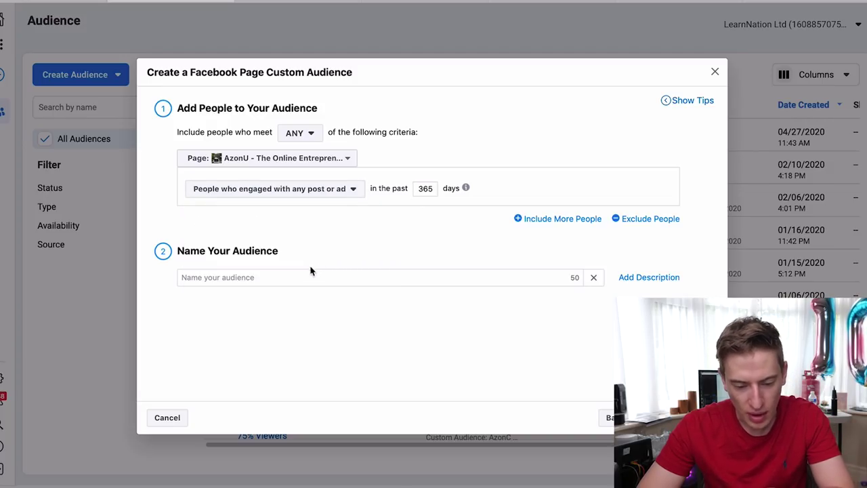
pyautogui.click(308, 282)
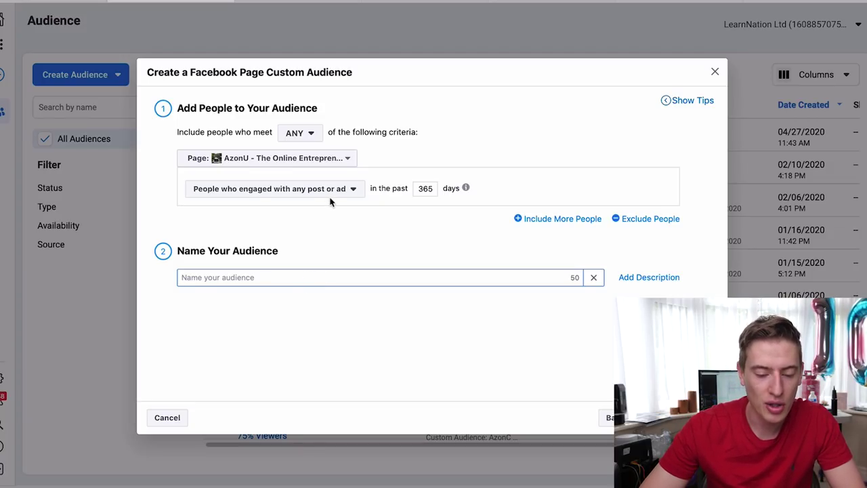
pyautogui.click(336, 232)
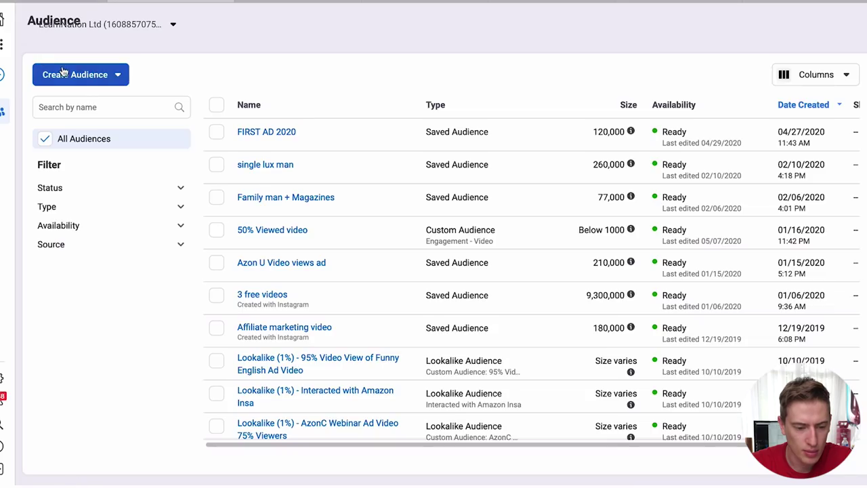
# Start a video-based custom audience targeting people who watched 95% of the video.
pyautogui.click(78, 74)
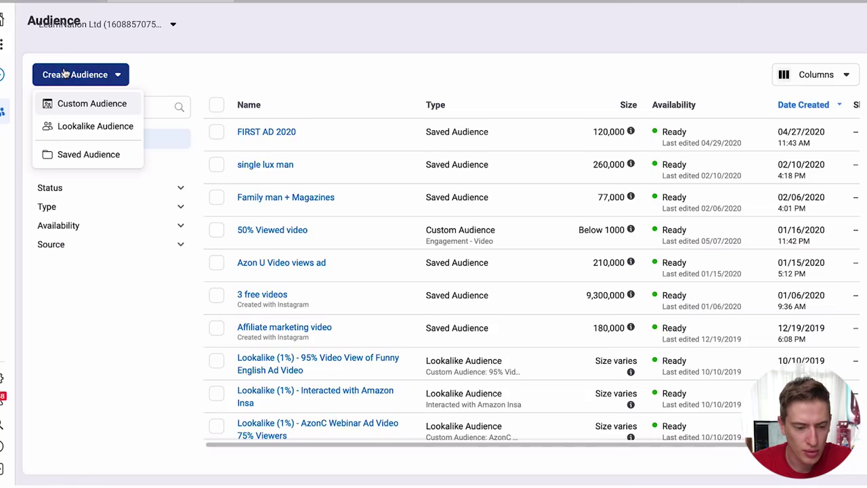
pyautogui.click(88, 105)
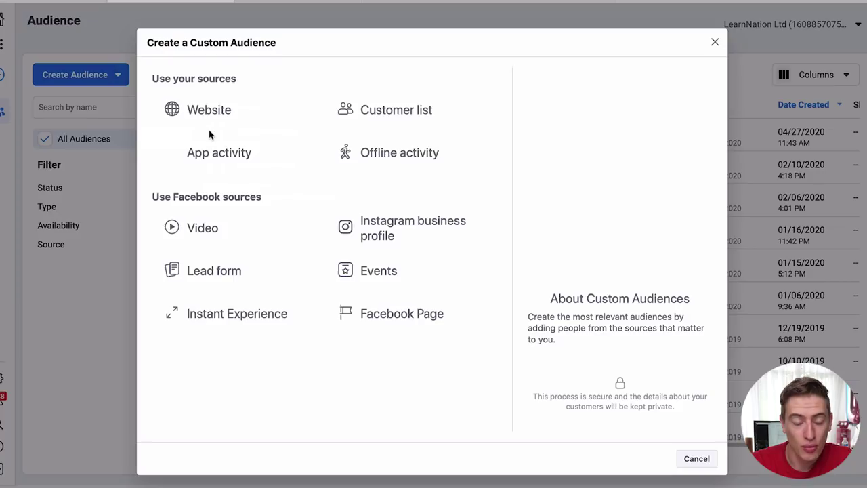
pyautogui.click(205, 229)
pyautogui.click(346, 184)
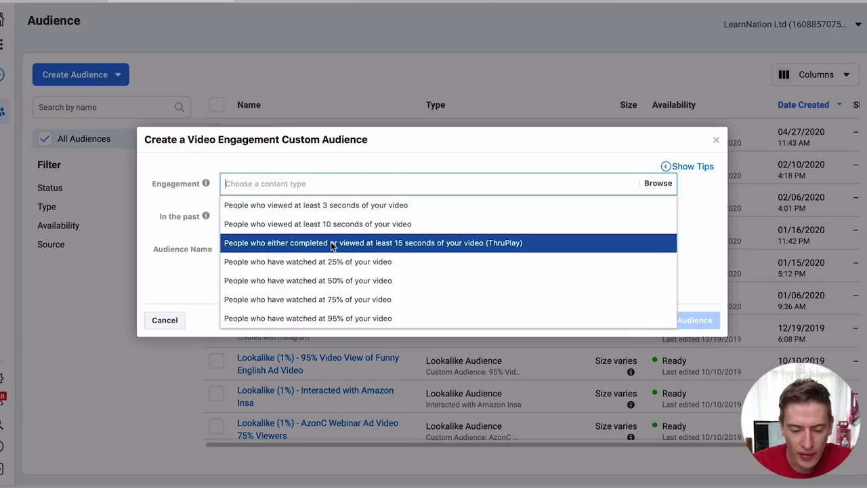
pyautogui.click(321, 326)
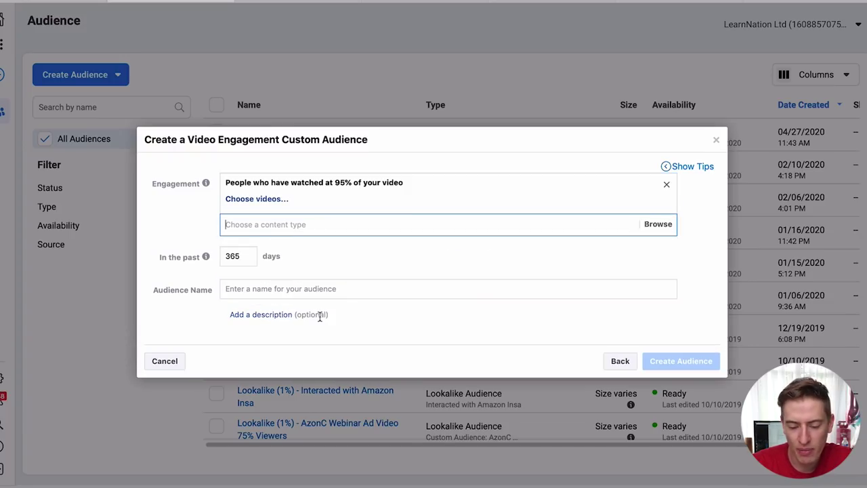
pyautogui.click(652, 225)
pyautogui.click(692, 225)
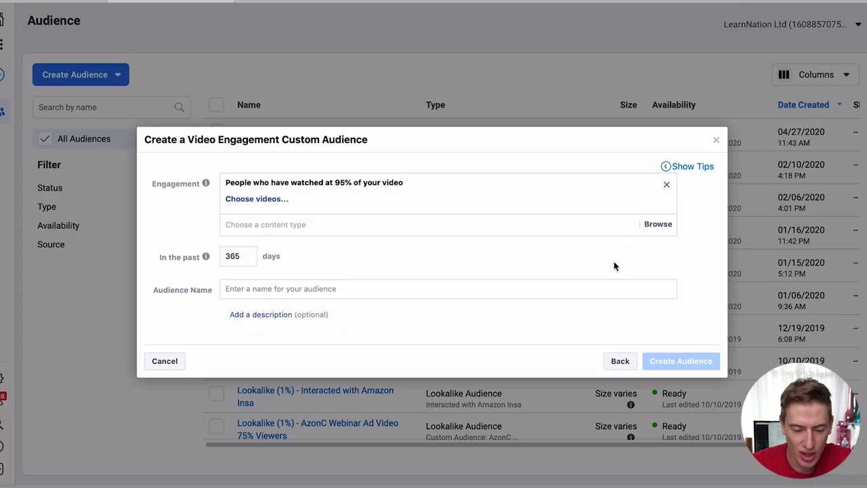
# Choose the newest video (May 1, 2020) from the AzonU - The Online Entrepreneur page.
pyautogui.click(275, 199)
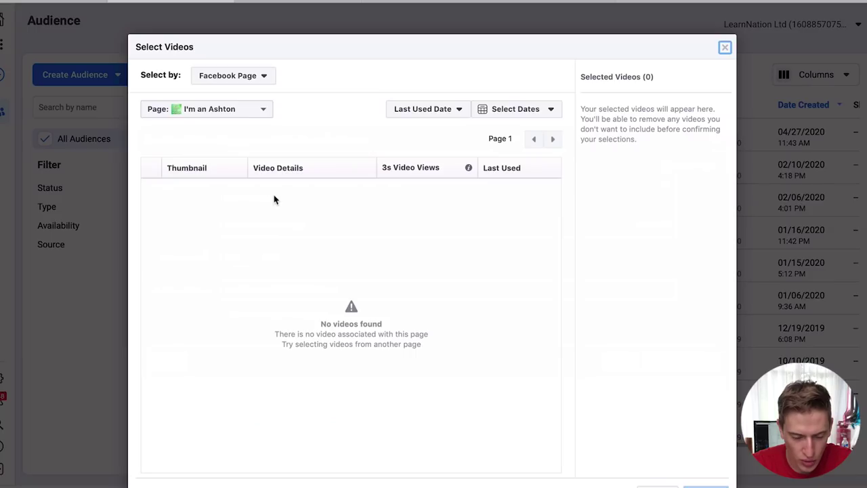
pyautogui.click(246, 109)
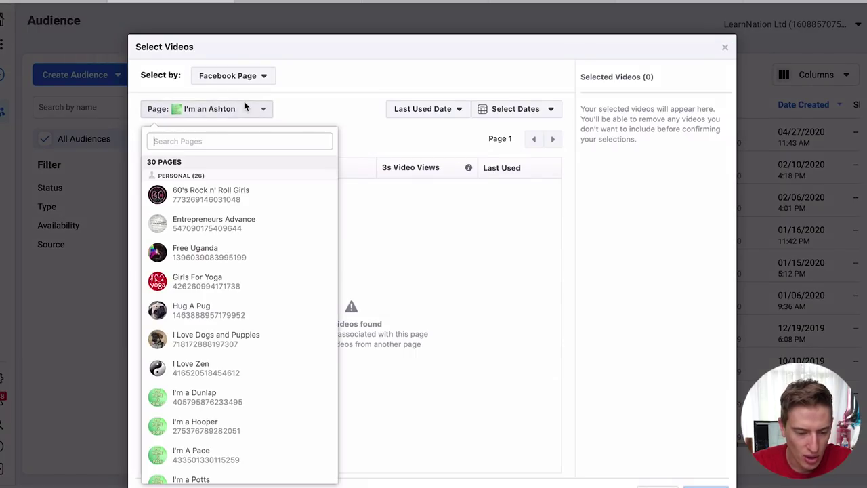
pyautogui.scroll(-10, 217, 480)
pyautogui.scroll(-2, 217, 480)
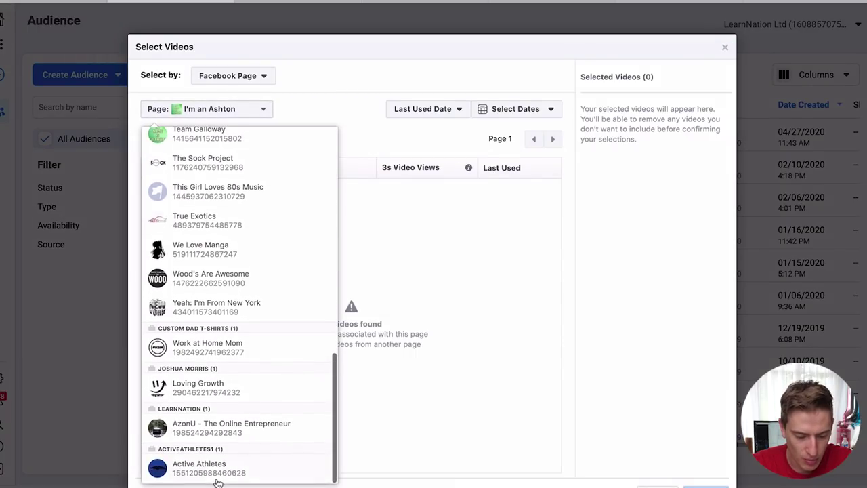
pyautogui.click(235, 433)
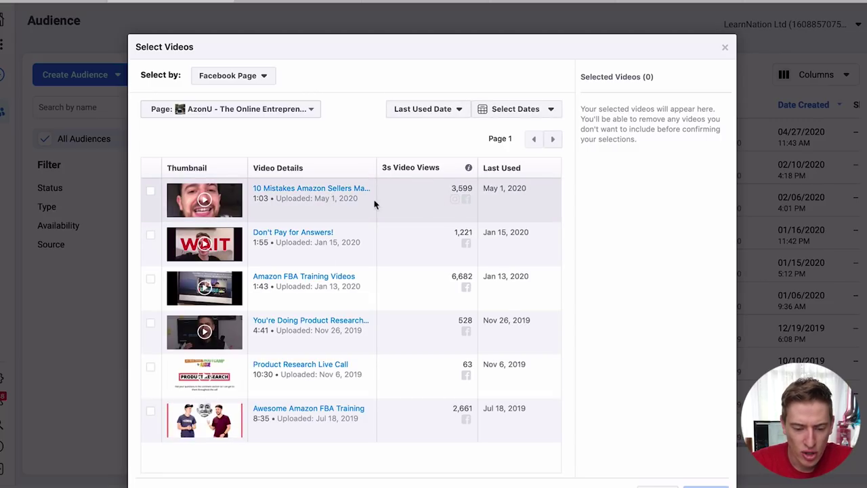
pyautogui.click(152, 190)
pyautogui.click(705, 486)
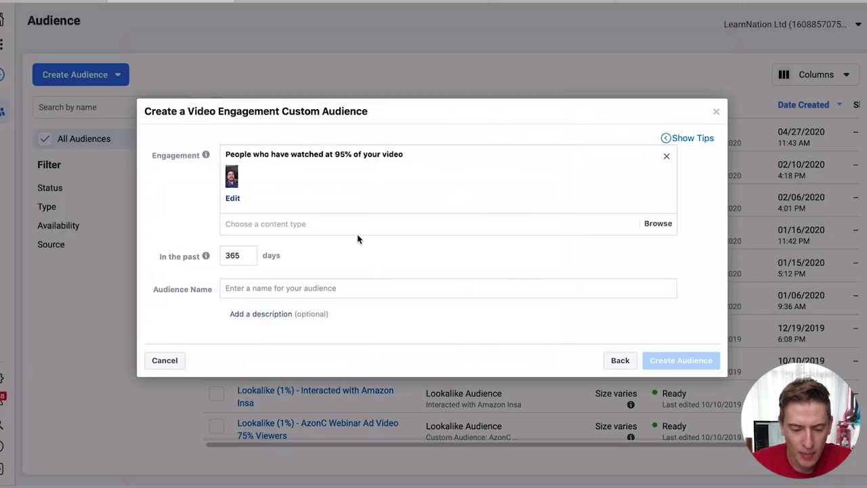
# Leave the video viewer audience unnamed and go back to the source chooser.
pyautogui.click(267, 288)
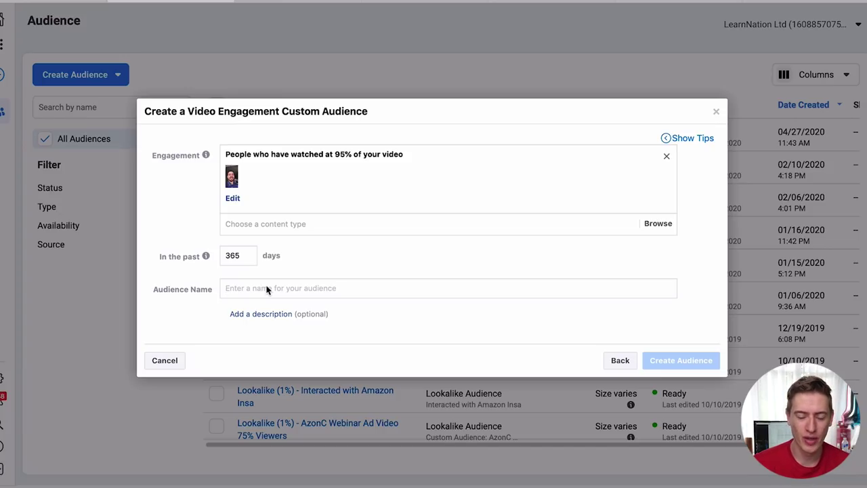
pyautogui.click(267, 290)
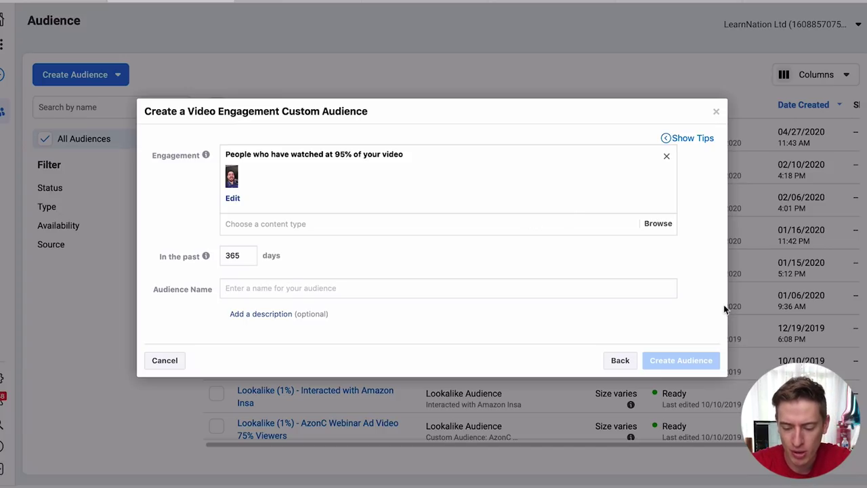
pyautogui.click(614, 363)
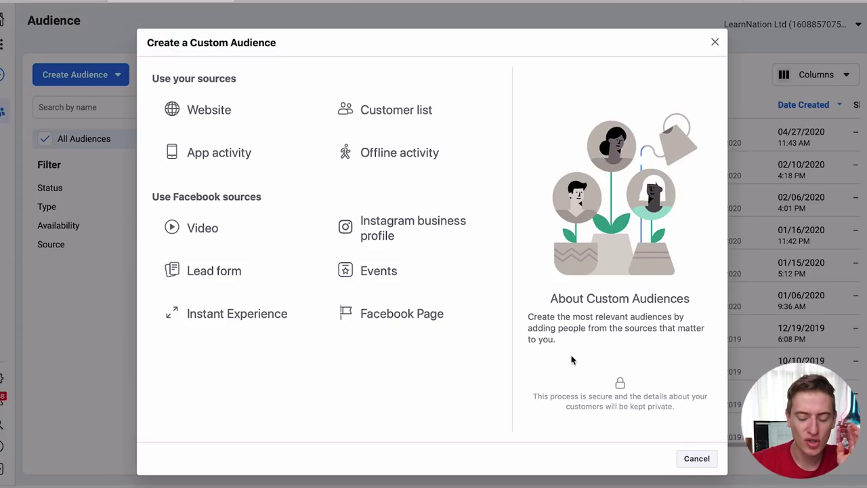
# Close the custom audience setup, scroll the audience list, and open the audience type choices.
pyautogui.click(716, 44)
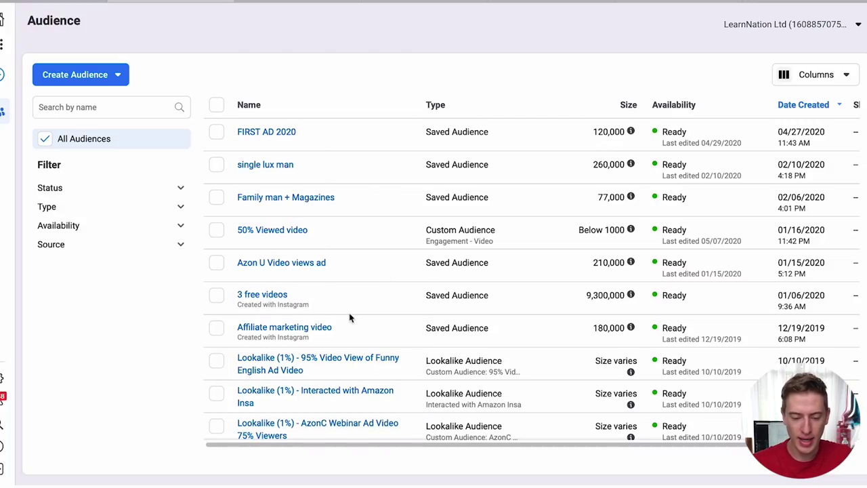
pyautogui.scroll(-12, 323, 185)
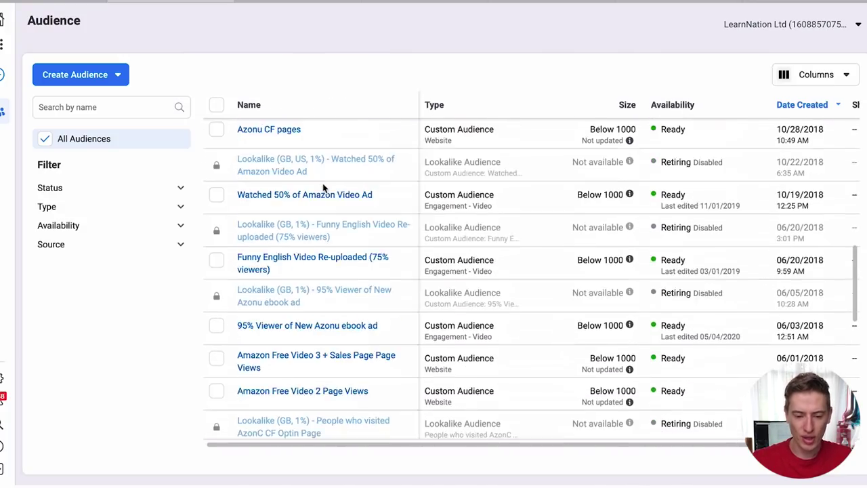
pyautogui.scroll(3, 323, 186)
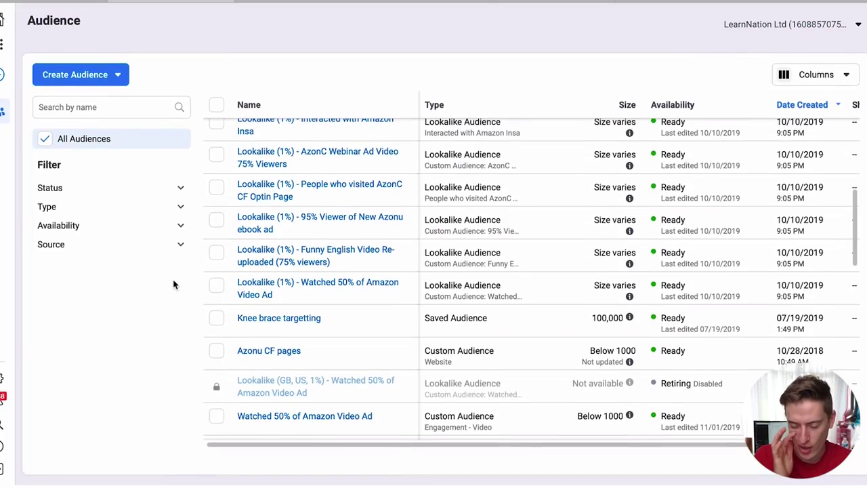
pyautogui.scroll(10, 281, 315)
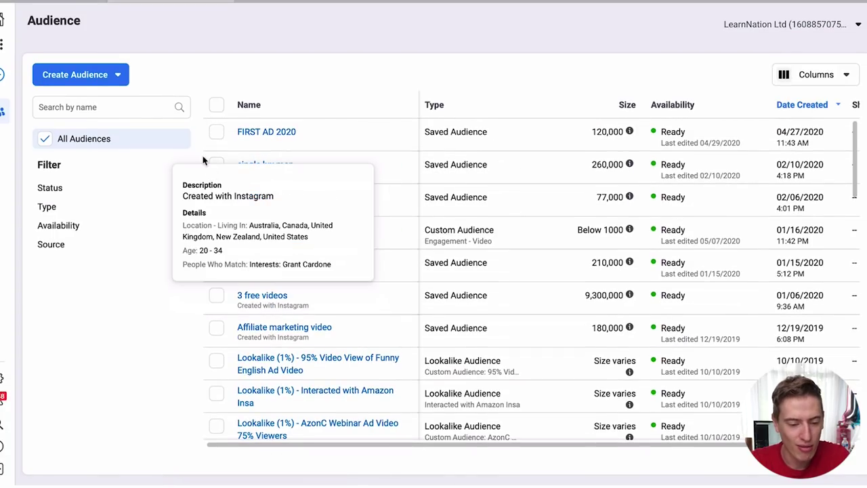
pyautogui.click(116, 75)
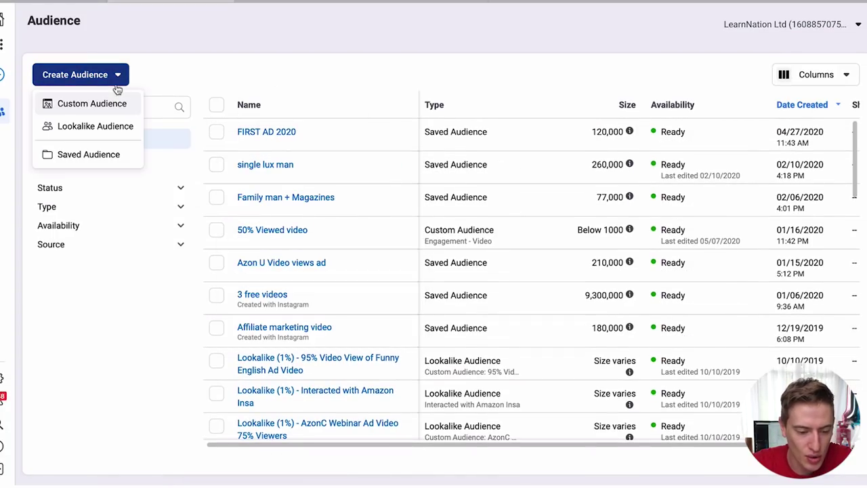
# Start a lookalike audience sourced from 95% Video View of Funny English Ad Video.
pyautogui.click(105, 127)
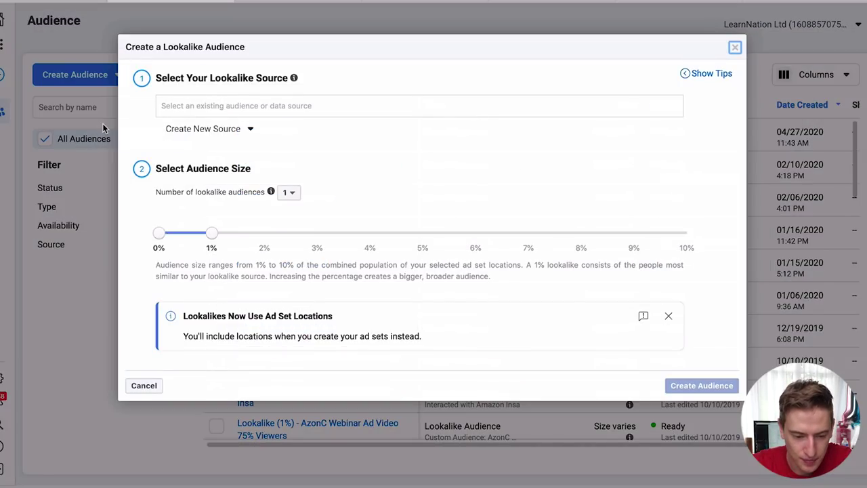
pyautogui.click(229, 103)
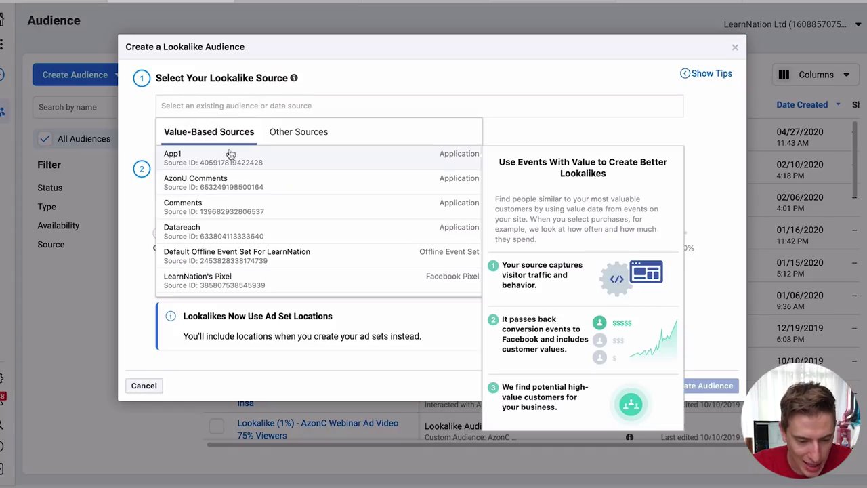
pyautogui.scroll(-3, 217, 190)
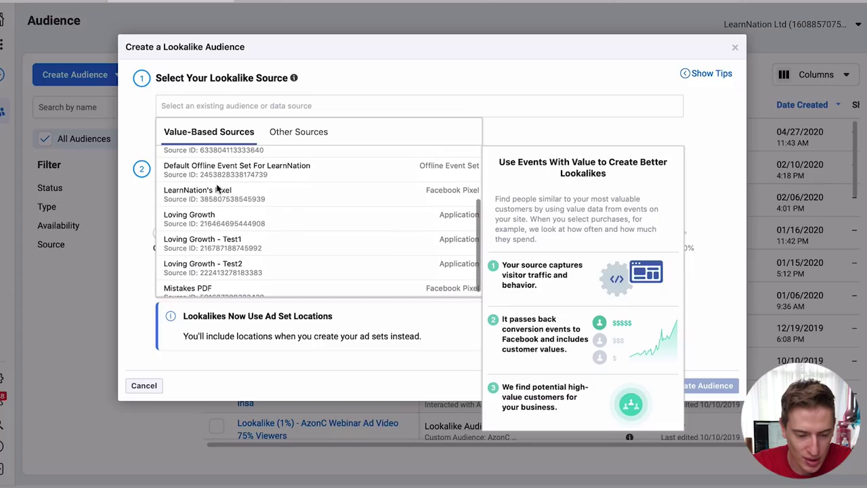
pyautogui.click(275, 133)
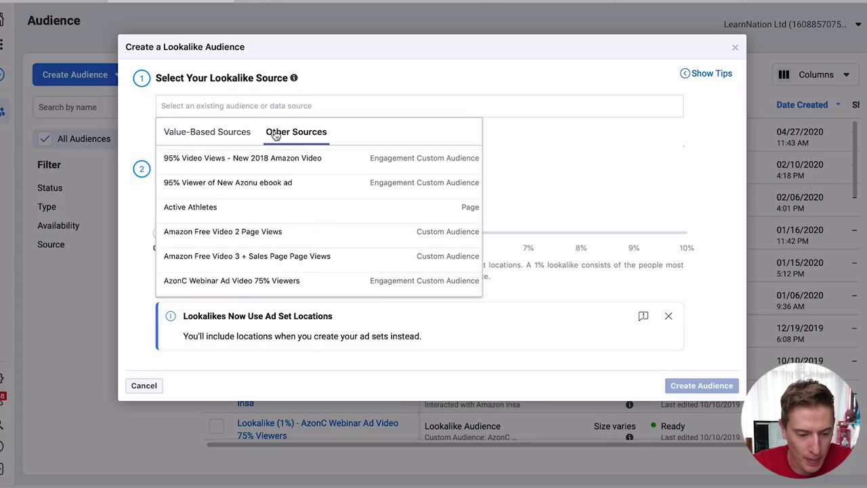
pyautogui.scroll(2, 251, 196)
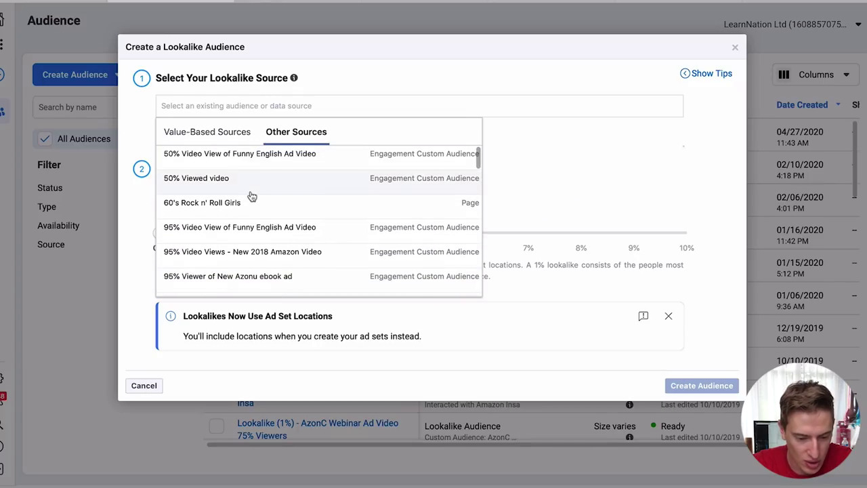
pyautogui.scroll(-2, 265, 176)
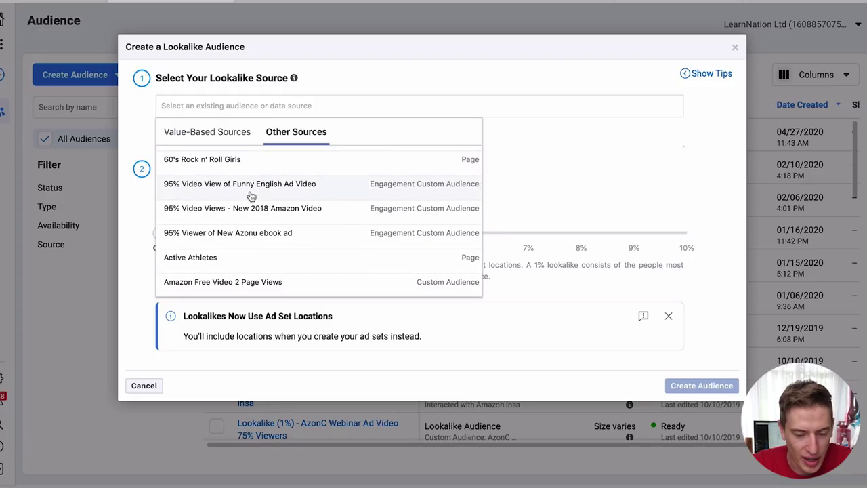
pyautogui.click(250, 196)
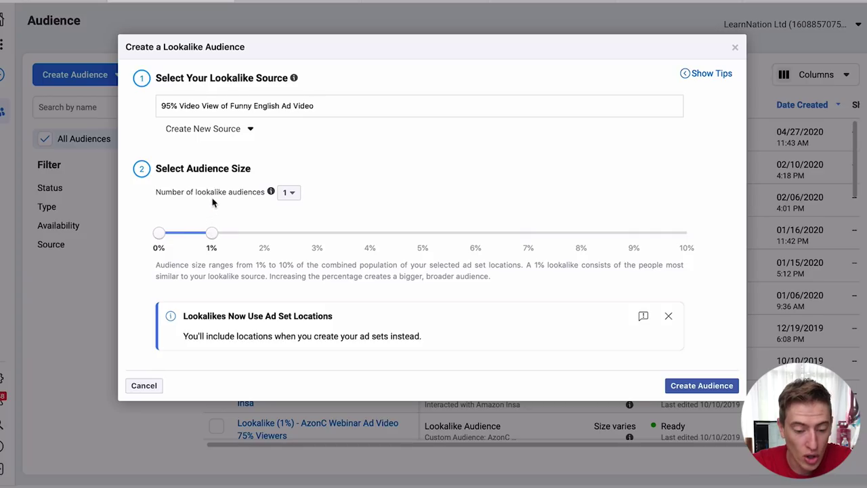
# Try a 10% lookalike size, then bring the slider back to 1%.
pyautogui.moveTo(284, 197)
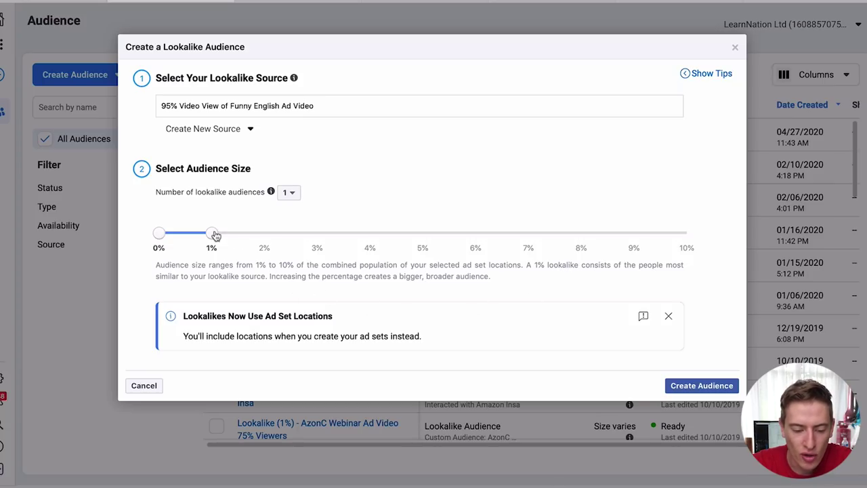
pyautogui.moveTo(212, 234); pyautogui.dragTo(741, 252)
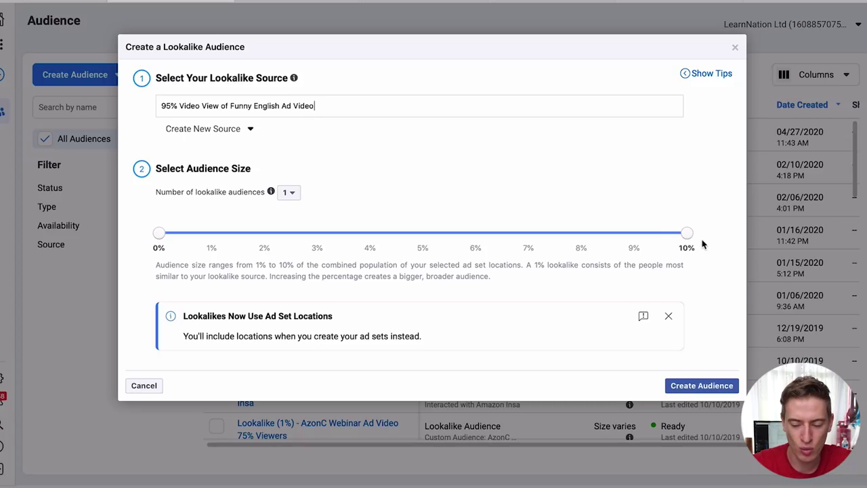
pyautogui.moveTo(691, 240); pyautogui.dragTo(158, 236)
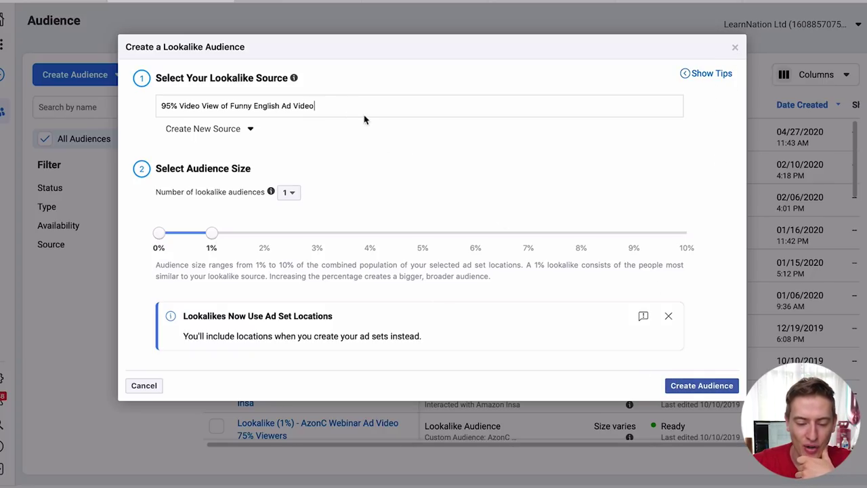
pyautogui.click(189, 133)
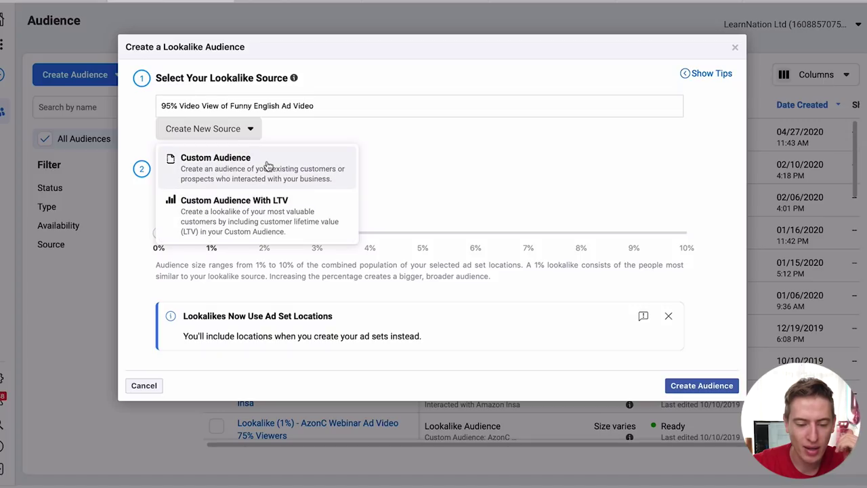
# Recheck the sources, attempt the 1% lookalike, hit the duplicate error, and close the dialog.
pyautogui.click(302, 130)
pyautogui.doubleClick(305, 106)
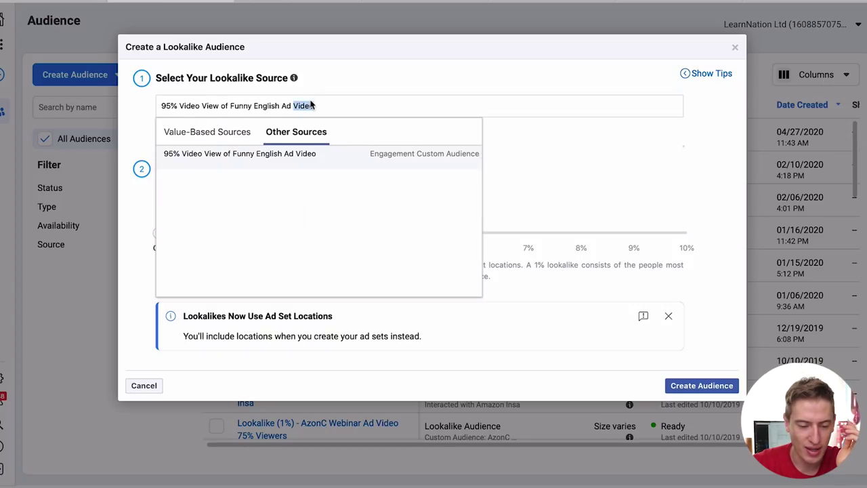
pyautogui.click(202, 131)
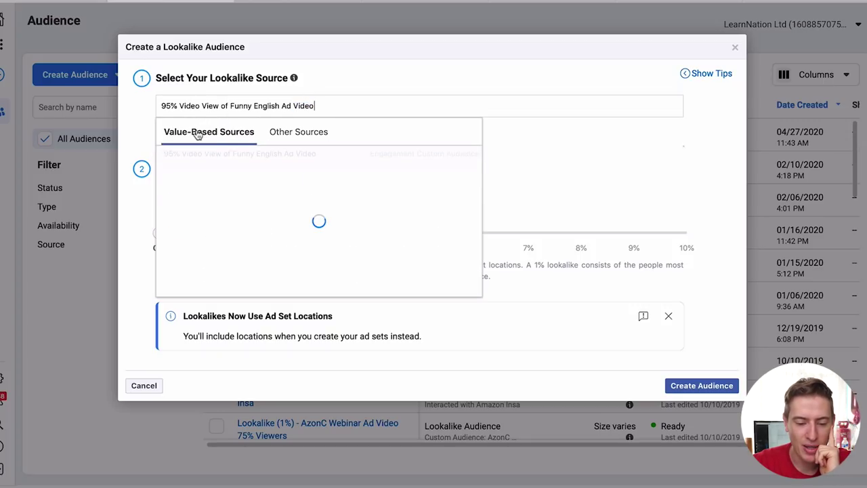
pyautogui.click(300, 138)
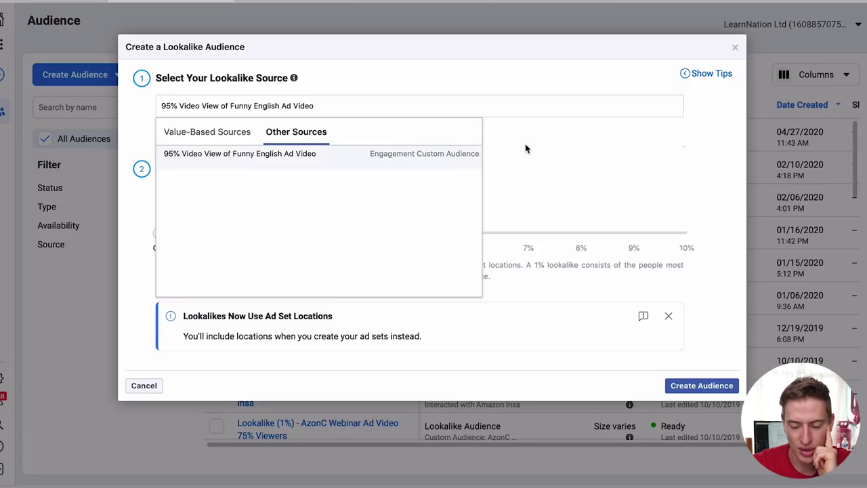
pyautogui.click(698, 385)
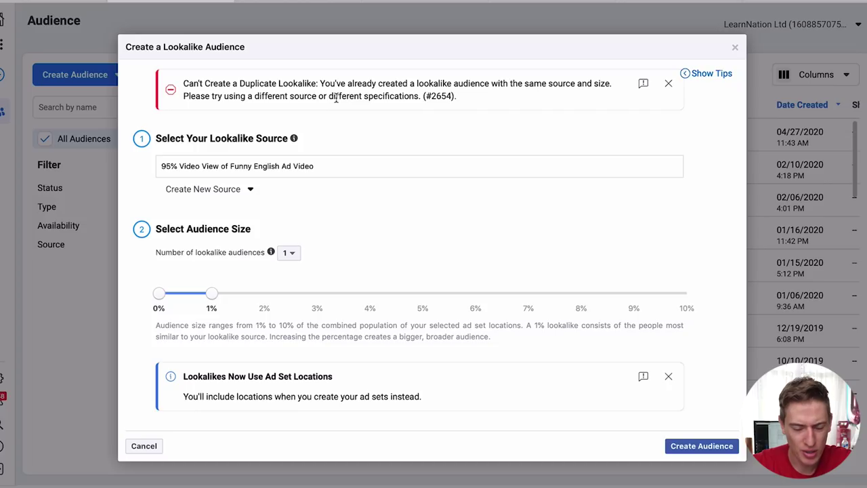
pyautogui.moveTo(266, 95); pyautogui.dragTo(313, 94)
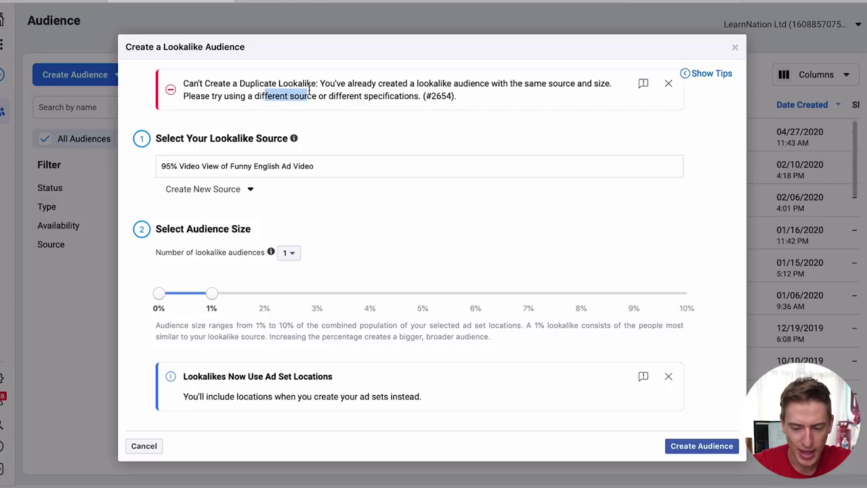
pyautogui.click(736, 46)
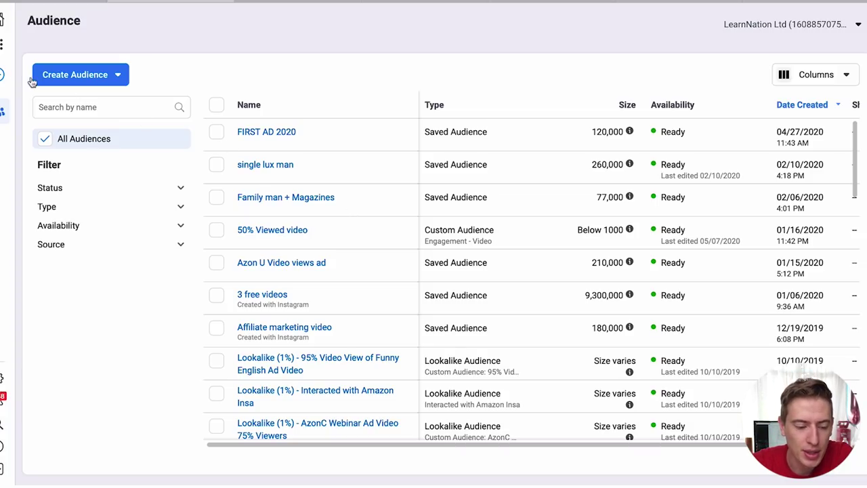
# Switch to Ads Manager from Business Tools and begin a new campaign.
pyautogui.click(3, 45)
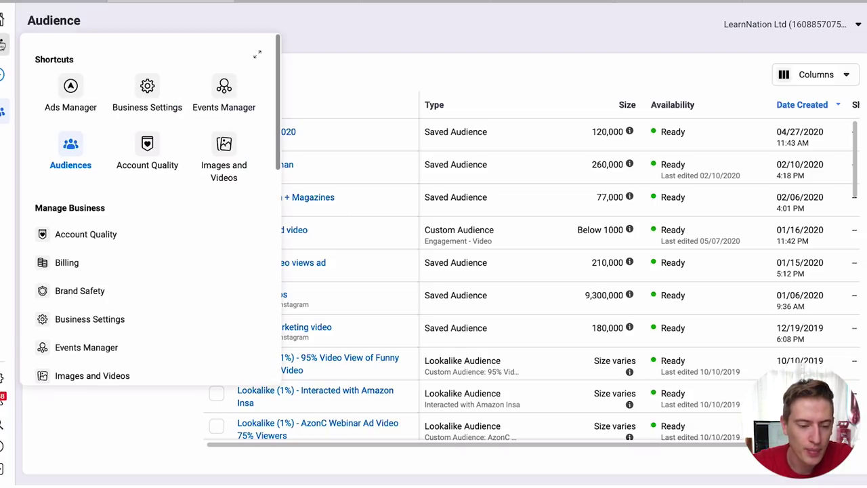
pyautogui.click(72, 88)
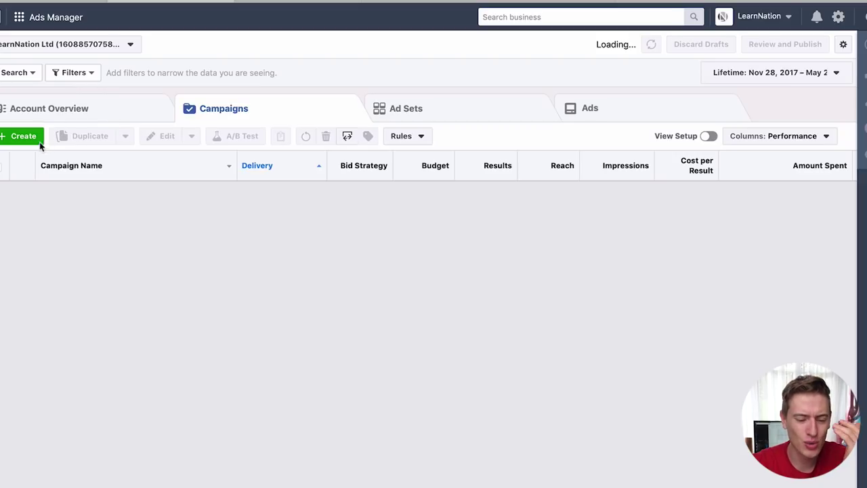
pyautogui.click(32, 137)
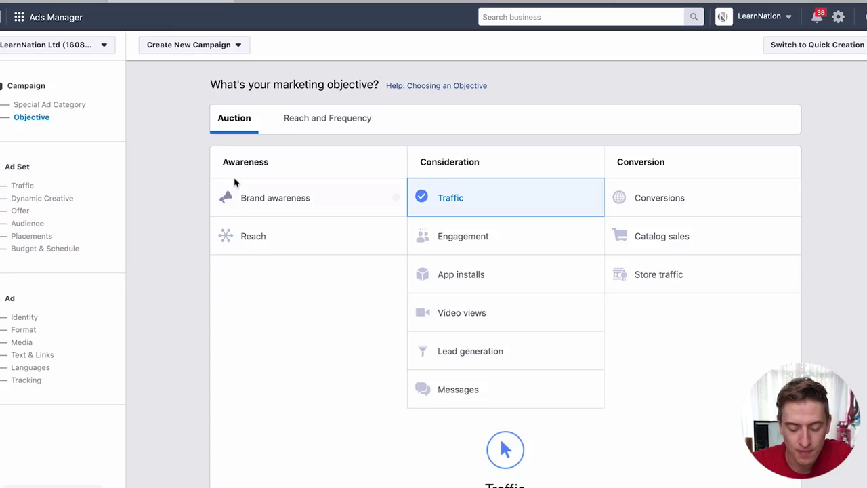
# Confirm the Traffic campaign and continue to the ad set step.
pyautogui.scroll(-1, 298, 252)
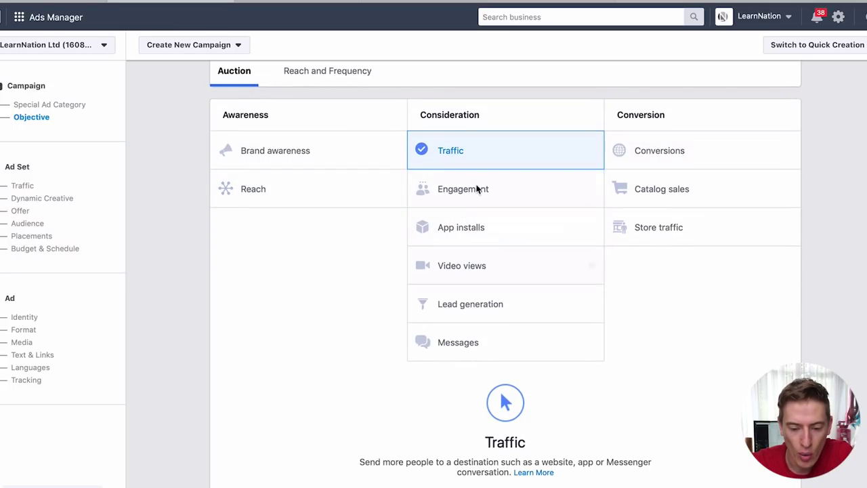
pyautogui.scroll(-5, 464, 157)
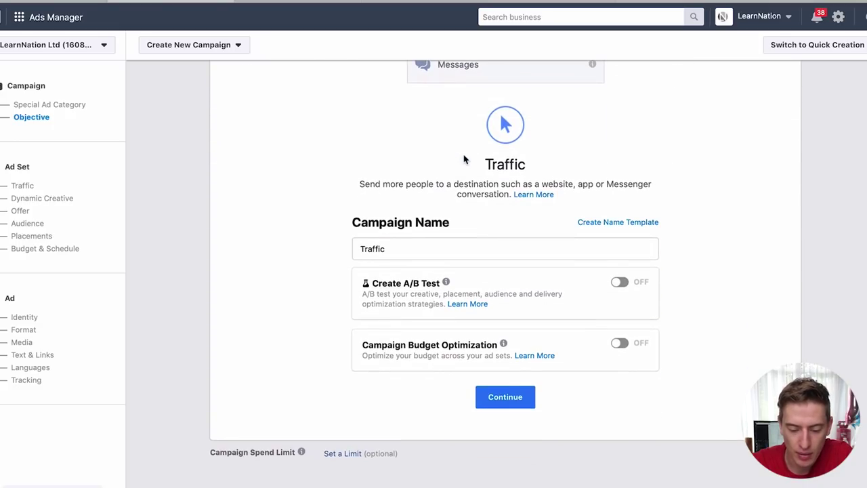
pyautogui.click(498, 400)
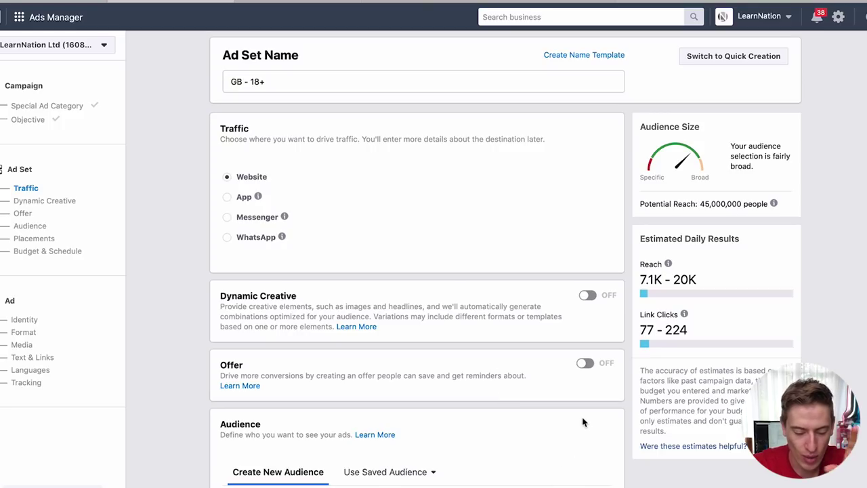
# Add Lookalike (1%) - 95% Video View of Funny English Ad Video to the ad set's Custom Audiences.
pyautogui.scroll(-4, 583, 420)
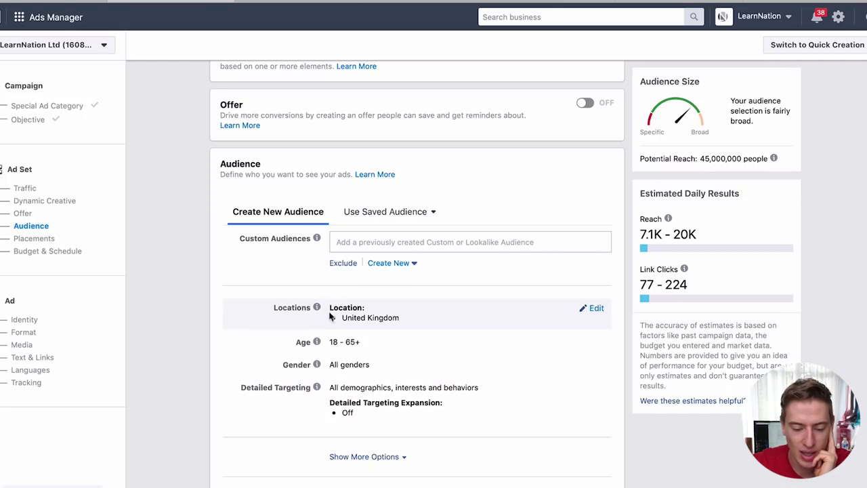
pyautogui.click(346, 244)
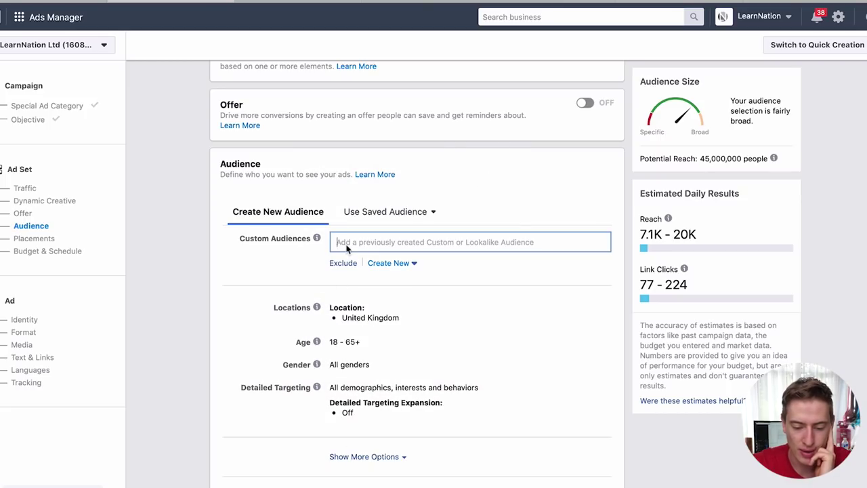
pyautogui.scroll(-2, 370, 245)
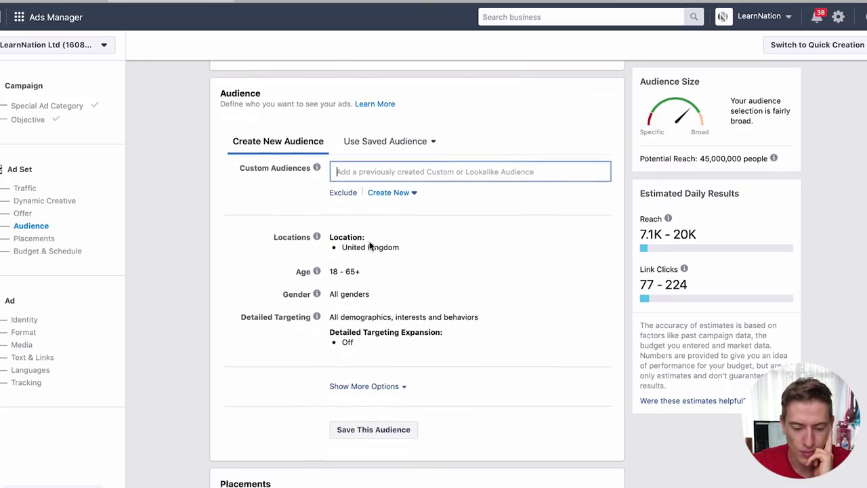
pyautogui.click(459, 168)
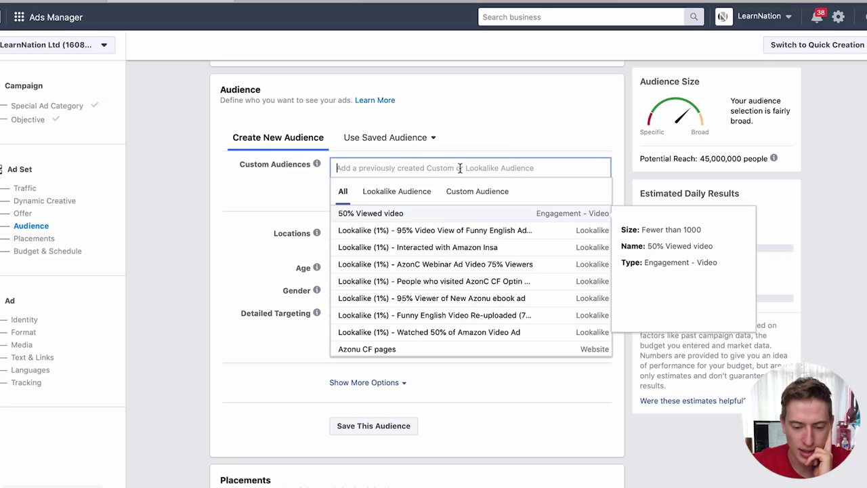
pyautogui.click(416, 234)
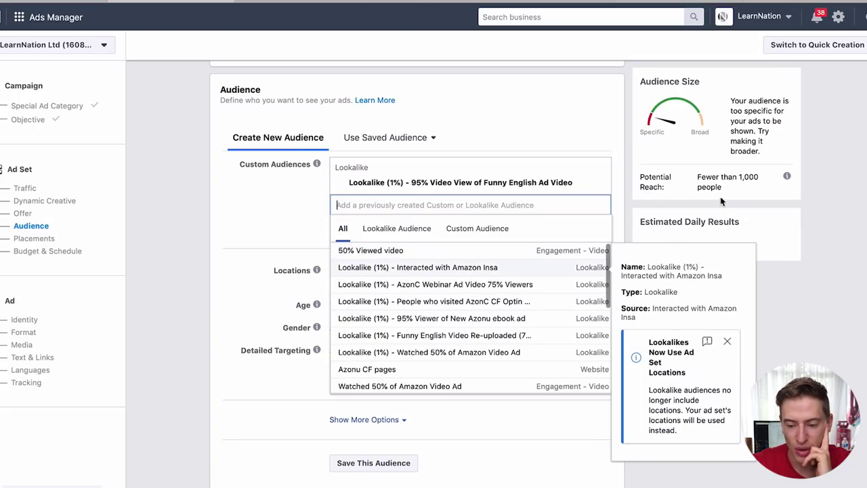
pyautogui.click(229, 304)
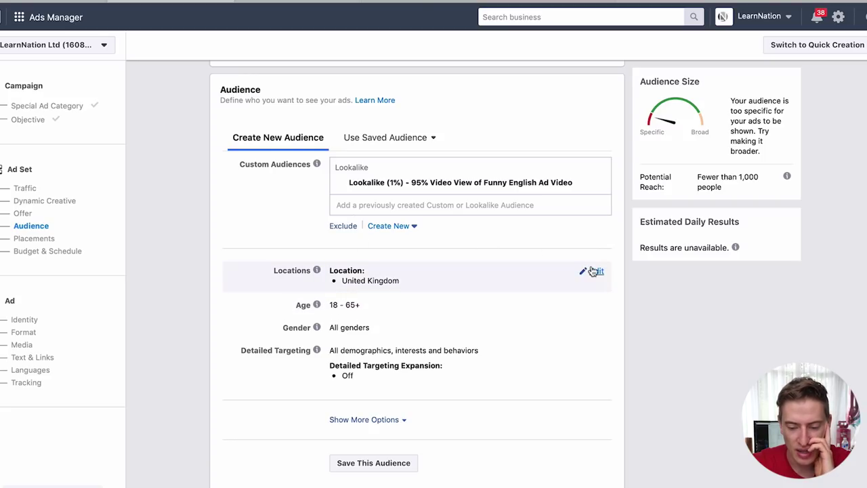
# Remove United Kingdom from the ad set's locations and add United States instead.
pyautogui.click(593, 271)
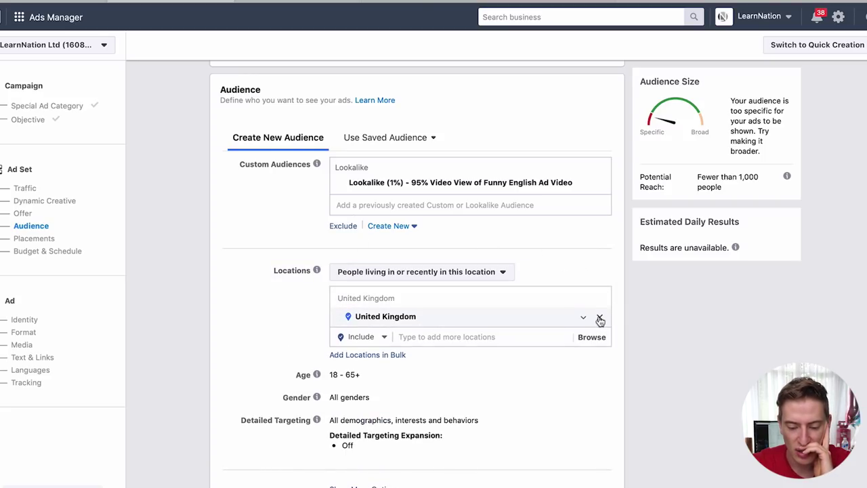
pyautogui.click(599, 319)
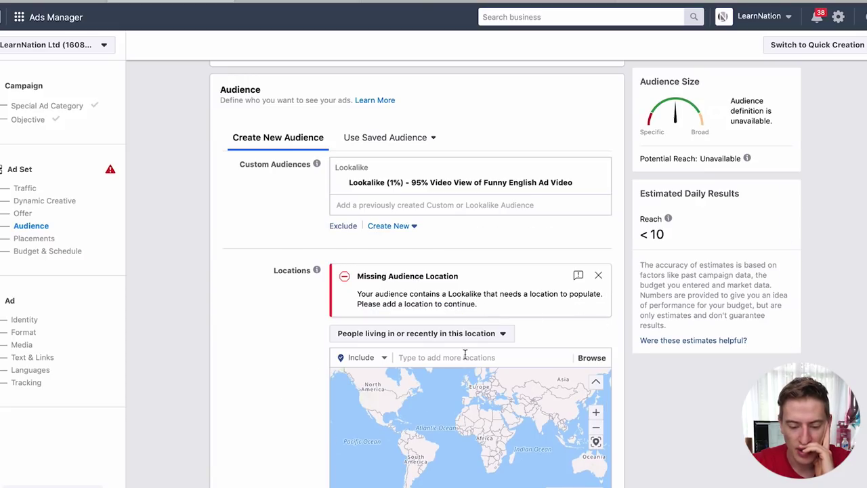
pyautogui.click(439, 359)
pyautogui.write('un')
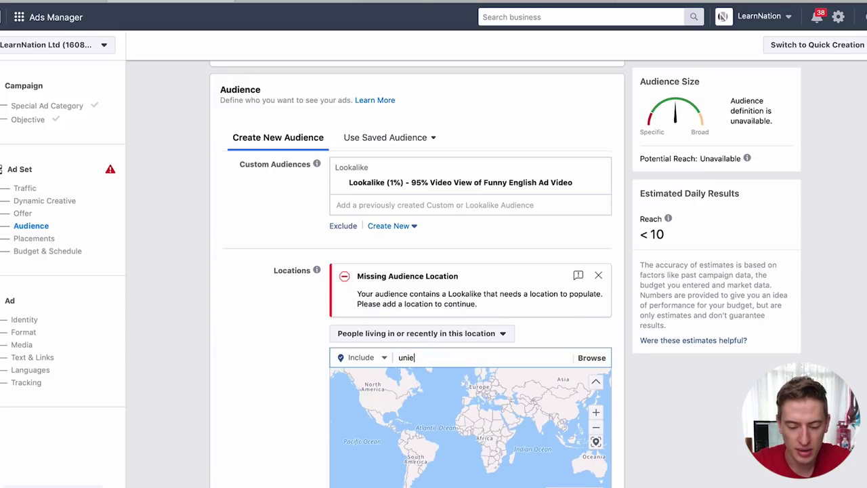
pyautogui.write('ited states')
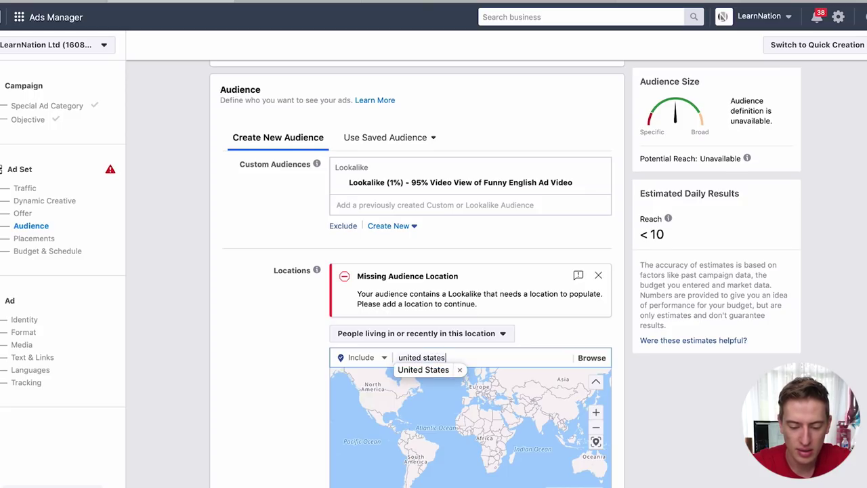
pyautogui.press('Return')
# Check the reach-estimate note that the lookalike audience is still updating.
pyautogui.moveTo(707, 276); pyautogui.dragTo(682, 270)
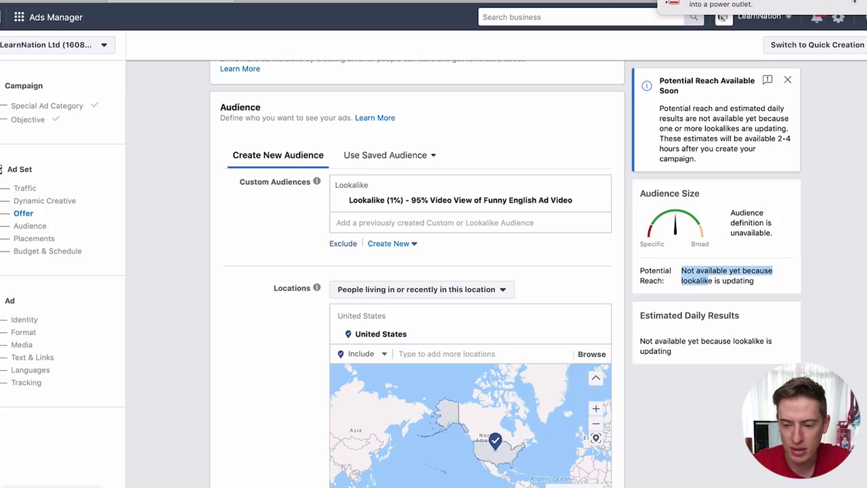
pyautogui.click(515, 238)
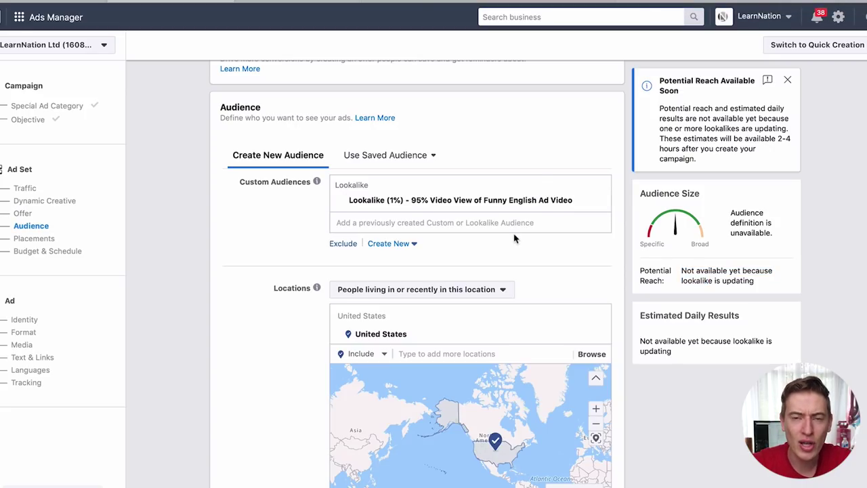
pyautogui.scroll(-2, 520, 217)
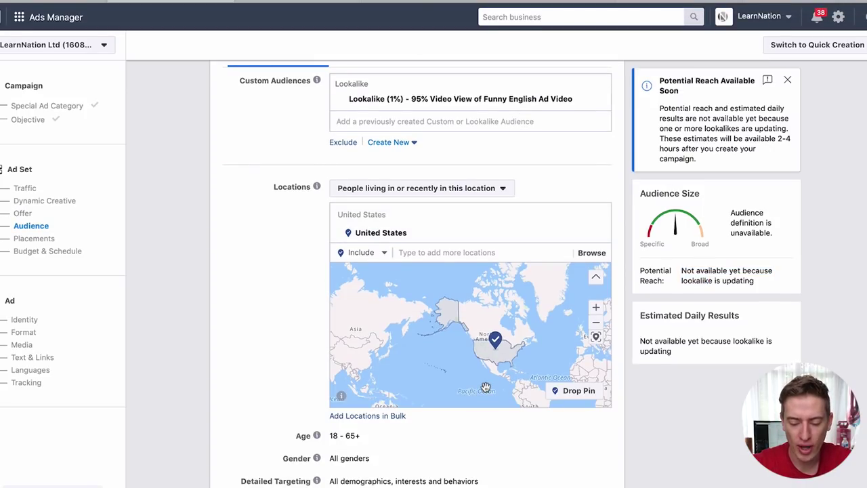